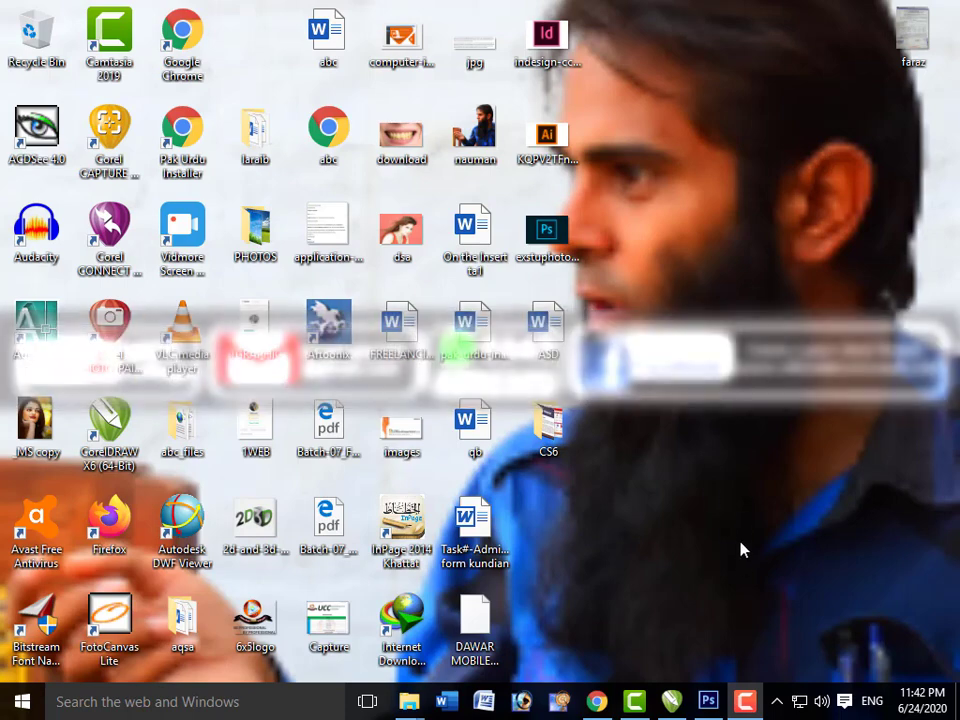
# - Switch to Photoshop and examine the tools grouped under the marquee, lasso, magic wand and slice select tools
pyautogui.click(709, 701)
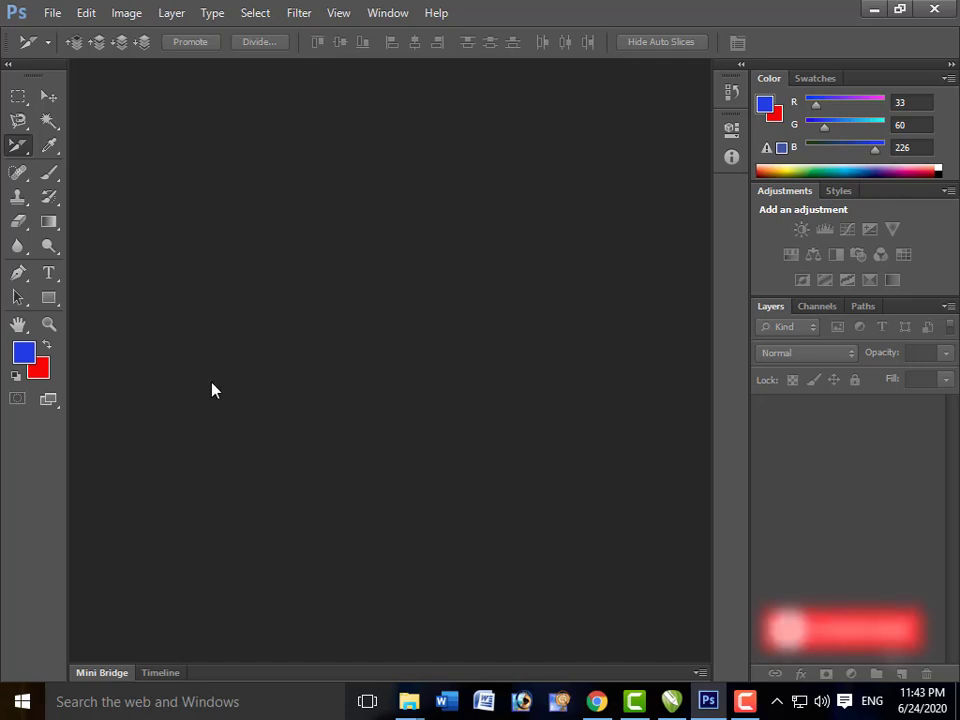
pyautogui.click(19, 103)
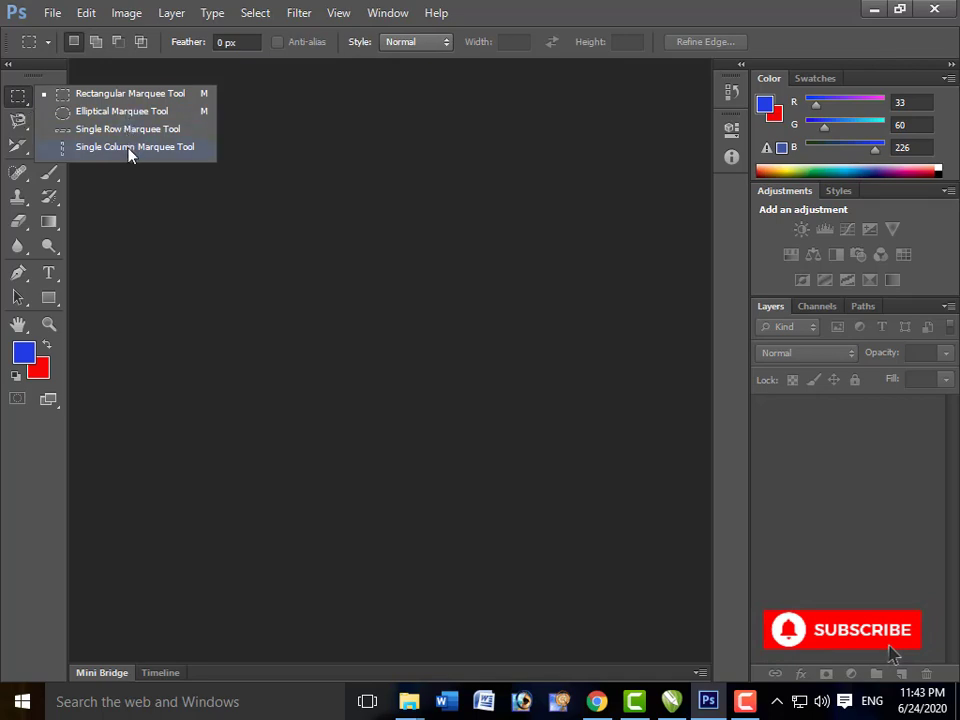
pyautogui.click(138, 186)
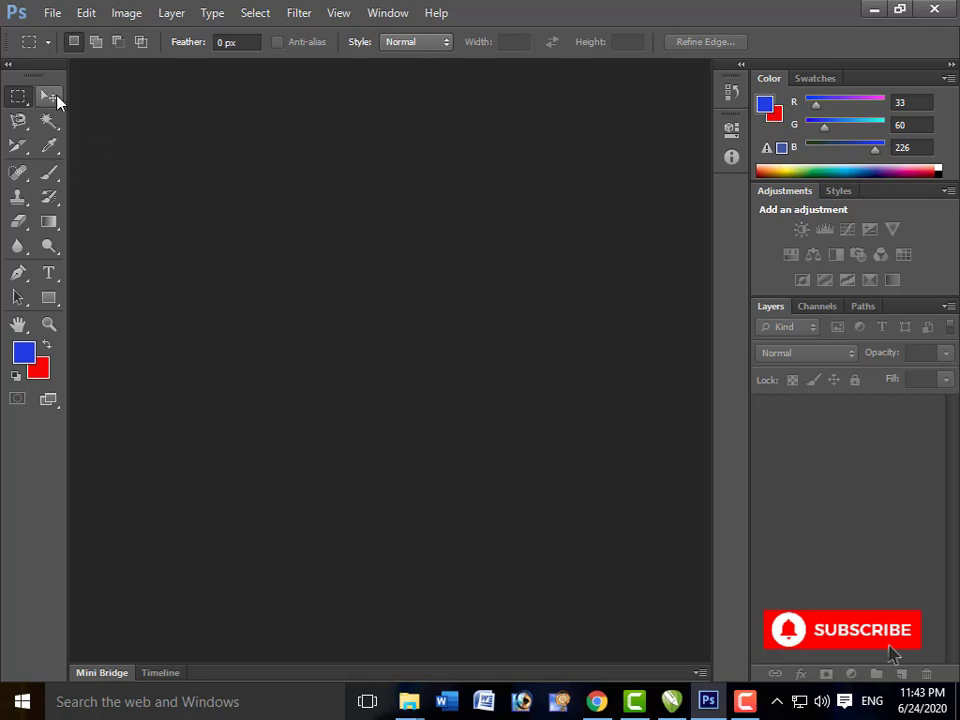
pyautogui.click(18, 120)
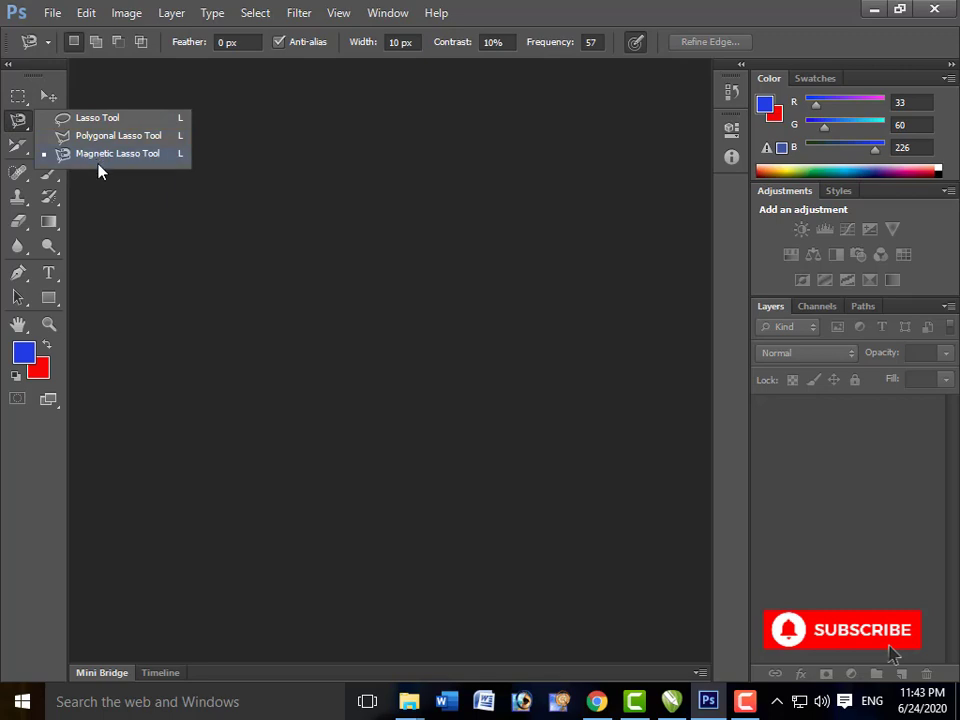
pyautogui.click(155, 187)
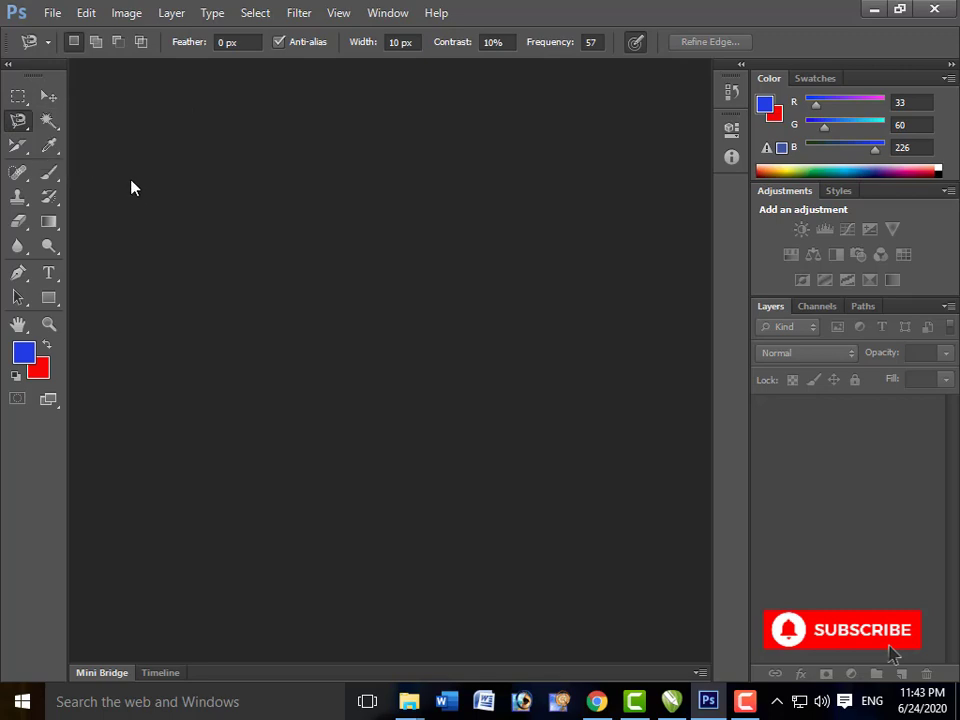
pyautogui.click(49, 123)
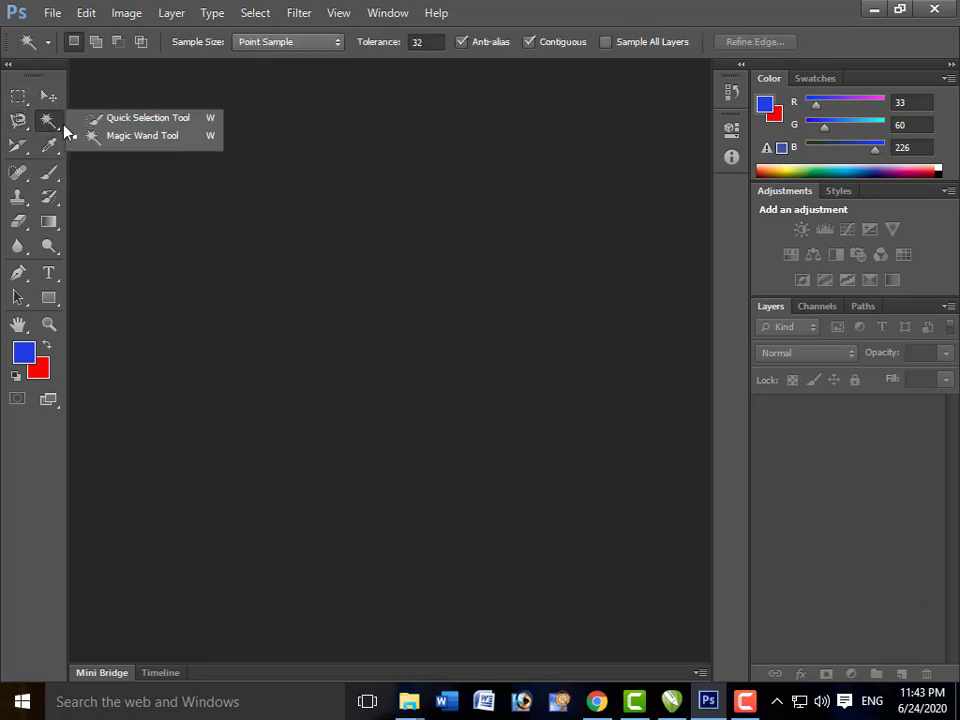
pyautogui.click(106, 184)
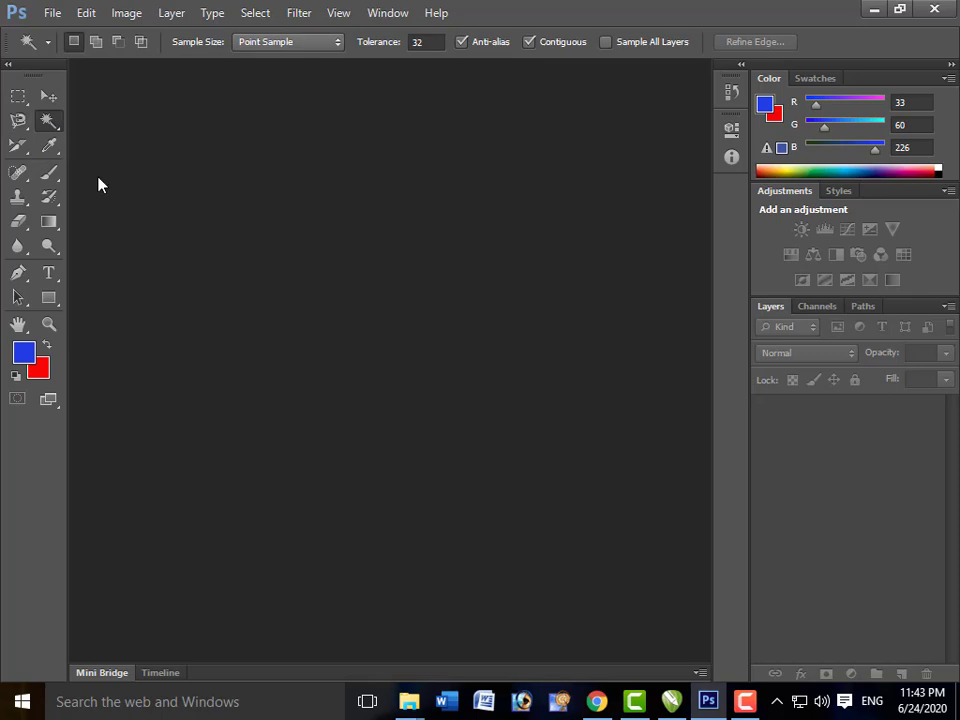
pyautogui.click(28, 150)
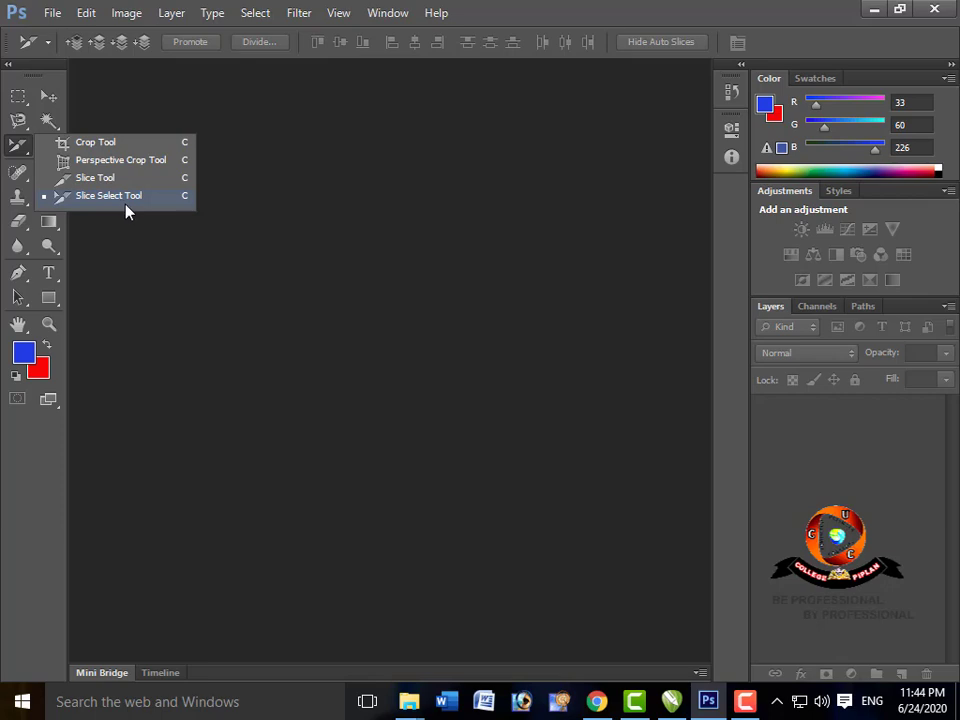
pyautogui.click(248, 262)
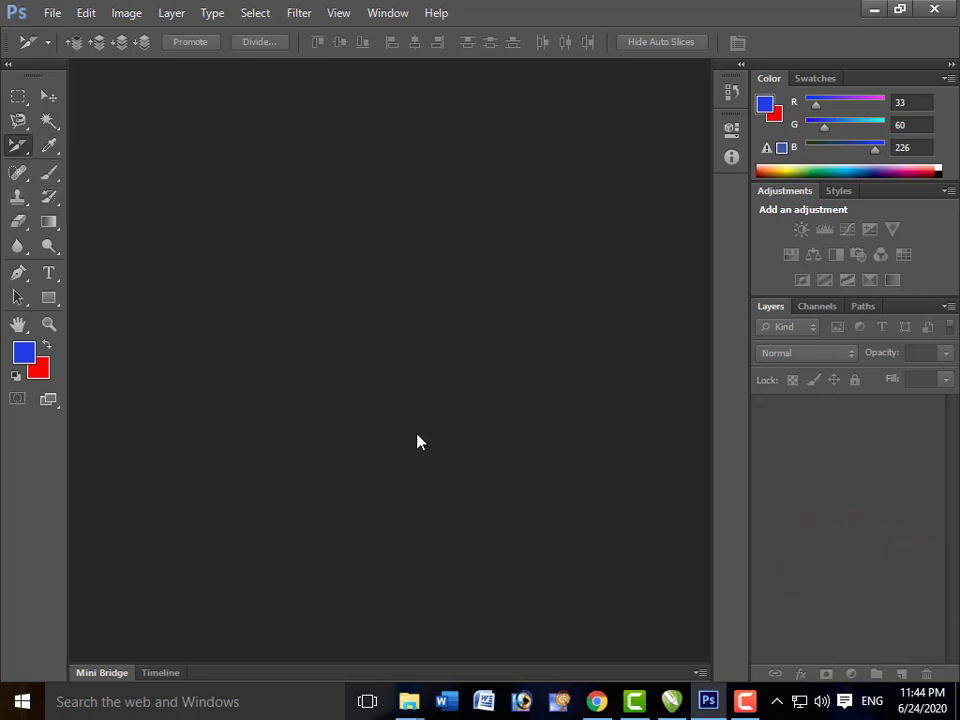
# - Open the image 320442_png-graphic-designs from the CS6 folder in Photoshop
pyautogui.click(412, 705)
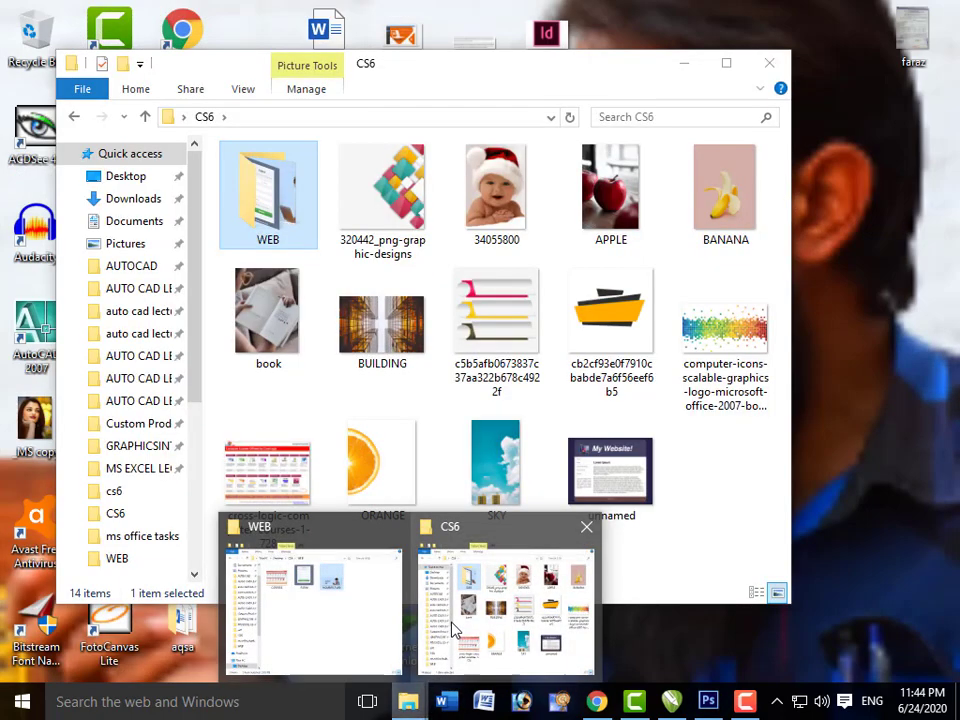
pyautogui.click(455, 627)
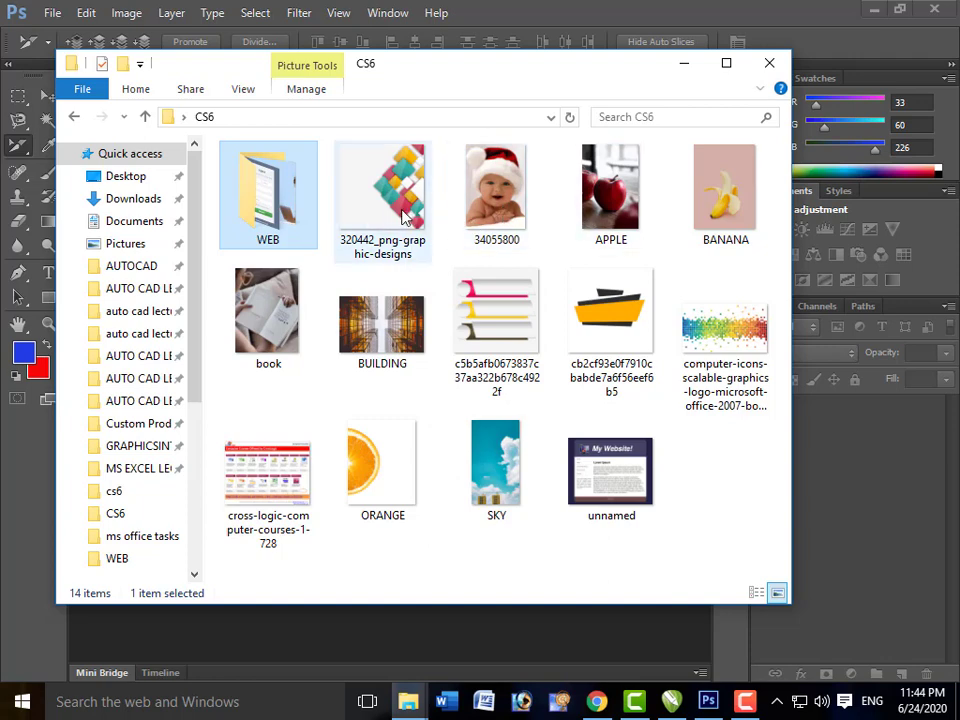
pyautogui.moveTo(421, 257); pyautogui.dragTo(602, 514)
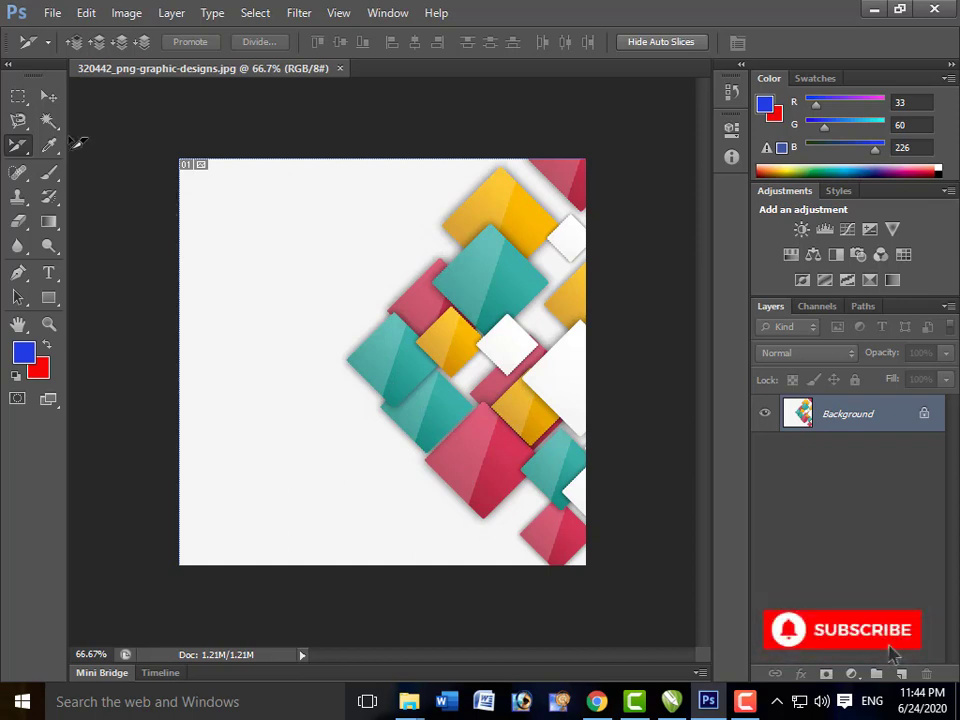
# - Crop away the blank area along the image's left side using the Crop tool with an unconstrained ratio
pyautogui.rightClick(17, 145)
pyautogui.click(69, 144)
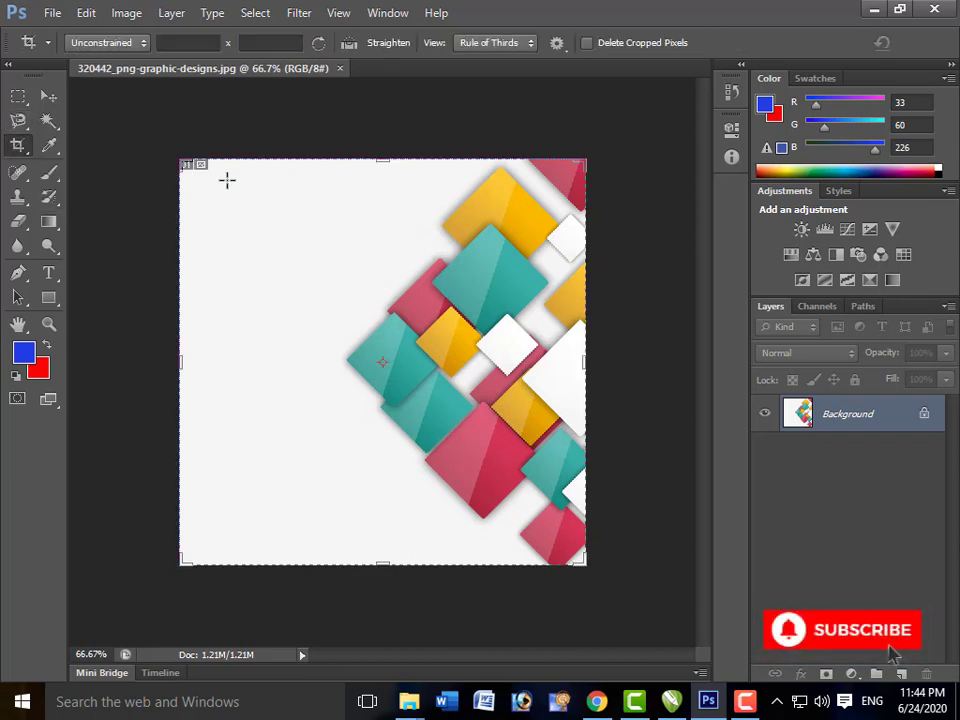
pyautogui.click(143, 48)
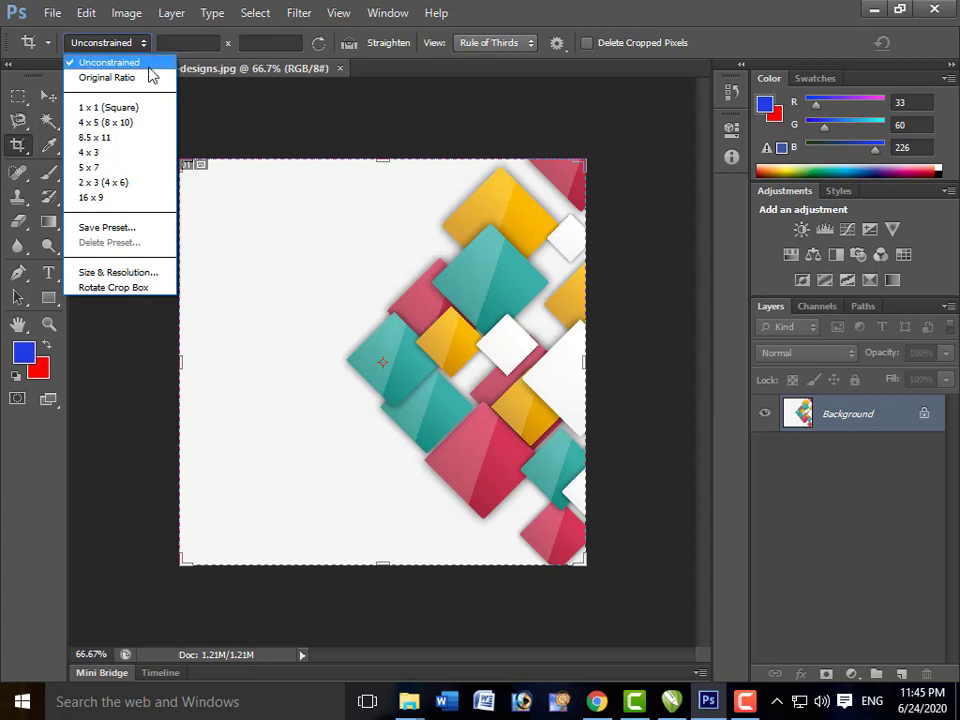
pyautogui.click(229, 174)
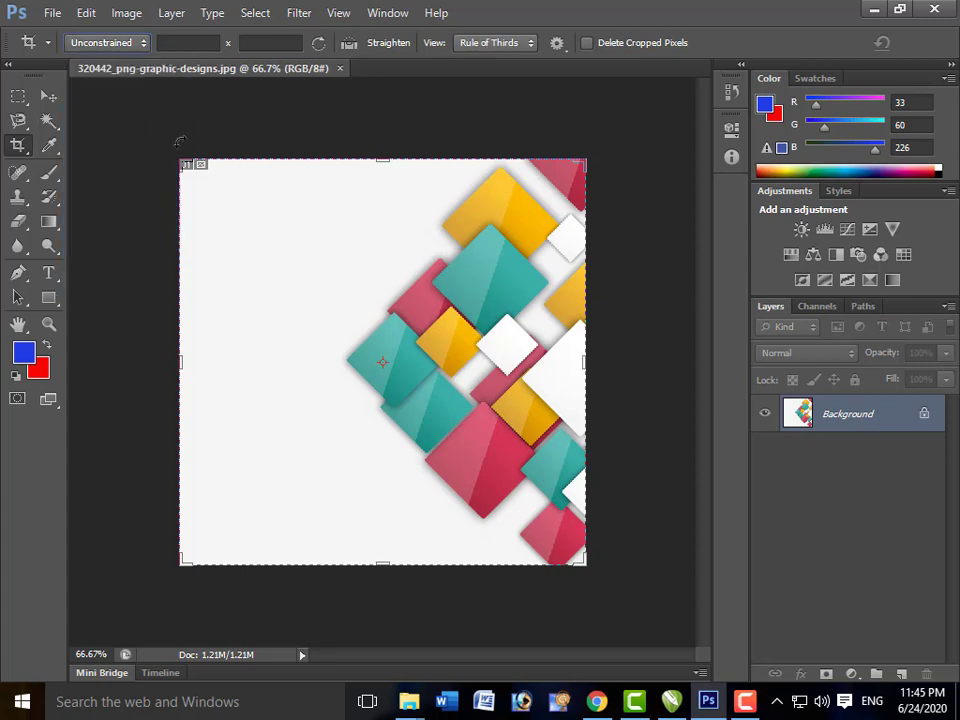
pyautogui.moveTo(186, 164); pyautogui.dragTo(258, 162)
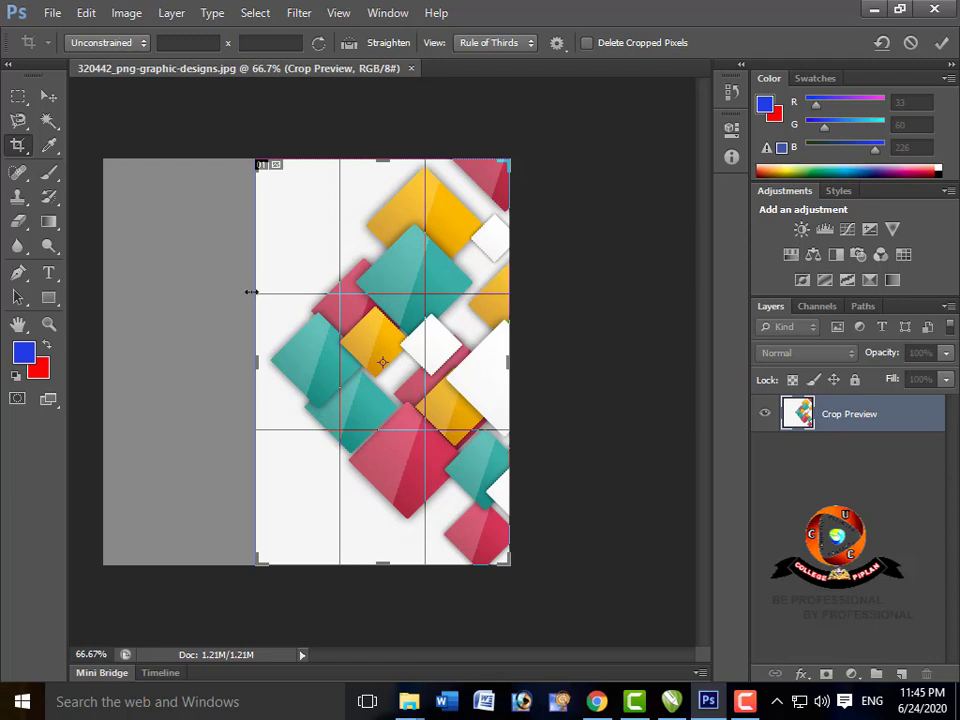
pyautogui.doubleClick(285, 273)
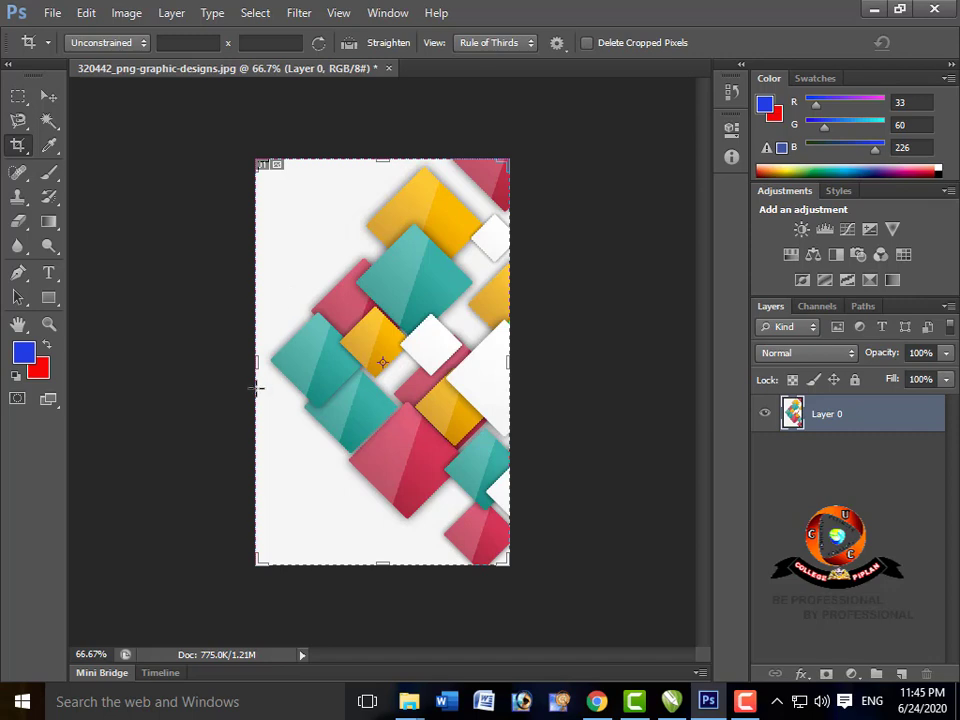
# - Bring up the hidden cropped area again, turn on Delete Cropped Pixels, and reapply the crop at the same left boundary
pyautogui.moveTo(257, 362)
pyautogui.mouseDown()
pyautogui.moveTo(170, 366)
pyautogui.moveTo(268, 364)
pyautogui.moveTo(255, 364)
pyautogui.mouseUp()
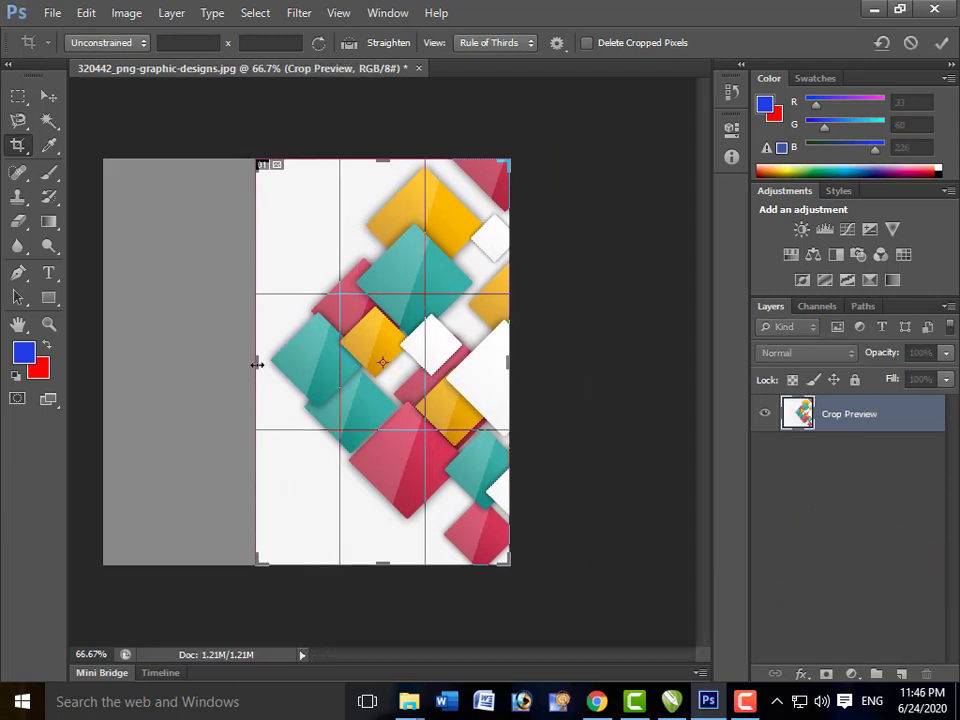
pyautogui.doubleClick(310, 319)
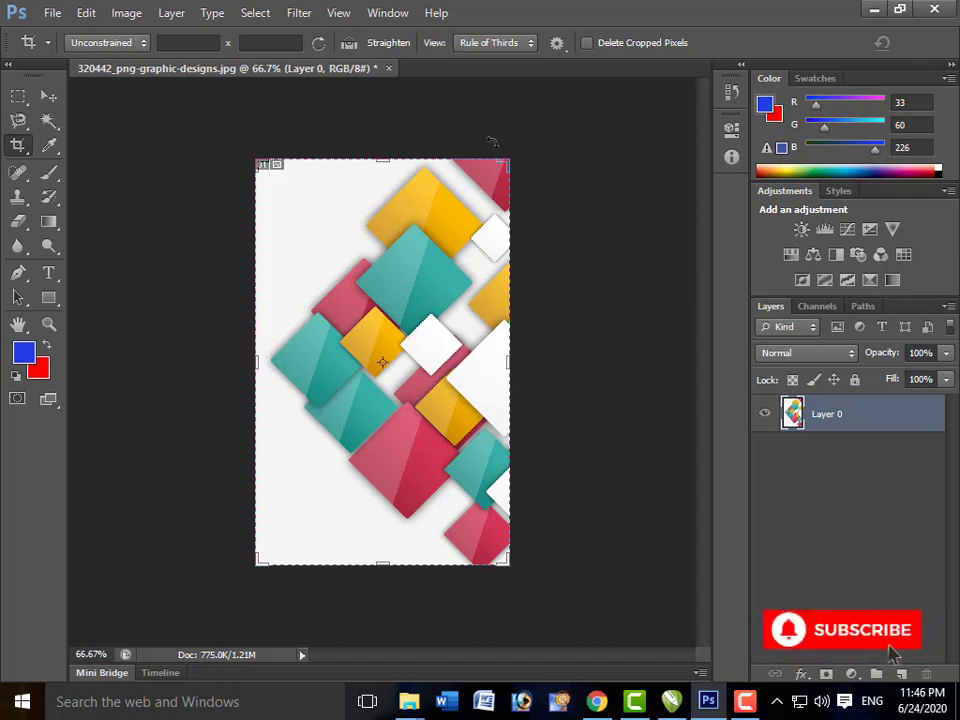
pyautogui.click(587, 44)
pyautogui.moveTo(257, 360)
pyautogui.mouseDown()
pyautogui.moveTo(226, 360)
pyautogui.moveTo(255, 360)
pyautogui.mouseUp()
pyautogui.doubleClick(296, 323)
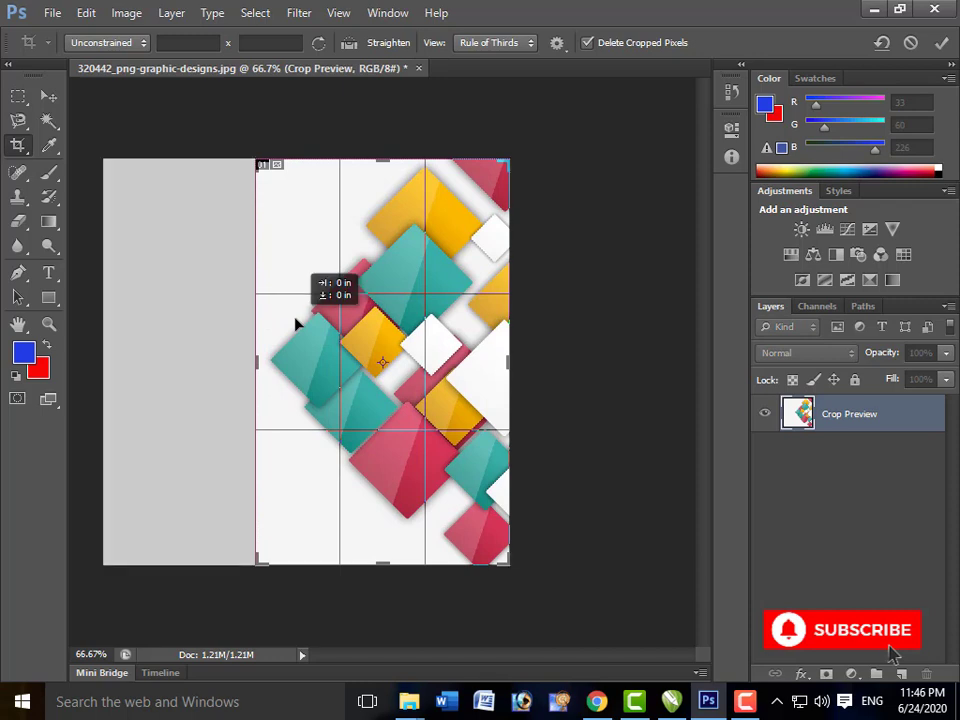
# - Extend the crop frame beyond the image's right edge to add an empty strip there, and apply the crop
pyautogui.moveTo(256, 361); pyautogui.dragTo(231, 361)
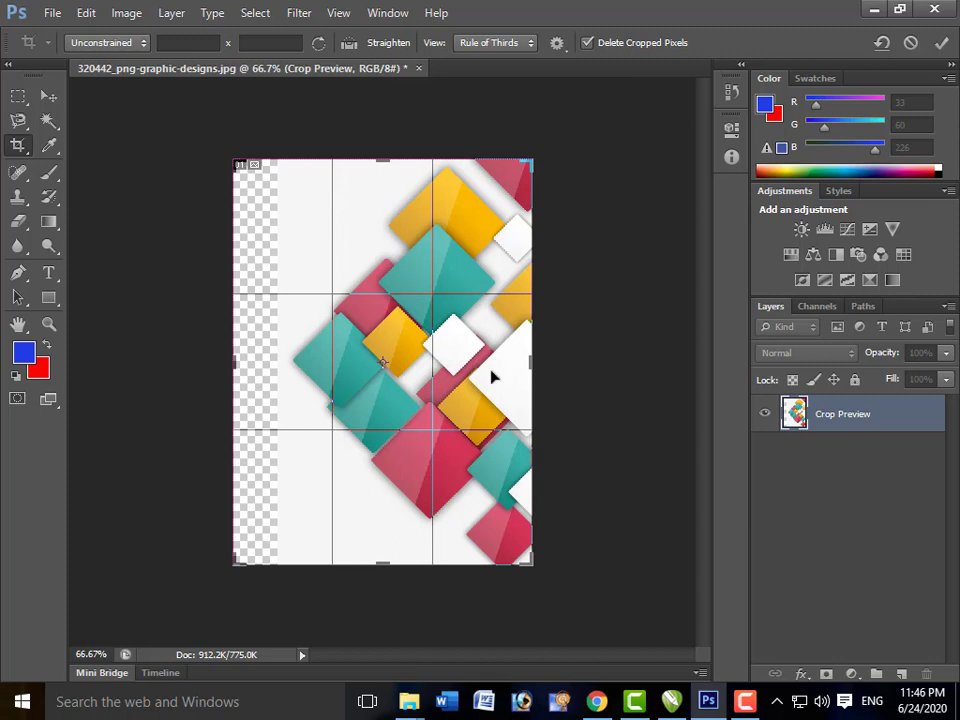
pyautogui.moveTo(533, 362); pyautogui.dragTo(555, 361)
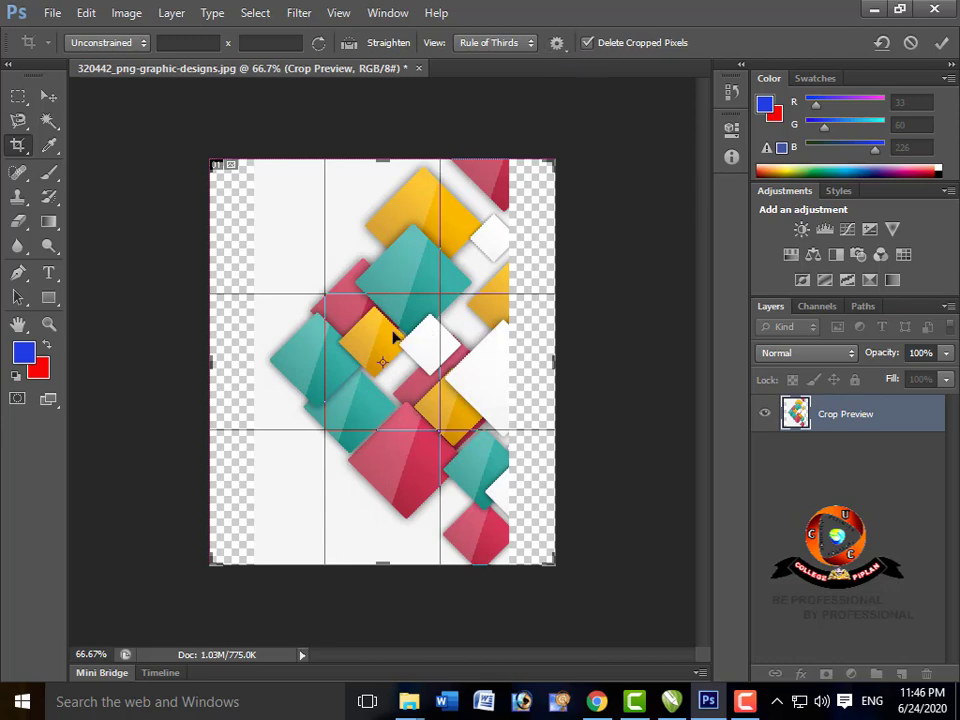
pyautogui.moveTo(205, 366); pyautogui.dragTo(226, 366)
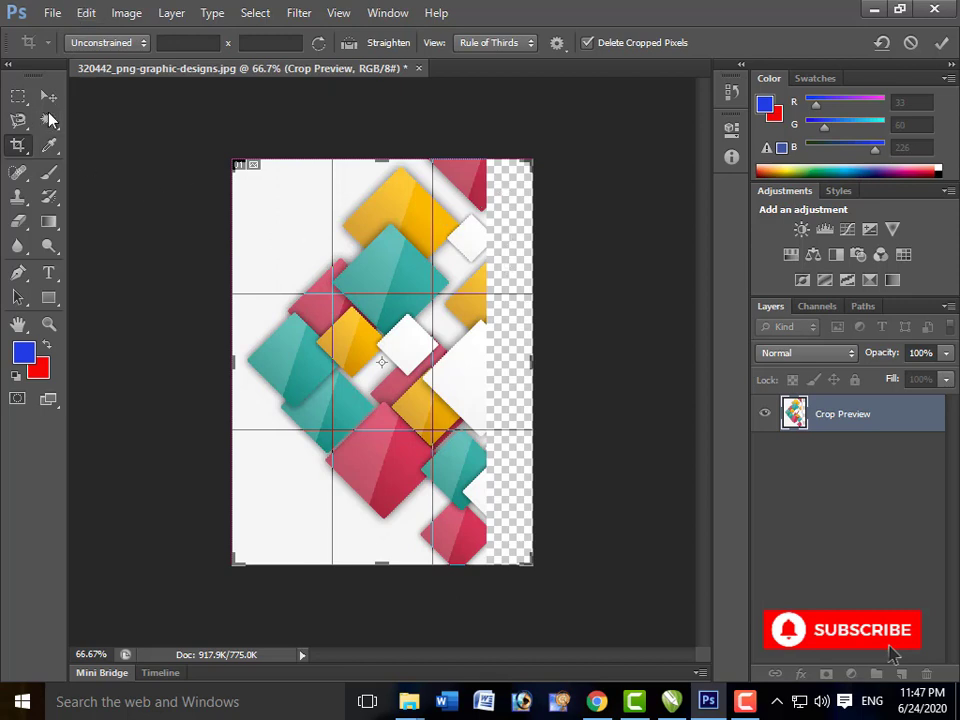
pyautogui.click(17, 98)
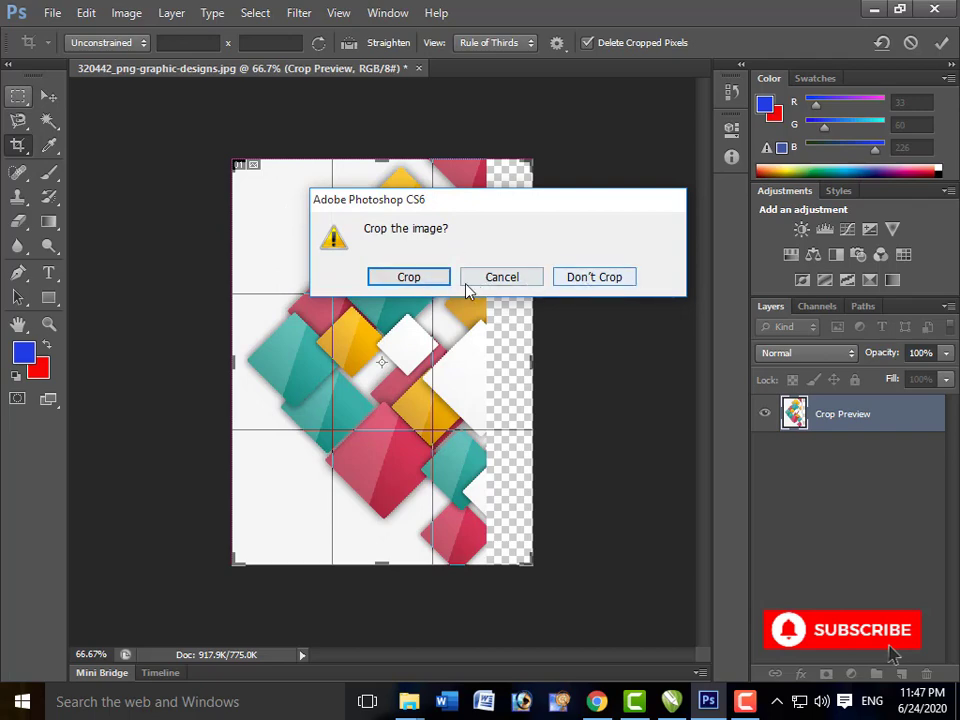
pyautogui.click(416, 280)
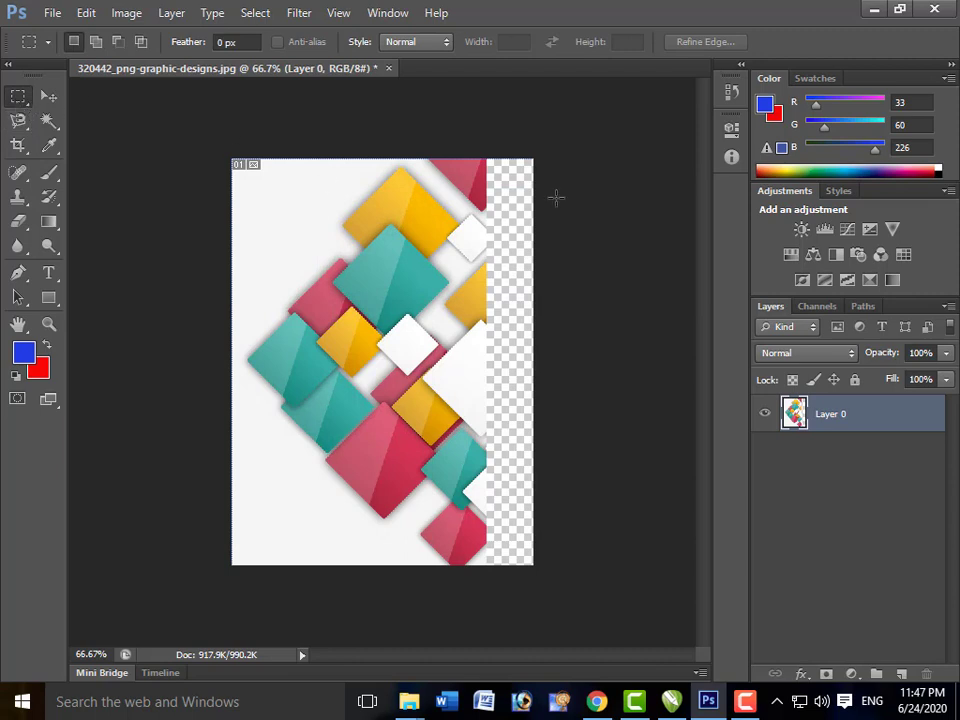
# - Select the transparent strip along the image's right edge, fill it using Content-Aware at 100% opacity, and deselect it
pyautogui.moveTo(486, 158); pyautogui.dragTo(585, 564)
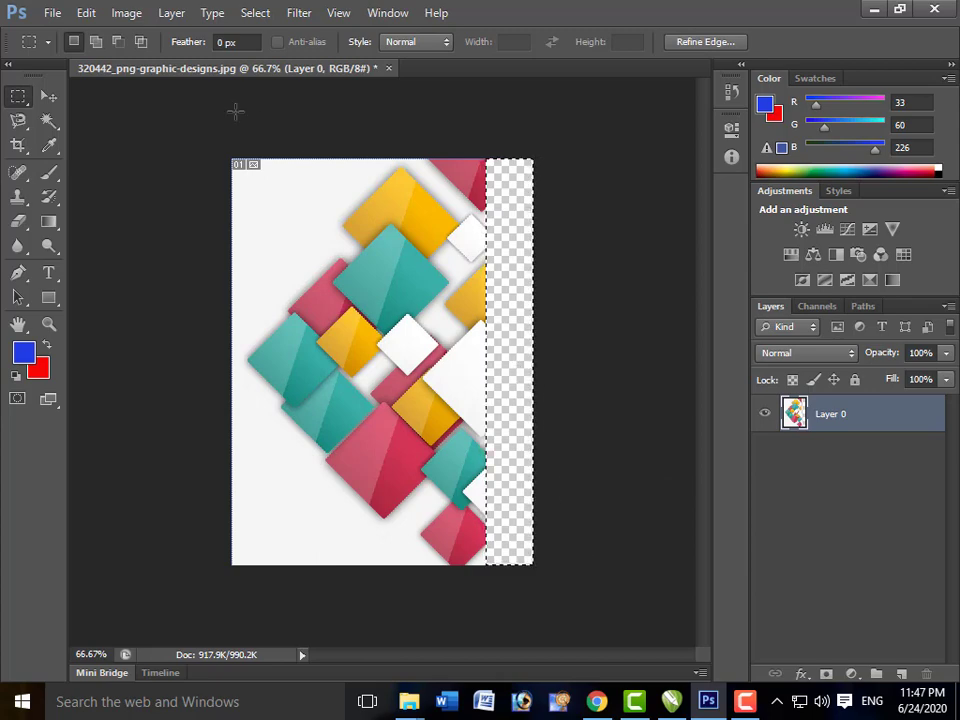
pyautogui.click(87, 14)
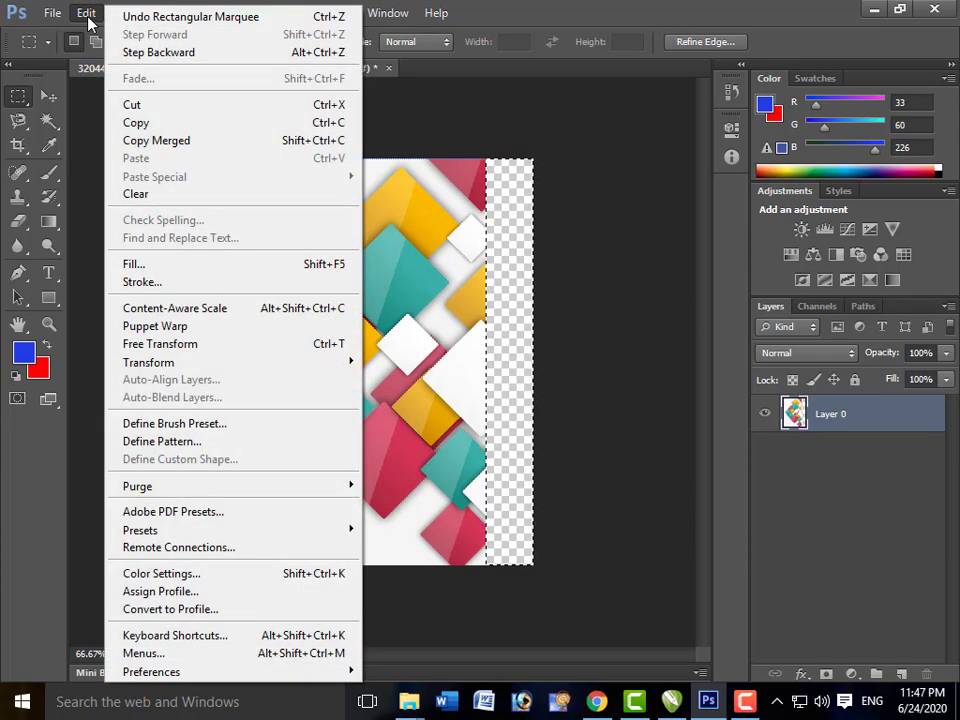
pyautogui.click(168, 268)
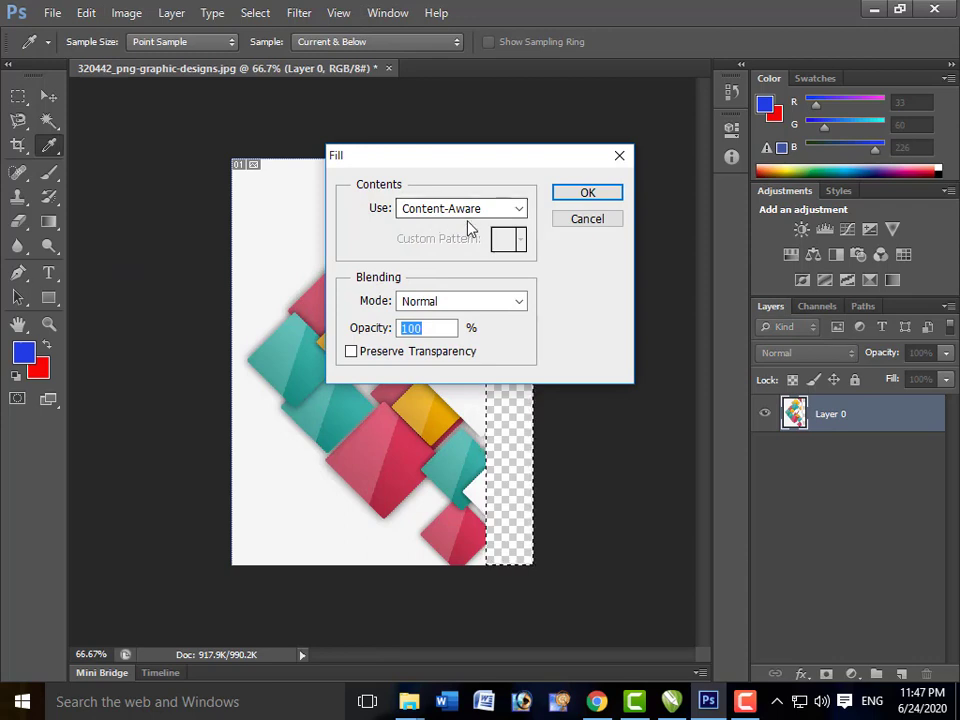
pyautogui.click(598, 190)
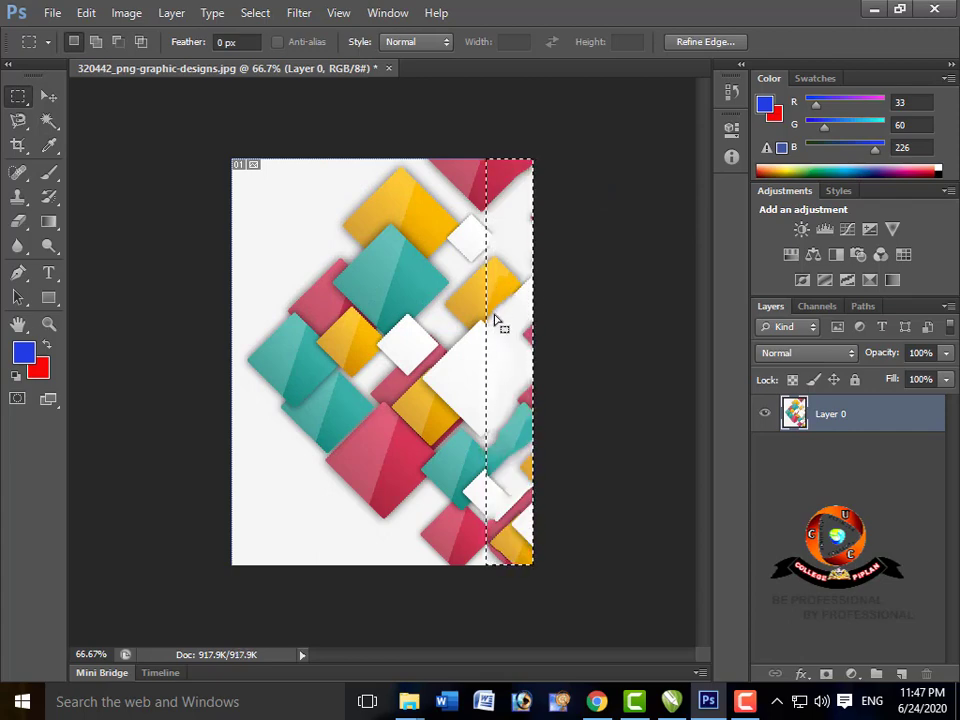
pyautogui.hotkey('ctrl', 'd')
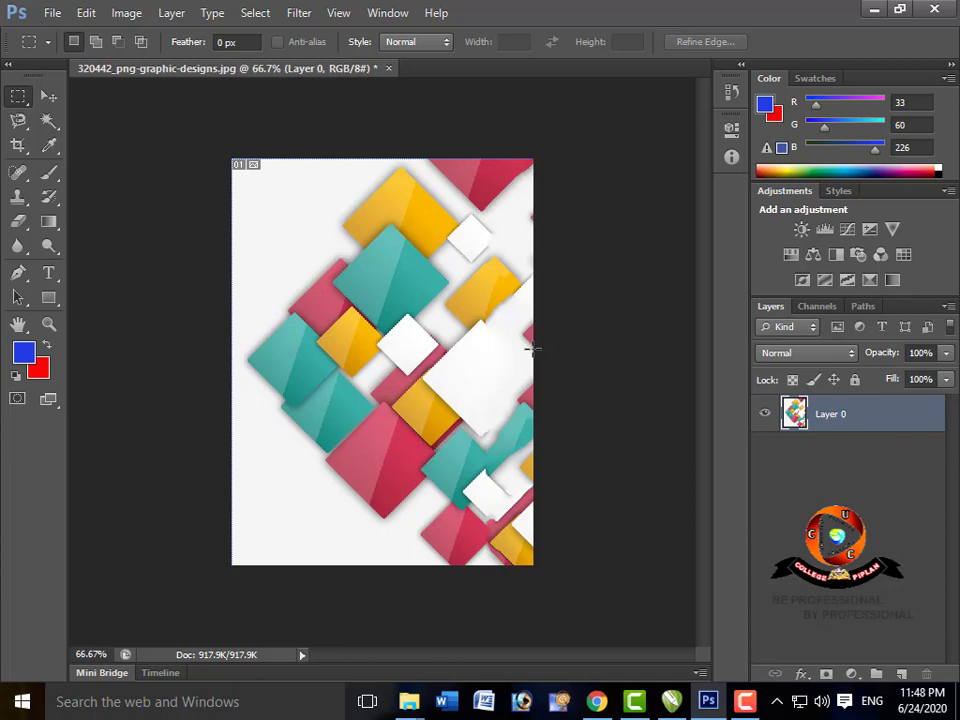
# - Step back through the history to undo the content-aware fill and the canvas extension
pyautogui.hotkey('ctrl', 'z')
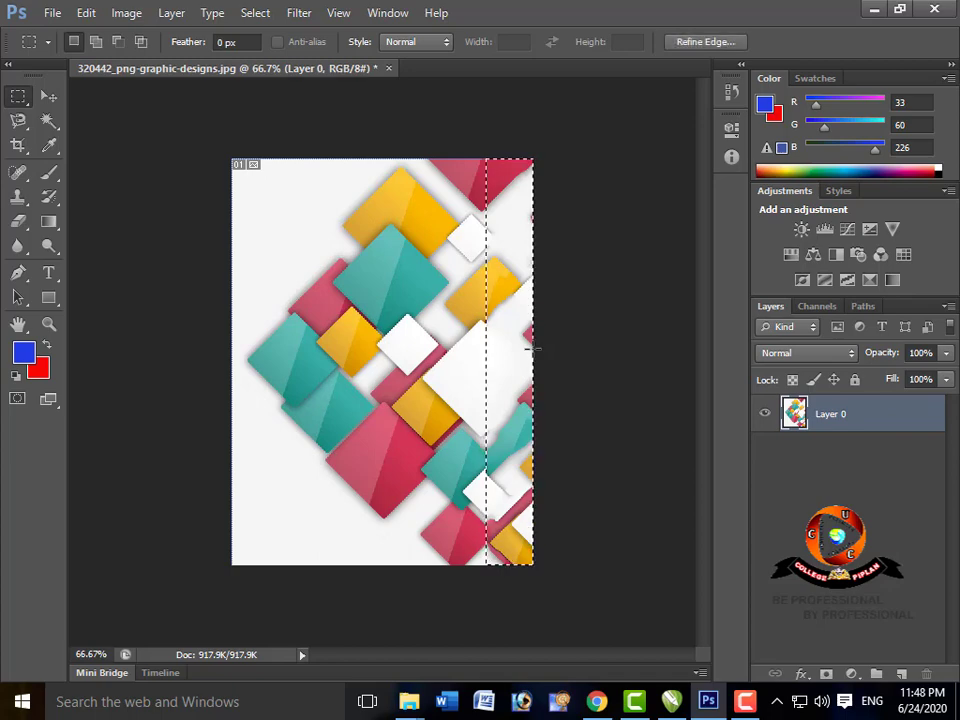
pyautogui.hotkey('ctrl', 'alt', 'z')
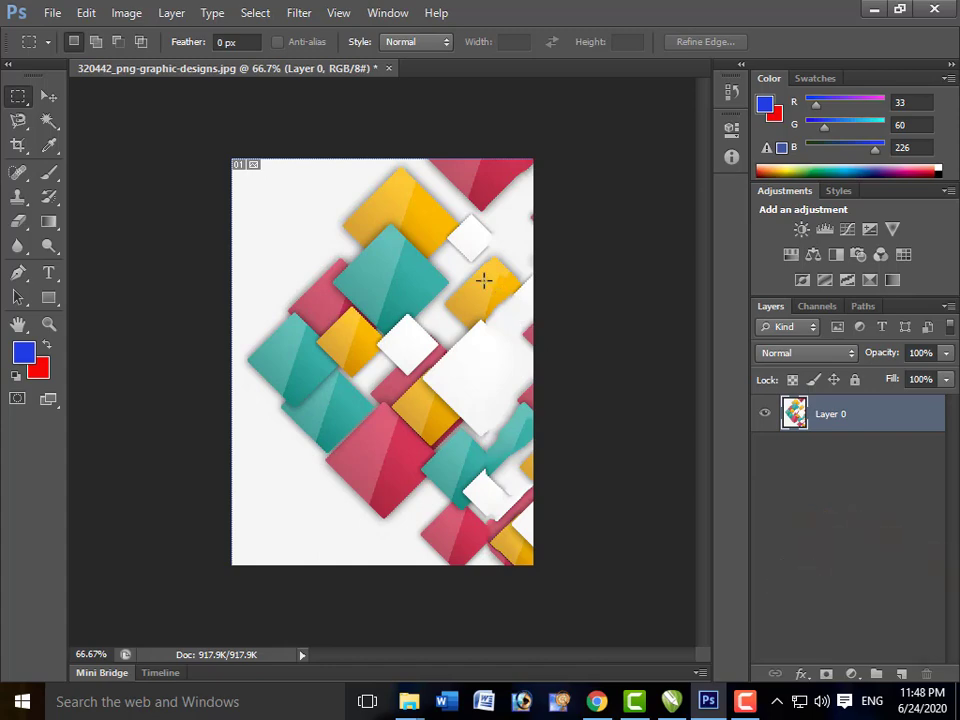
pyautogui.hotkey('ctrl', 'shift', 'z')
pyautogui.hotkey('ctrl', 'shift', 'z')
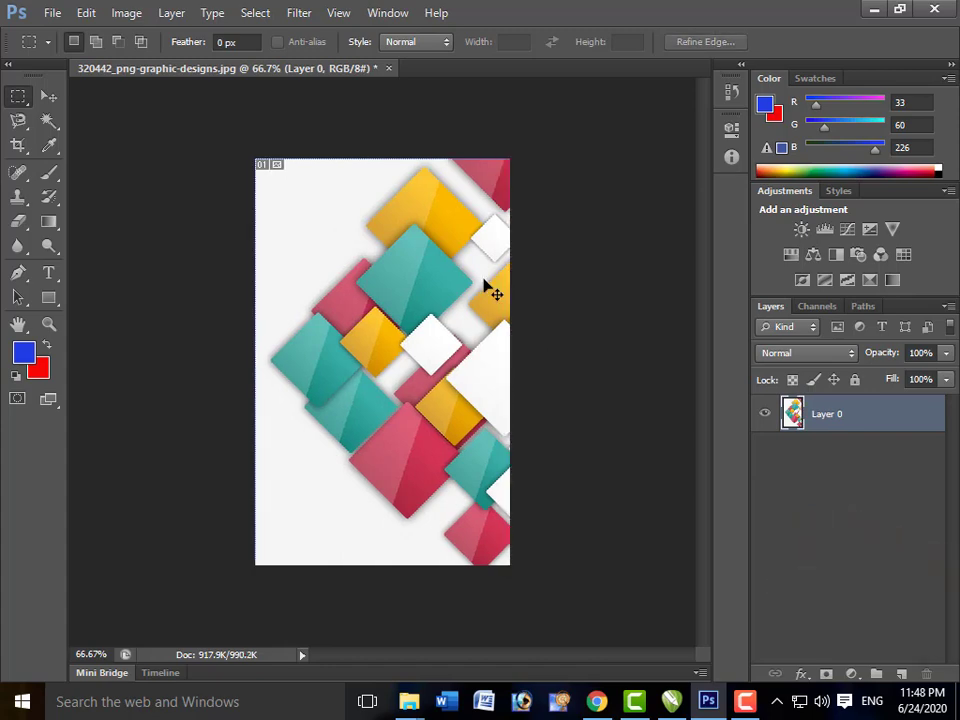
# - Set the Crop tool's overlay to Grid, try a small crop frame near the image's upper-right corner, and undo that frame
pyautogui.click(446, 45)
pyautogui.click(395, 61)
pyautogui.click(17, 147)
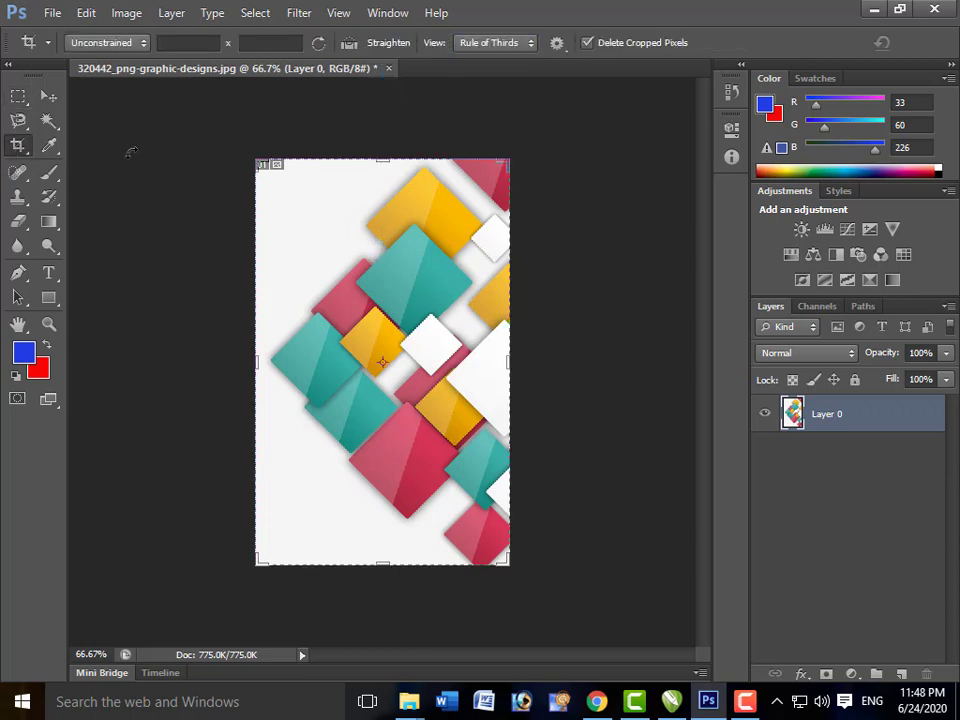
pyautogui.click(531, 50)
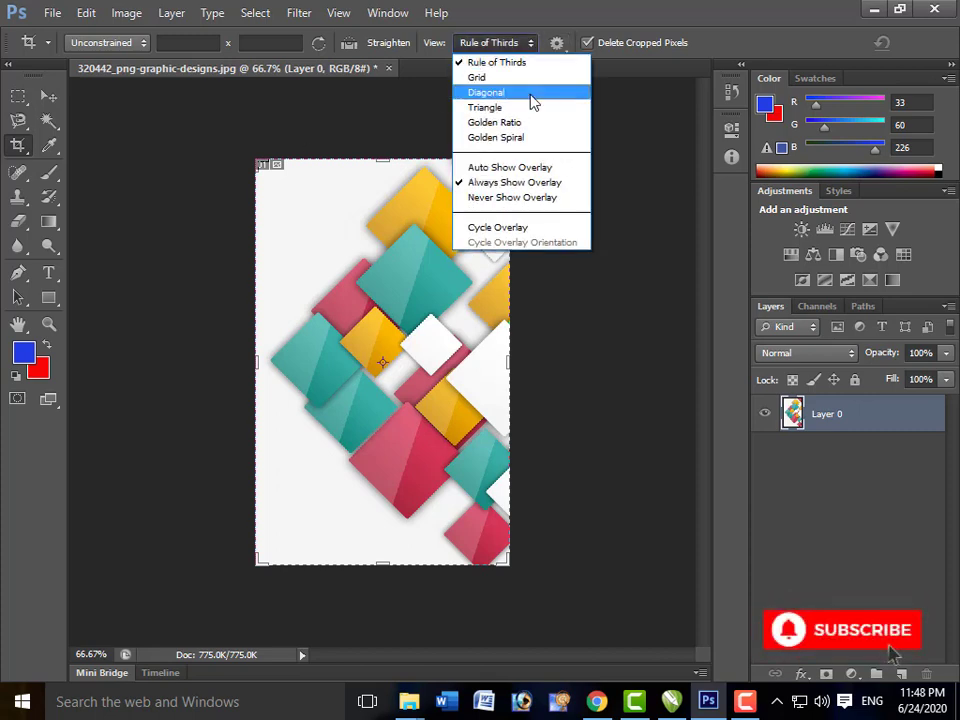
pyautogui.click(531, 78)
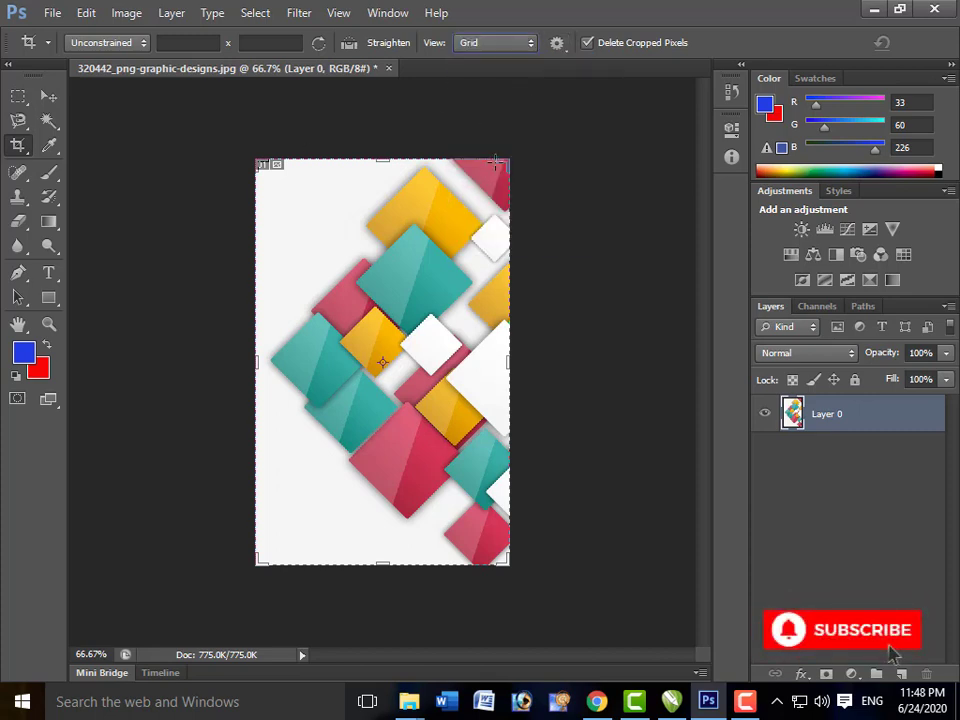
pyautogui.moveTo(496, 162); pyautogui.dragTo(465, 216)
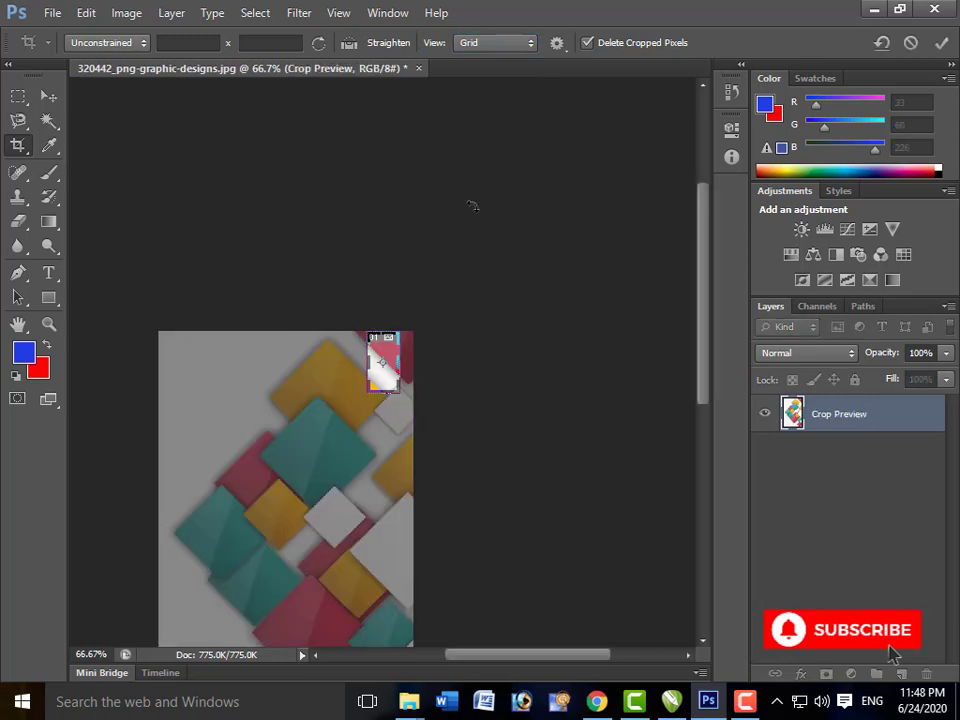
pyautogui.hotkey('ctrl', 'z')
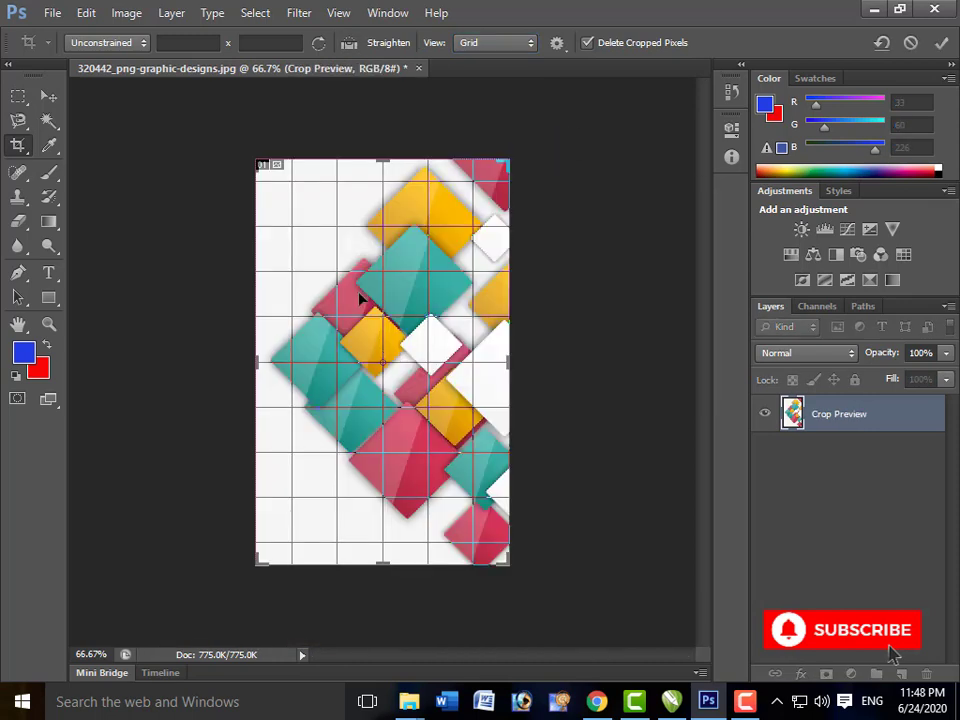
# - Switch the crop overlay to Diagonal and return it to Rule of Thirds
pyautogui.click(530, 50)
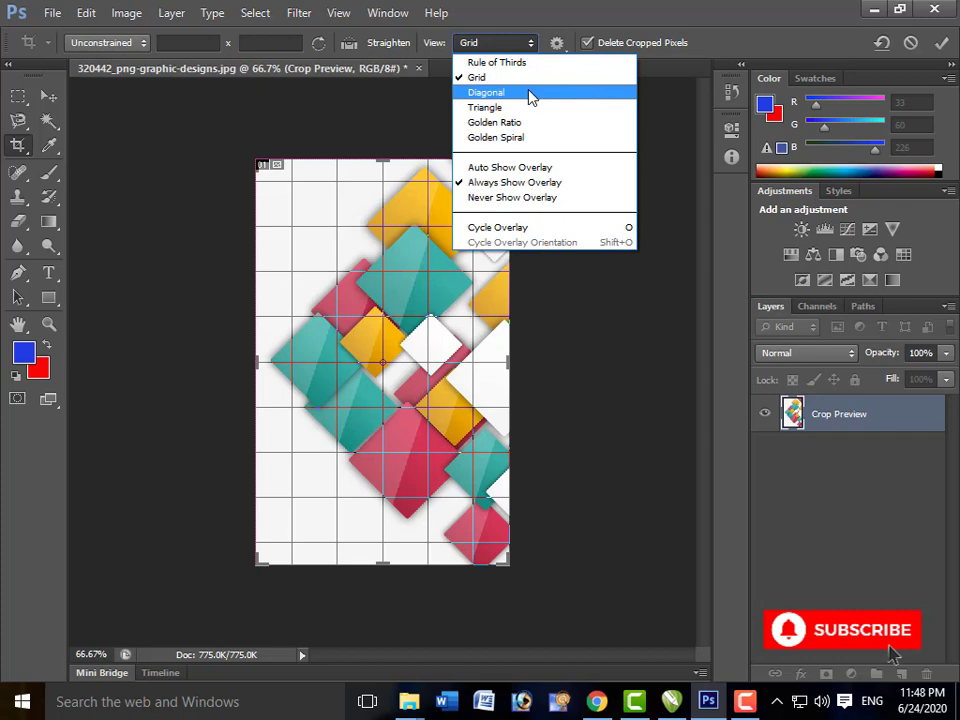
pyautogui.click(531, 93)
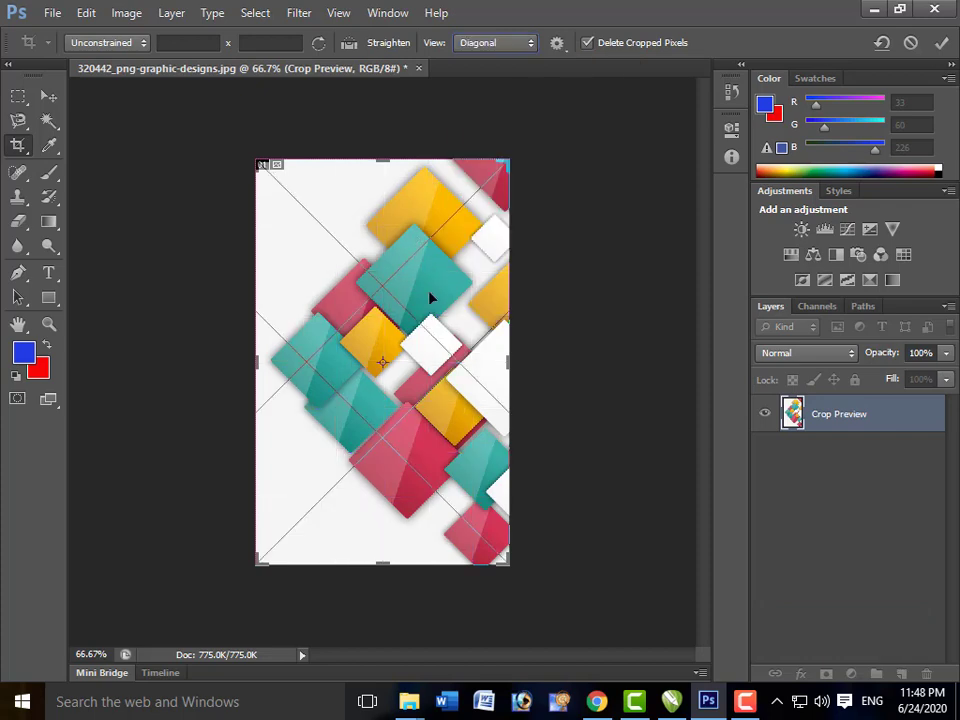
pyautogui.click(531, 43)
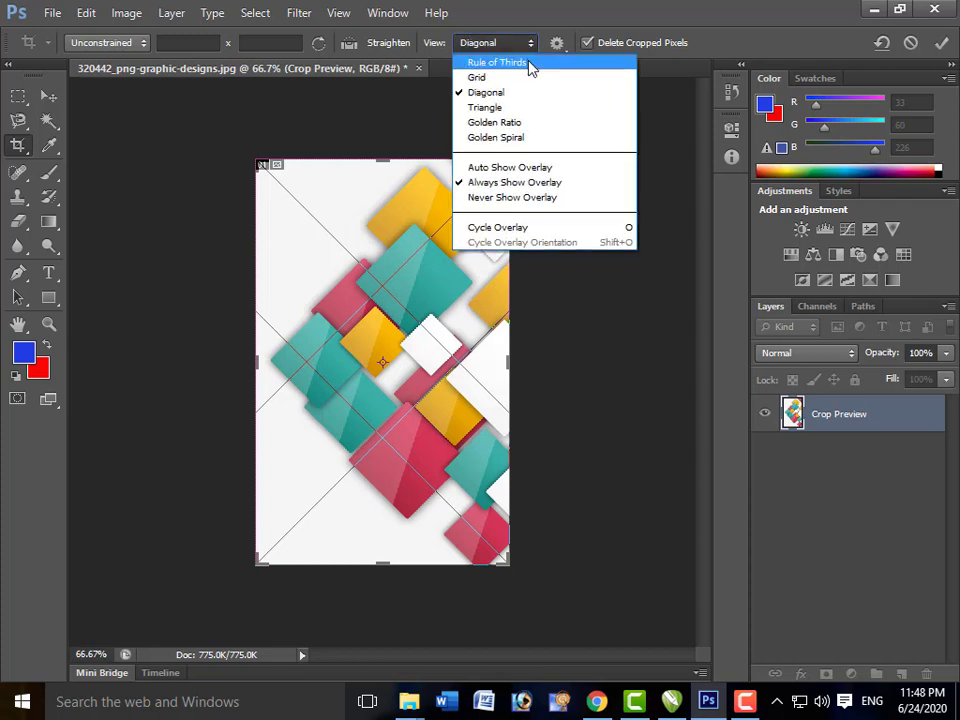
pyautogui.click(530, 63)
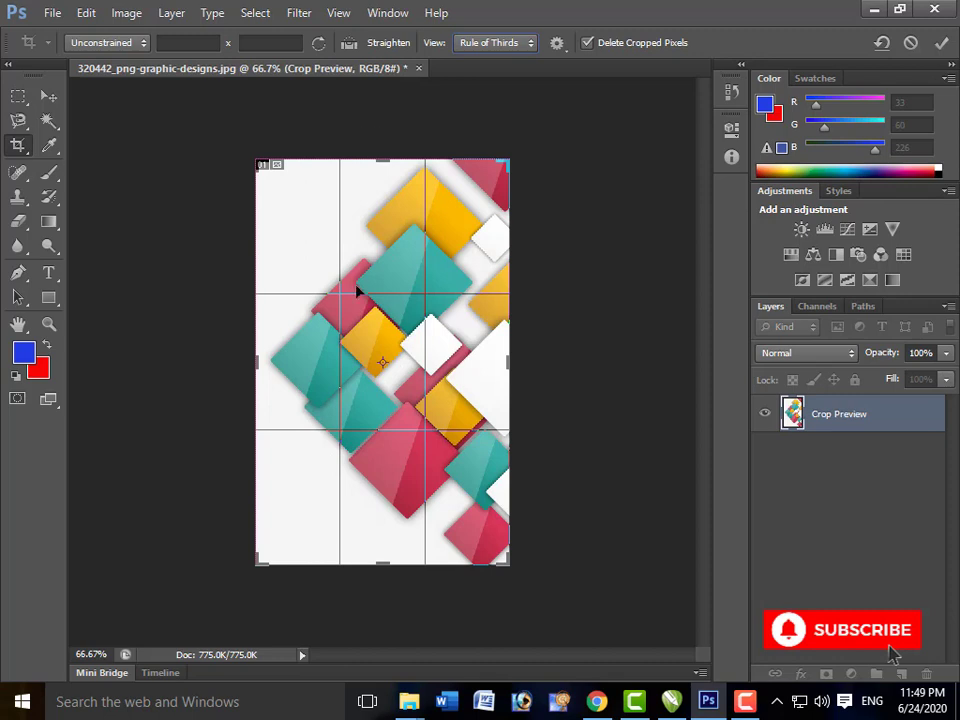
# - Switch to the Brush tool, accepting the pending crop, and try a blue dab with the 2900 px brush before undoing it
pyautogui.click(48, 177)
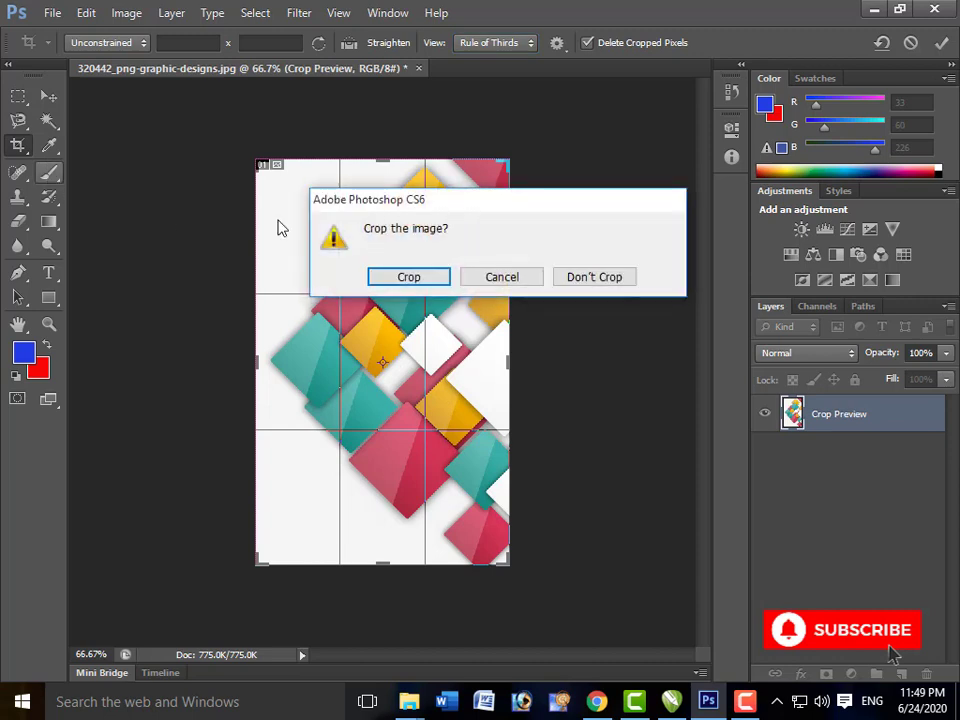
pyautogui.click(441, 281)
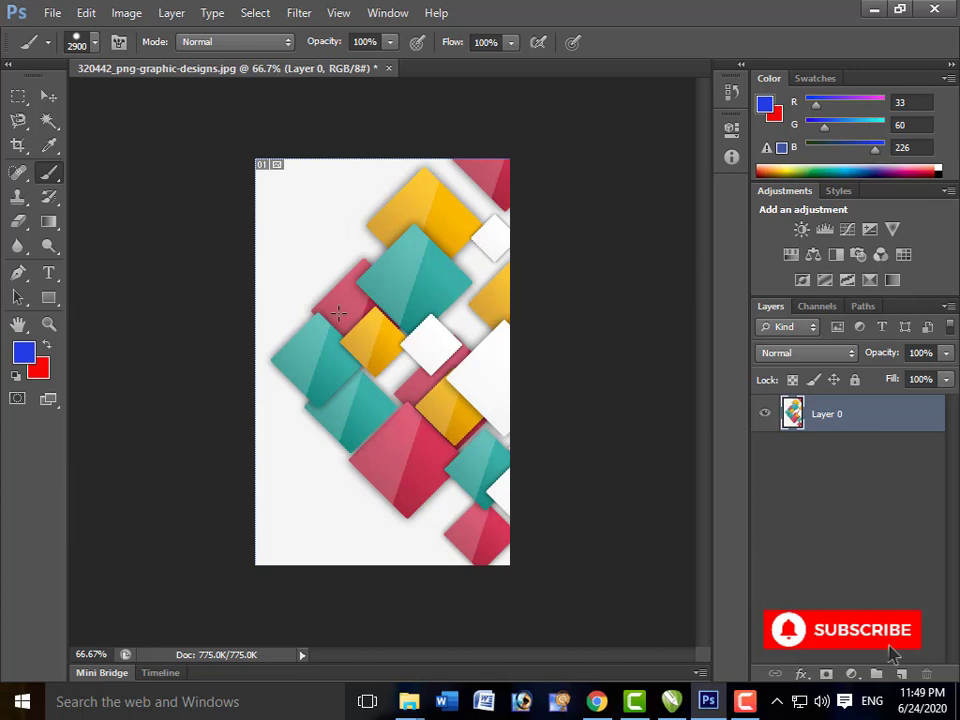
pyautogui.click(350, 280)
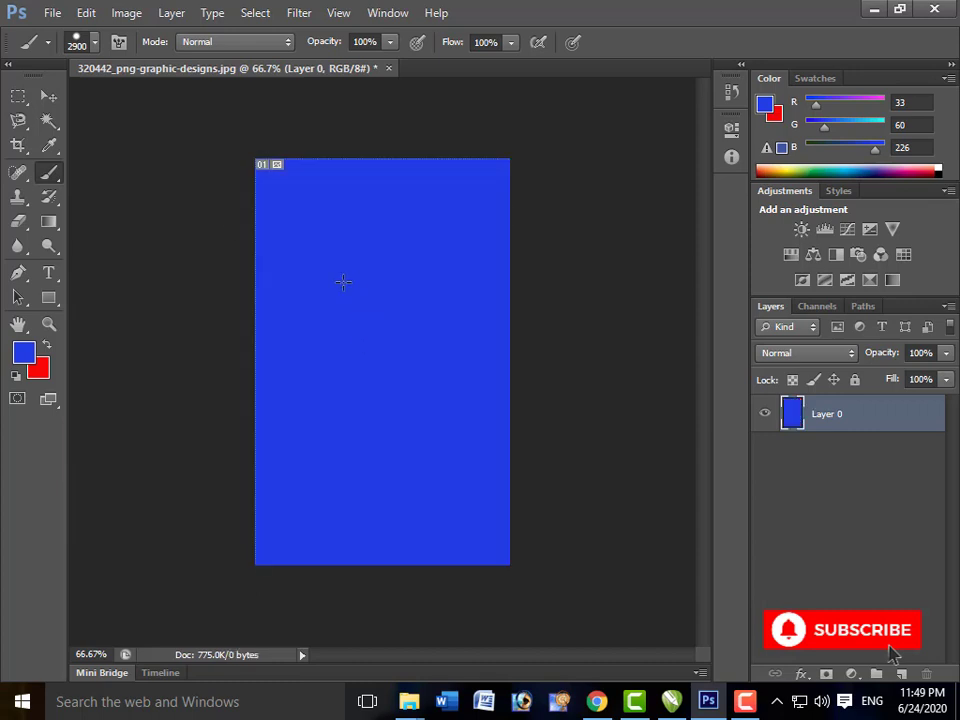
pyautogui.hotkey('ctrl', 'z')
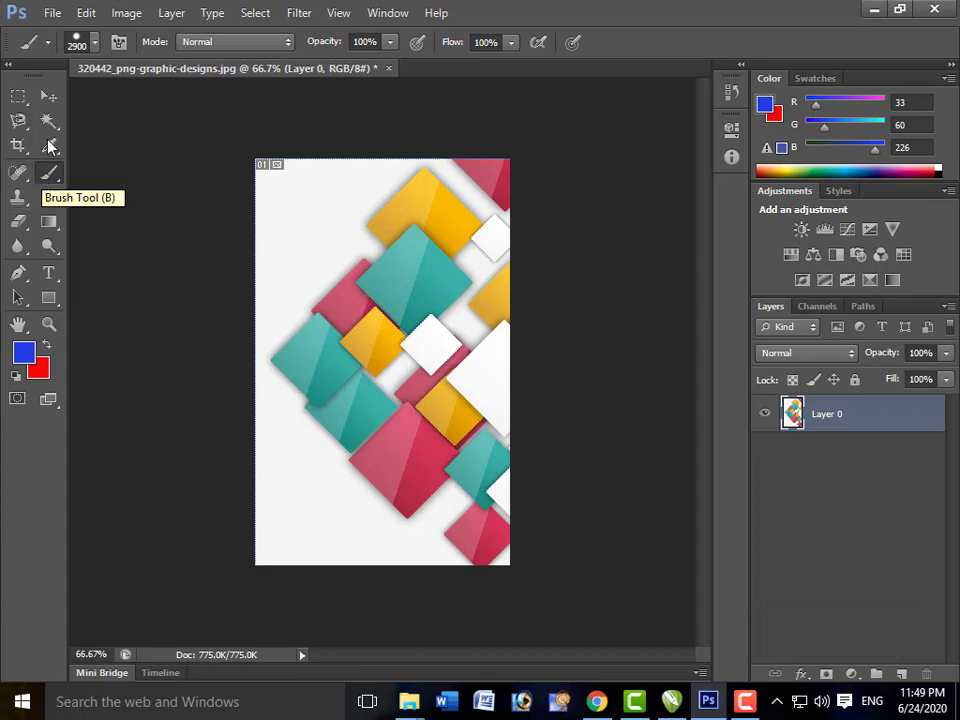
# - Reduce the brush size to 25 px and scribble freehand blue strokes across the coloured squares
pyautogui.click(94, 43)
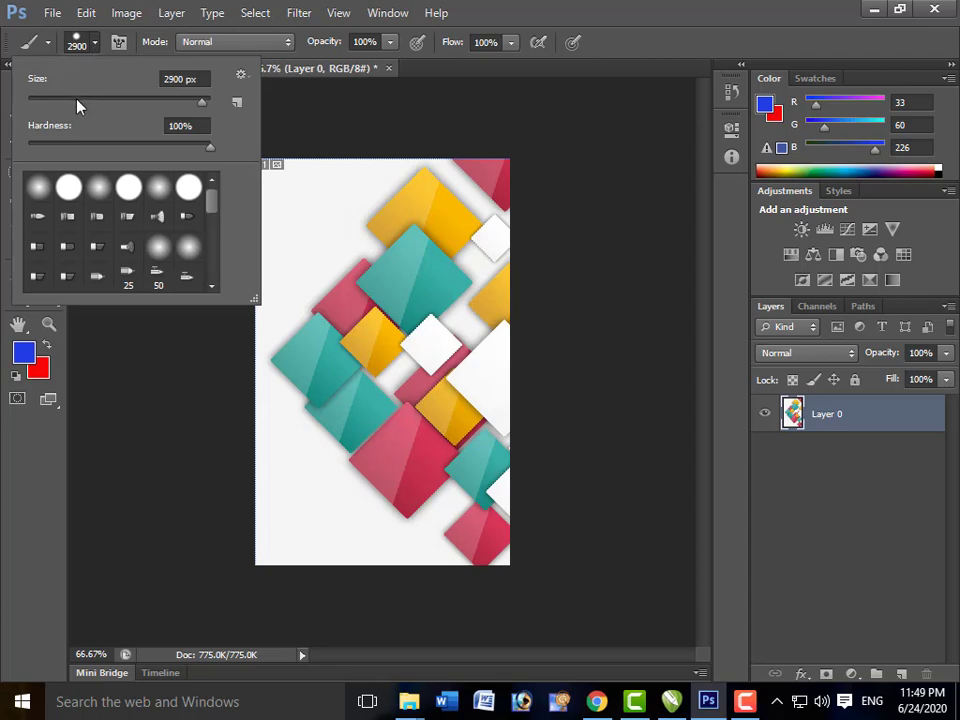
pyautogui.moveTo(77, 103); pyautogui.dragTo(50, 108)
pyautogui.click(401, 232)
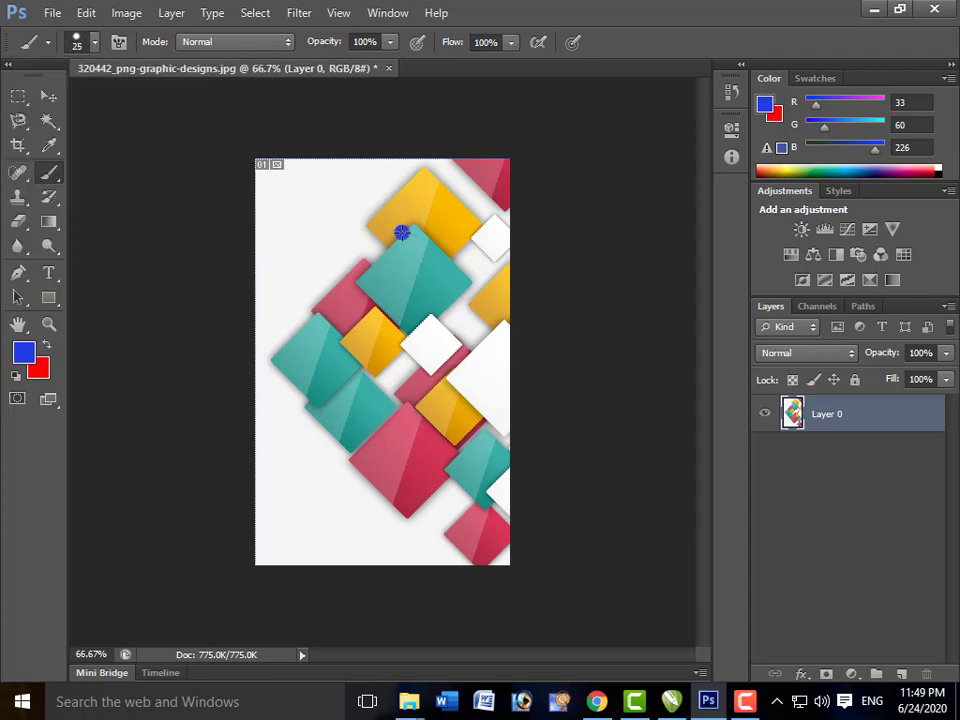
pyautogui.moveTo(364, 233)
pyautogui.mouseDown()
pyautogui.moveTo(364, 311)
pyautogui.moveTo(411, 306)
pyautogui.moveTo(405, 267)
pyautogui.moveTo(396, 384)
pyautogui.moveTo(346, 397)
pyautogui.moveTo(378, 350)
pyautogui.moveTo(422, 409)
pyautogui.moveTo(364, 307)
pyautogui.moveTo(398, 224)
pyautogui.moveTo(466, 301)
pyautogui.moveTo(474, 369)
pyautogui.moveTo(449, 431)
pyautogui.moveTo(396, 477)
pyautogui.moveTo(321, 455)
pyautogui.moveTo(304, 287)
pyautogui.moveTo(310, 408)
pyautogui.moveTo(283, 453)
pyautogui.moveTo(273, 414)
pyautogui.mouseUp()
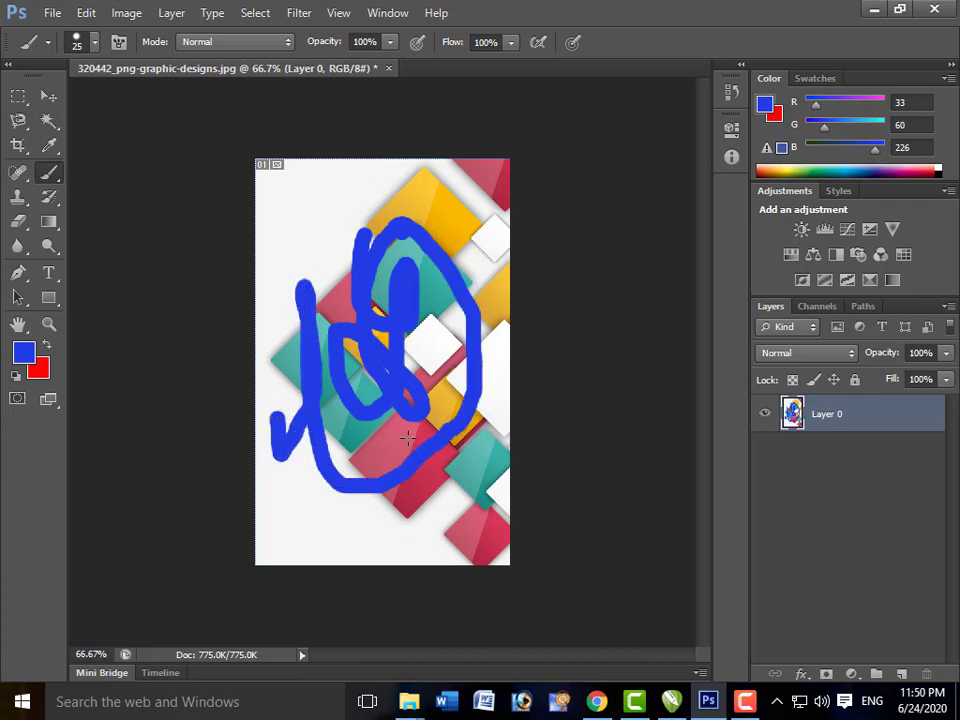
# - Revert the squares image to its last saved version and close it
pyautogui.click(52, 14)
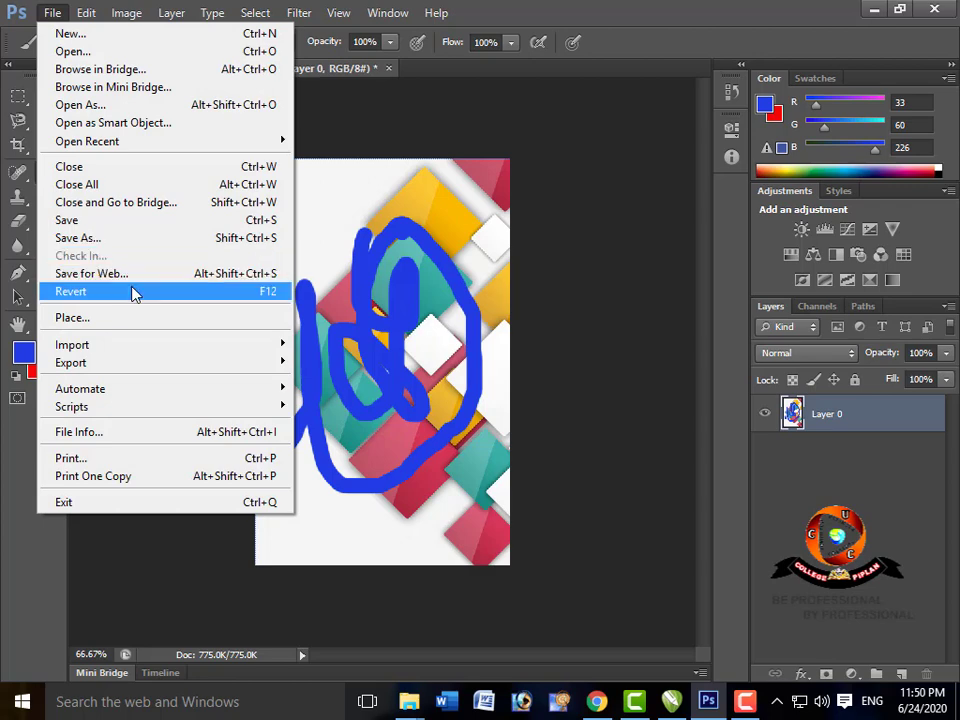
pyautogui.click(135, 294)
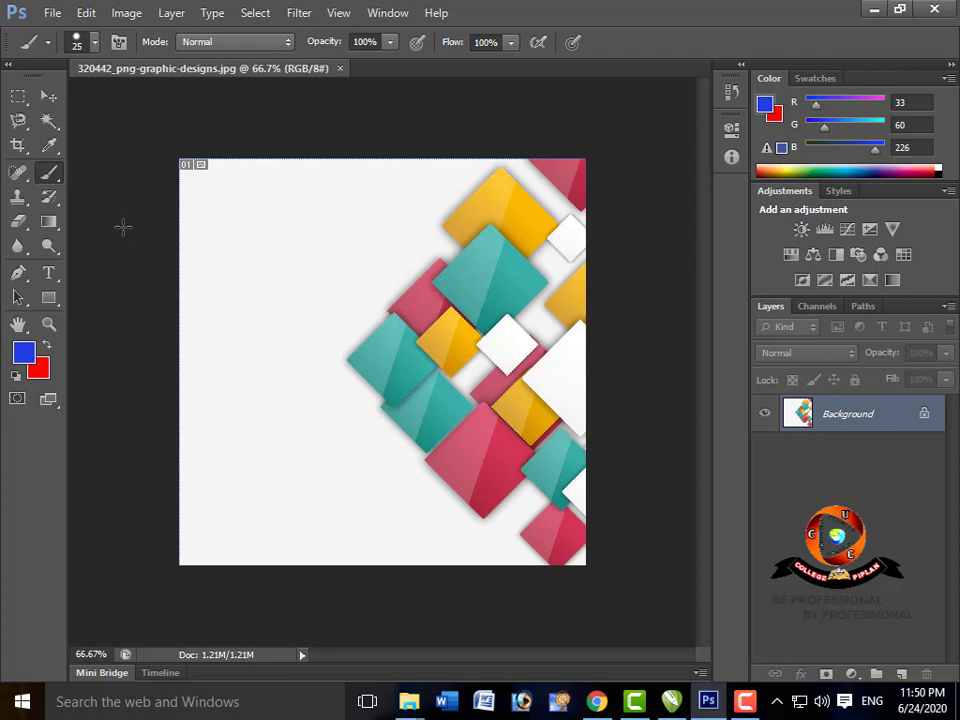
pyautogui.click(17, 145)
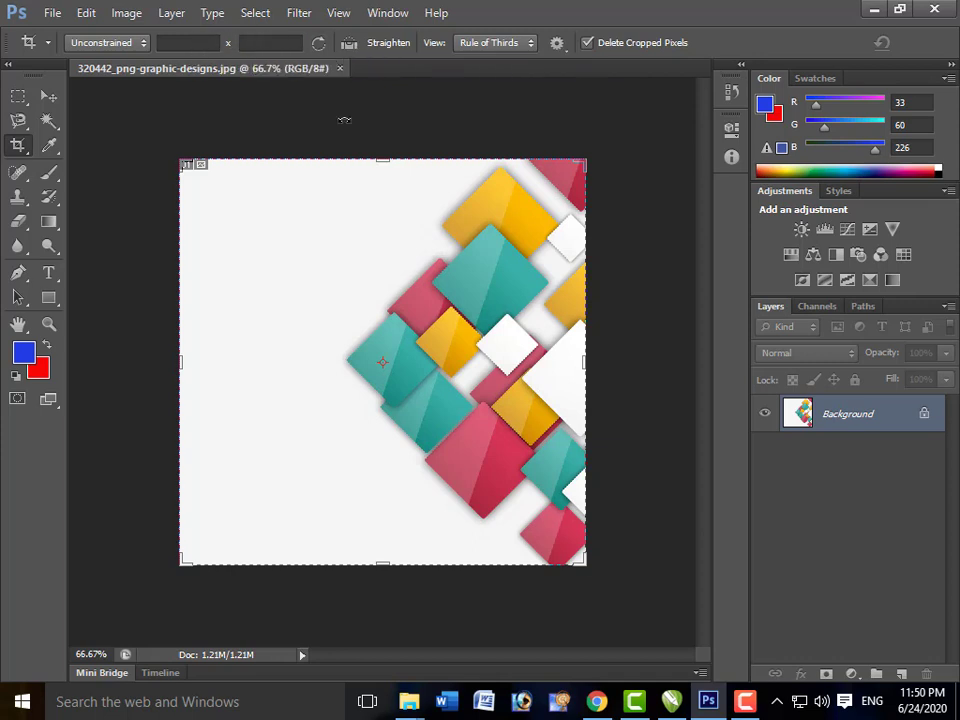
pyautogui.hotkey('ctrl', 'w')
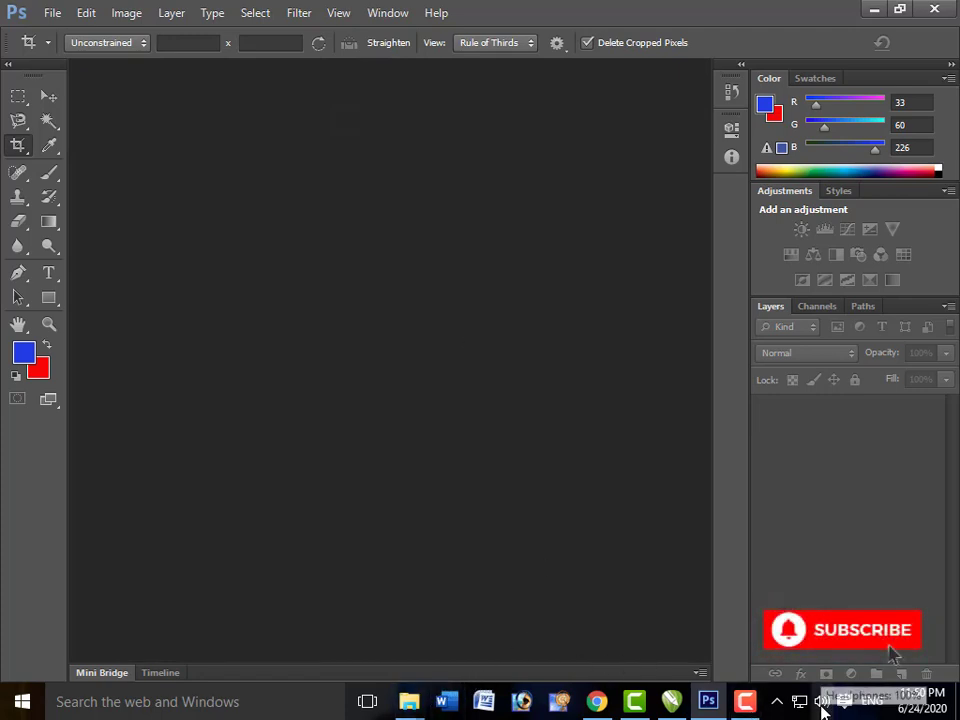
pyautogui.click(745, 701)
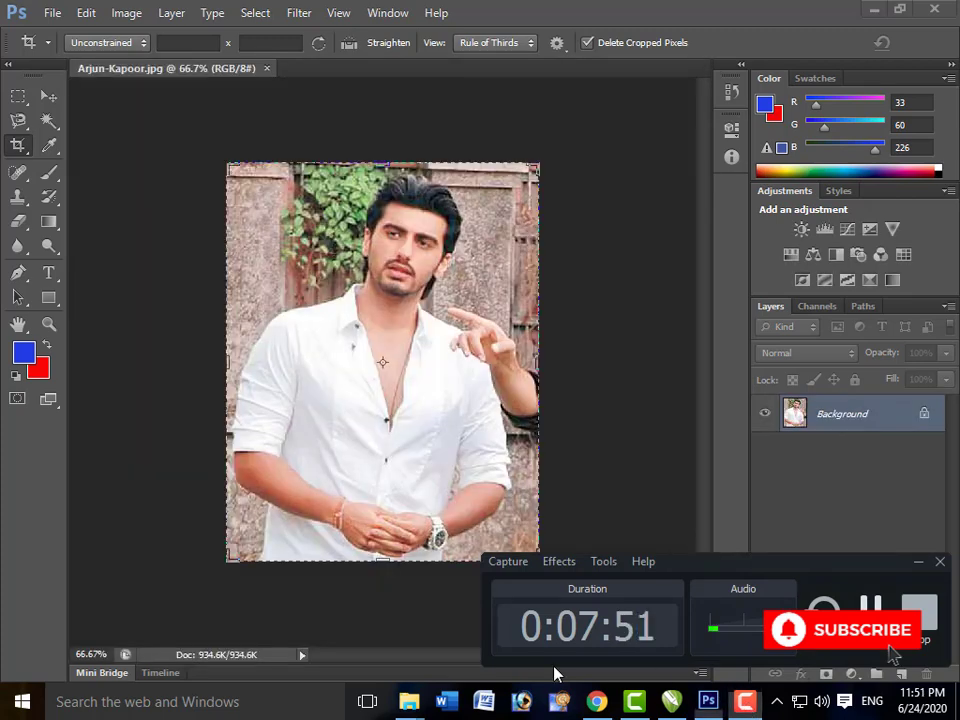
pyautogui.click(555, 675)
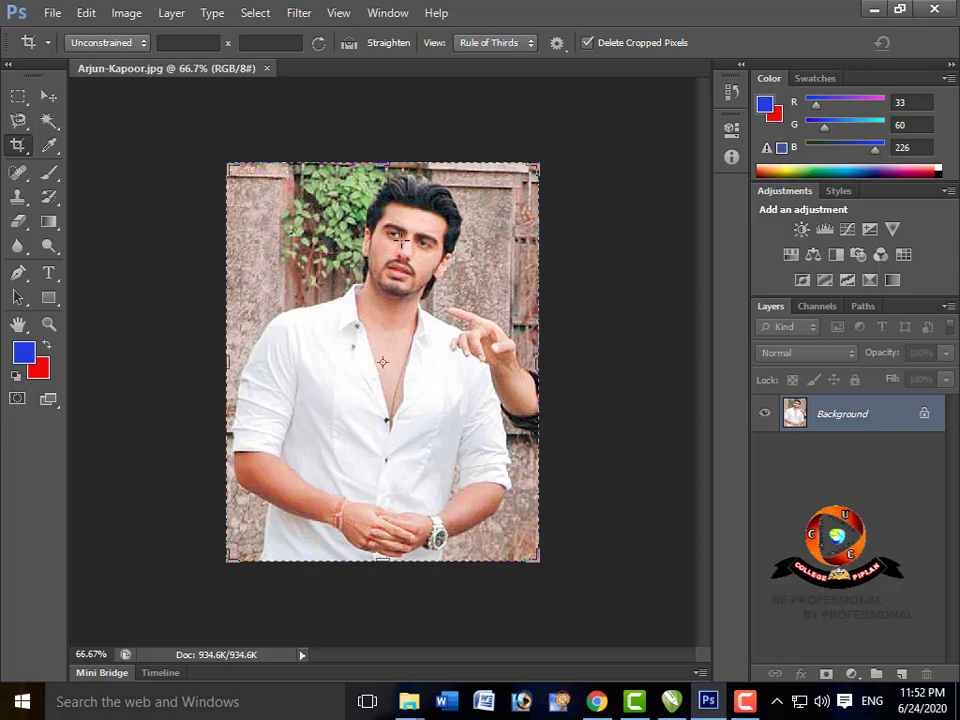
# - Straighten the portrait with the Crop tool's Straighten option, using a vertical reference line from the hands up to the top of the head
pyautogui.rightClick(17, 147)
pyautogui.click(47, 144)
pyautogui.click(346, 45)
pyautogui.moveTo(400, 548); pyautogui.dragTo(400, 173)
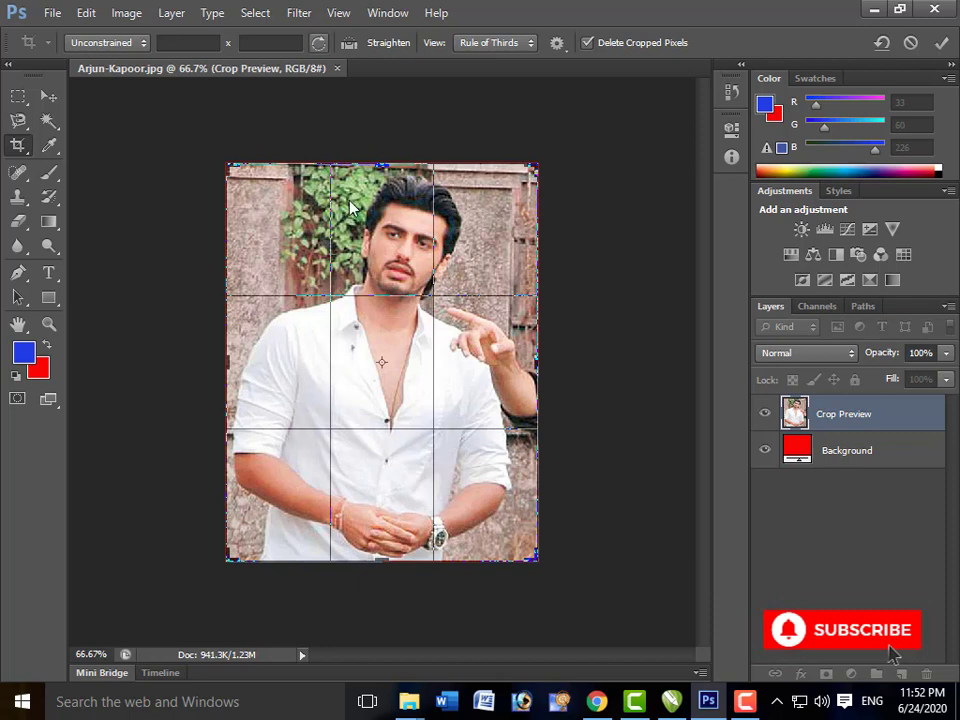
# - Try straightening the portrait along a diagonal line from beside the watch to the photo's upper-left edge, and discard the crop preview
pyautogui.click(349, 43)
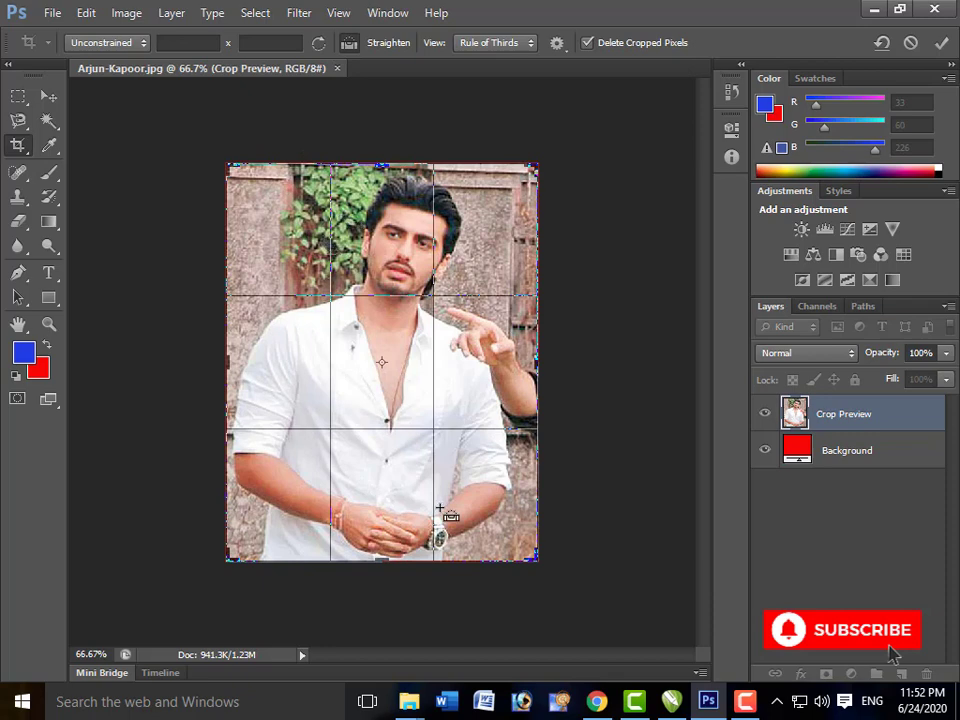
pyautogui.moveTo(455, 517); pyautogui.dragTo(293, 158)
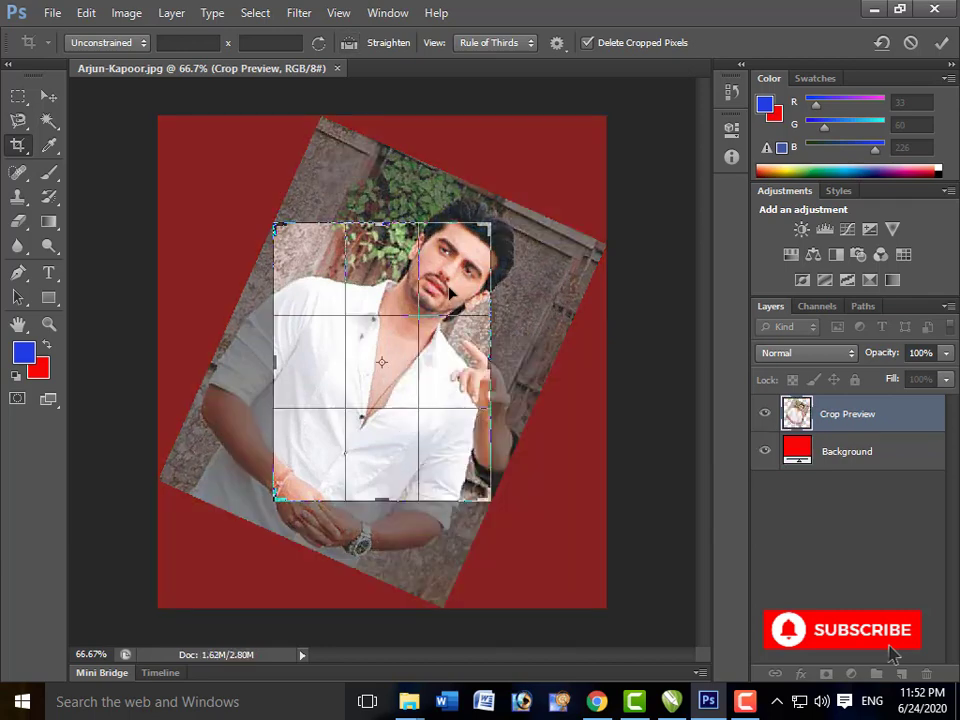
pyautogui.press('ctrl')
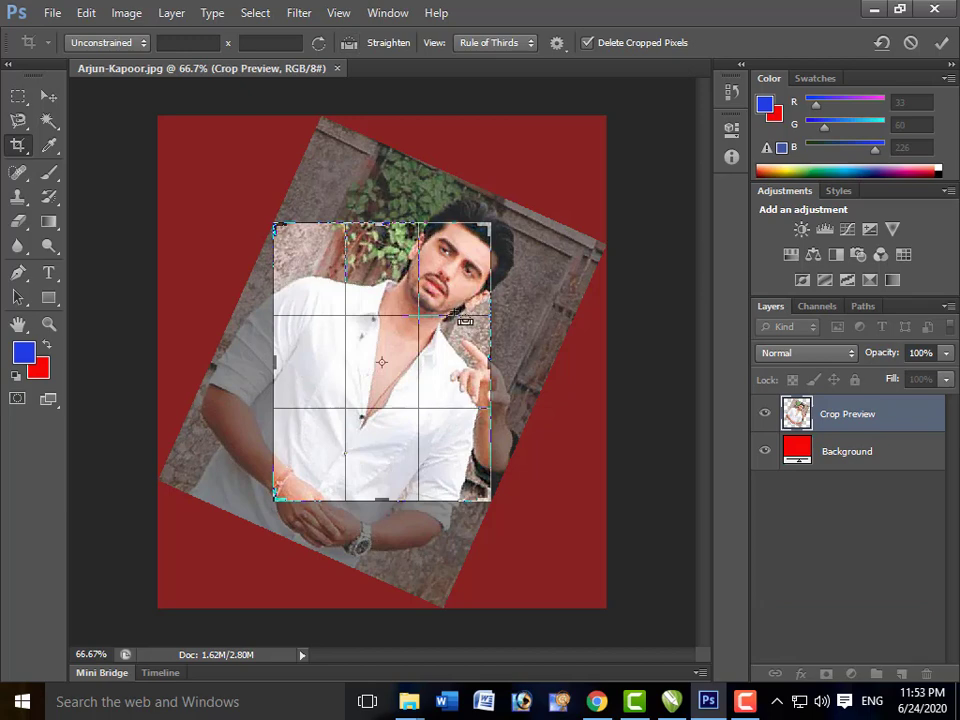
pyautogui.press('Return')
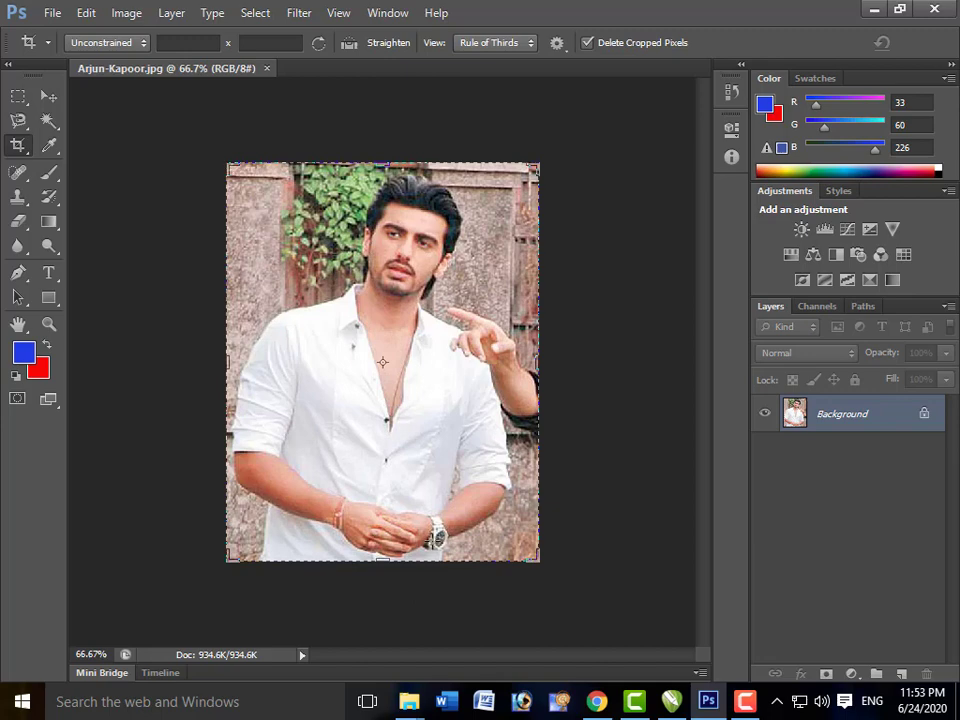
pyautogui.moveTo(433, 530); pyautogui.dragTo(428, 335)
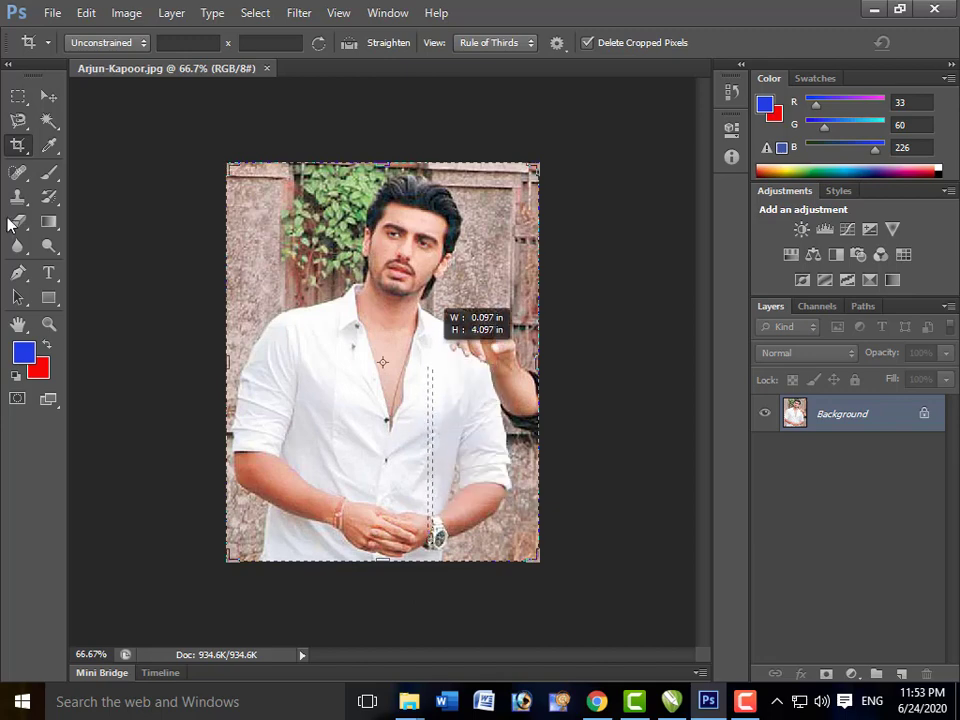
pyautogui.press('Escape')
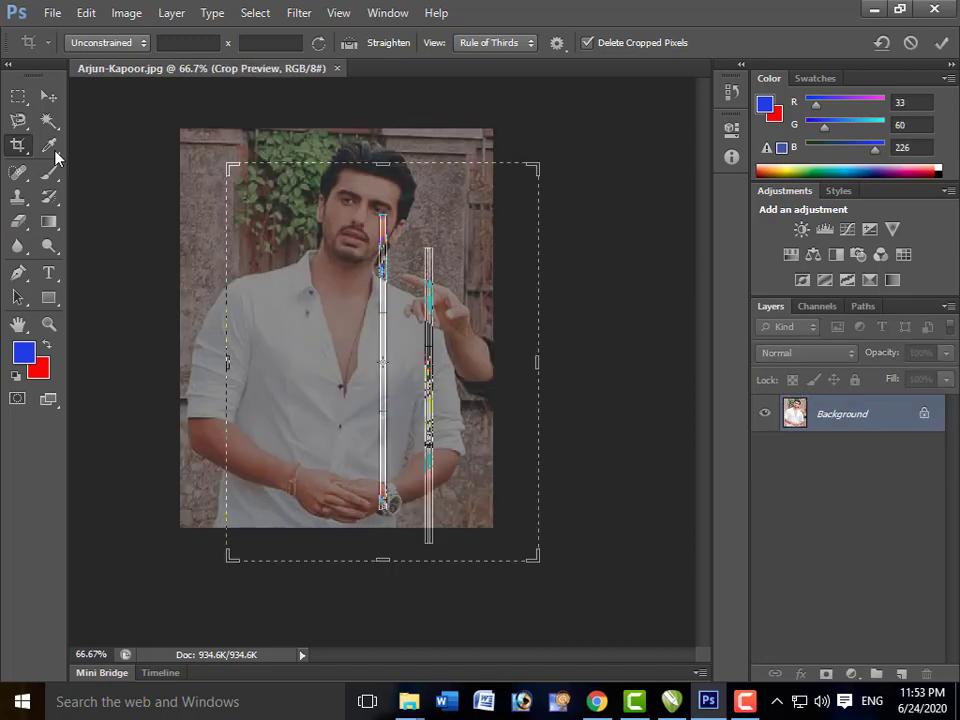
pyautogui.press('Return')
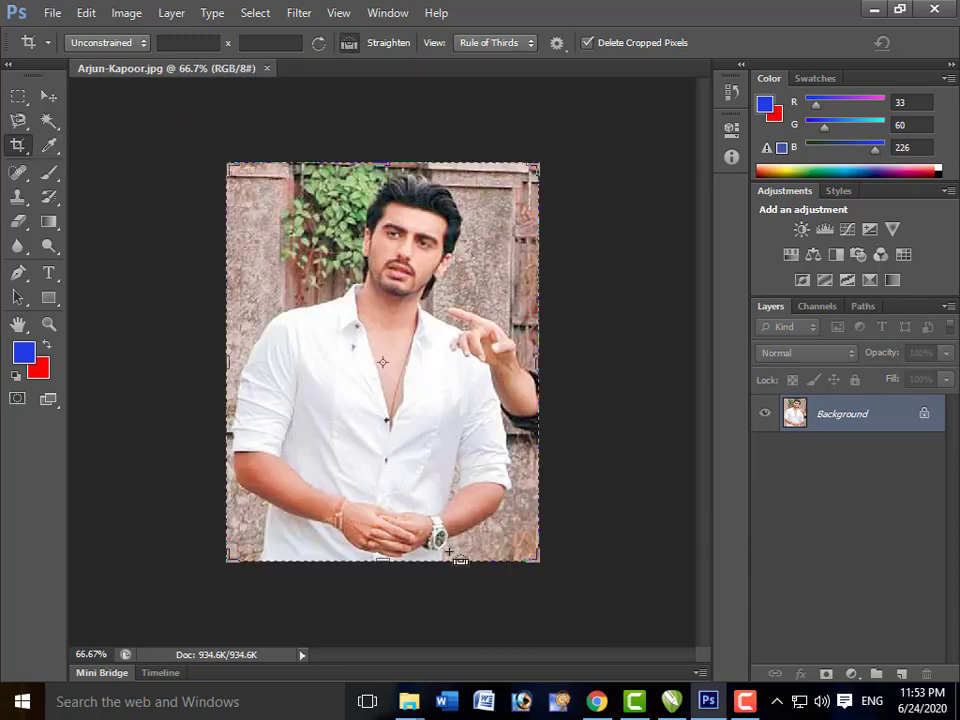
# - Straighten the portrait along a nearly vertical line running from beside the watch up to the photo's top edge
pyautogui.moveTo(444, 543); pyautogui.dragTo(439, 165)
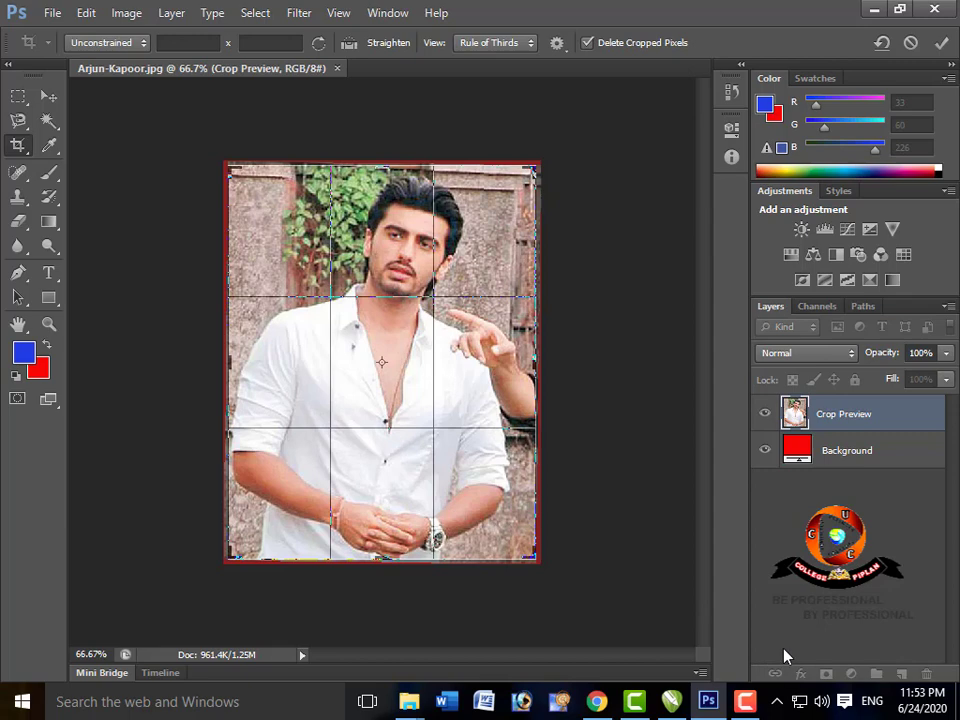
pyautogui.click(758, 695)
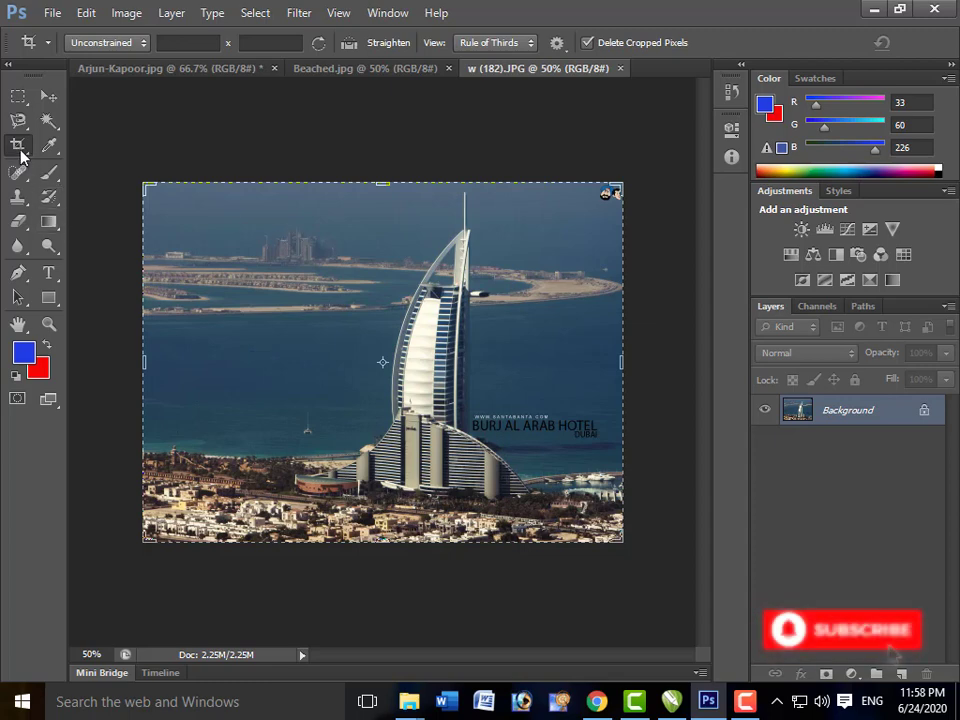
# - Straighten the Burj Al Arab photo along a slightly sloping line from the hotel's base to the lower-right edge, and apply the crop
pyautogui.click(345, 45)
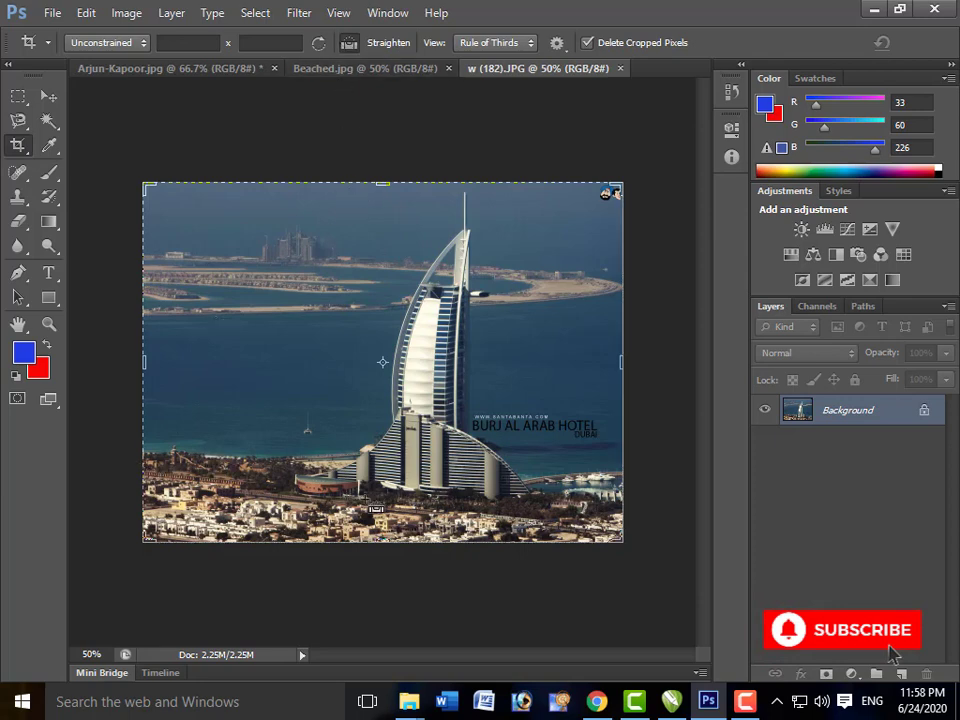
pyautogui.moveTo(366, 499); pyautogui.dragTo(628, 530)
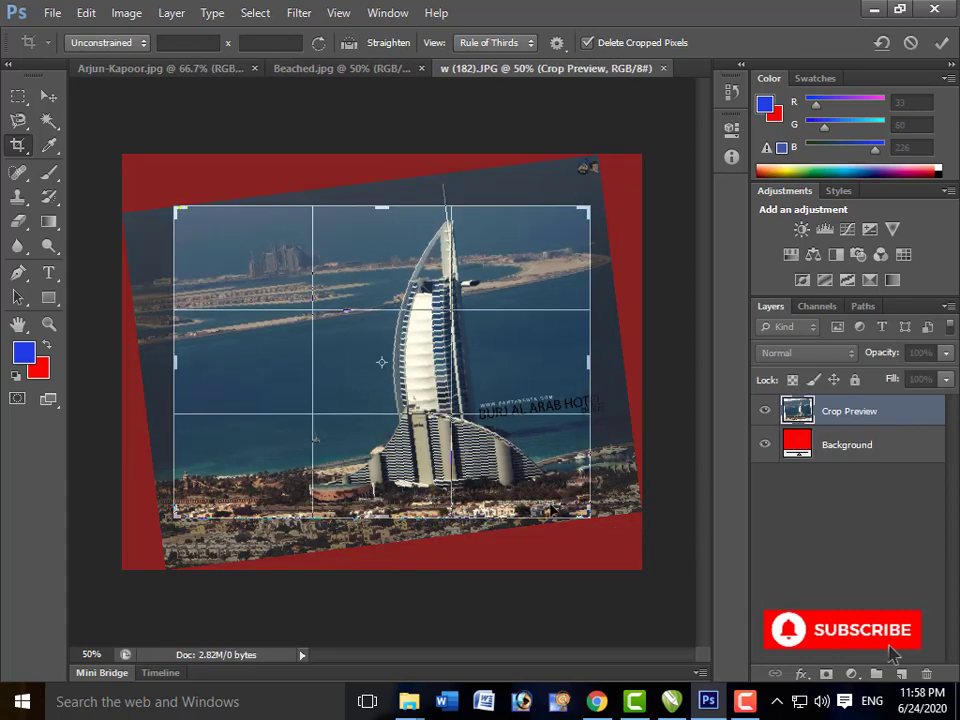
pyautogui.press('Return')
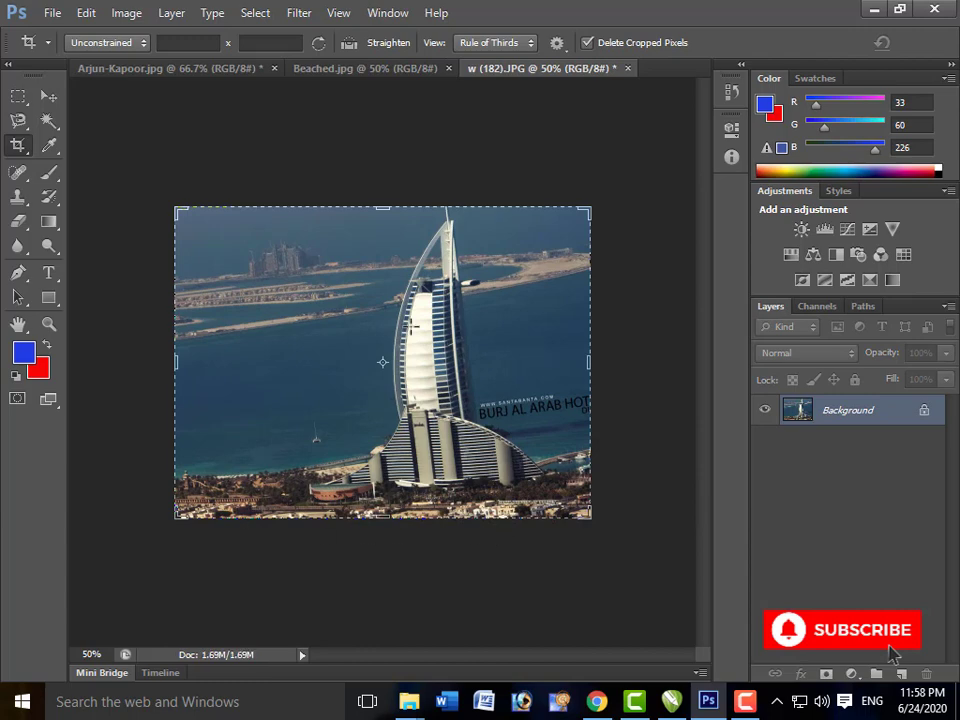
# - Undo and redo the straightening crop on the Burj Al Arab photo to compare it before and after
pyautogui.hotkey('ctrl', 'z')
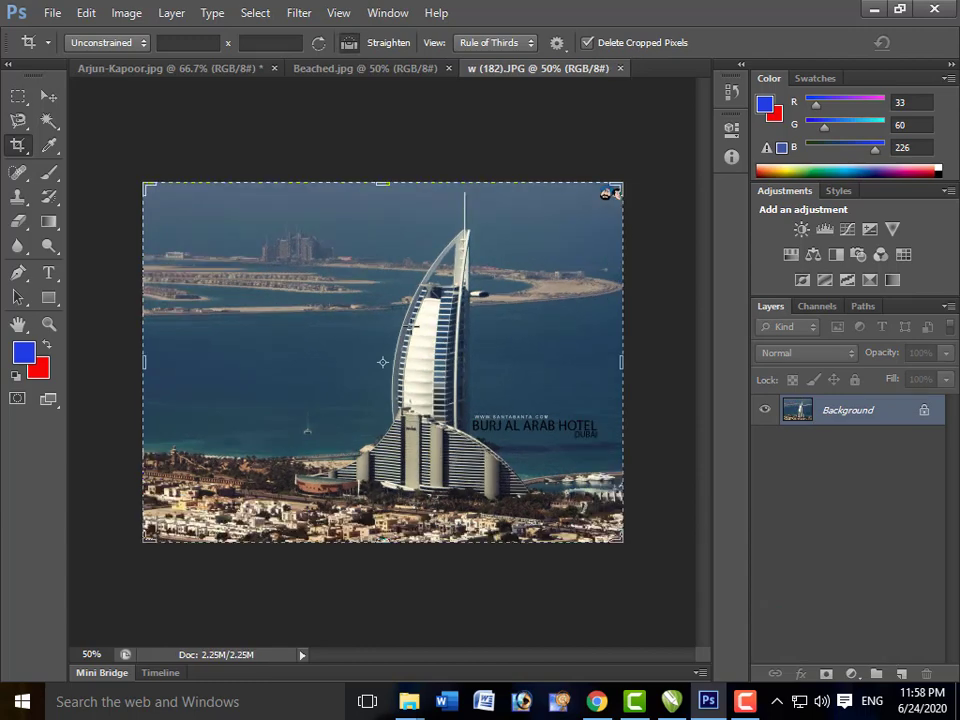
pyautogui.hotkey('ctrl', 'z')
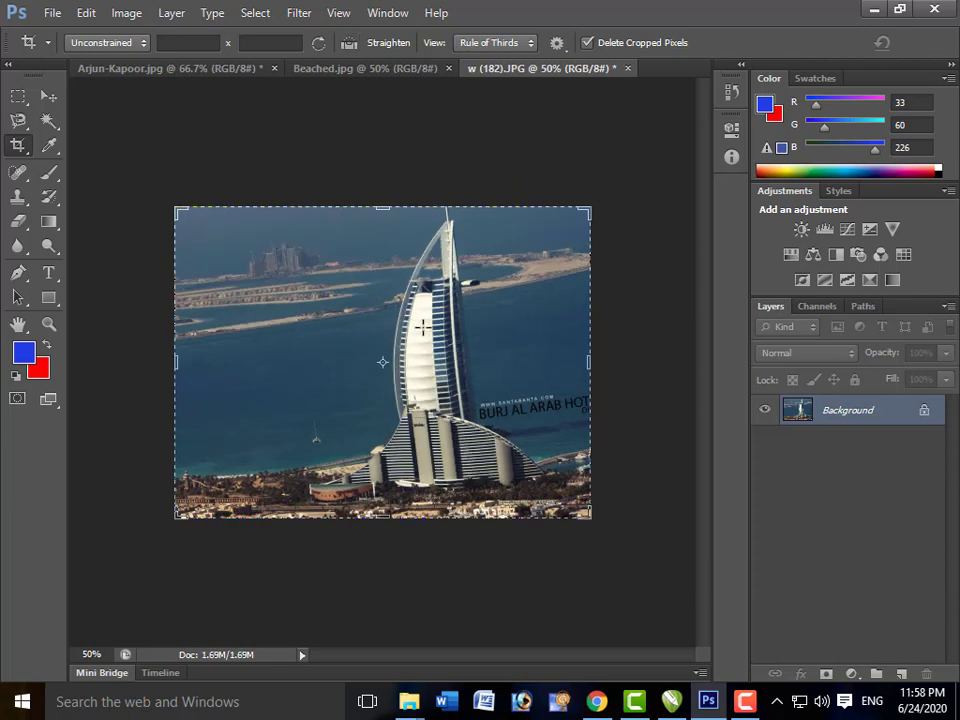
pyautogui.click(423, 327)
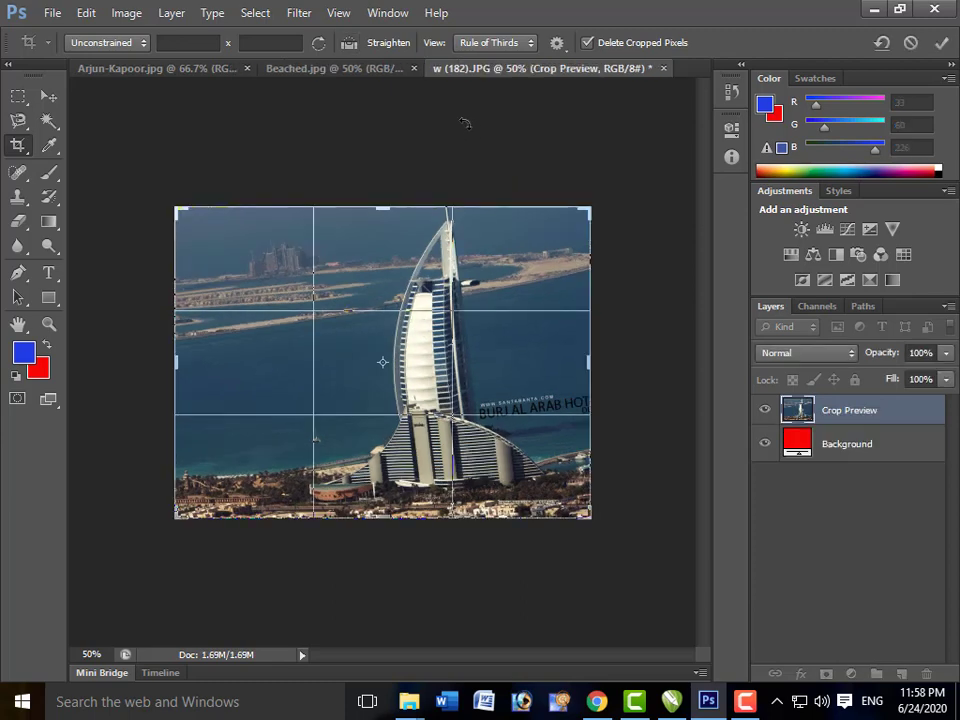
# - Try straightening Beached.jpg with the Crop tool's Straighten option along the horizon line across the full width of the photo
pyautogui.click(389, 69)
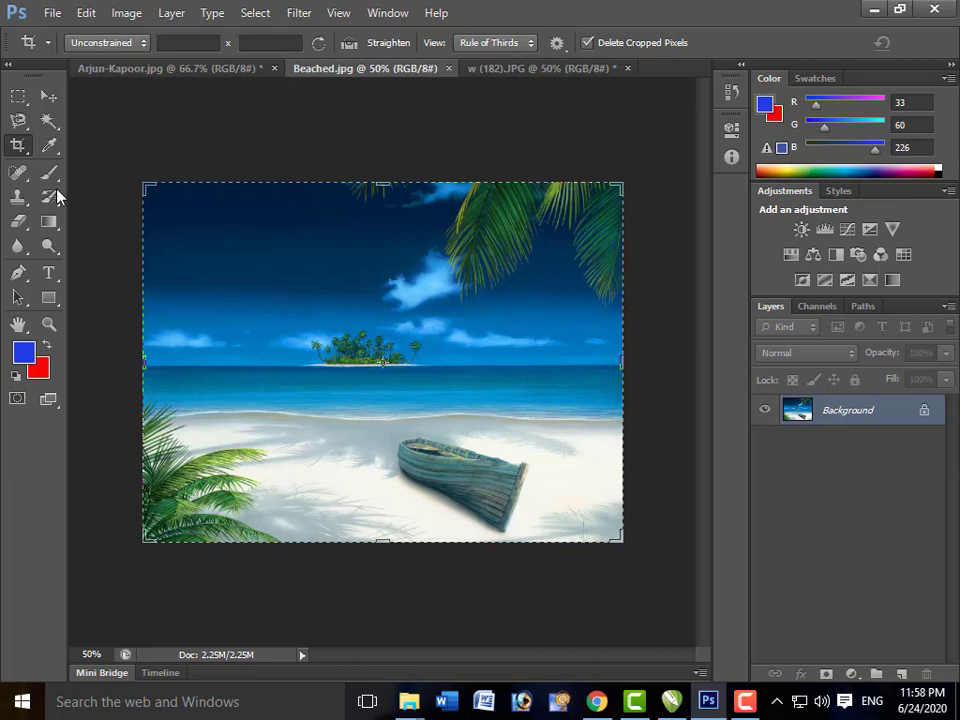
pyautogui.click(350, 44)
pyautogui.moveTo(146, 366); pyautogui.dragTo(629, 372)
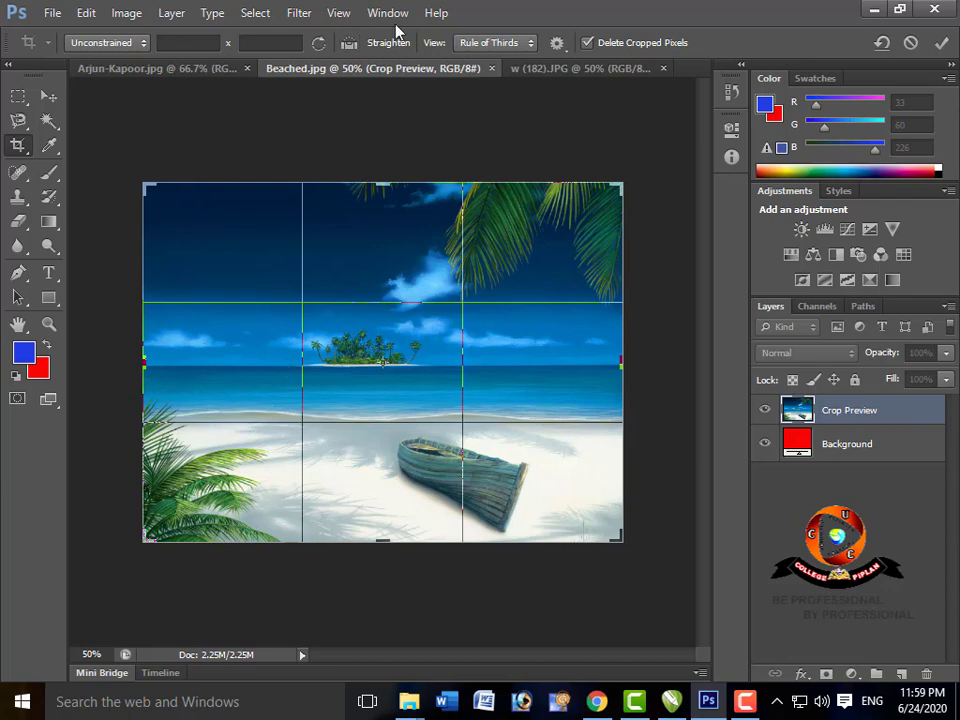
pyautogui.click(349, 42)
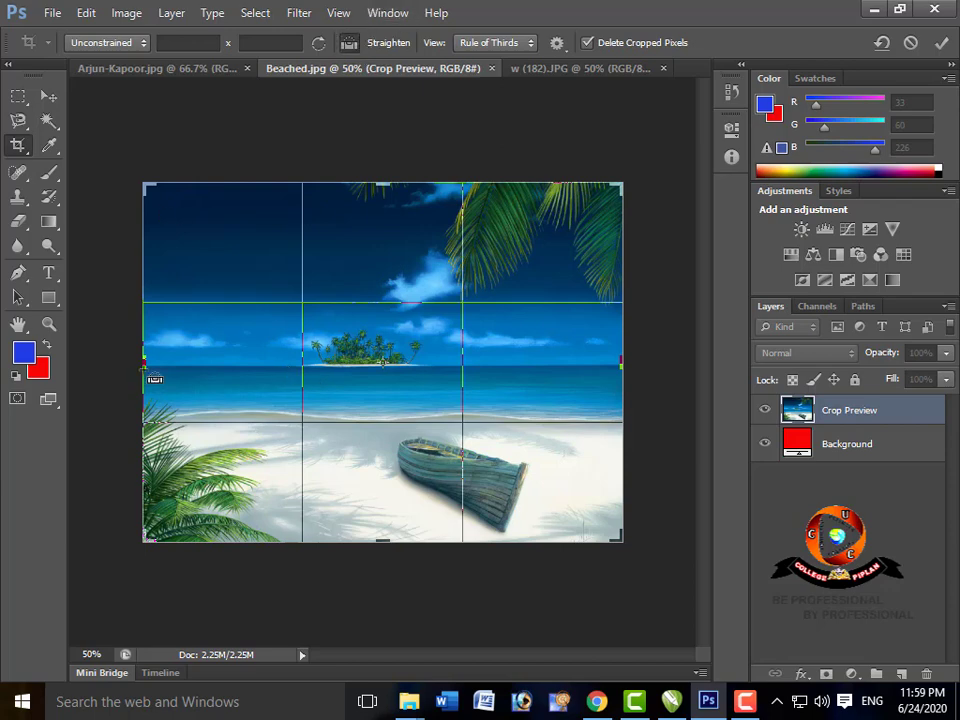
pyautogui.moveTo(147, 367); pyautogui.dragTo(628, 371)
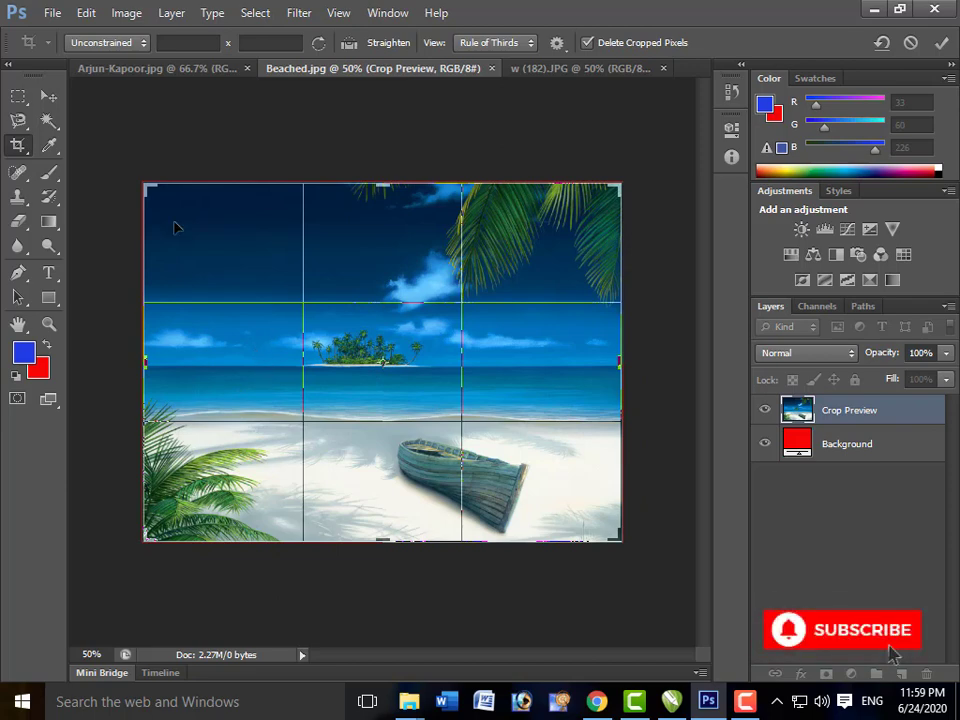
pyautogui.rightClick(16, 147)
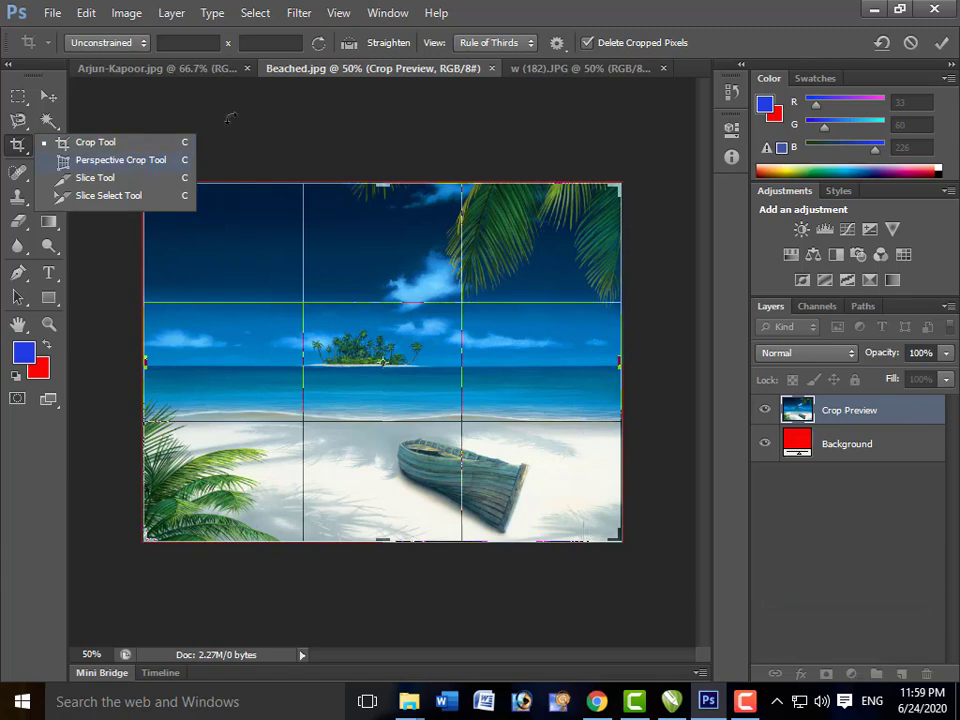
pyautogui.click(149, 132)
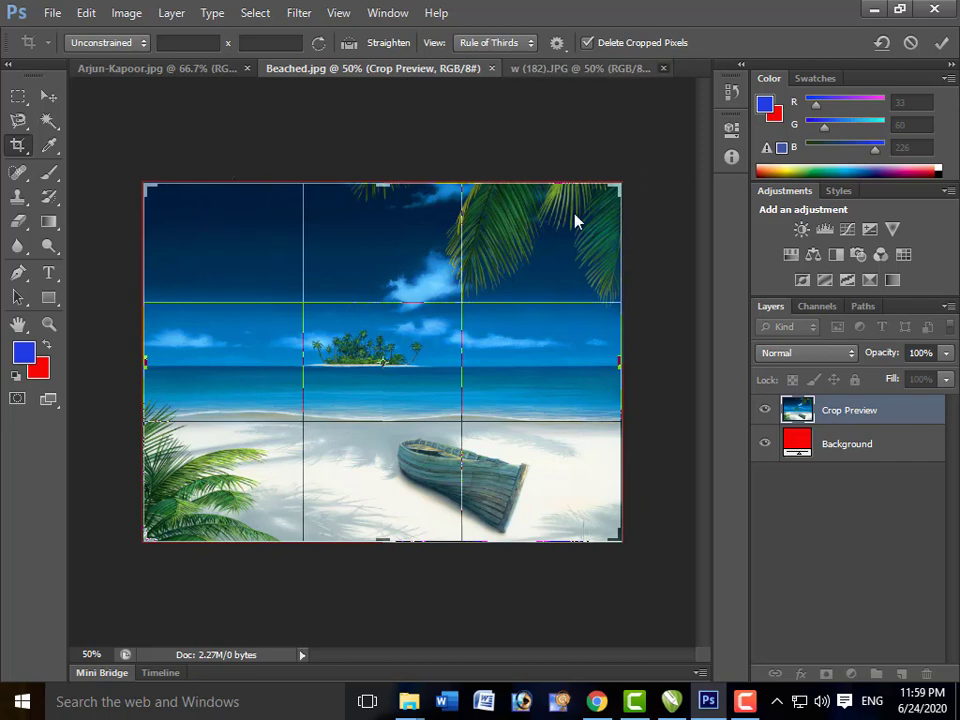
# - Close w (182).JPG and Beached.jpg without saving or applying any pending crop
pyautogui.click(663, 68)
pyautogui.click(505, 274)
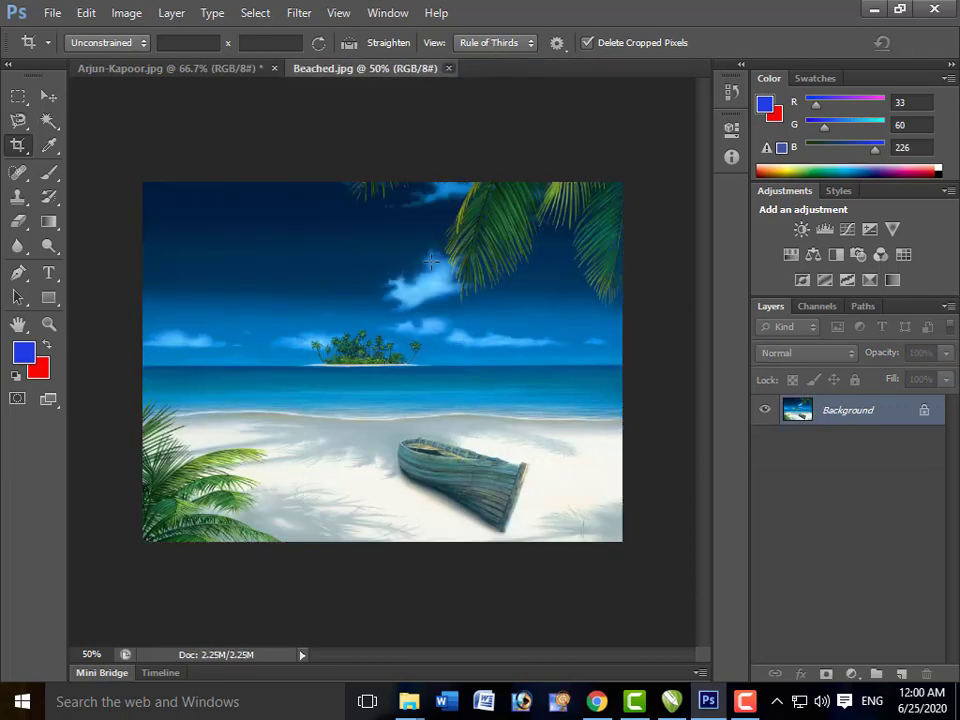
pyautogui.click(448, 68)
# - Open the book image from the Desktop's CS6 folder in Photoshop as a separate document
pyautogui.click(420, 703)
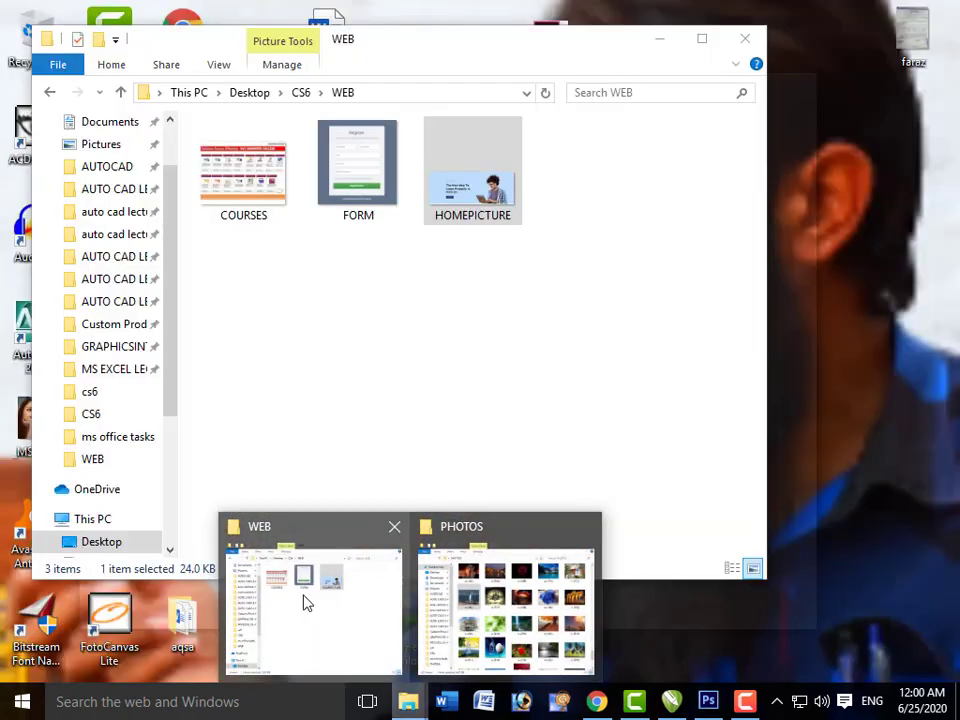
pyautogui.click(305, 602)
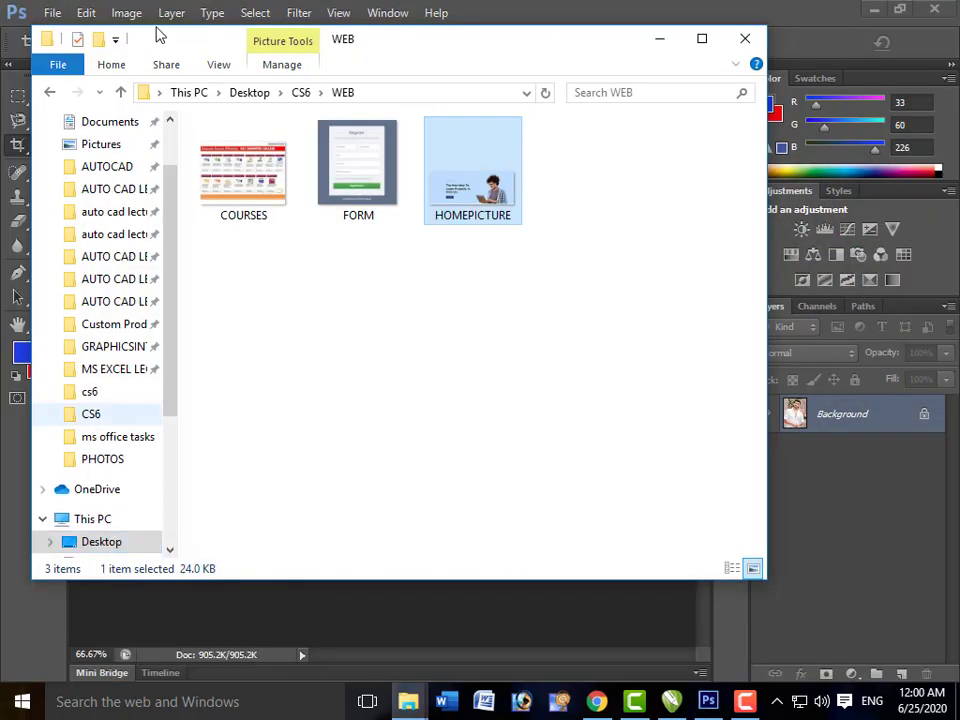
pyautogui.click(300, 92)
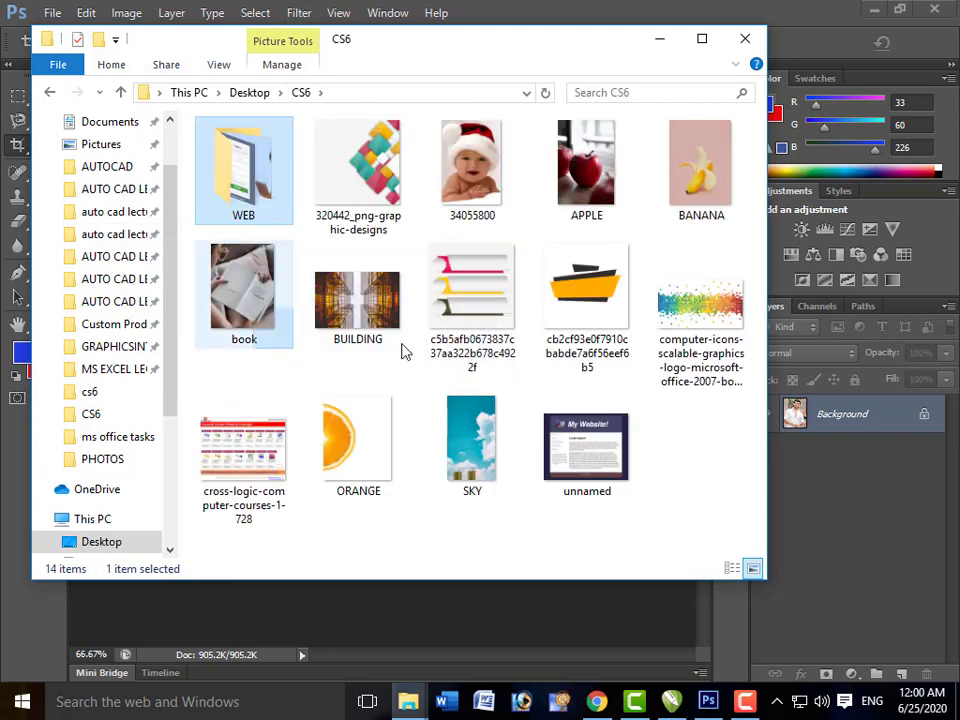
pyautogui.moveTo(250, 300); pyautogui.dragTo(627, 640)
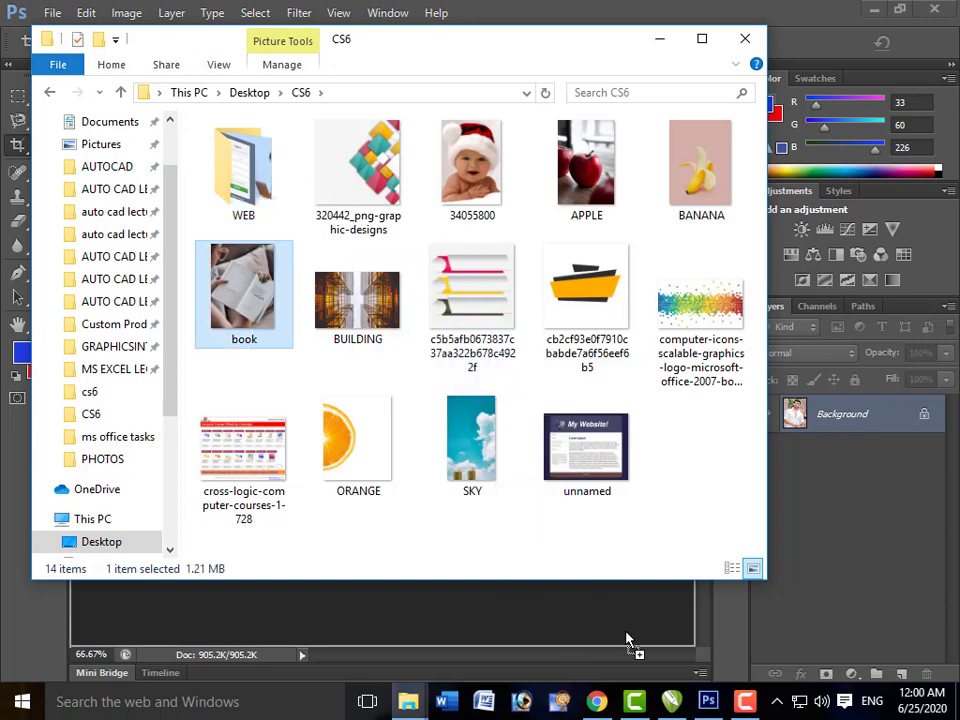
pyautogui.moveTo(695, 640); pyautogui.dragTo(347, 66)
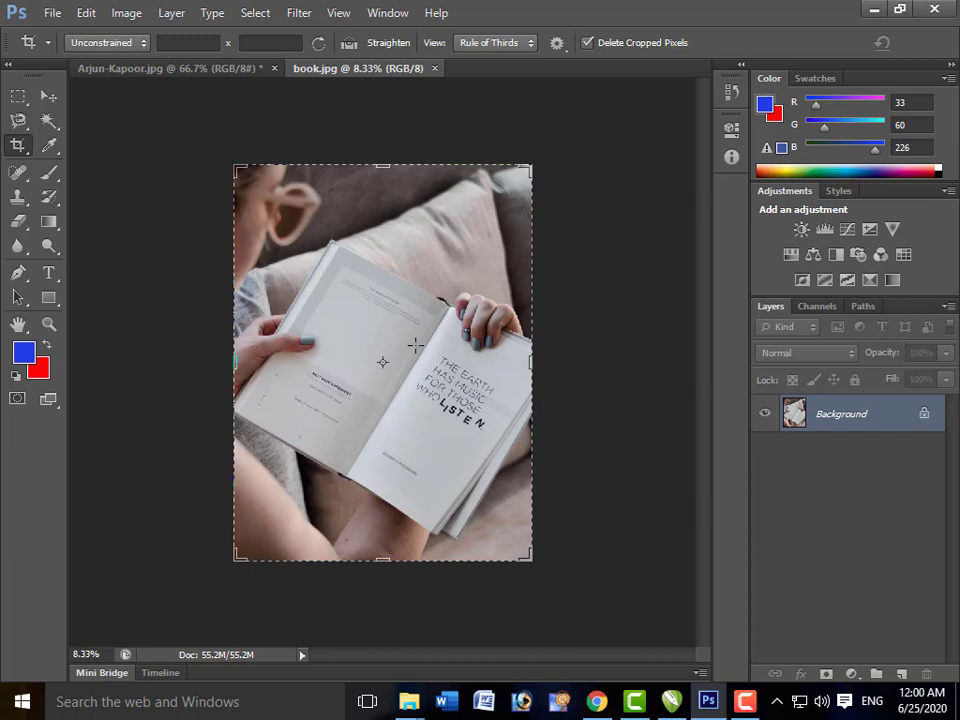
# - Perspective-crop book.jpg to the book's right-hand page, placing the page's upper-right corner slightly beyond the photo's edge
pyautogui.rightClick(15, 147)
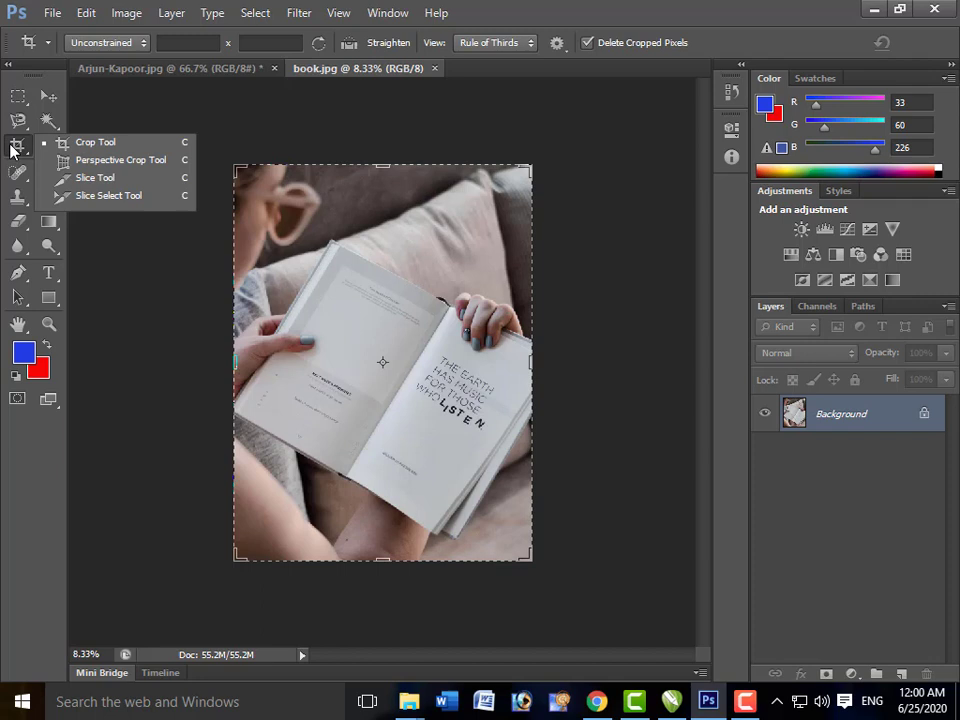
pyautogui.click(124, 160)
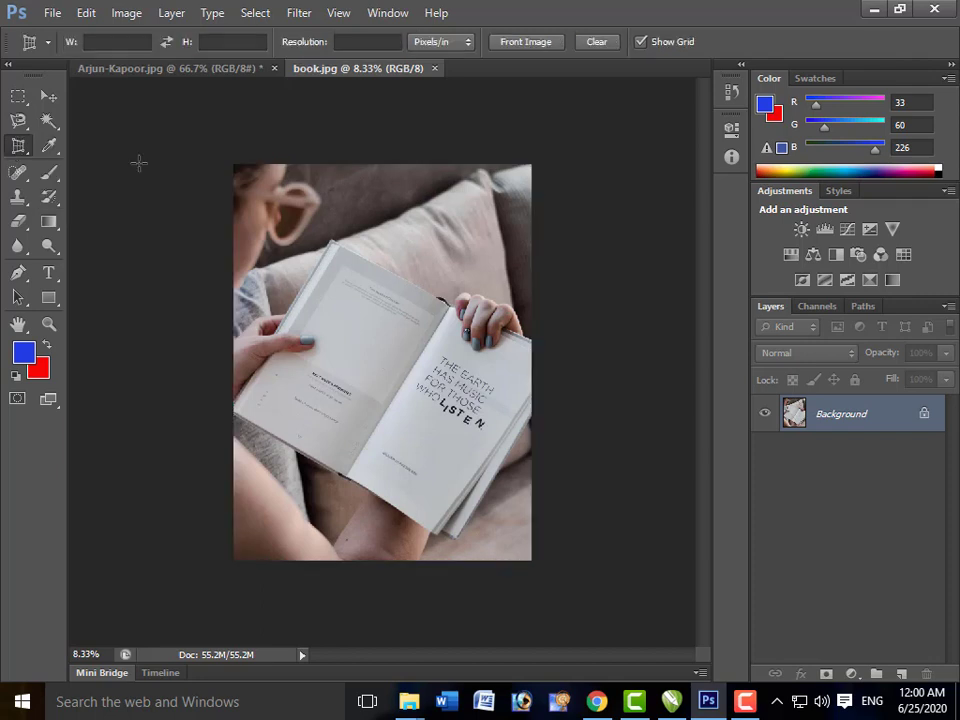
pyautogui.click(447, 303)
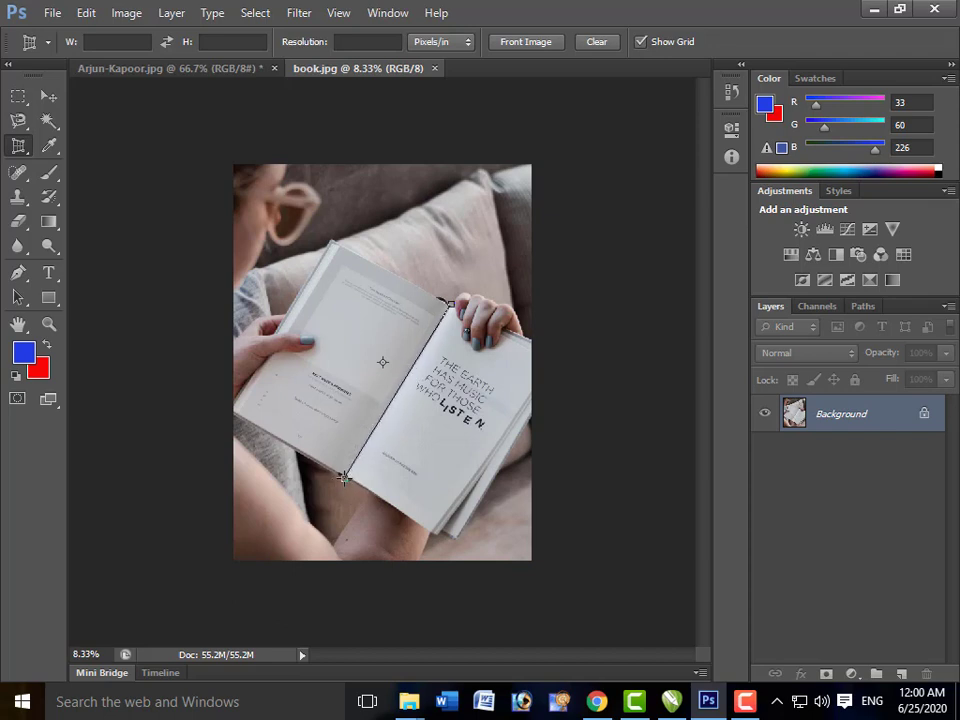
pyautogui.click(346, 478)
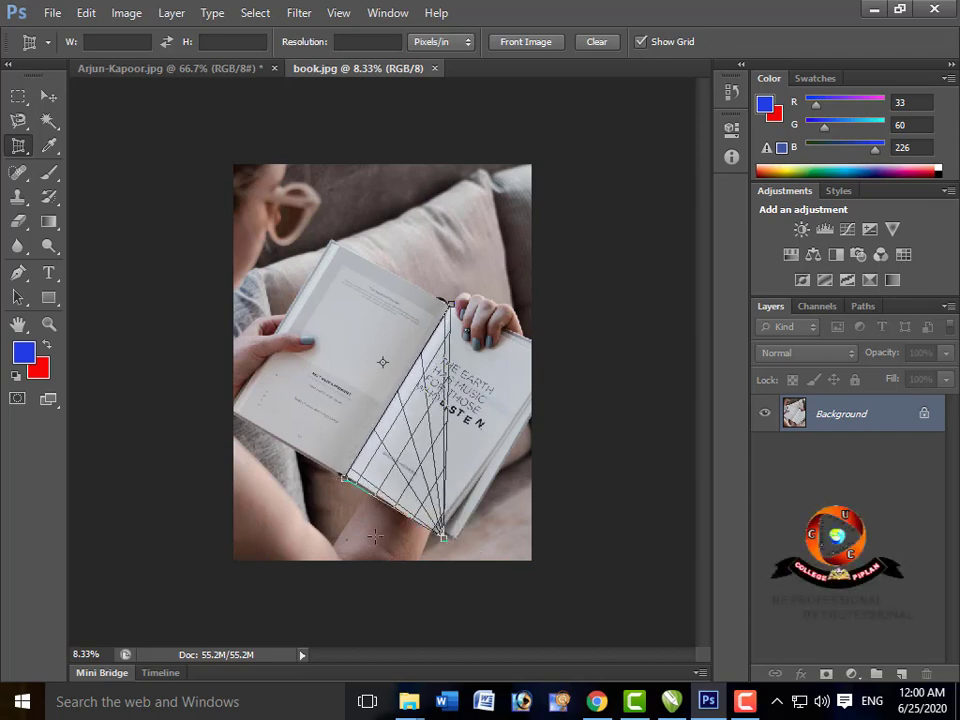
pyautogui.click(442, 536)
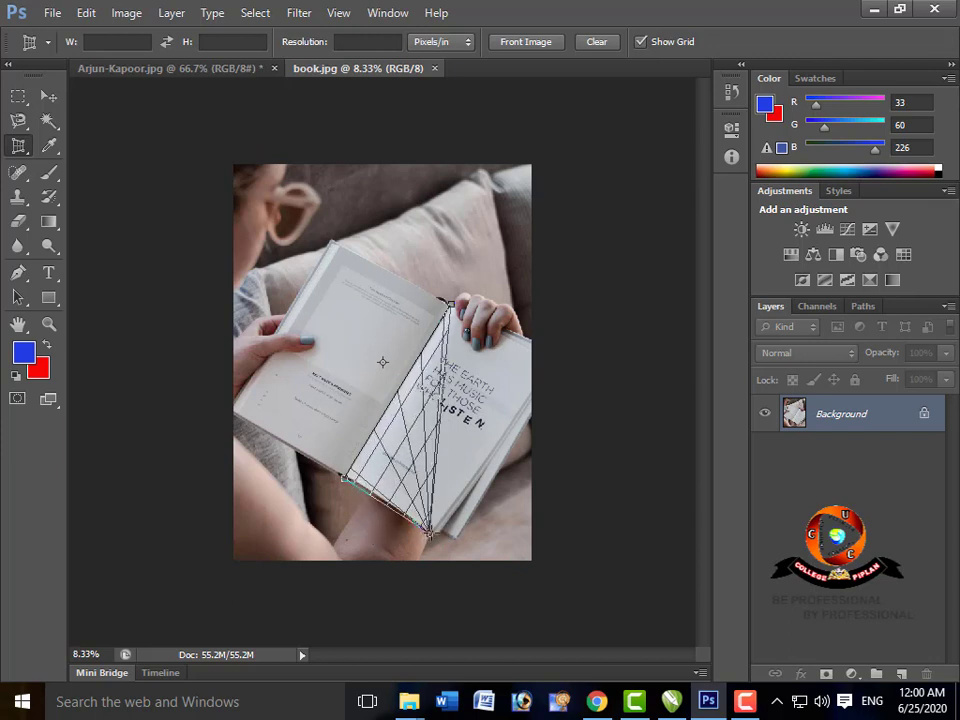
pyautogui.click(507, 423)
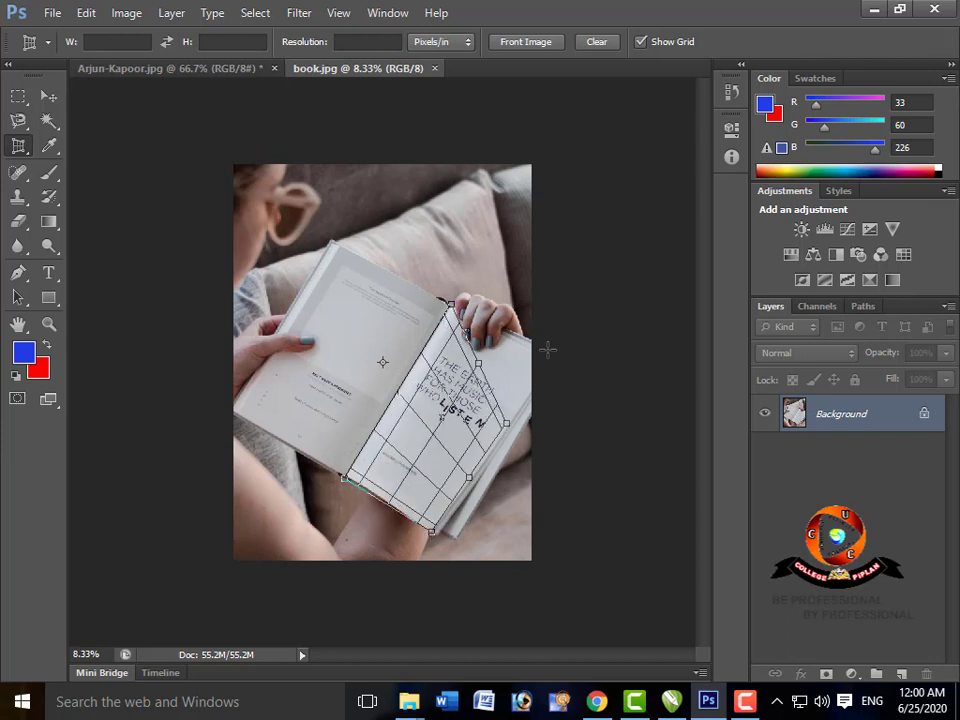
pyautogui.moveTo(507, 423); pyautogui.dragTo(560, 349)
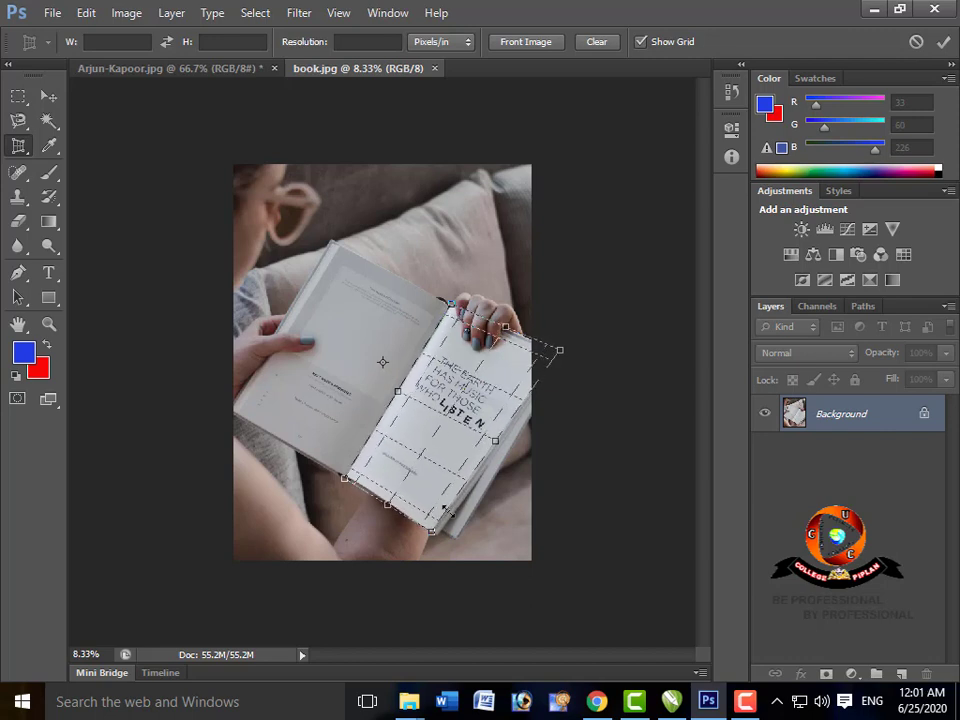
pyautogui.press('Return')
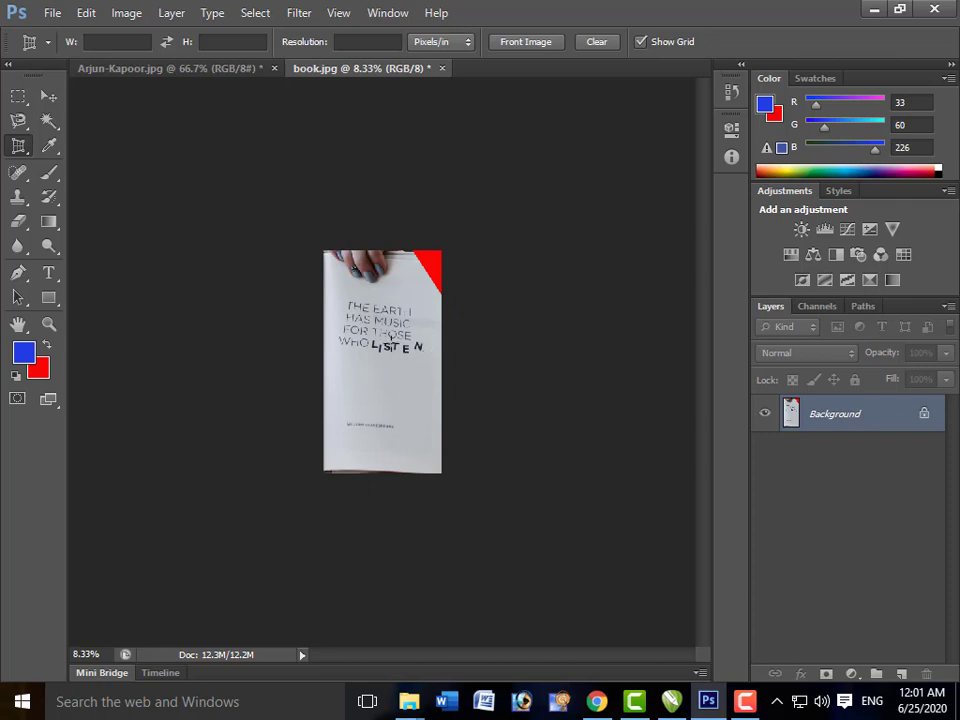
pyautogui.hotkey('ctrl', '+')
pyautogui.hotkey('ctrl', '+')
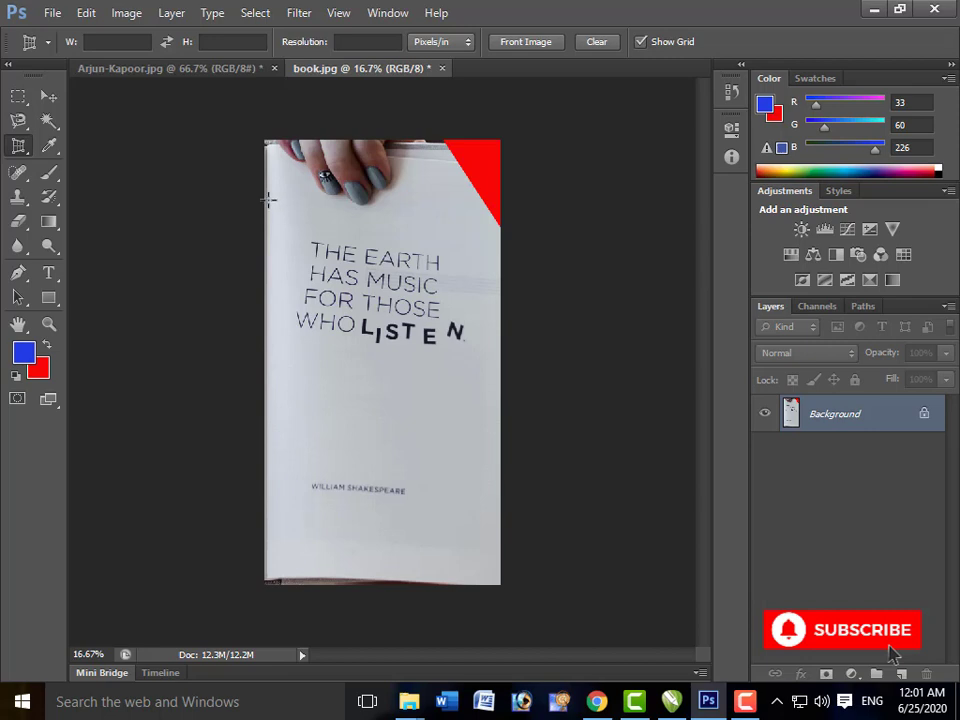
pyautogui.click(18, 172)
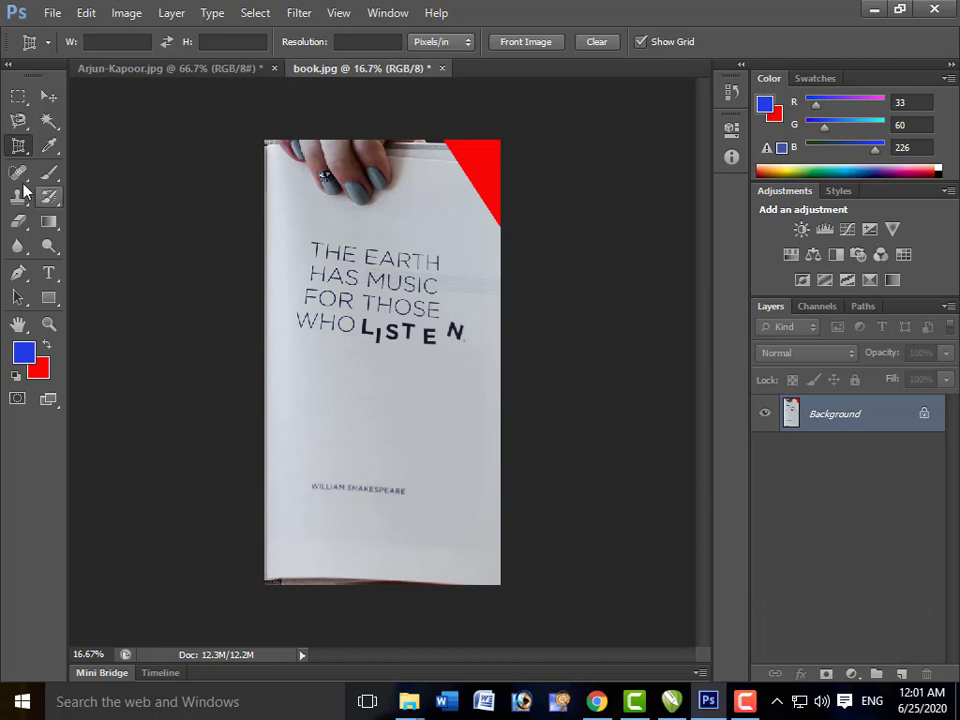
pyautogui.click(18, 148)
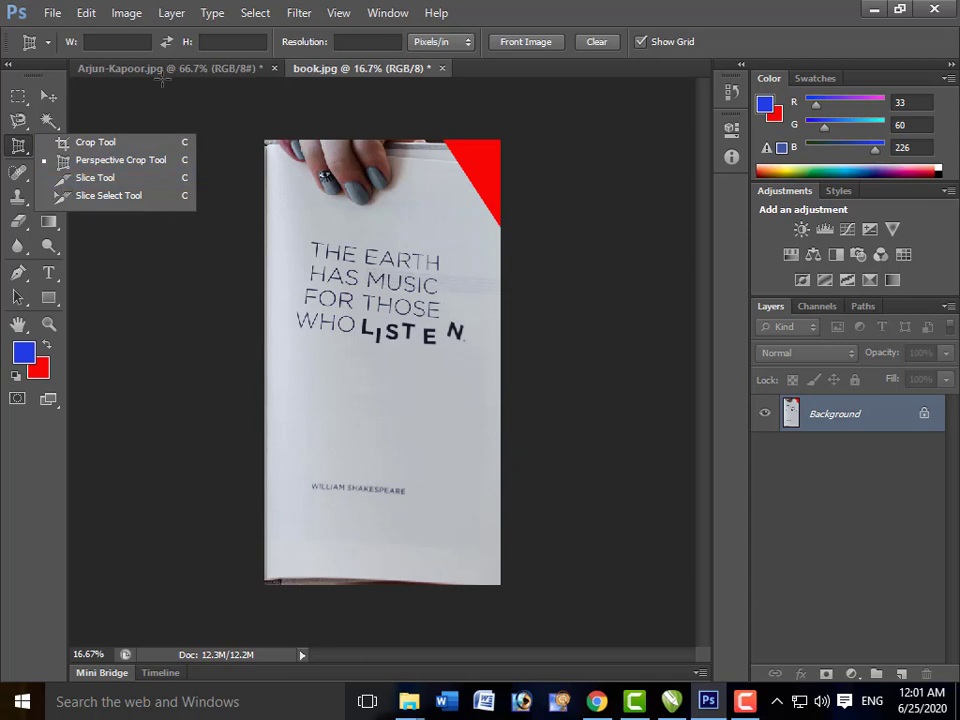
# - Switch to the Rectangular Marquee tool, and close Arjun-Kapoor.jpg and book.jpg without saving
pyautogui.click(19, 97)
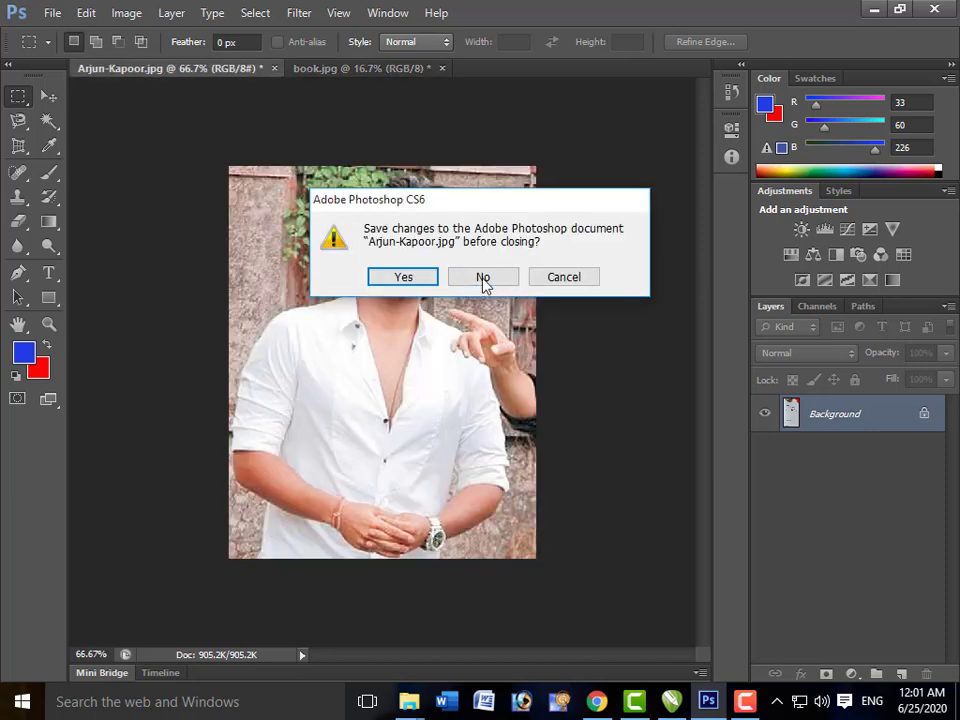
pyautogui.click(483, 279)
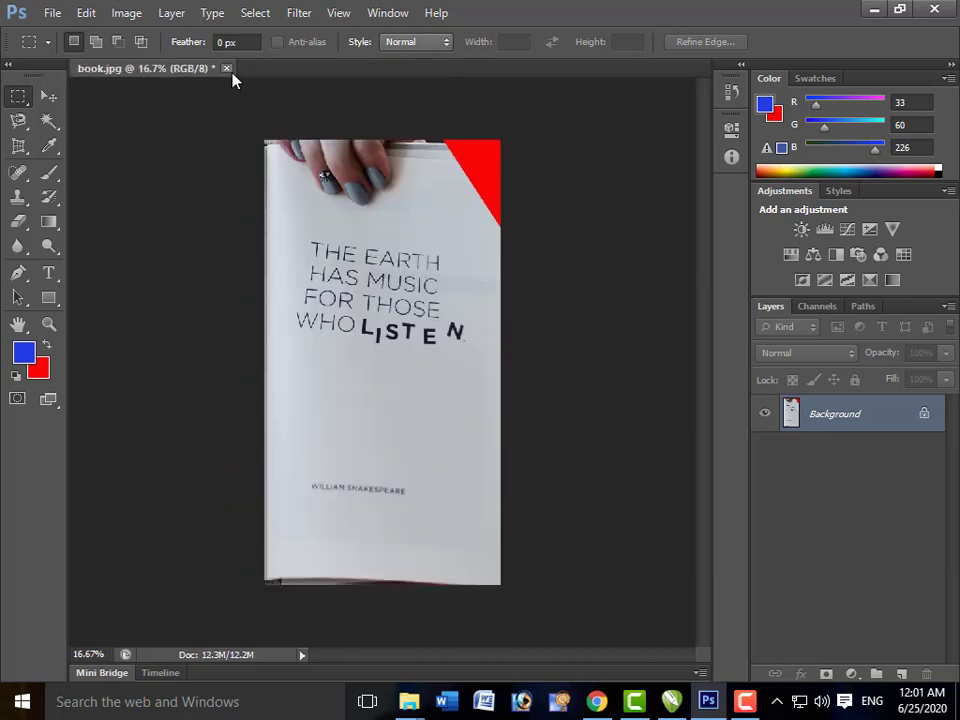
pyautogui.click(226, 68)
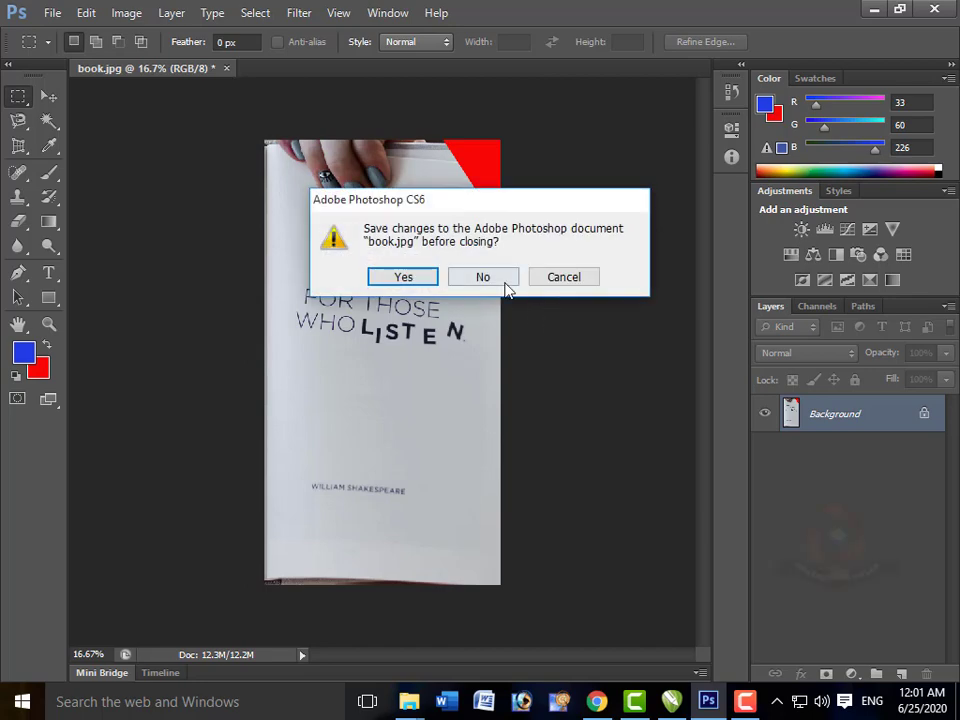
pyautogui.click(507, 284)
# - Create a new document from the Web preset at 800 x 600 pixels, 72 pixels/inch, with a white background
pyautogui.hotkey('ctrl', 'n')
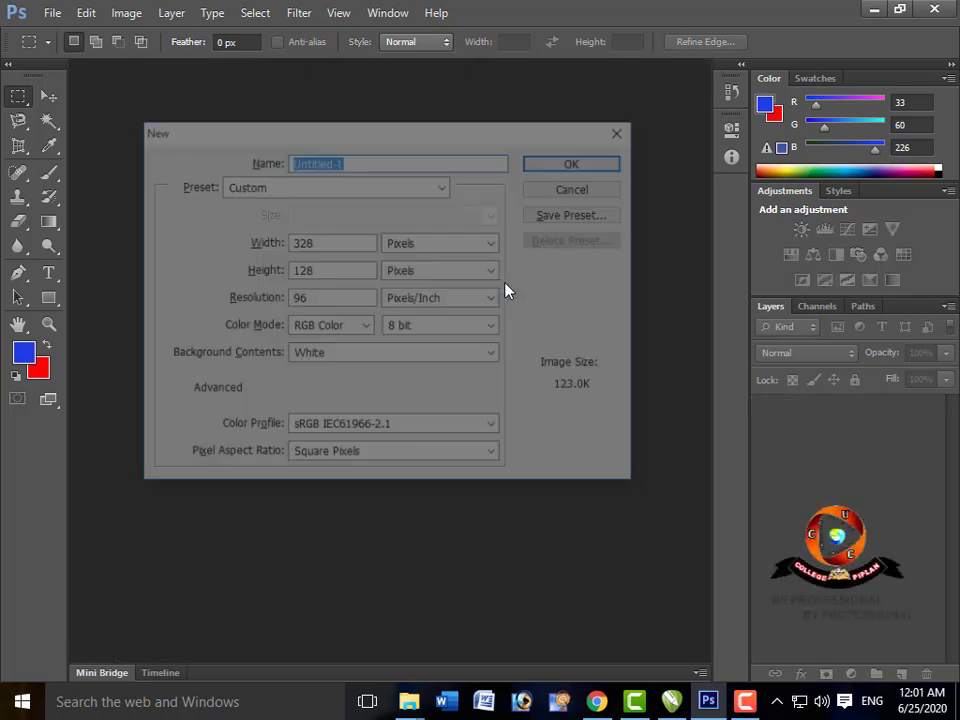
pyautogui.click(445, 188)
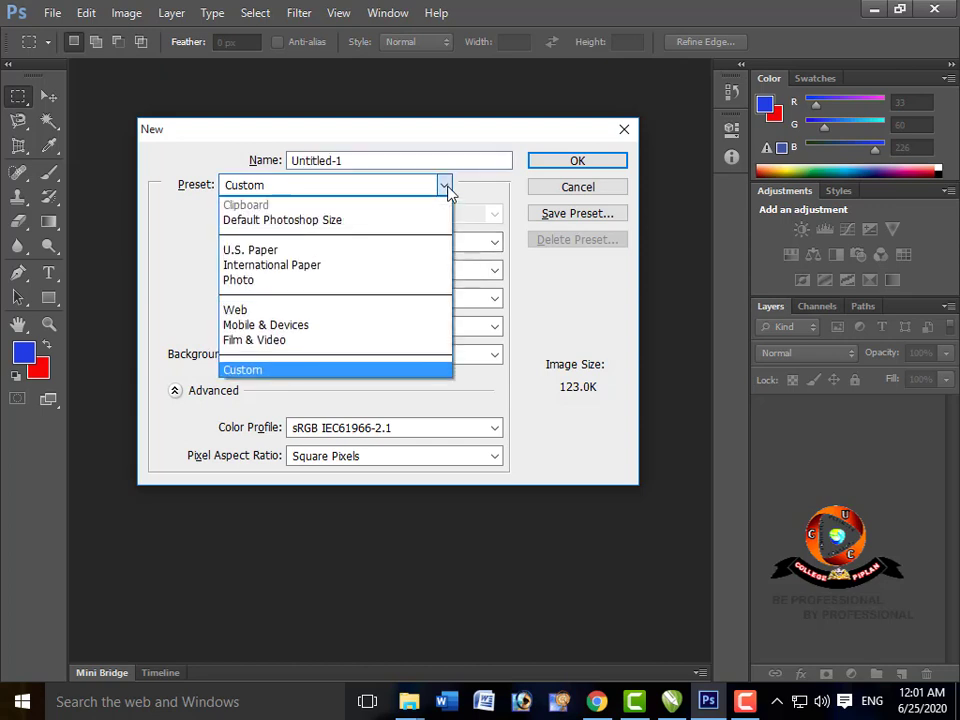
pyautogui.click(390, 311)
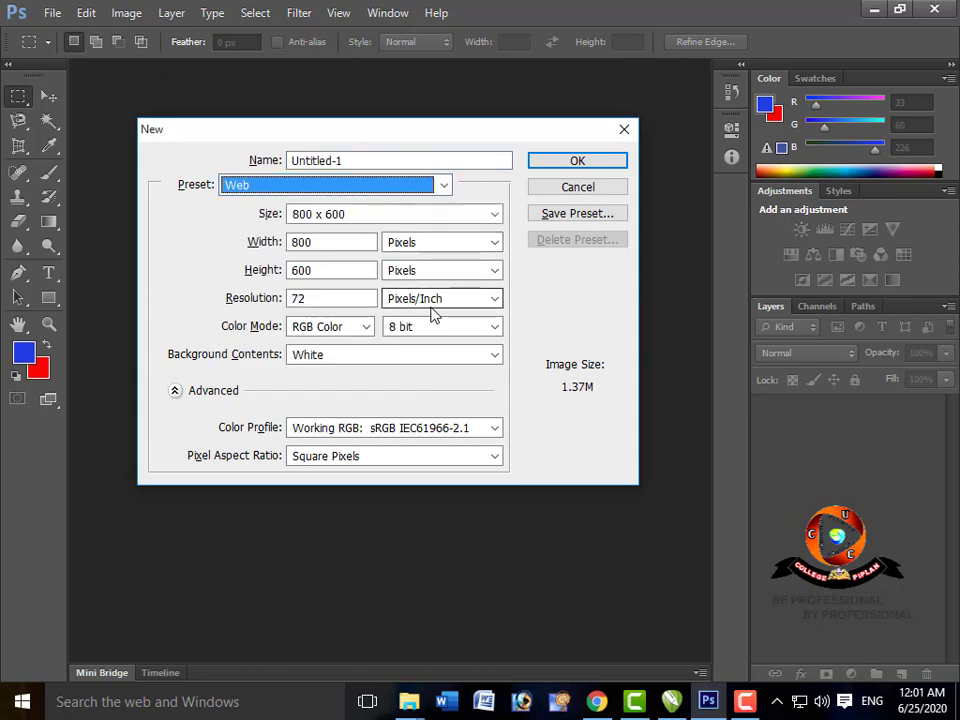
pyautogui.click(578, 160)
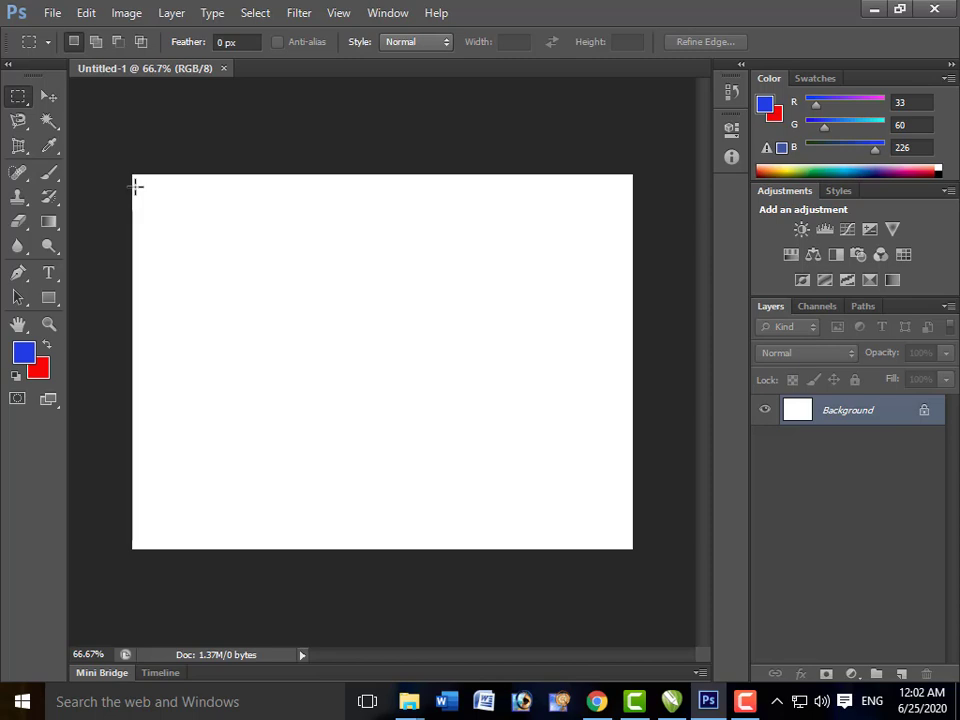
# - Select a full-width rectangular band near the top of the canvas and fill it with the blue foreground color
pyautogui.moveTo(226, 260); pyautogui.dragTo(631, 270)
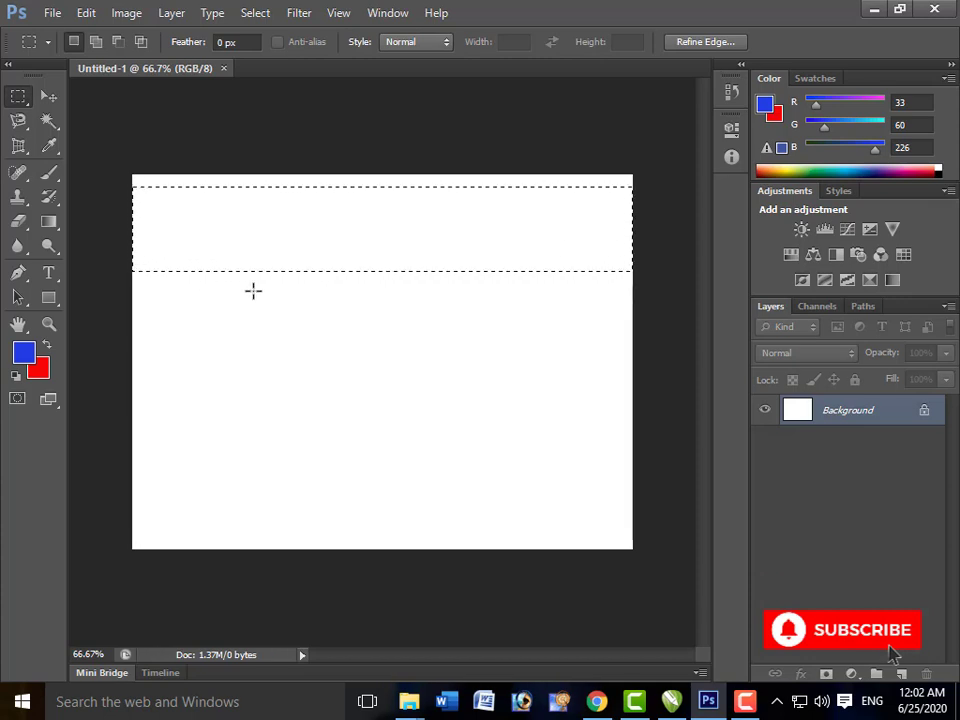
pyautogui.hotkey('alt', 'BackSpace')
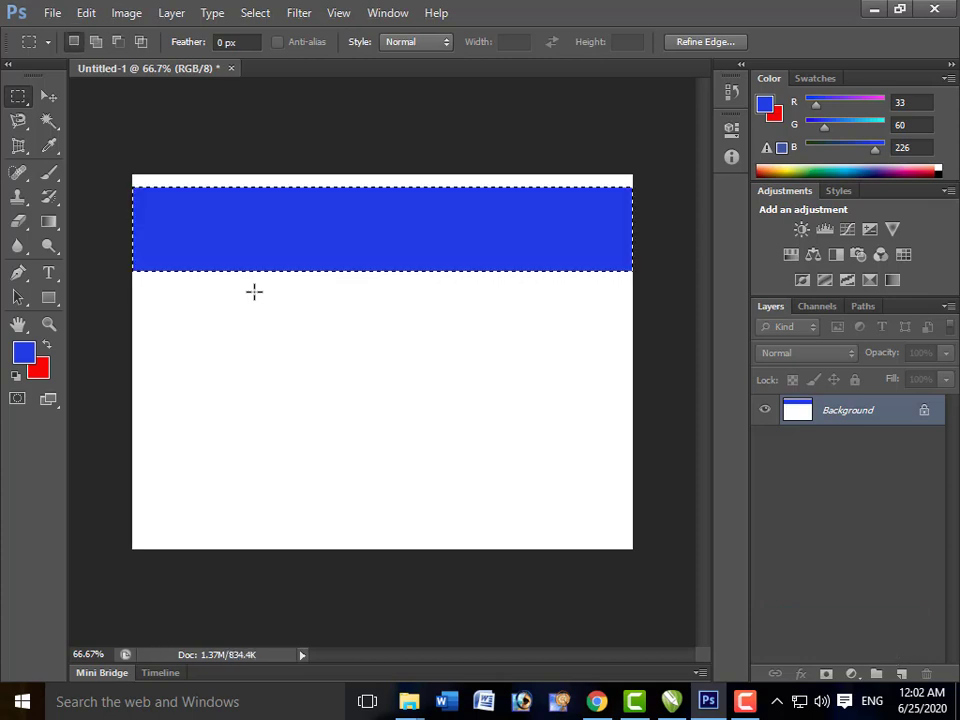
# - Clear the selection around the blue band and add a new empty layer
pyautogui.hotkey('ctrl', 'd')
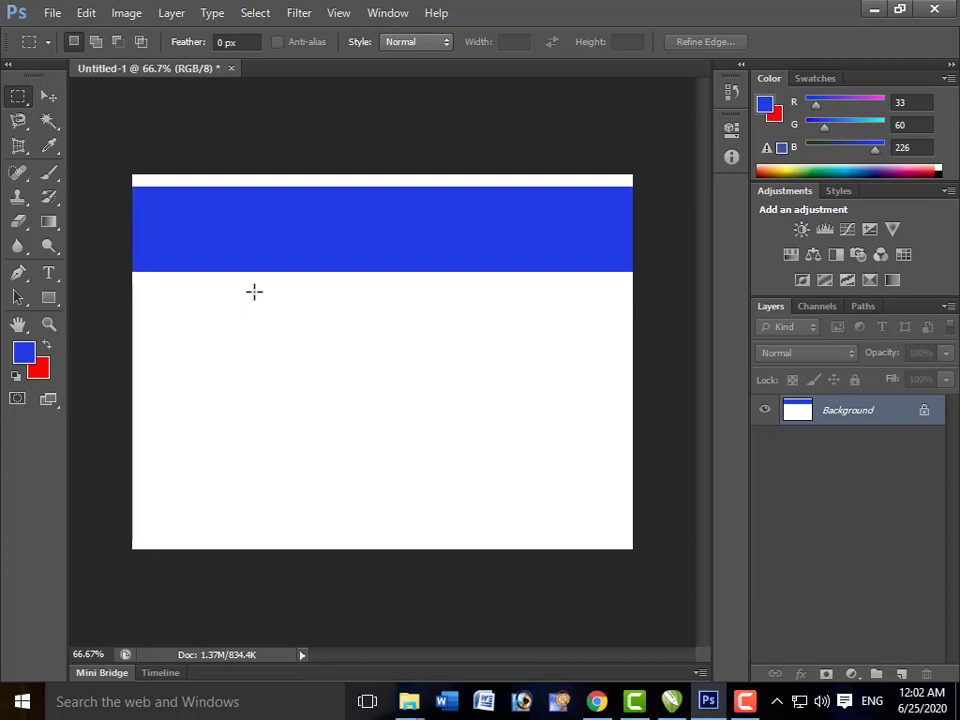
pyautogui.hotkey('ctrl', 'shift', 'n')
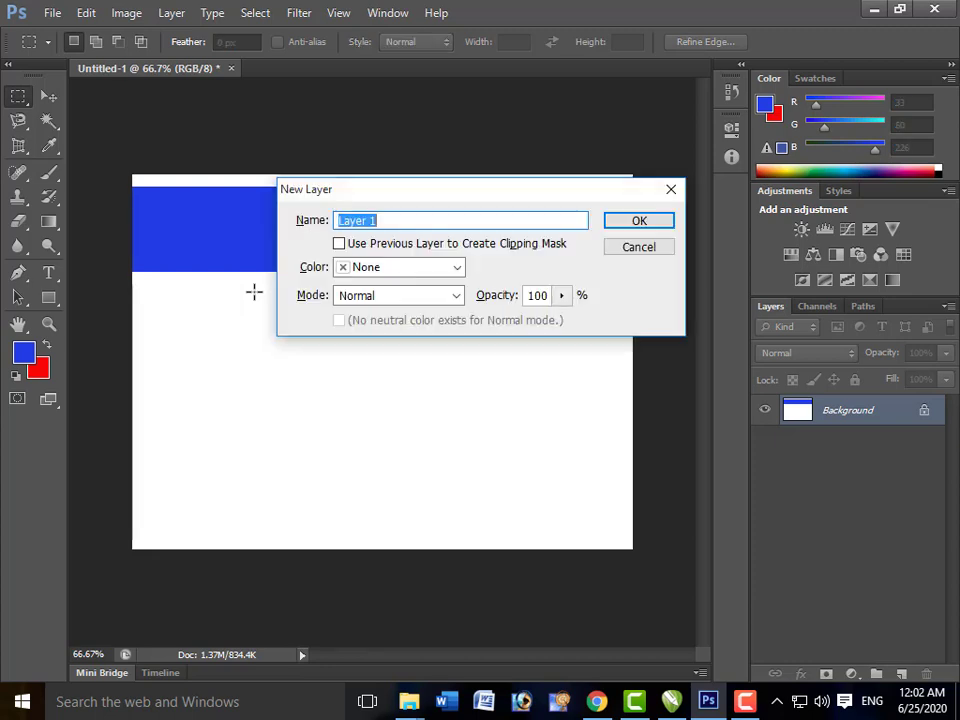
pyautogui.click(628, 228)
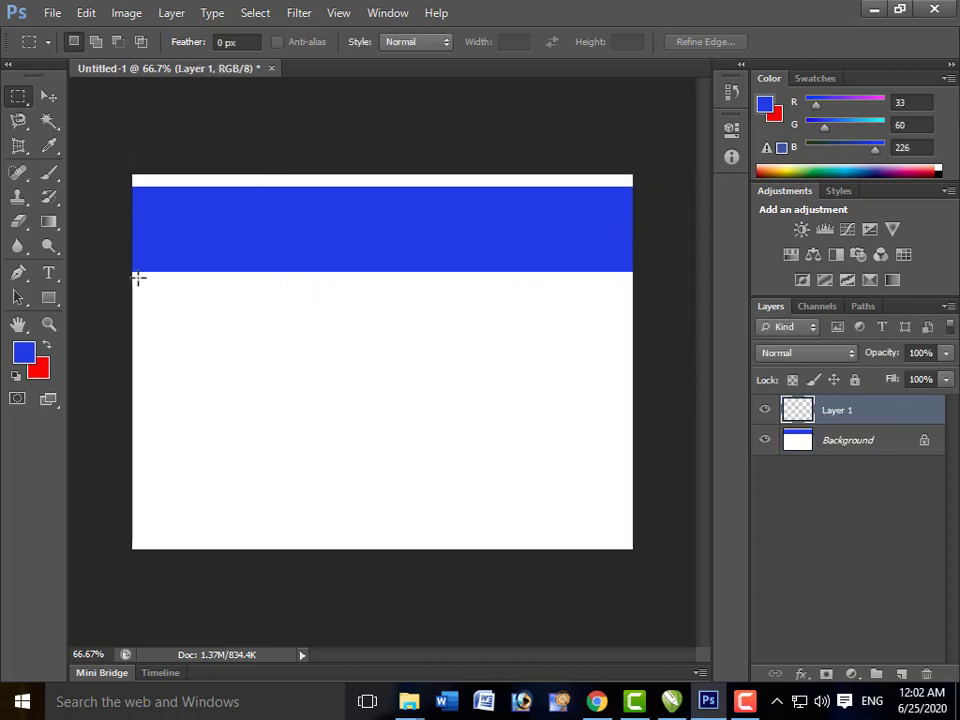
# - Select a long thin bar just below the blue band, fill it with near-black #040404, and deselect it
pyautogui.moveTo(147, 279); pyautogui.dragTo(604, 309)
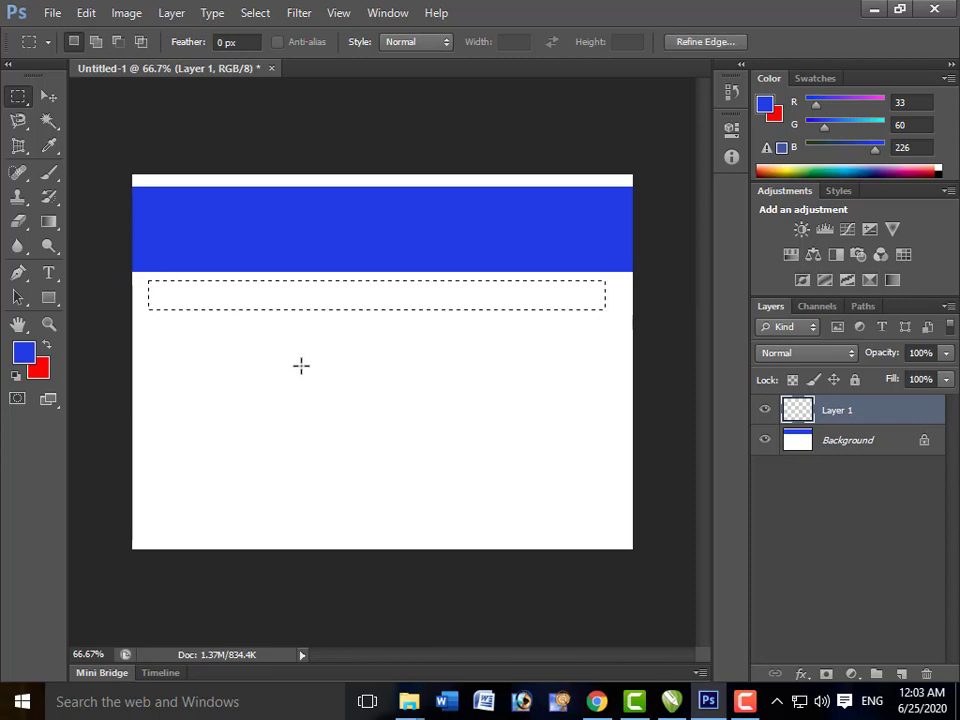
pyautogui.click(24, 357)
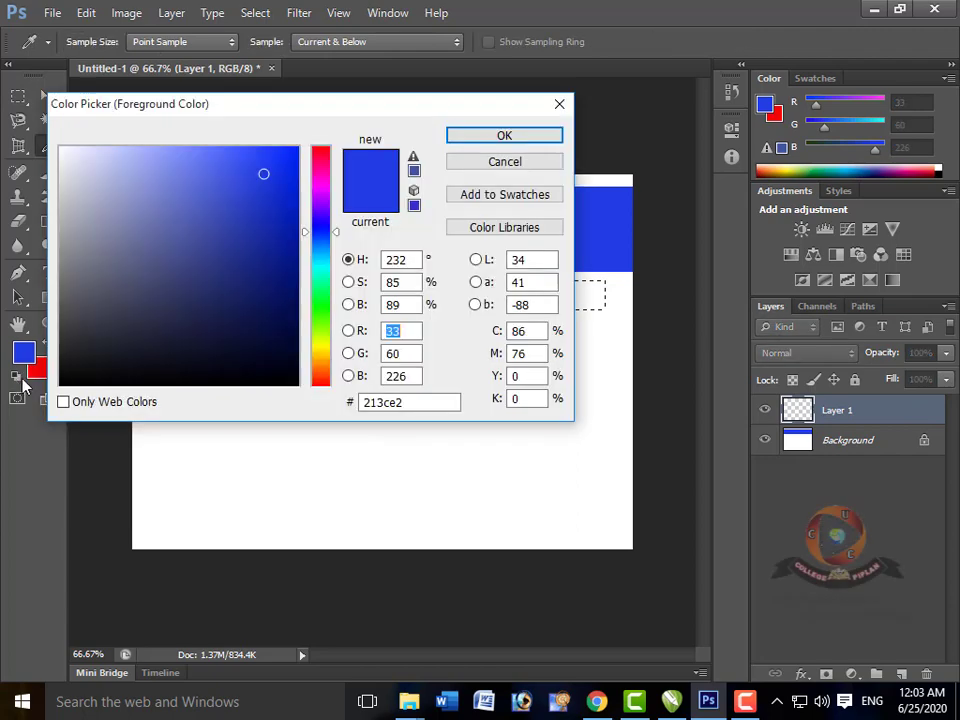
pyautogui.click(67, 381)
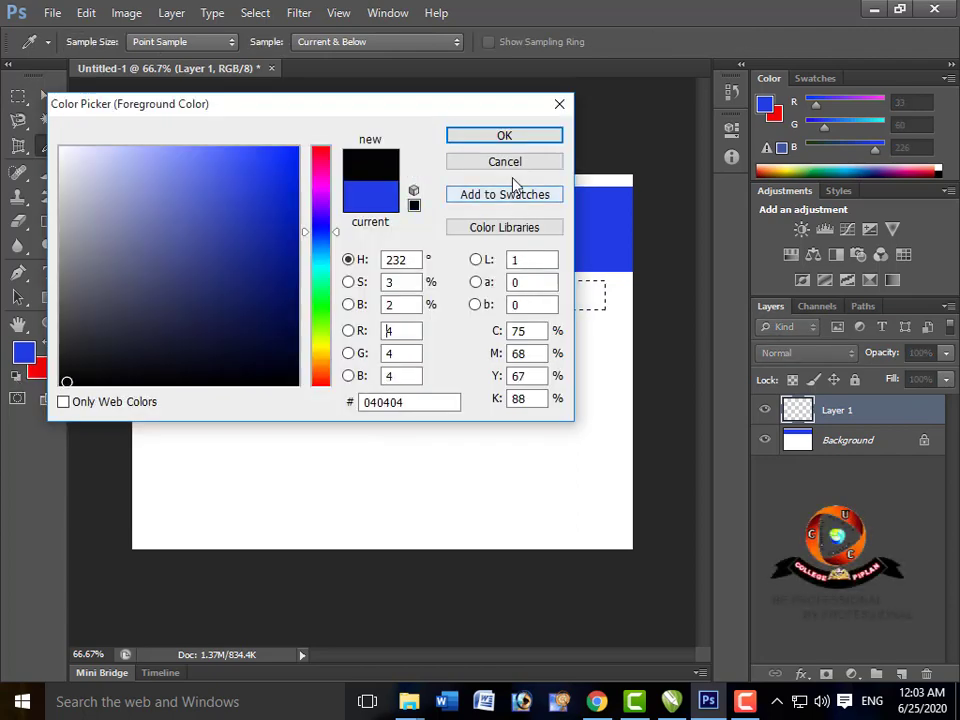
pyautogui.click(512, 139)
pyautogui.hotkey('alt', 'BackSpace')
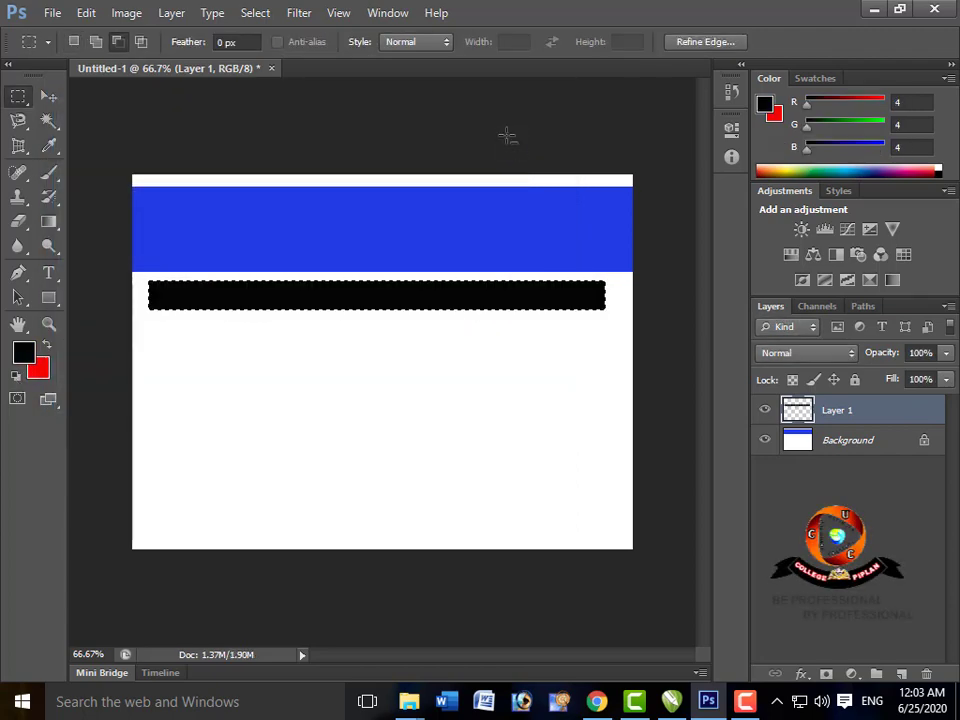
pyautogui.hotkey('ctrl', 'd')
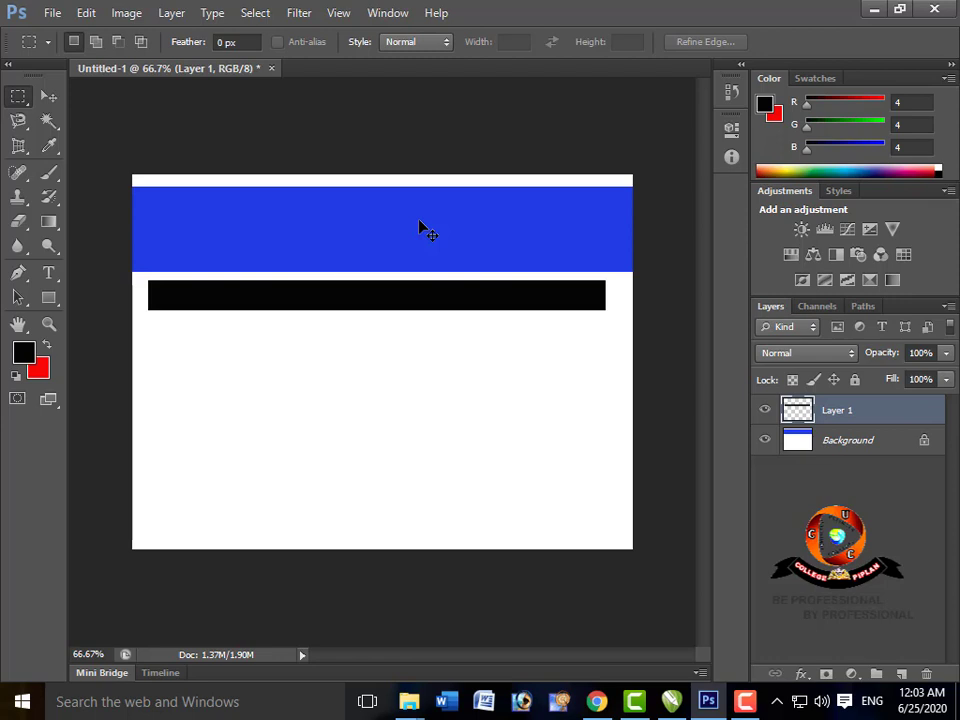
pyautogui.hotkey('ctrl', 'shift', 'n')
pyautogui.press('Return')
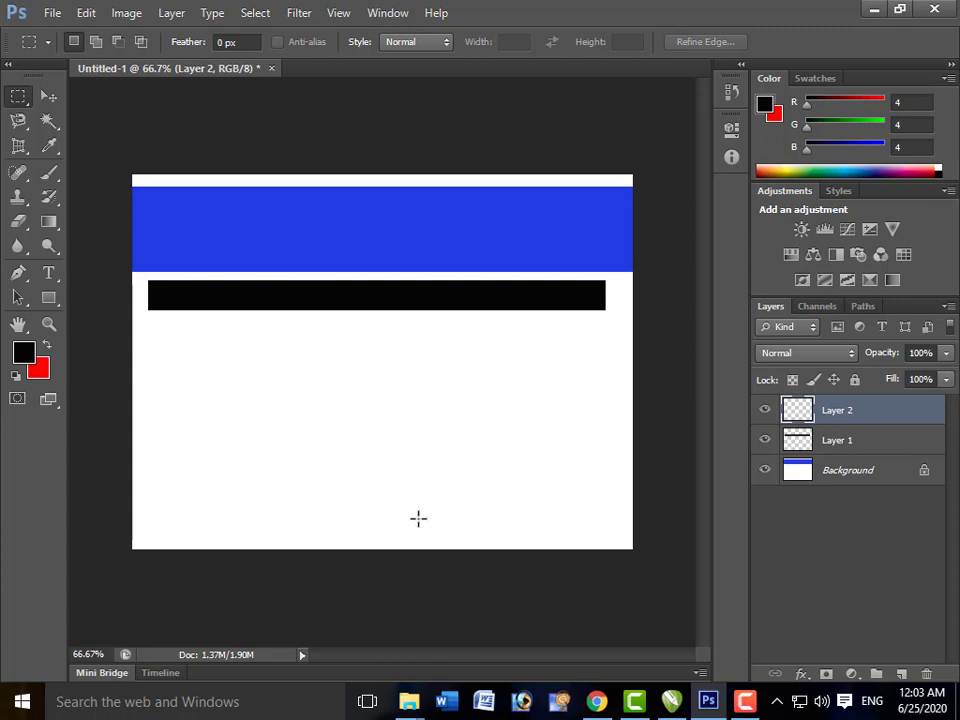
pyautogui.press('Delete')
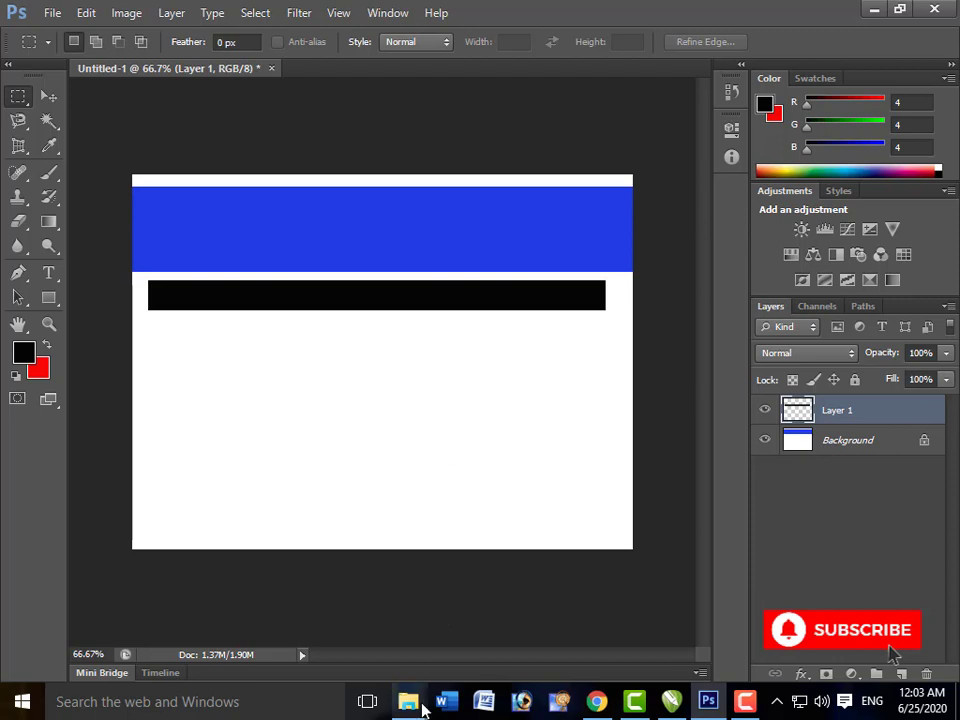
# - Place the HOMEPICTURE image from the WEB folder inside CS6 into the web page layout
pyautogui.moveTo(422, 707)
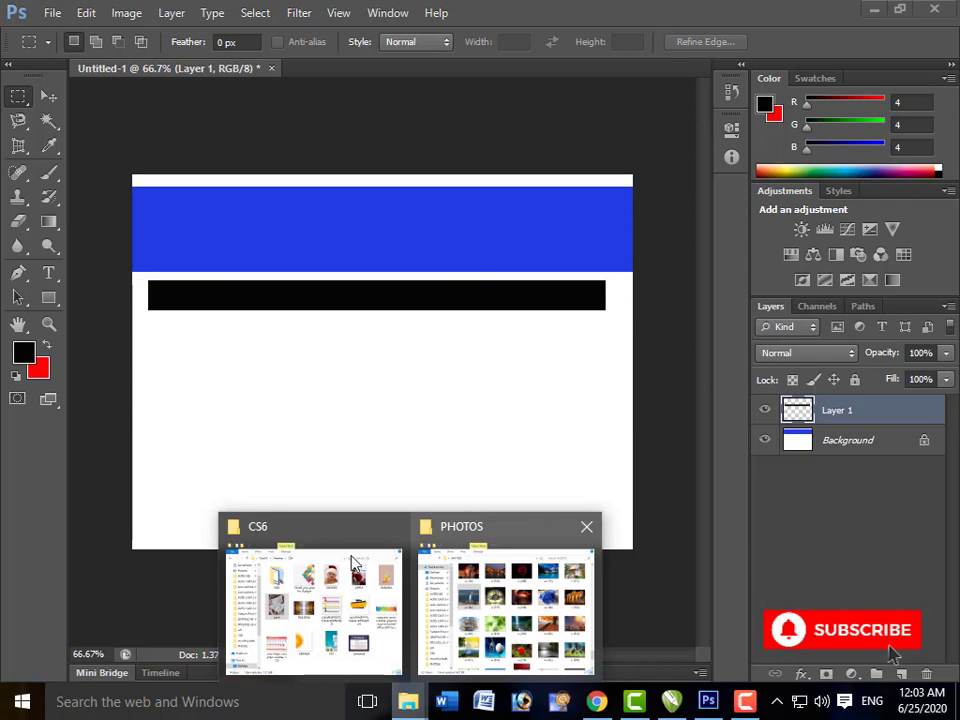
pyautogui.click(356, 592)
pyautogui.doubleClick(475, 203)
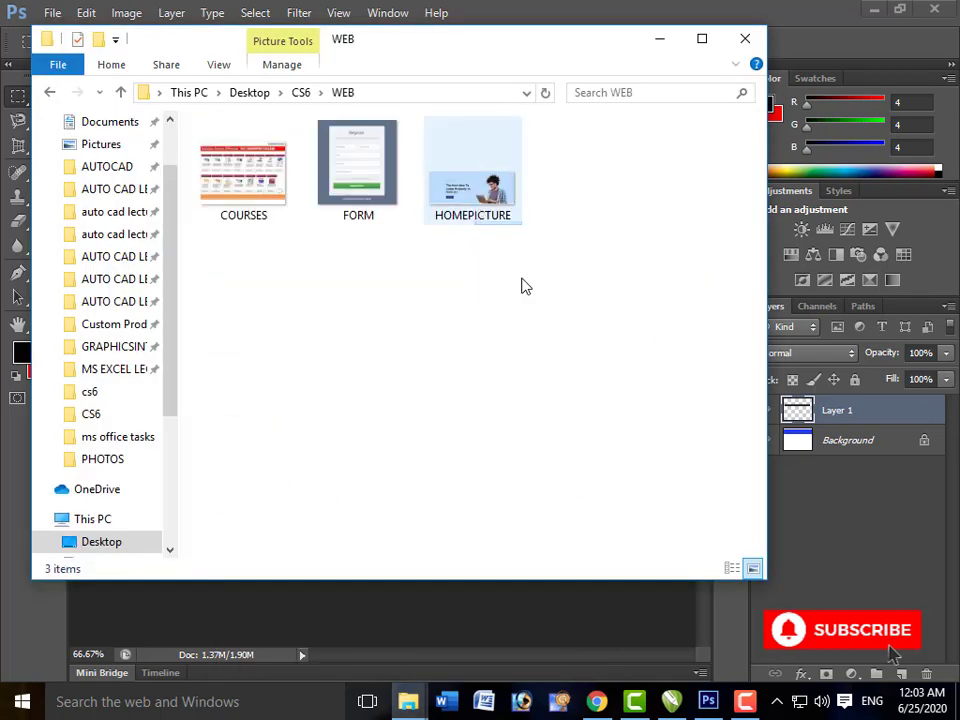
pyautogui.moveTo(522, 280); pyautogui.dragTo(670, 606)
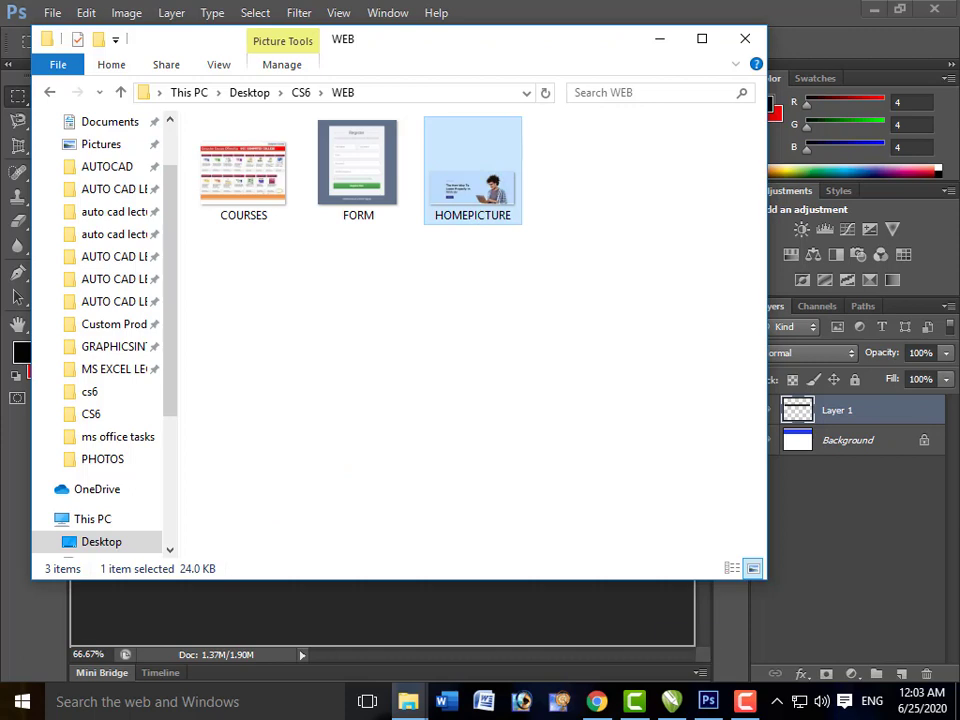
pyautogui.moveTo(707, 700); pyautogui.dragTo(379, 393)
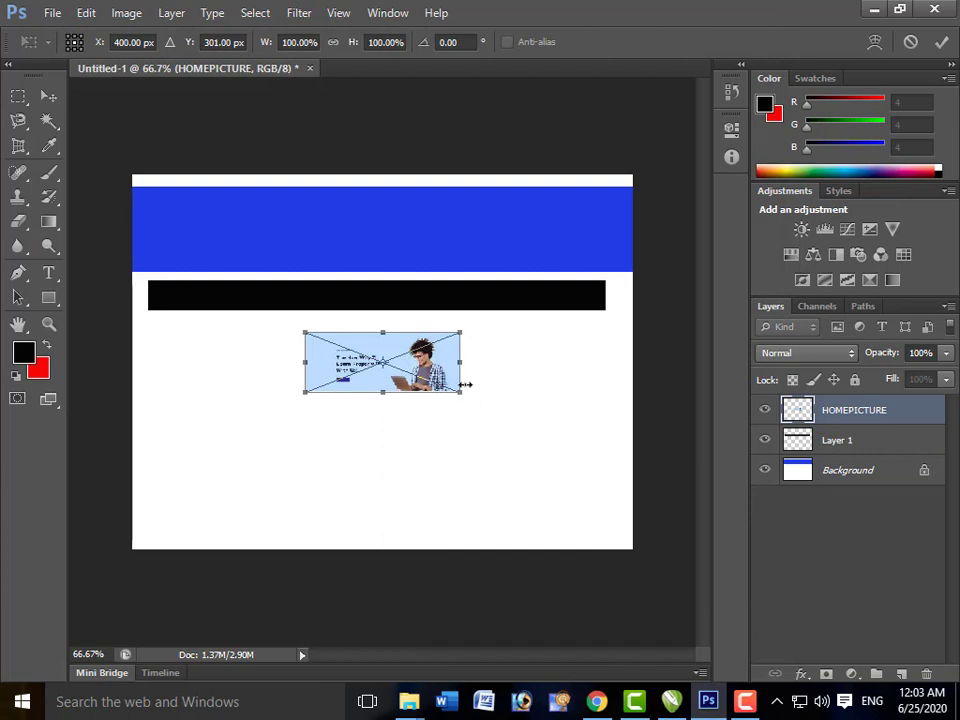
# - Enlarge the placed picture to 212.60% width and 228.13% height, and shift it left to X 475.50 px
pyautogui.moveTo(461, 392); pyautogui.dragTo(635, 466)
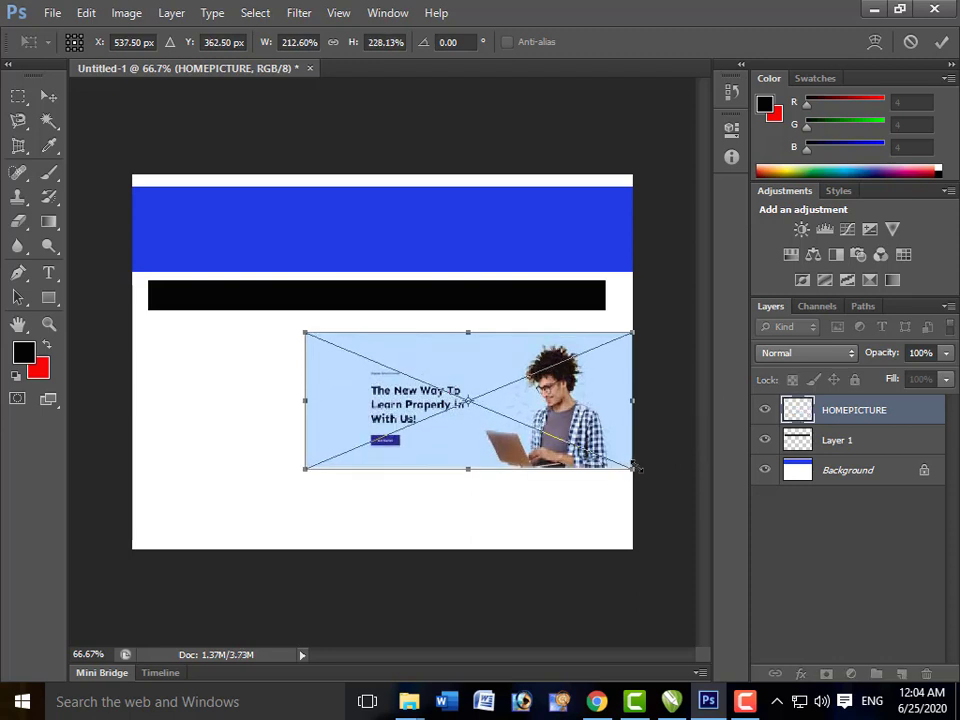
pyautogui.press('Left')
pyautogui.press('Left')
pyautogui.press('Left')
pyautogui.press('Left')
pyautogui.press('Left')
pyautogui.press('Left')
pyautogui.press('Left')
pyautogui.press('Left')
pyautogui.press('Left')
pyautogui.press('Left')
pyautogui.press('Left')
pyautogui.press('Left')
pyautogui.press('Left')
pyautogui.press('Left')
pyautogui.press('Left')
pyautogui.press('Left')
pyautogui.press('Left')
pyautogui.press('Left')
pyautogui.press('Left')
pyautogui.press('Left')
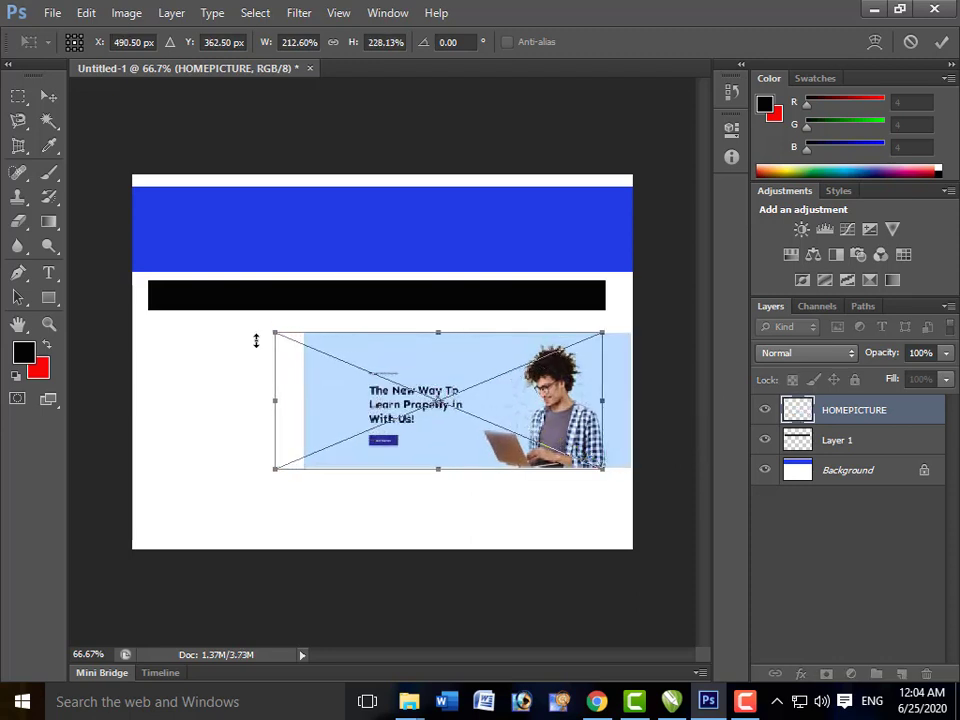
pyautogui.press('Left')
pyautogui.press('Left')
pyautogui.press('Left')
pyautogui.press('Left')
pyautogui.press('Left')
pyautogui.press('Left')
pyautogui.press('Left')
pyautogui.press('Left')
pyautogui.press('Left')
pyautogui.press('Left')
pyautogui.press('Left')
pyautogui.press('Left')
pyautogui.press('Left')
pyautogui.press('Left')
pyautogui.press('Left')
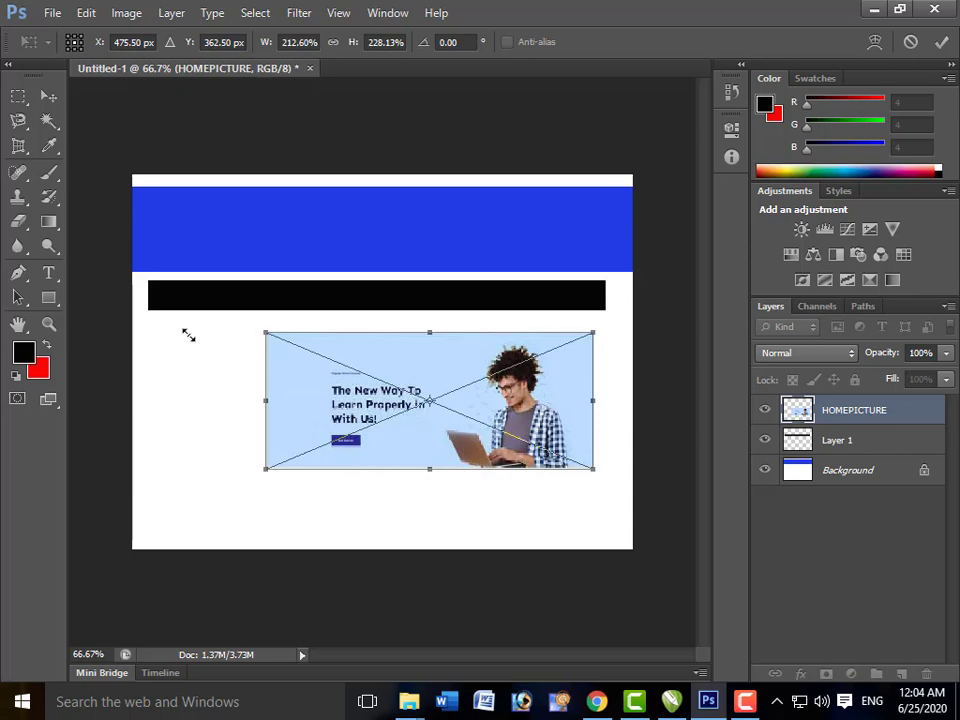
# - Stretch the picture's left side to 289.43% width, position it at X 396 px and Y 356.50 px, and commit the placement
pyautogui.moveTo(188, 335); pyautogui.dragTo(150, 338)
pyautogui.press('Right')
pyautogui.press('Right')
pyautogui.press('Right')
pyautogui.press('Right')
pyautogui.press('Right')
pyautogui.press('Right')
pyautogui.press('Right')
pyautogui.press('Right')
pyautogui.press('Right')
pyautogui.press('Right')
pyautogui.press('Right')
pyautogui.press('Right')
pyautogui.press('Right')
pyautogui.press('Right')
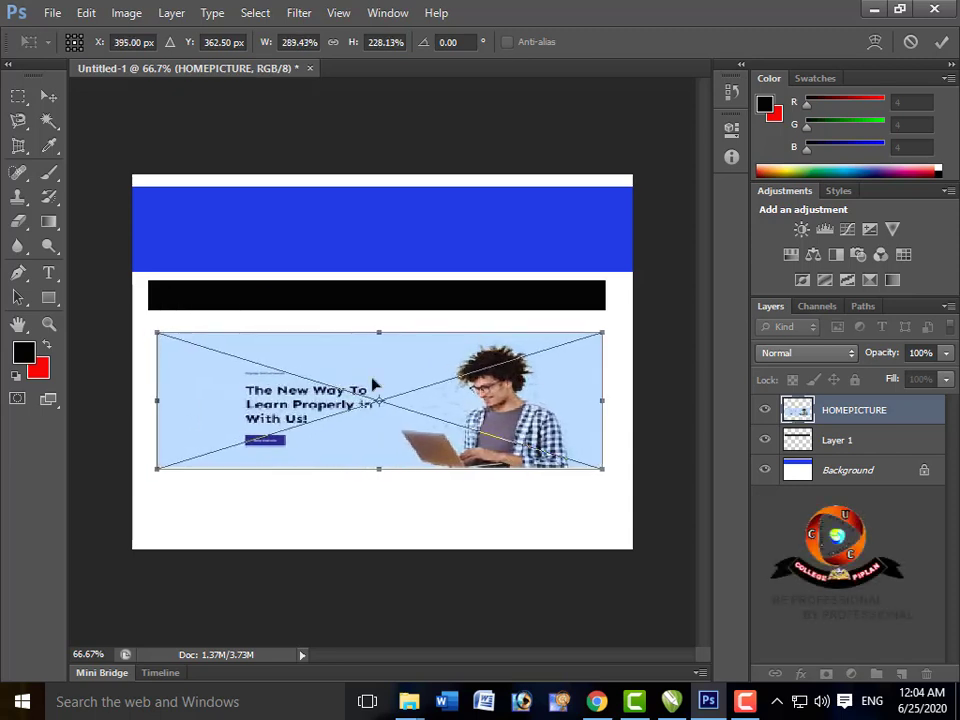
pyautogui.press('Right')
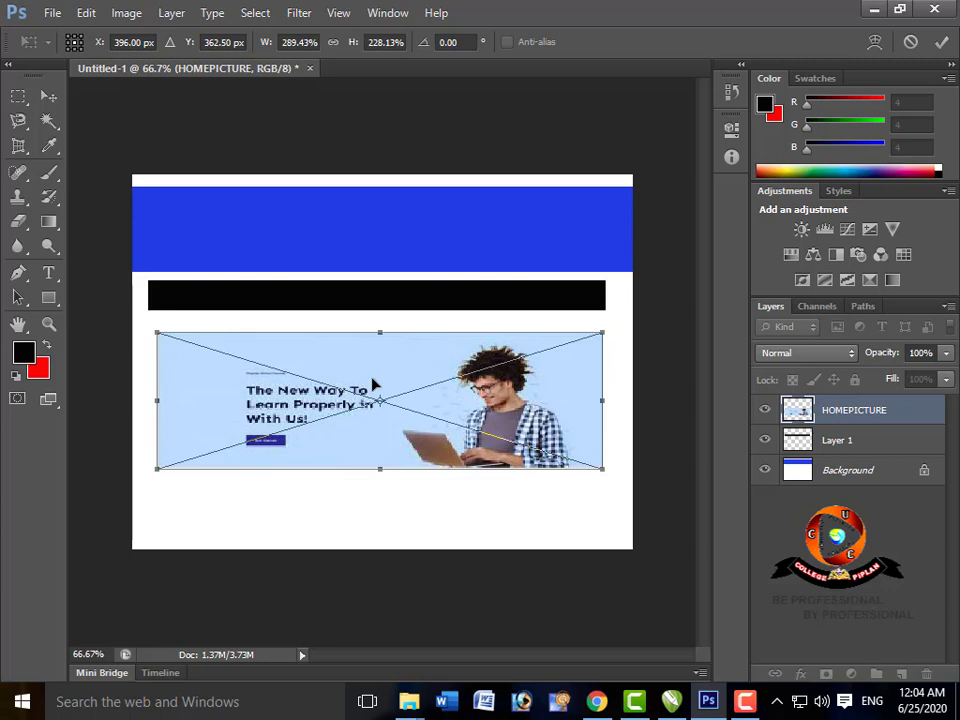
pyautogui.press('Up')
pyautogui.press('Up')
pyautogui.press('Up')
pyautogui.press('Up')
pyautogui.press('Up')
pyautogui.press('Up')
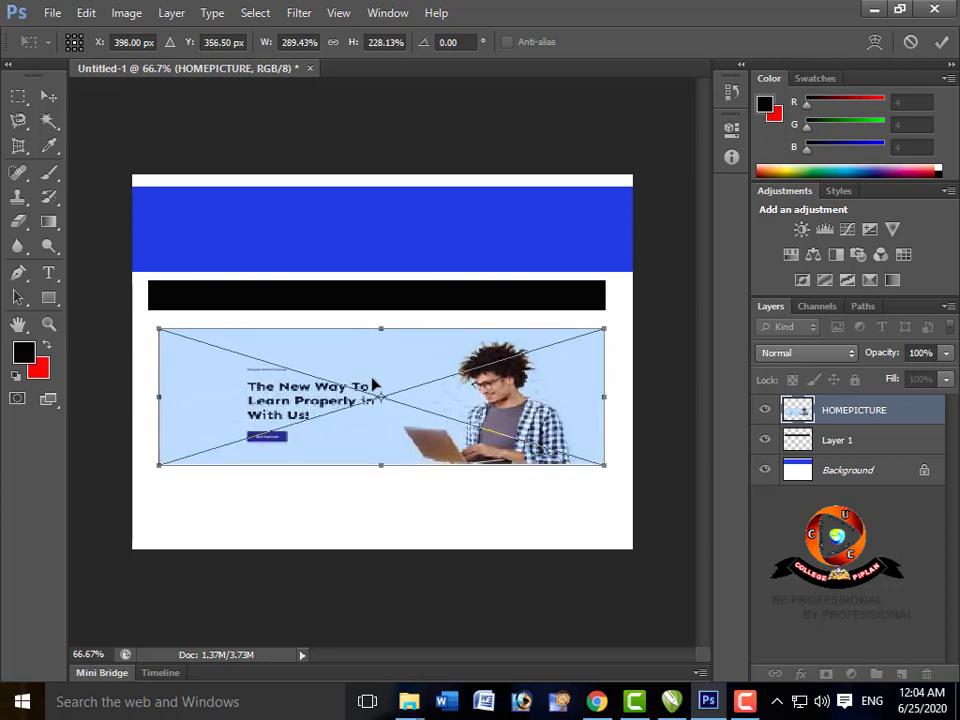
pyautogui.press('Left')
pyautogui.press('Left')
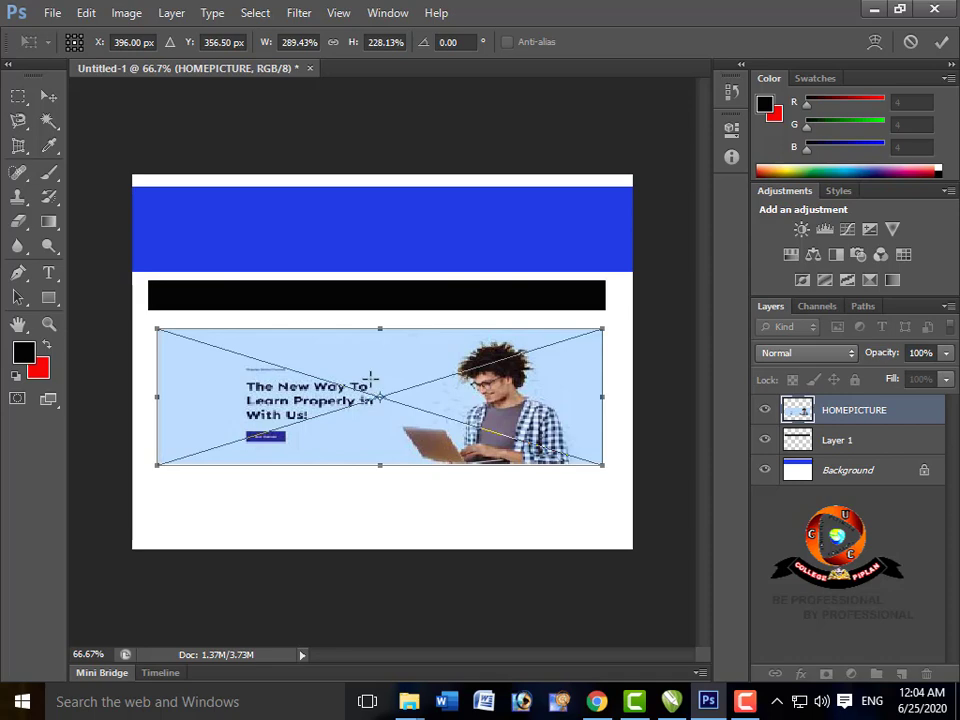
pyautogui.press('Return')
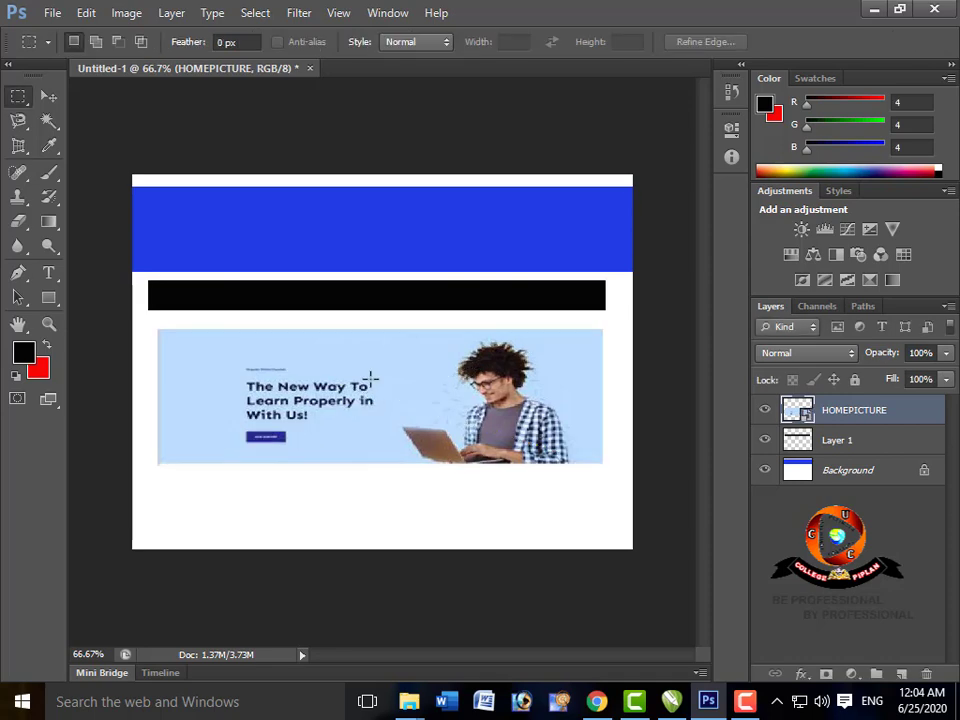
# - Add a new layer and fill a full-width footer band along the canvas's lower edge with the blue sampled from the header
pyautogui.hotkey('ctrl', 'shift', 'n')
pyautogui.press('Return')
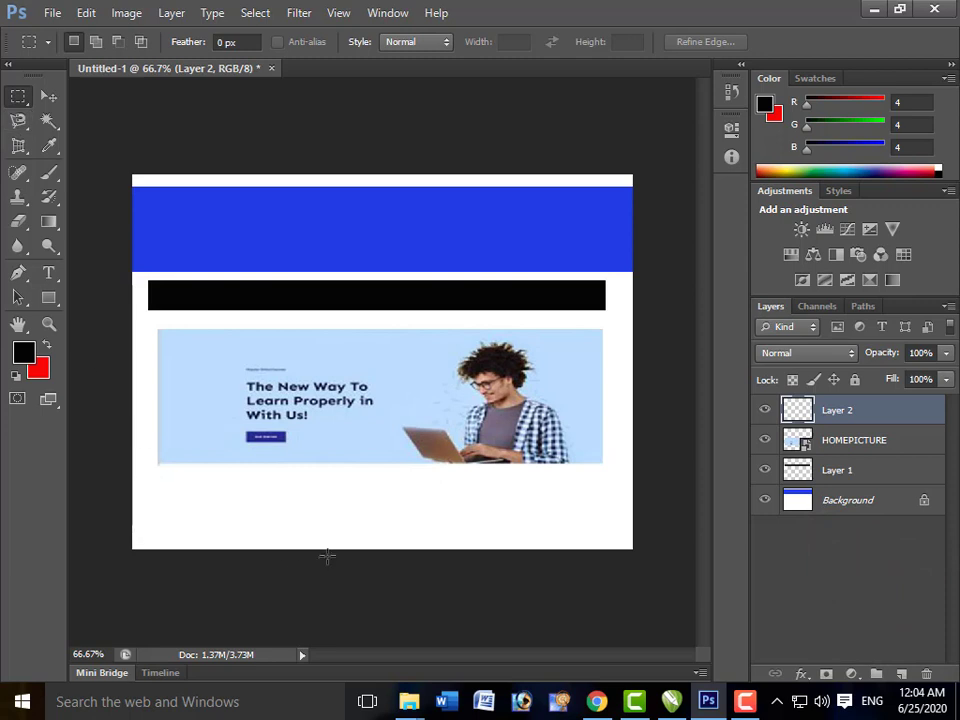
pyautogui.moveTo(125, 502); pyautogui.dragTo(640, 560)
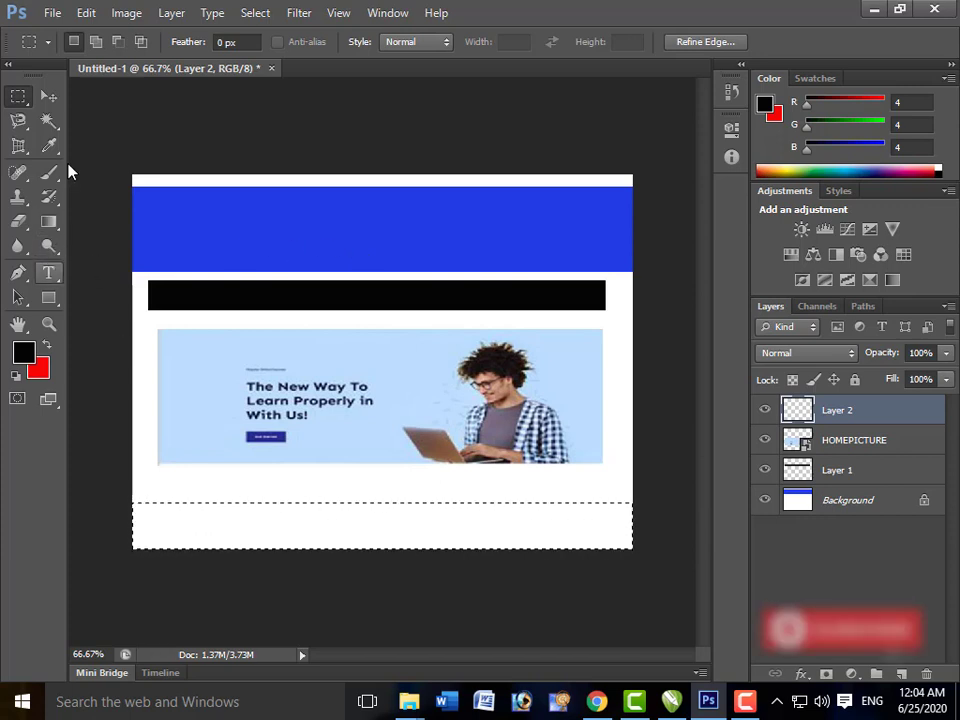
pyautogui.click(48, 145)
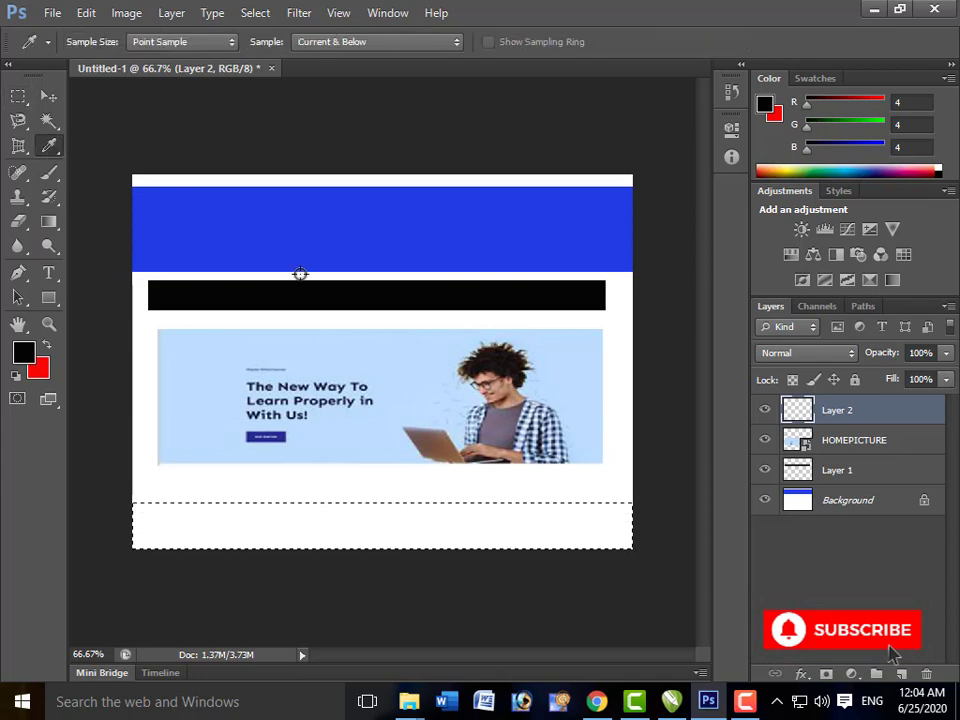
pyautogui.click(271, 233)
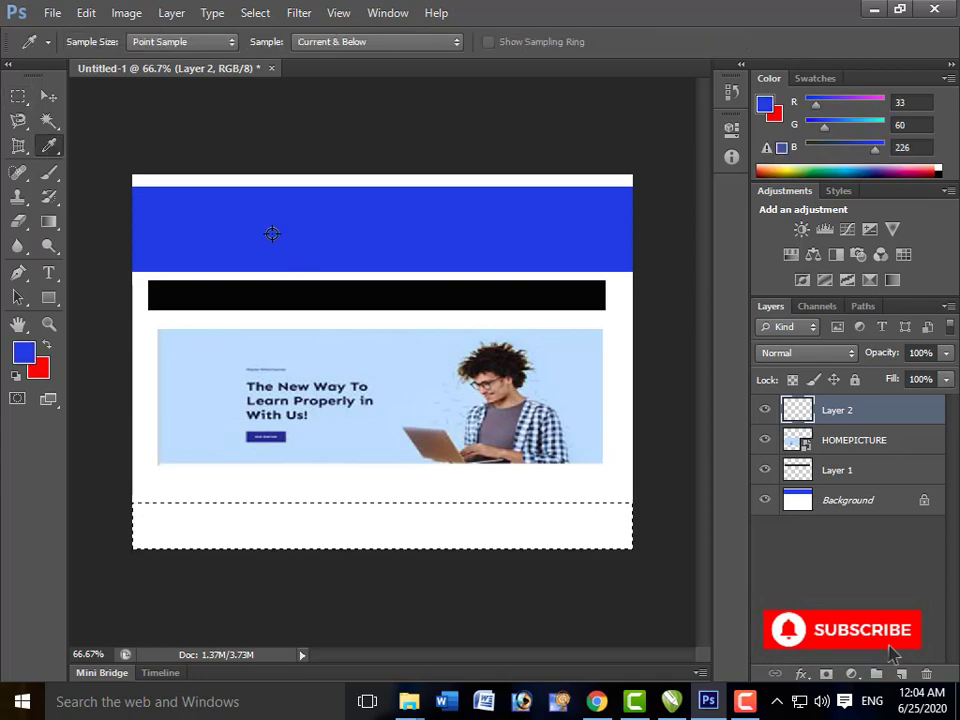
pyautogui.hotkey('alt', 'BackSpace')
pyautogui.hotkey('ctrl', 'd')
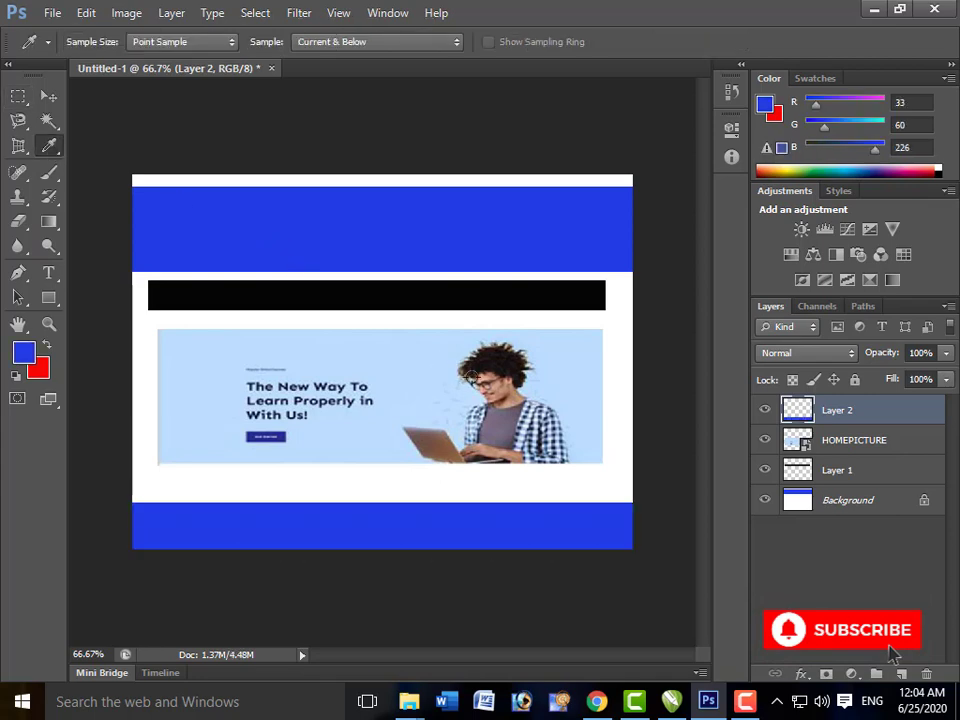
# - Convert the Background into a regular layer and add the text "HOME" on the blue header band
pyautogui.doubleClick(850, 502)
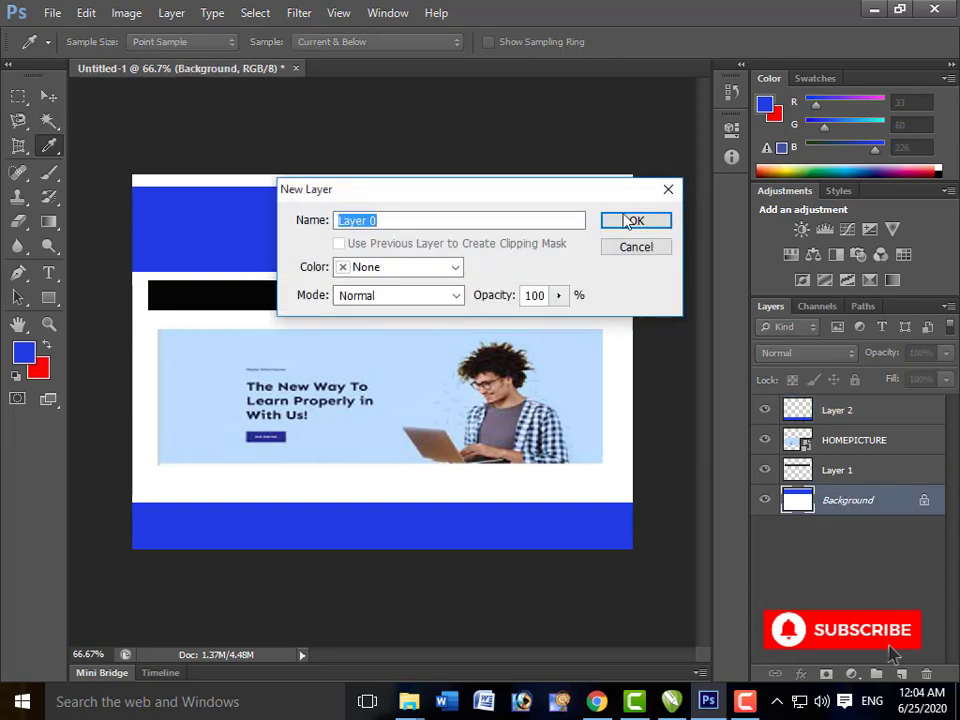
pyautogui.click(630, 221)
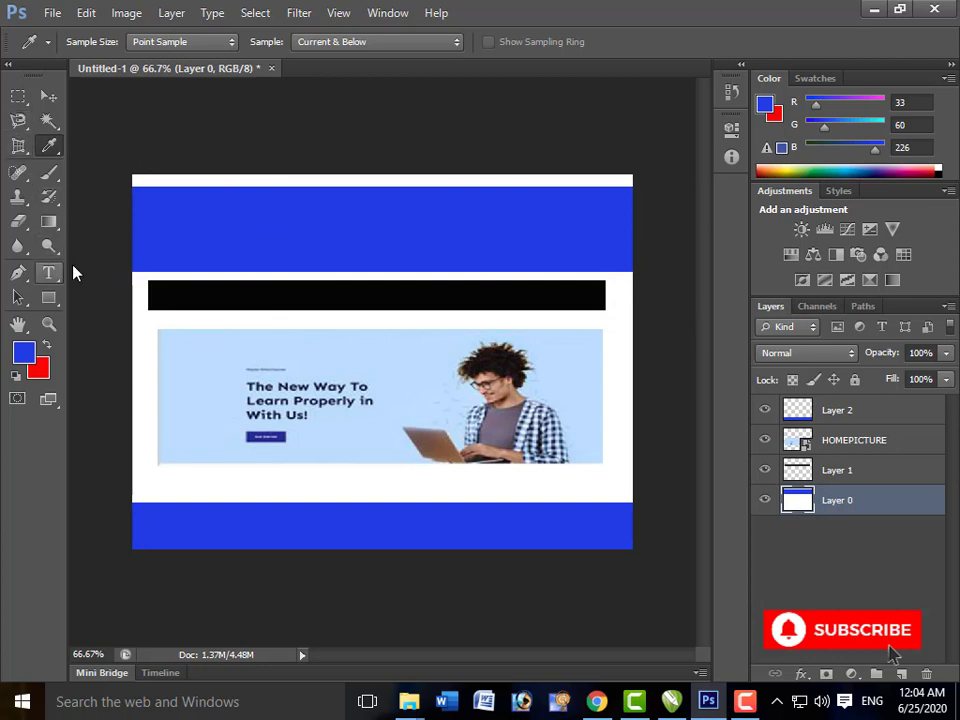
pyautogui.click(48, 272)
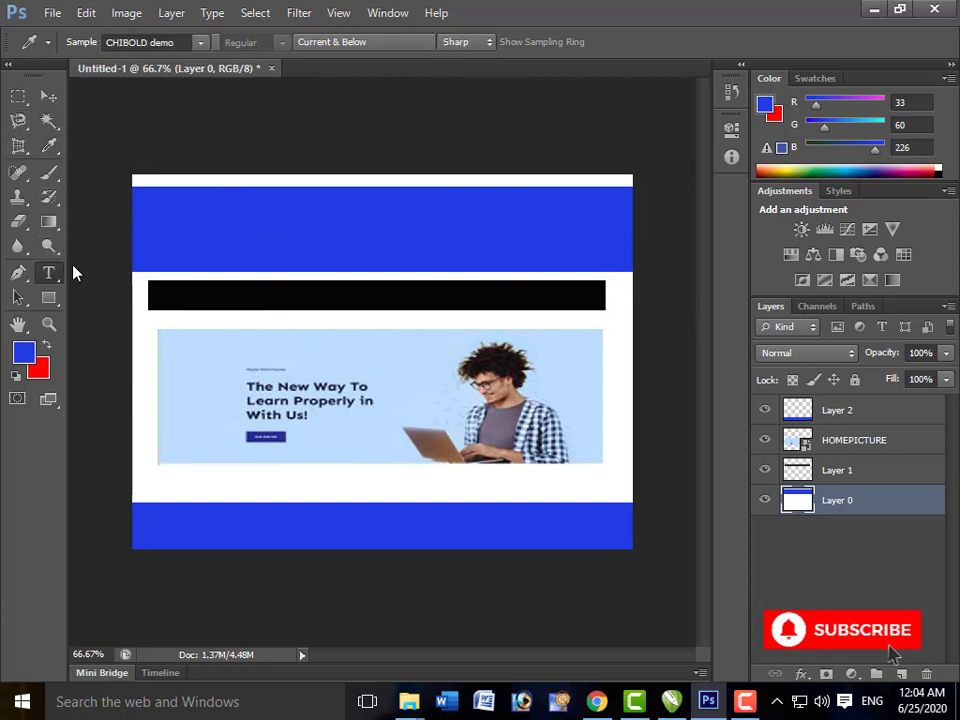
pyautogui.click(215, 223)
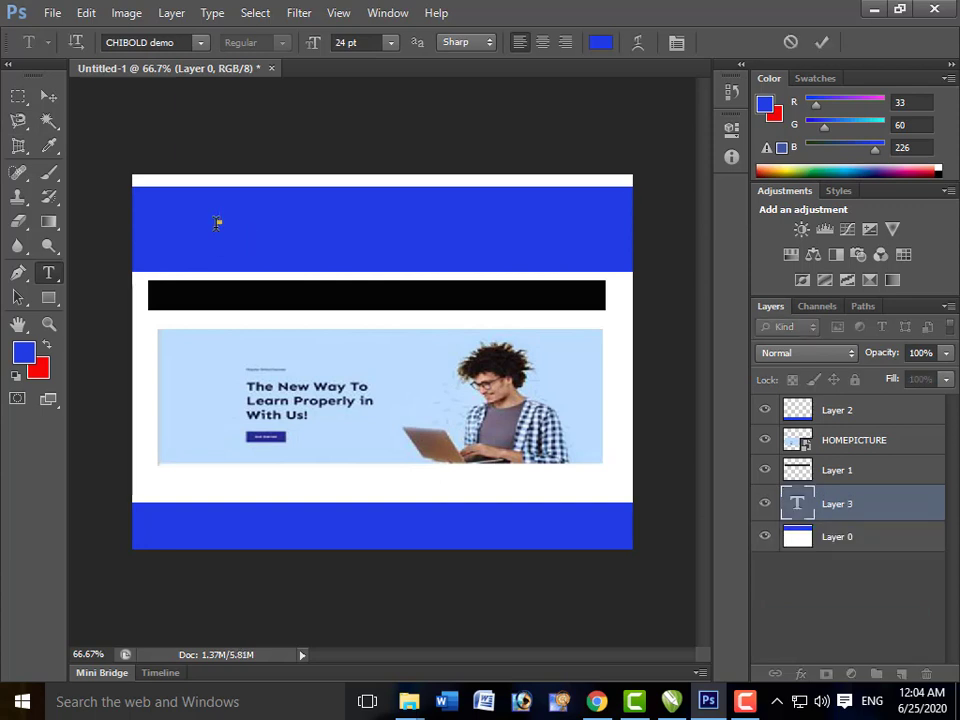
pyautogui.write('HOME')
# - Set all of the text on the blue header band to 48 pt and colour it near-white, #f8f8f8
pyautogui.hotkey('ctrl', 'a')
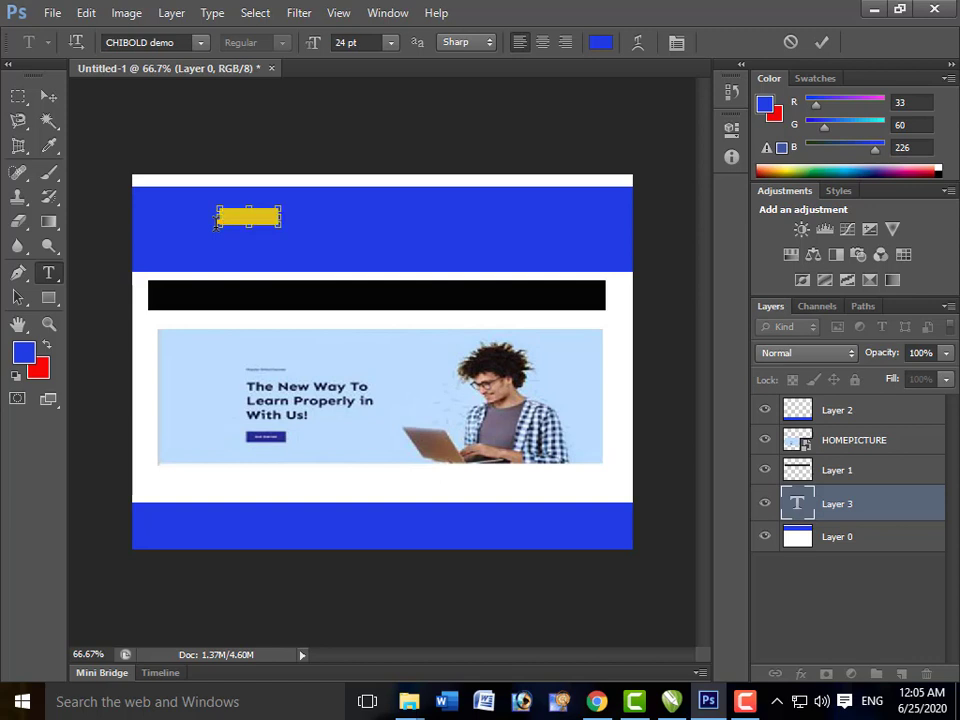
pyautogui.click(392, 43)
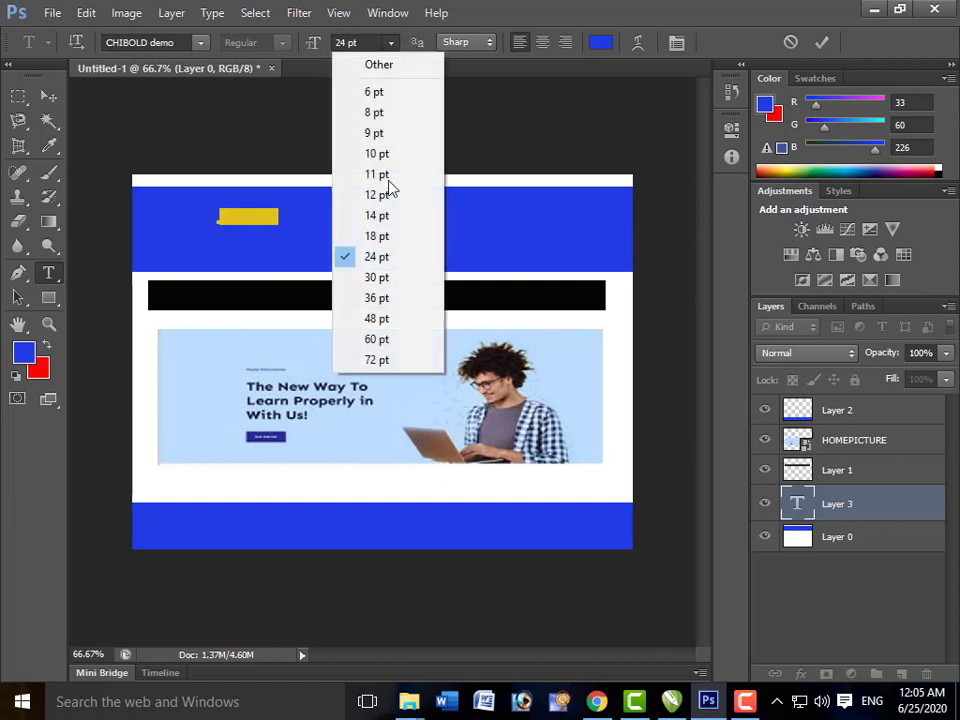
pyautogui.click(403, 328)
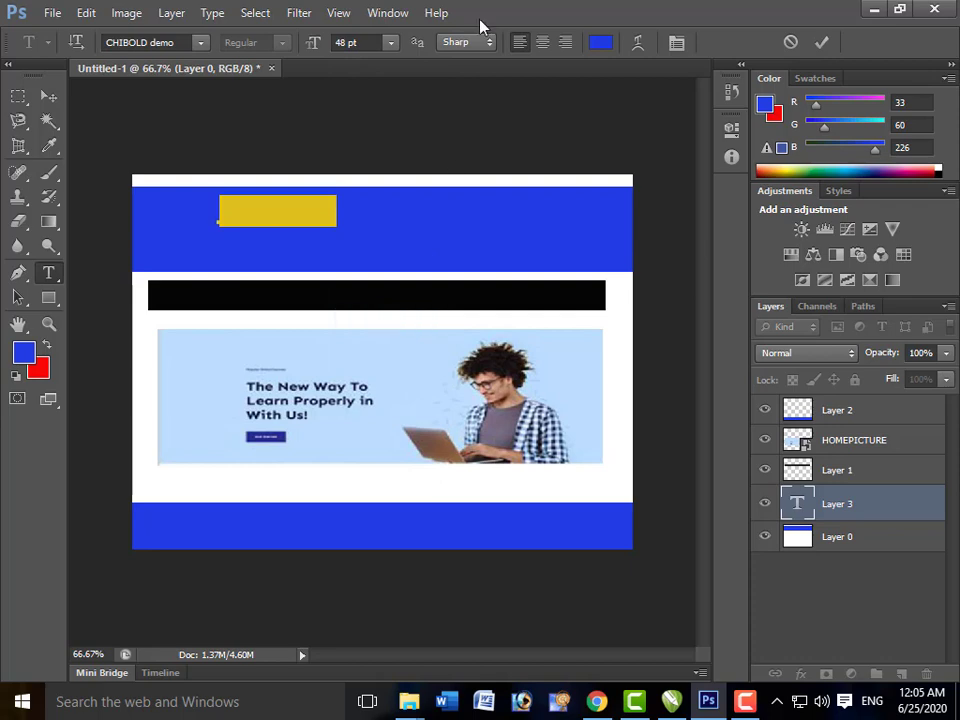
pyautogui.click(599, 44)
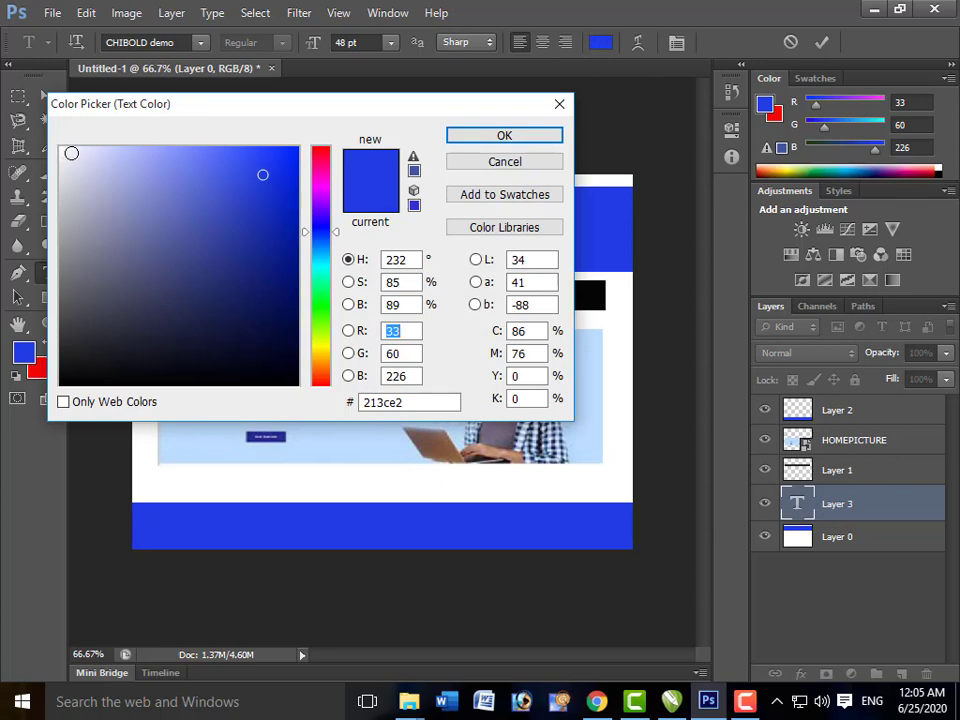
pyautogui.click(72, 153)
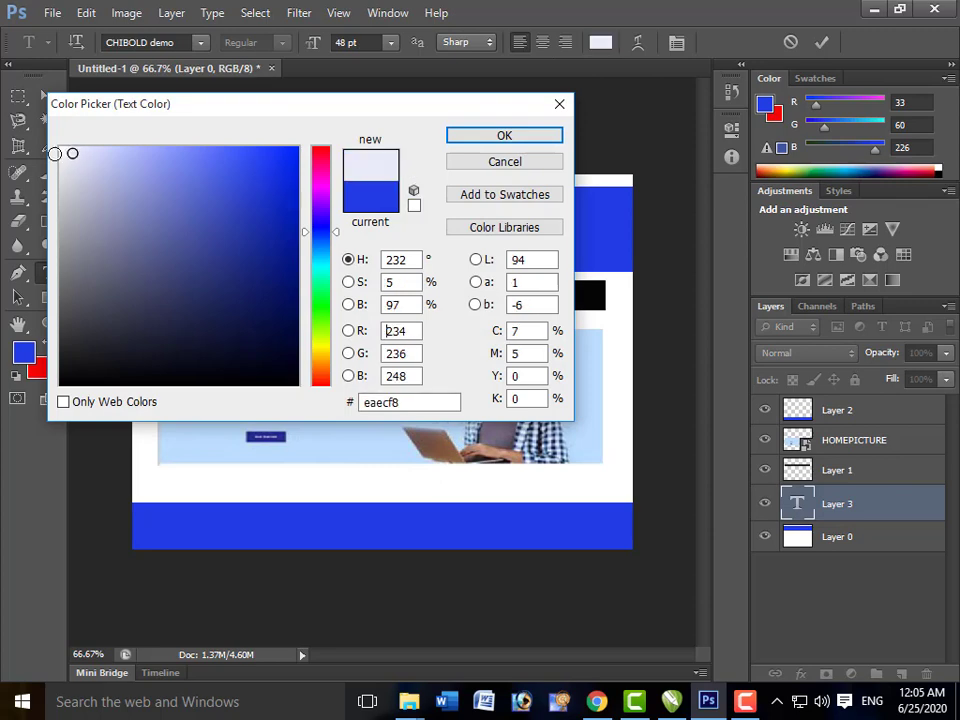
pyautogui.click(61, 153)
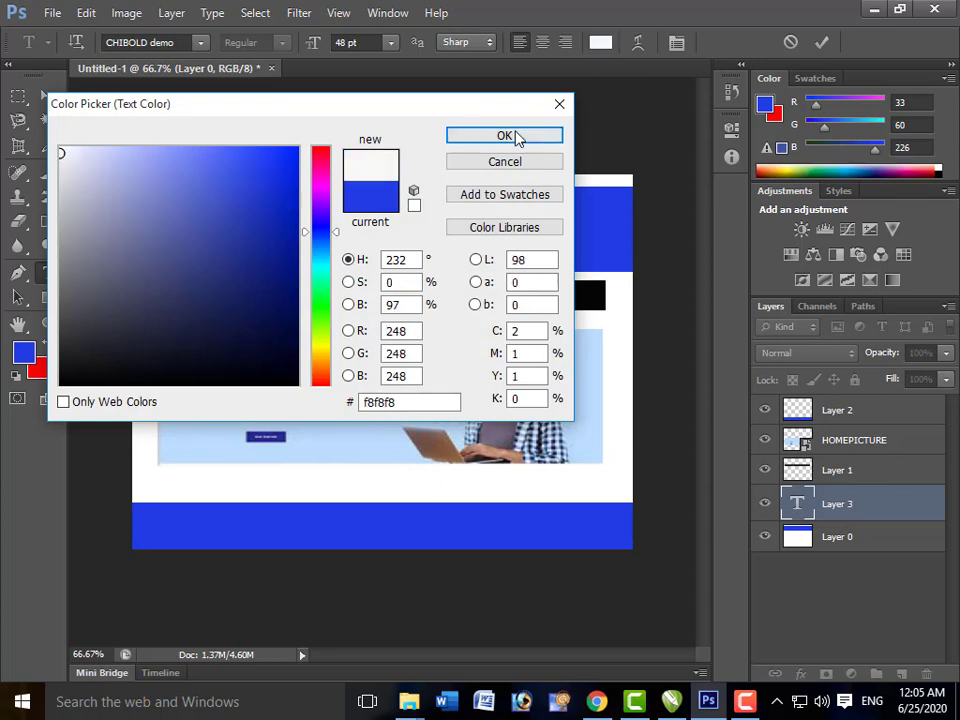
pyautogui.click(516, 136)
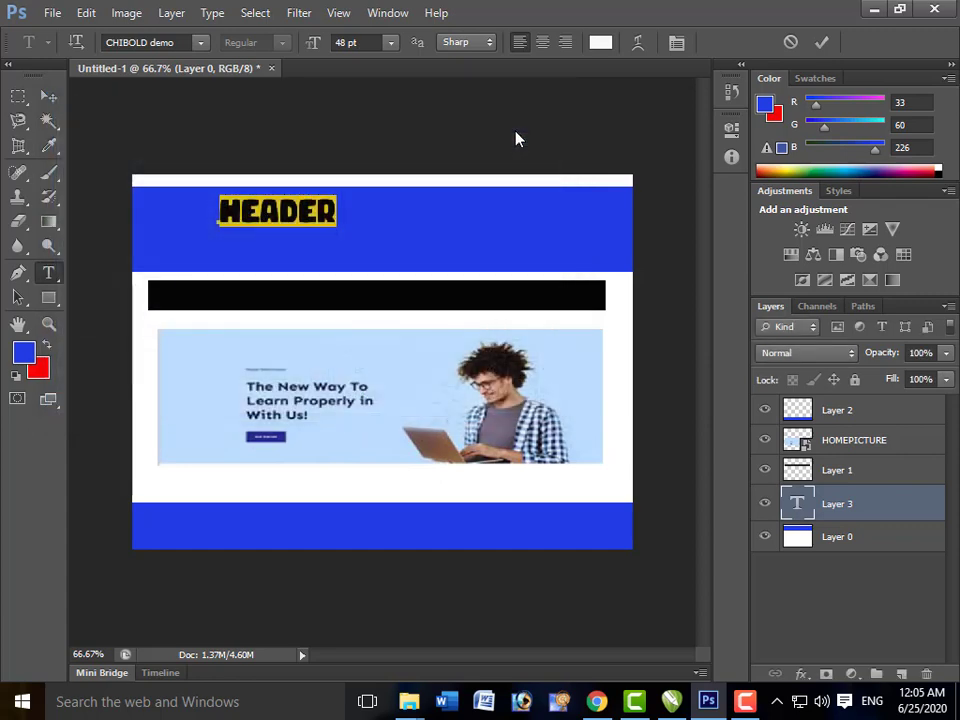
# - Enlarge the "HEADER" text to 60 pt and move it to the centre of the blue header band
pyautogui.click(389, 41)
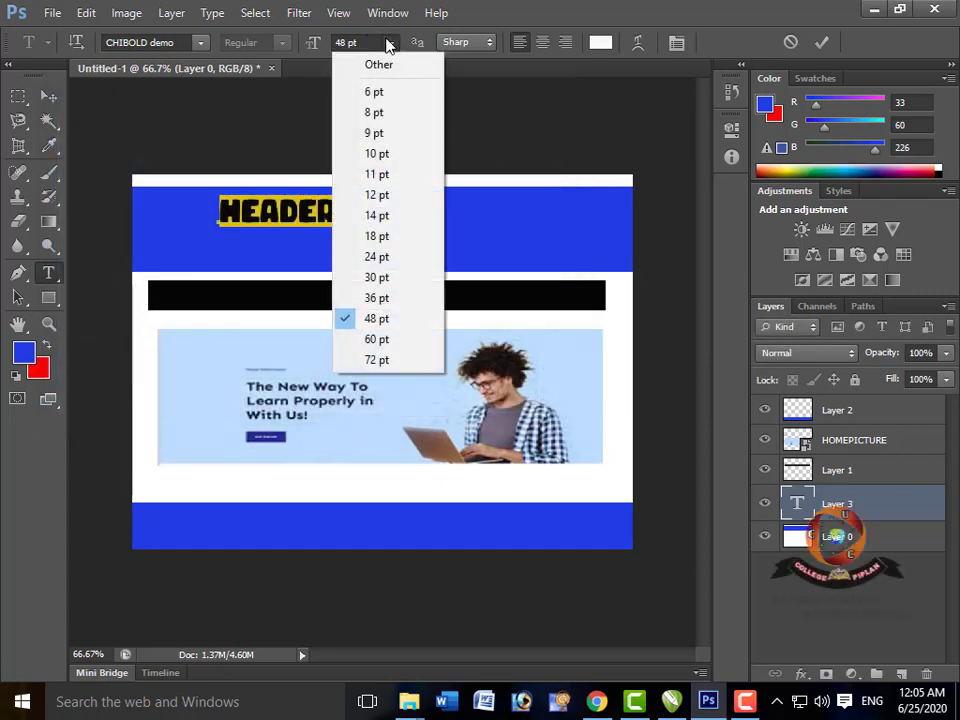
pyautogui.click(377, 339)
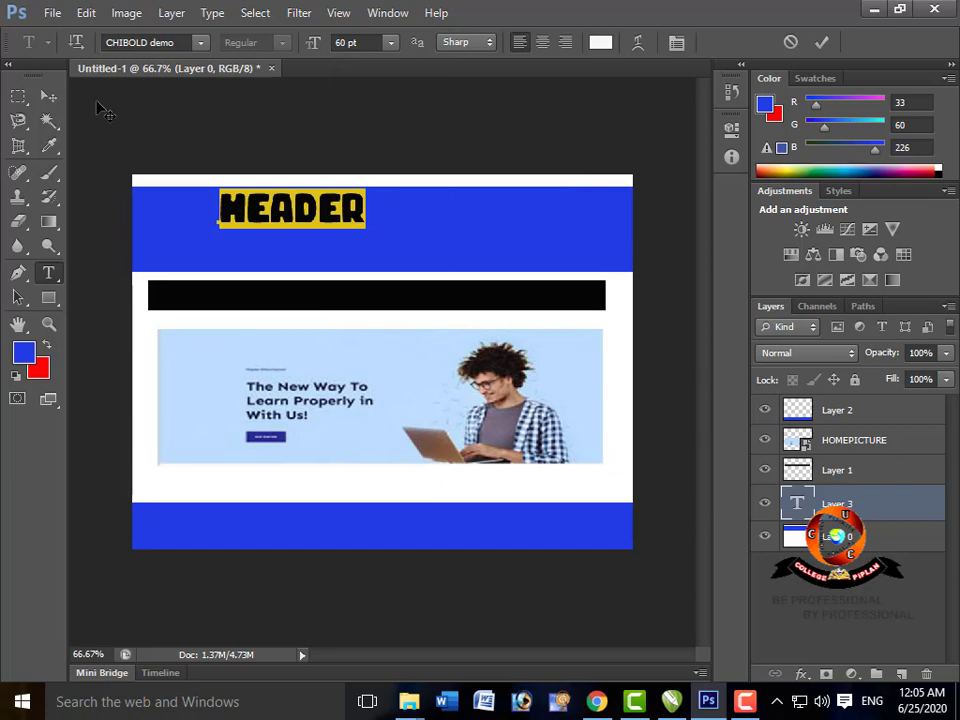
pyautogui.click(48, 96)
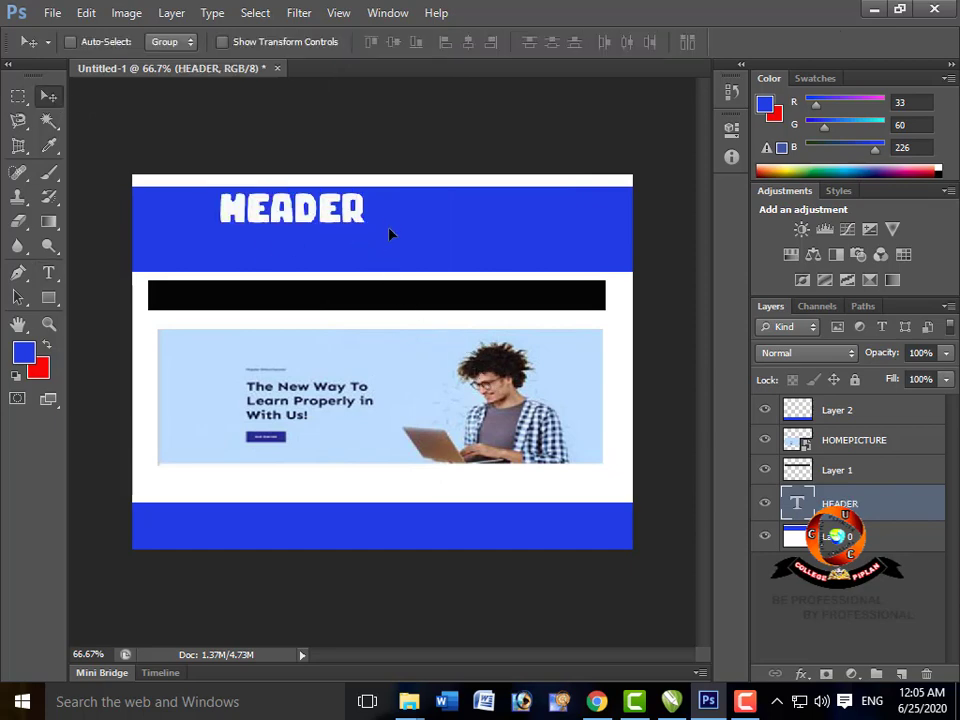
pyautogui.moveTo(319, 209); pyautogui.dragTo(404, 233)
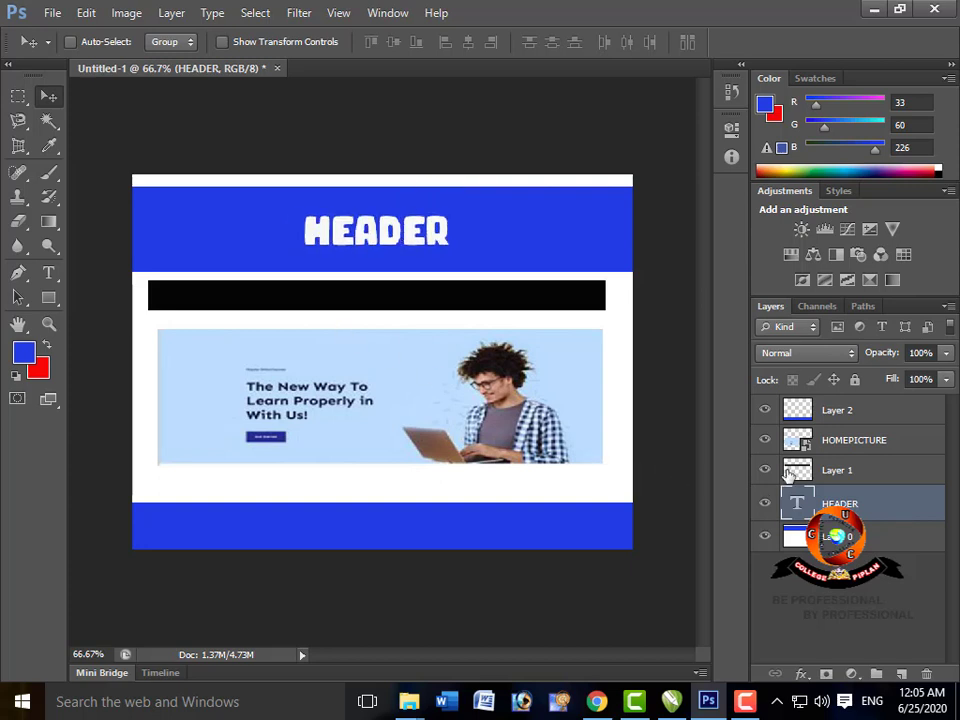
# - Add a text layer reading "HOME COURSES REGISTRATION" above Layer 1, starting at the black menu bar, with wide gaps between the words
pyautogui.click(874, 471)
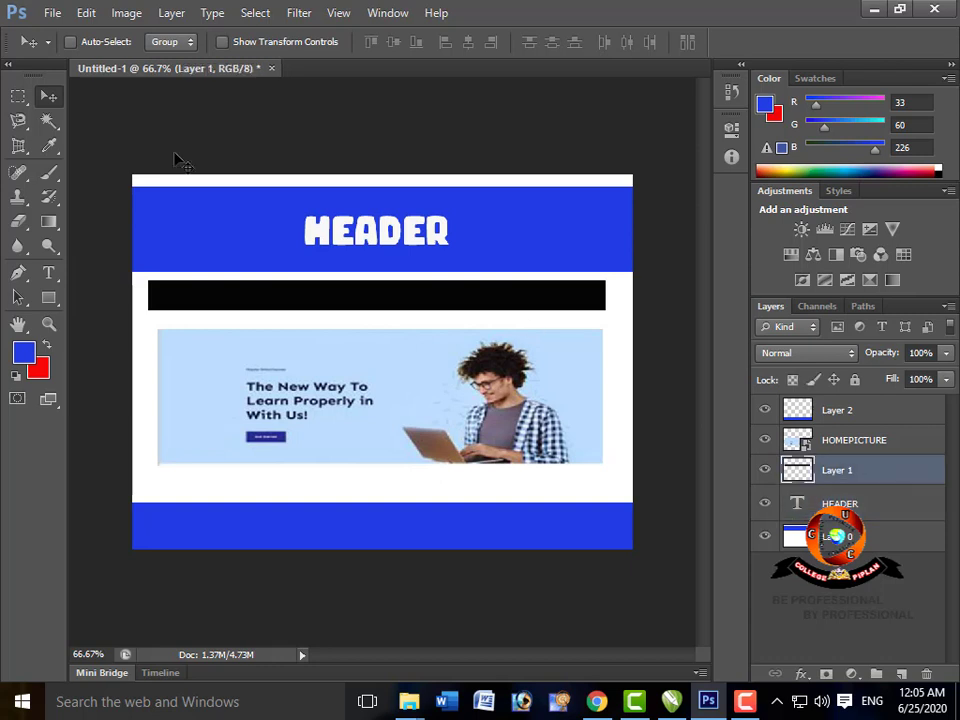
pyautogui.click(48, 272)
pyautogui.click(214, 286)
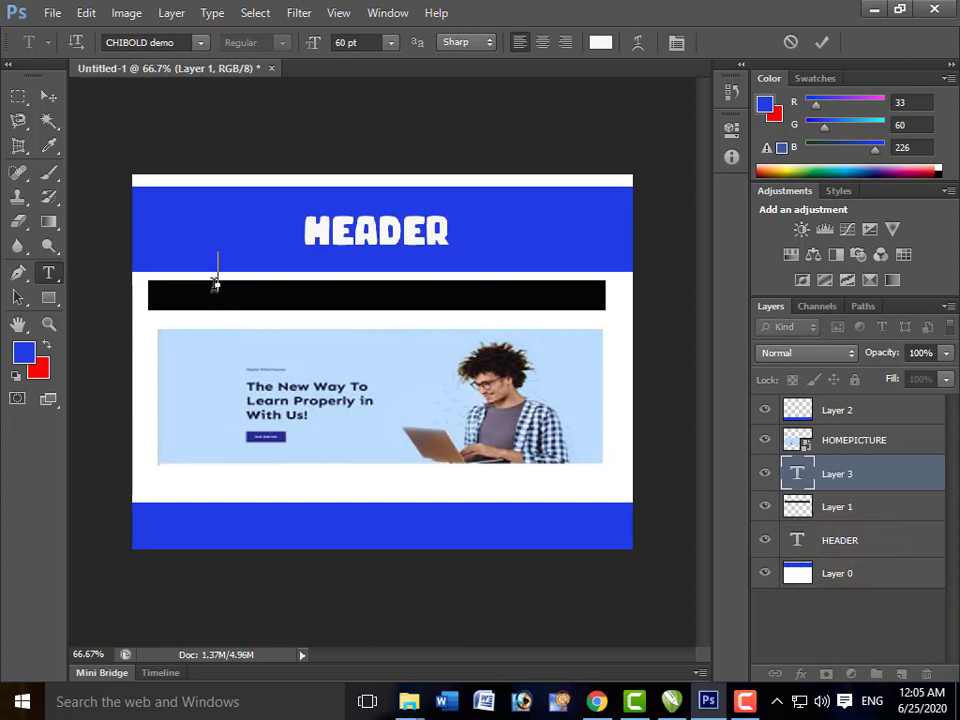
pyautogui.write('HOM')
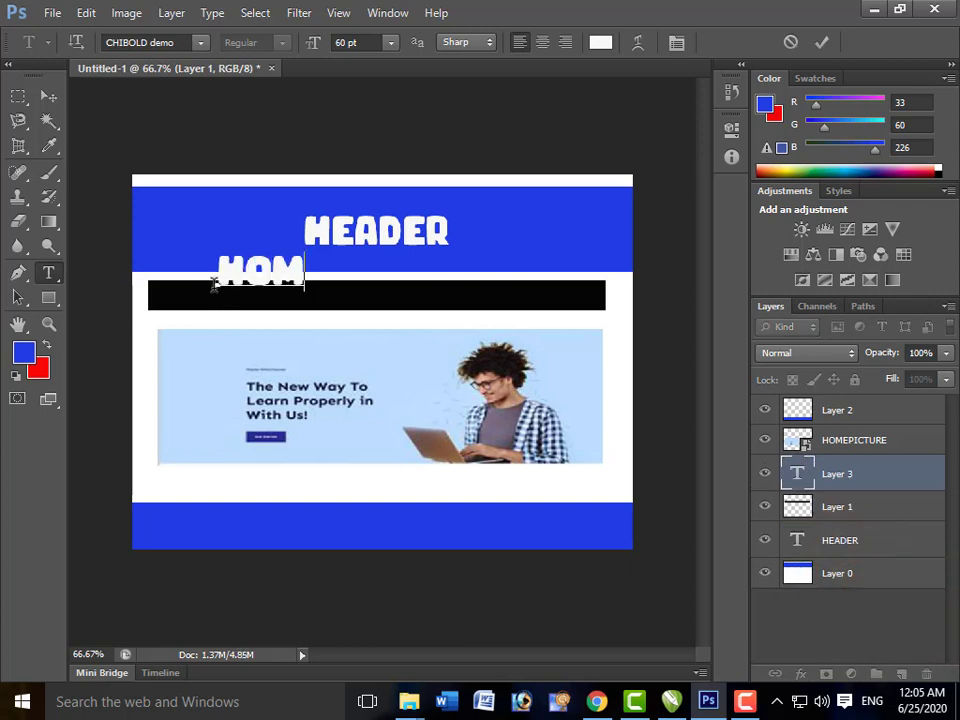
pyautogui.write('E')
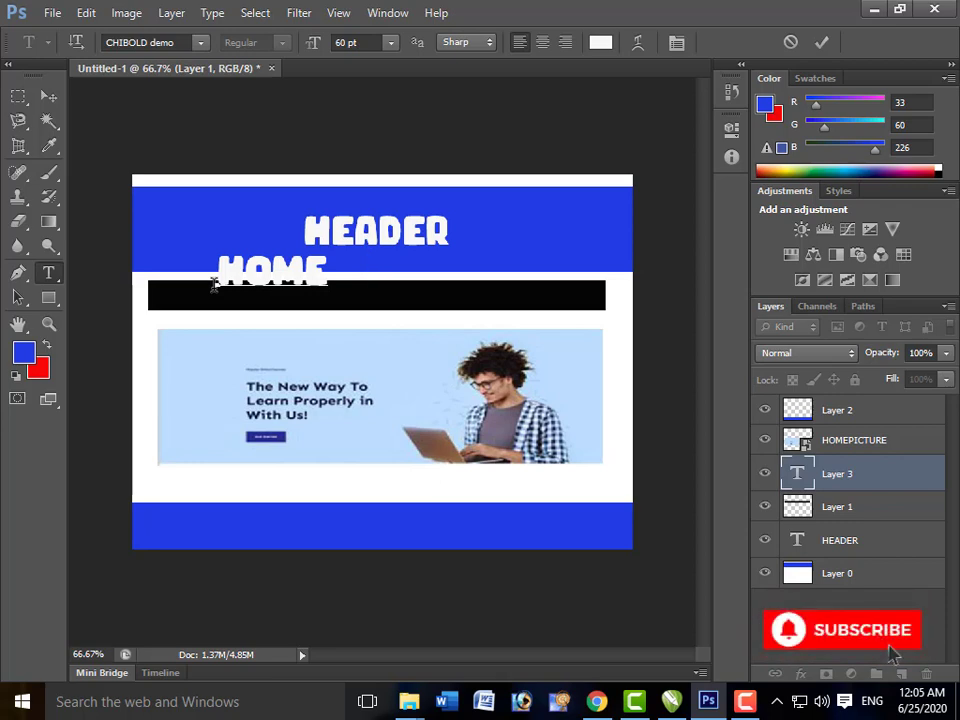
pyautogui.write('COURSES')
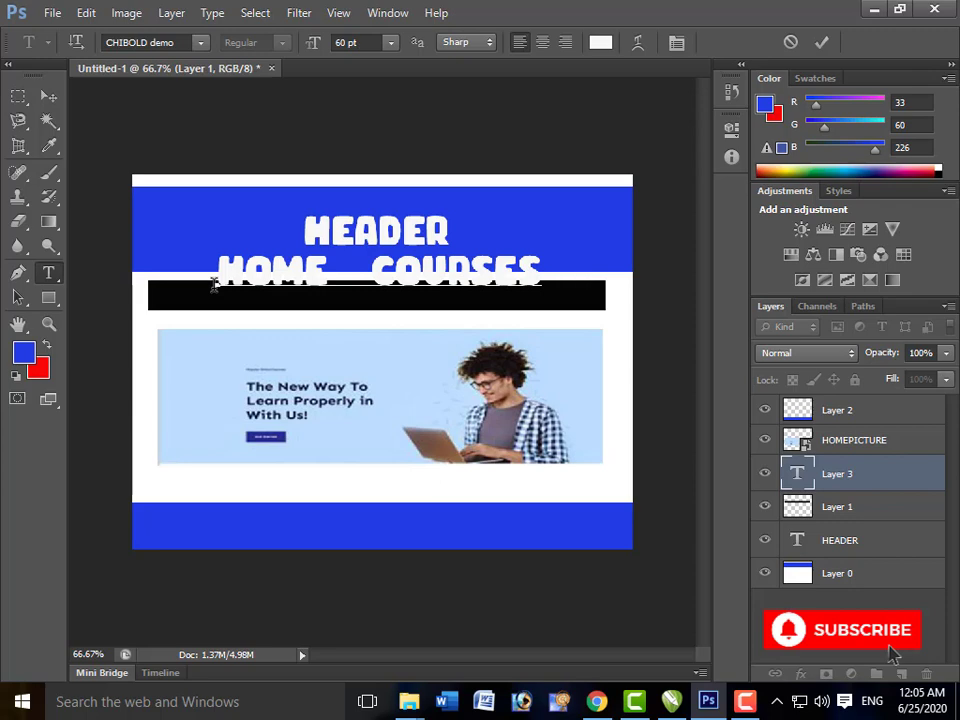
pyautogui.write('    DE')
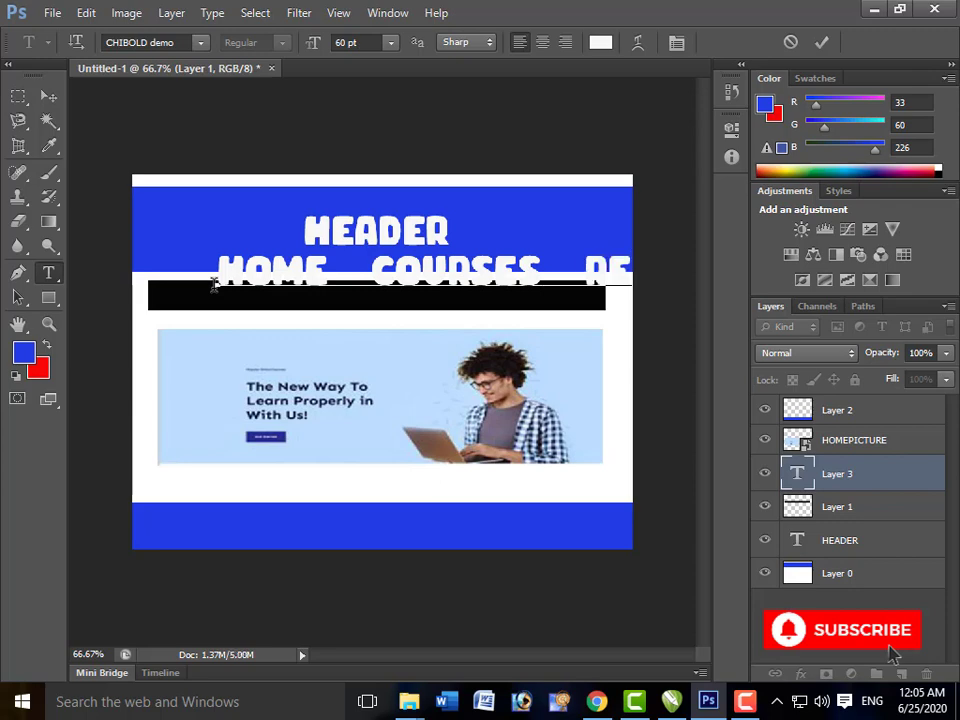
pyautogui.write('IS')
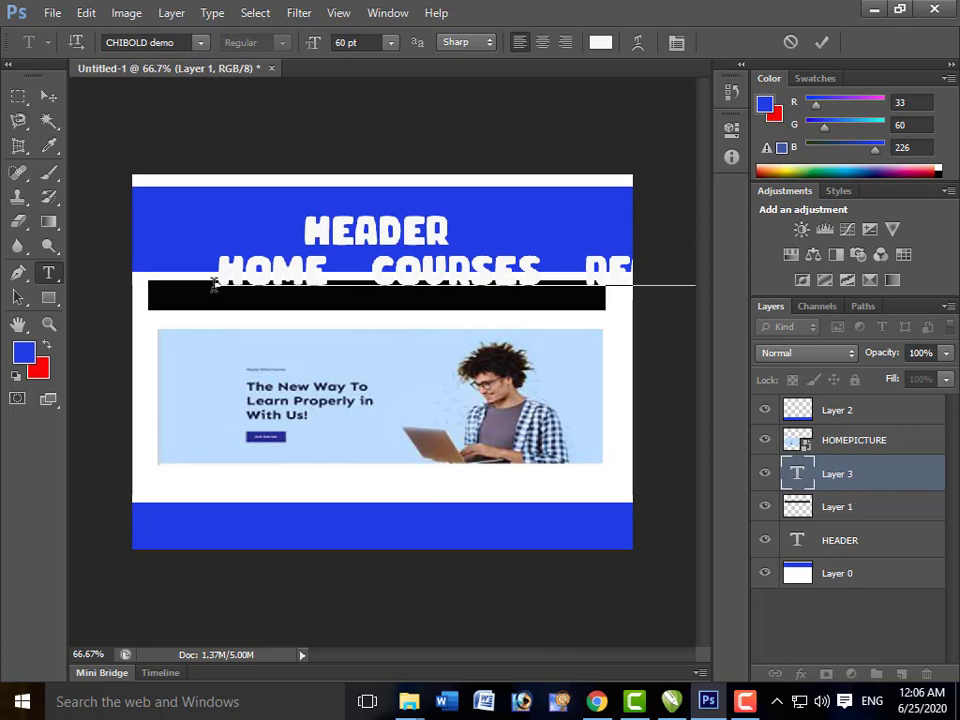
# - Reduce the whole menu text to 36 pt and position it centrally on the black bar
pyautogui.hotkey('ctrl', 'a')
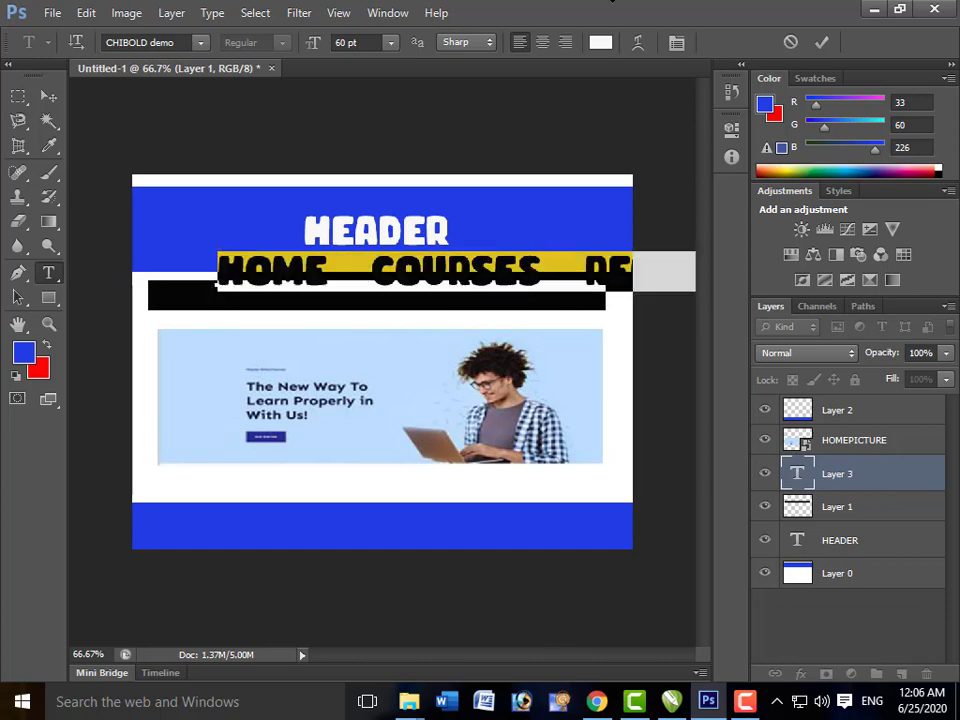
pyautogui.click(392, 44)
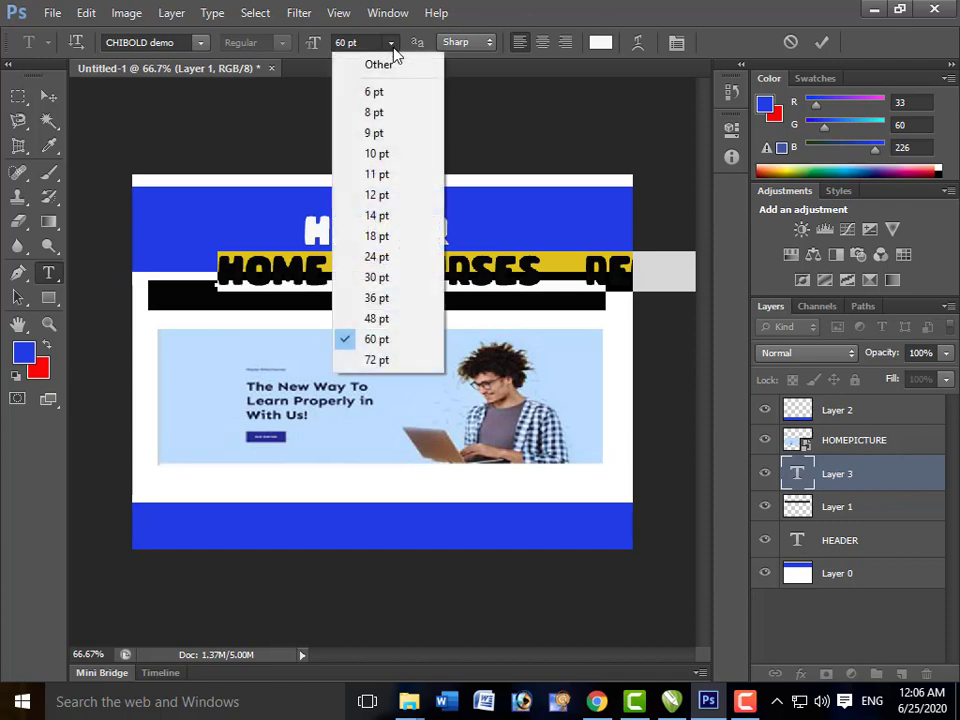
pyautogui.click(403, 300)
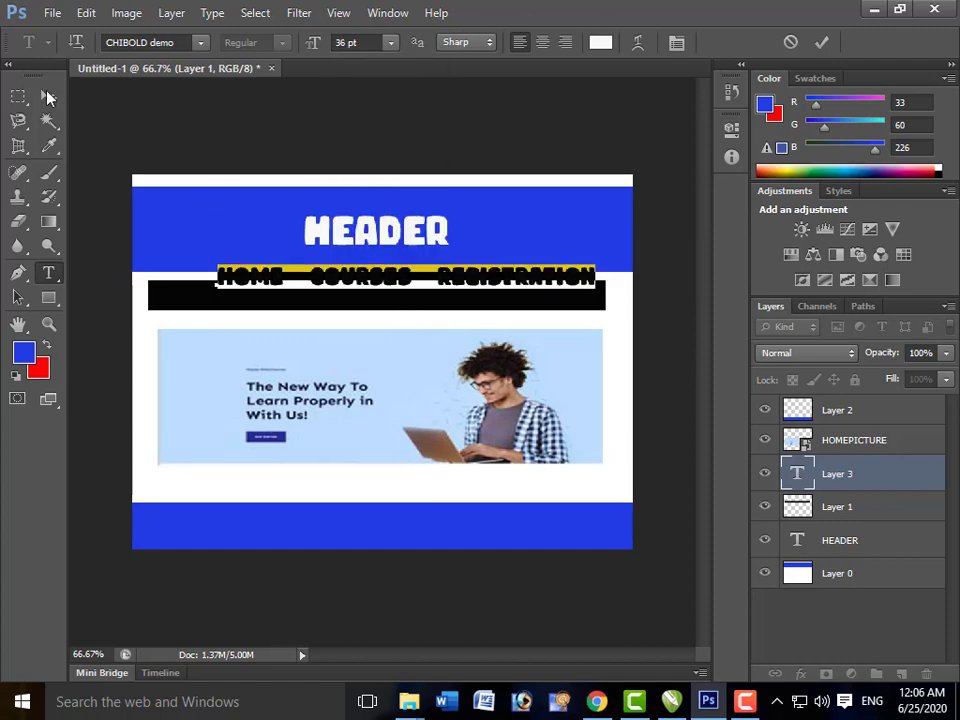
pyautogui.click(48, 97)
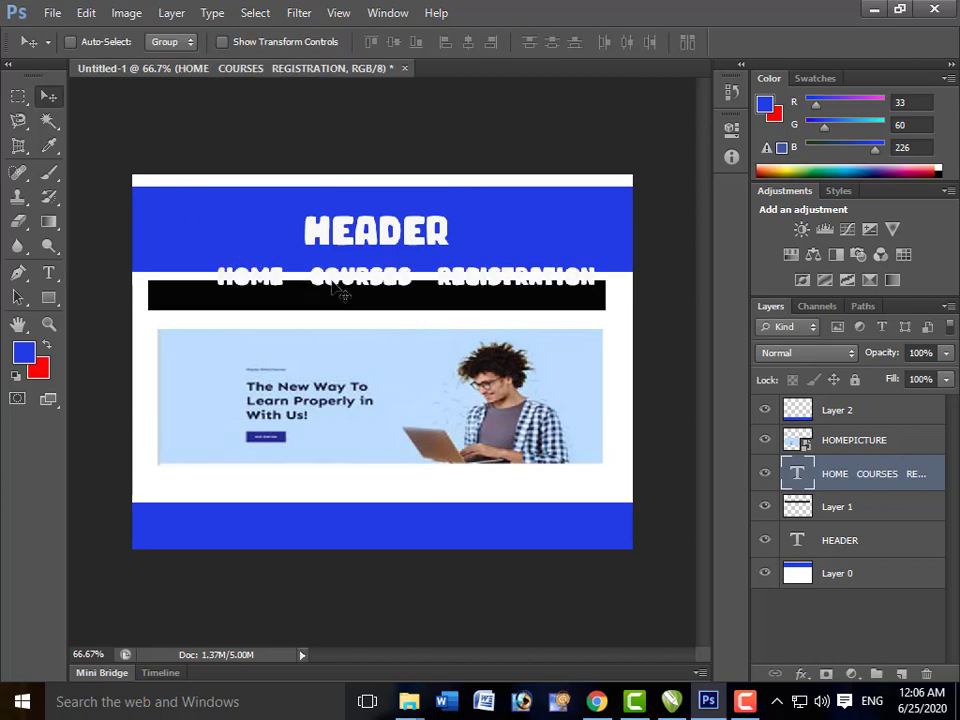
pyautogui.moveTo(338, 290); pyautogui.dragTo(302, 306)
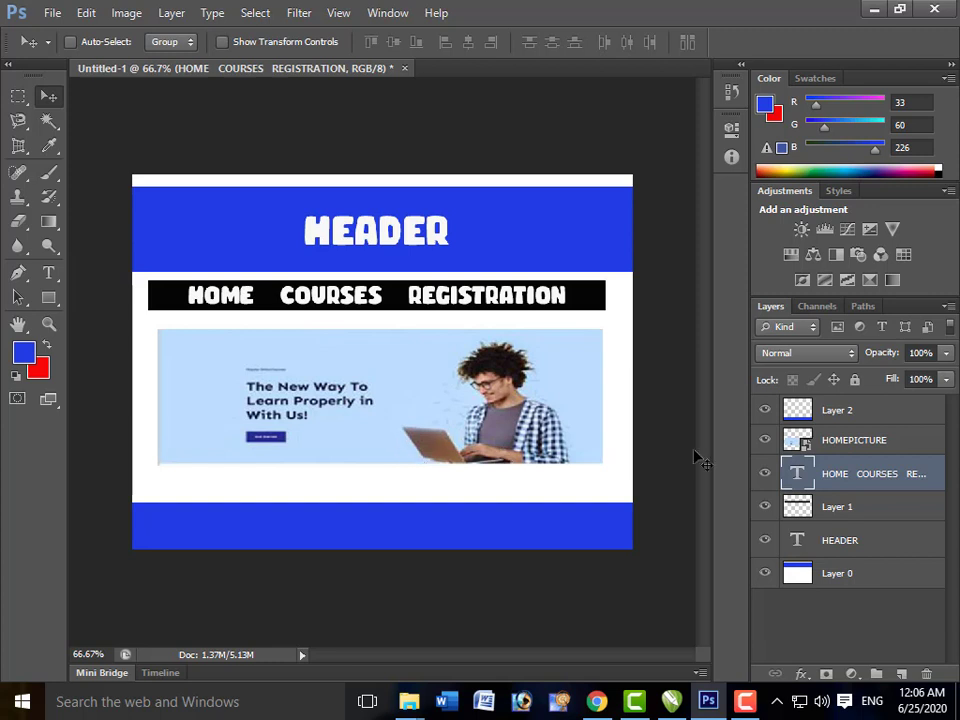
# - Add the text "FOOTER" above Layer 2, on the blue band along the canvas's lower edge
pyautogui.click(836, 416)
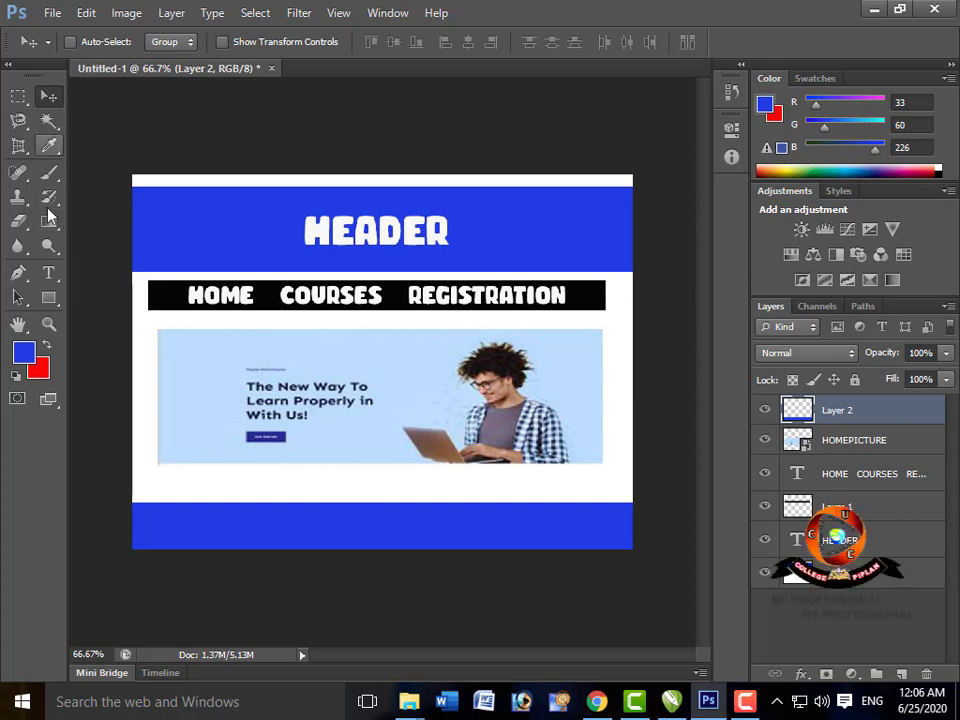
pyautogui.click(50, 272)
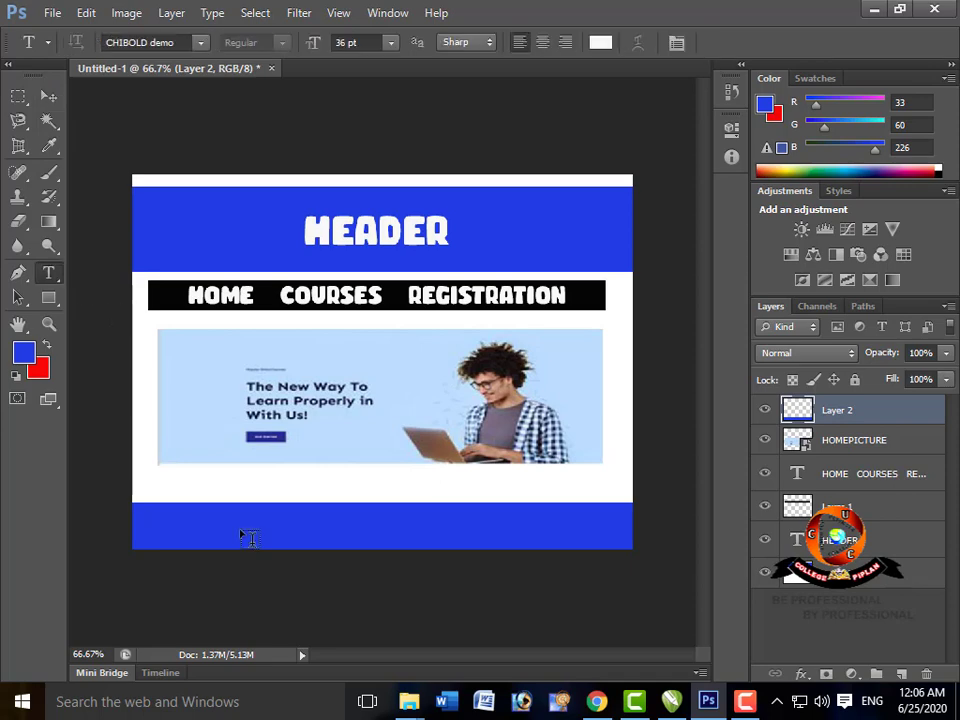
pyautogui.click(236, 512)
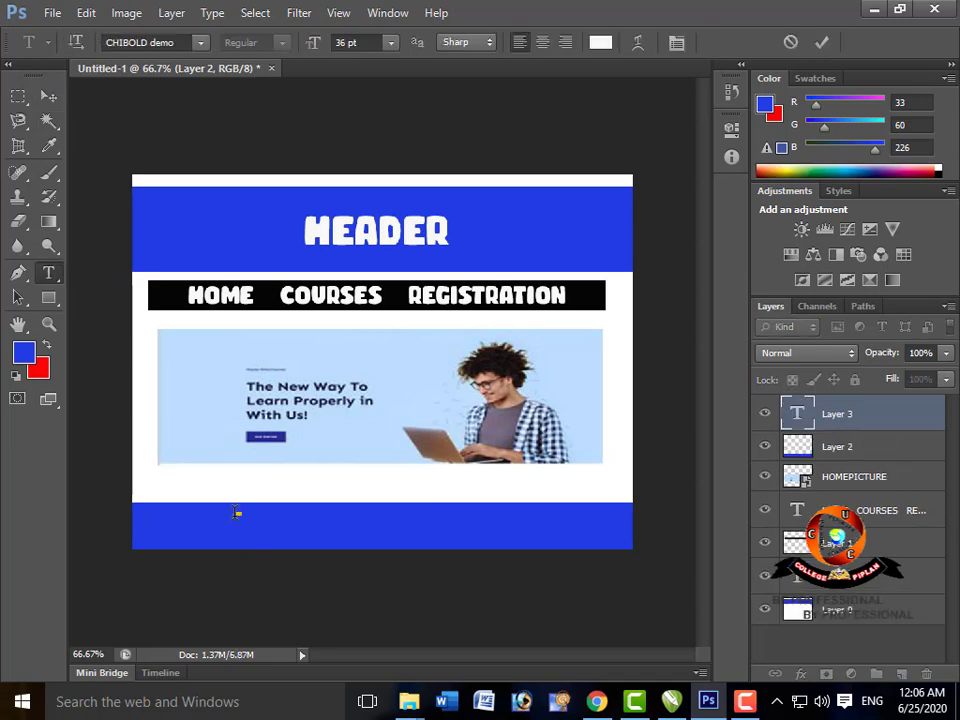
pyautogui.write('FOOTER')
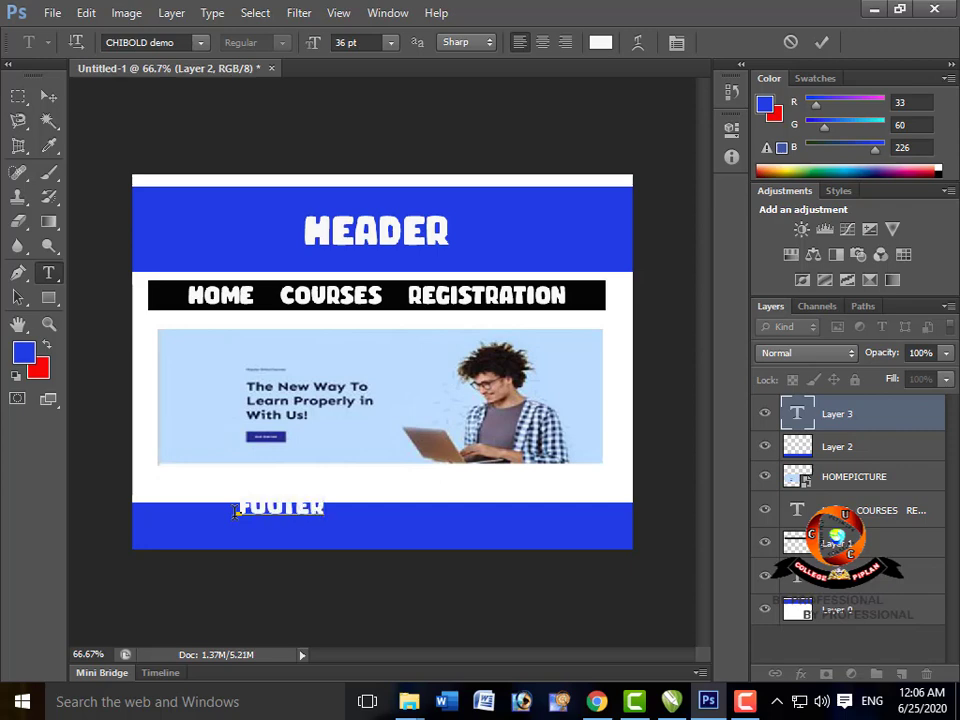
# - Set the "FOOTER" text to 48 pt and move it to the middle of the lower blue band
pyautogui.hotkey('ctrl', 'a')
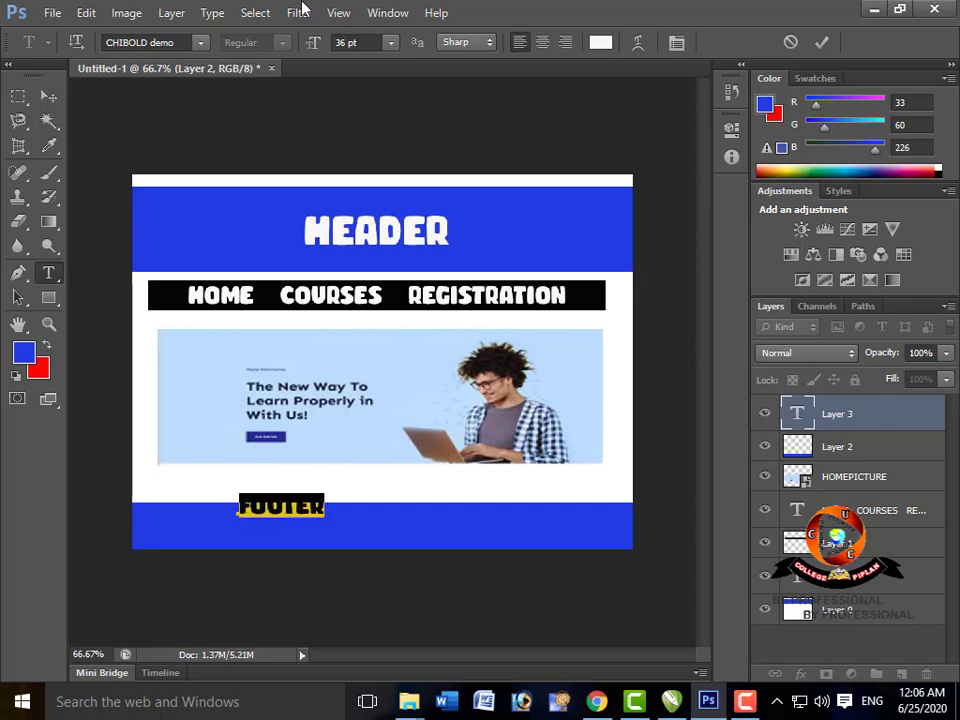
pyautogui.click(391, 42)
pyautogui.click(377, 318)
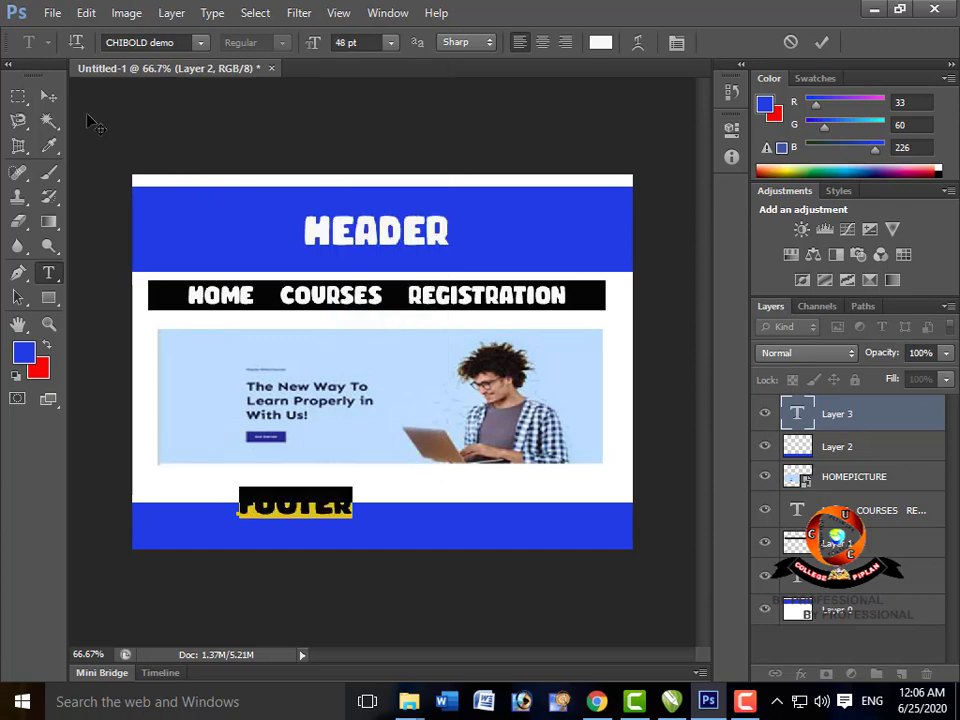
pyautogui.click(48, 96)
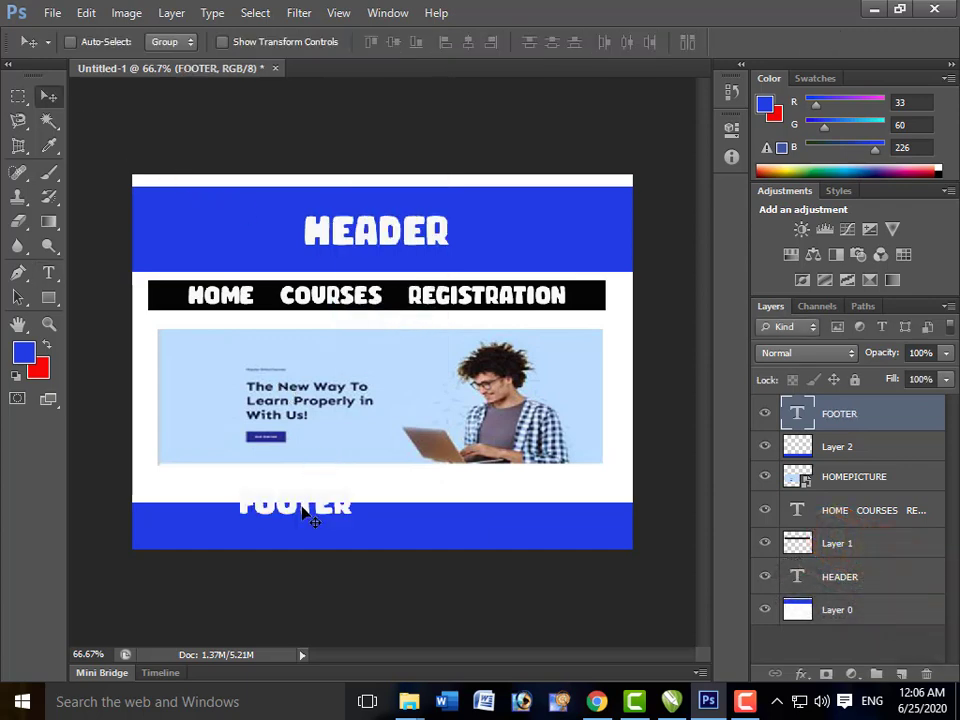
pyautogui.moveTo(392, 574); pyautogui.dragTo(361, 530)
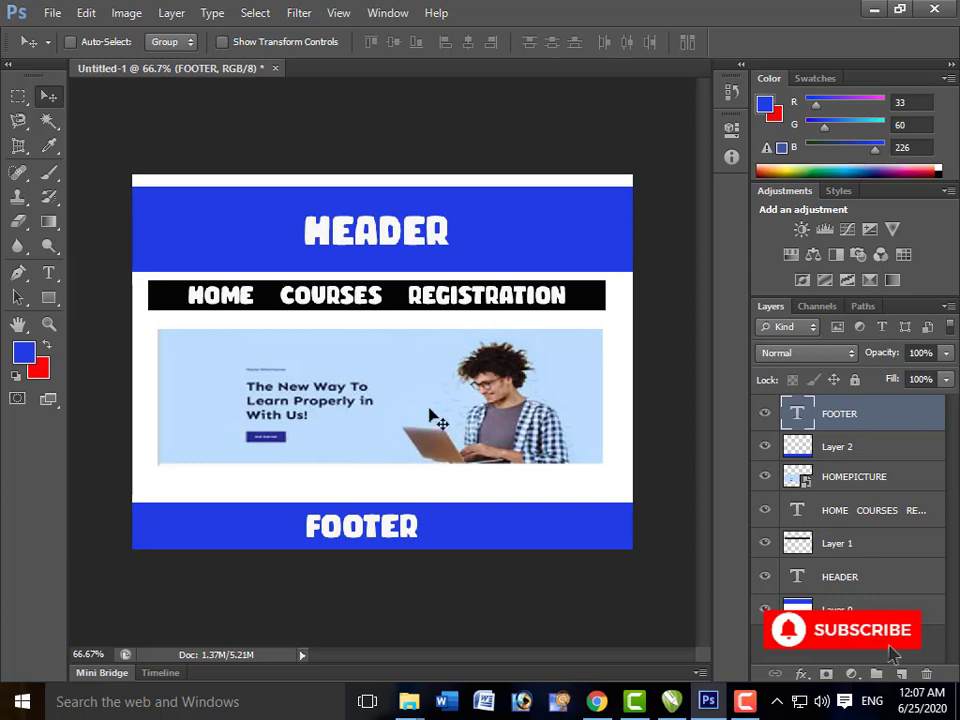
# - Merge all visible layers into one and draw a slice of about 800 x 135 px around the blue header band
pyautogui.hotkey('ctrl', 'shift', 'e')
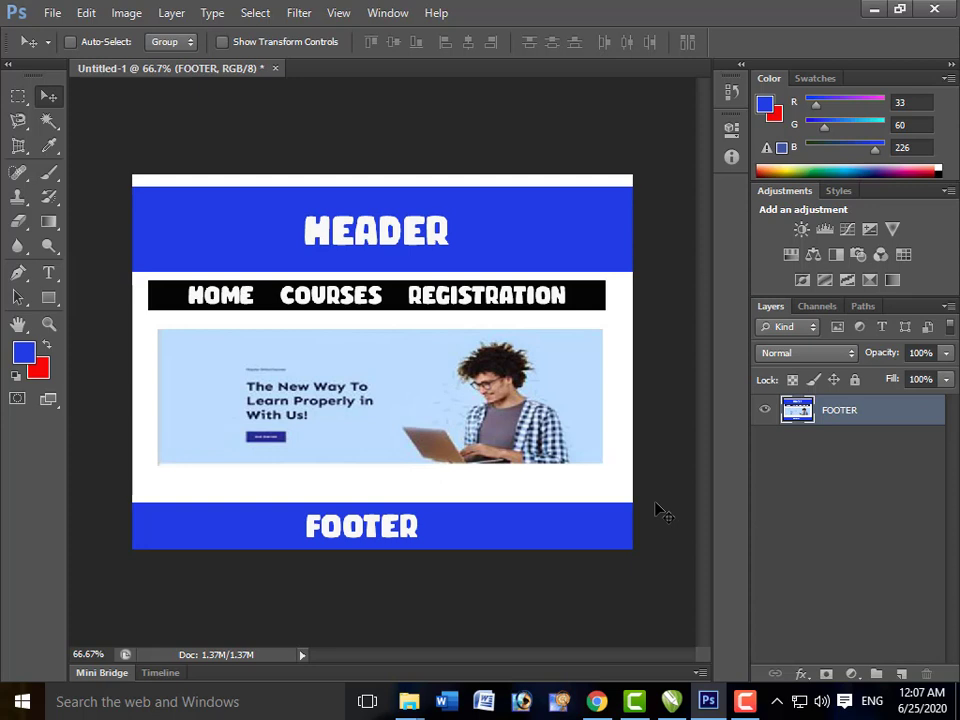
pyautogui.click(20, 146)
pyautogui.rightClick(20, 148)
pyautogui.click(80, 177)
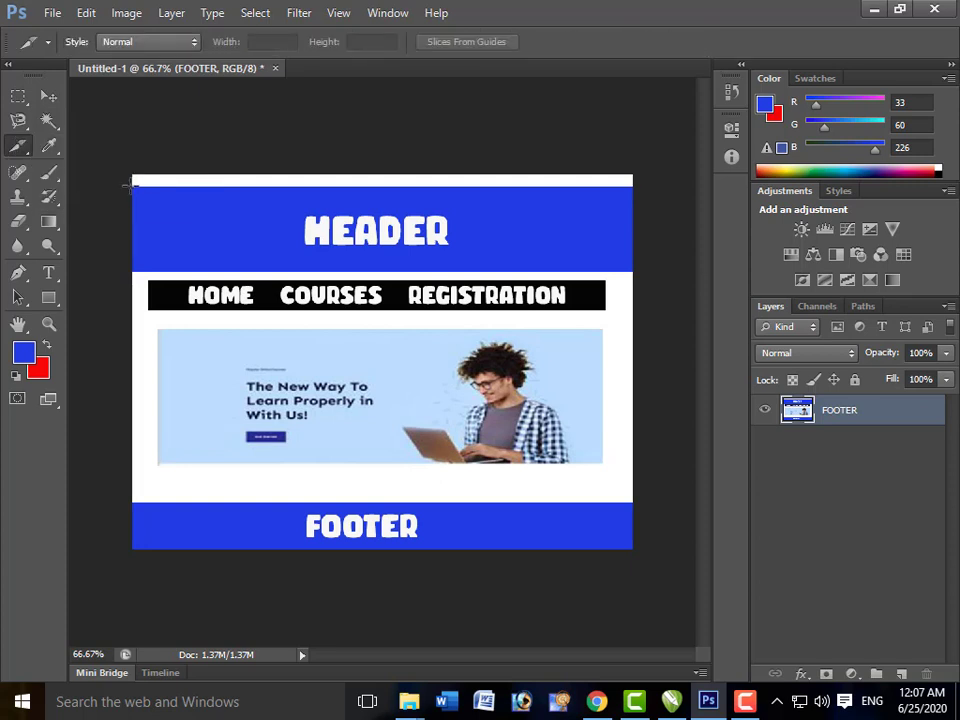
pyautogui.moveTo(459, 268); pyautogui.dragTo(631, 270)
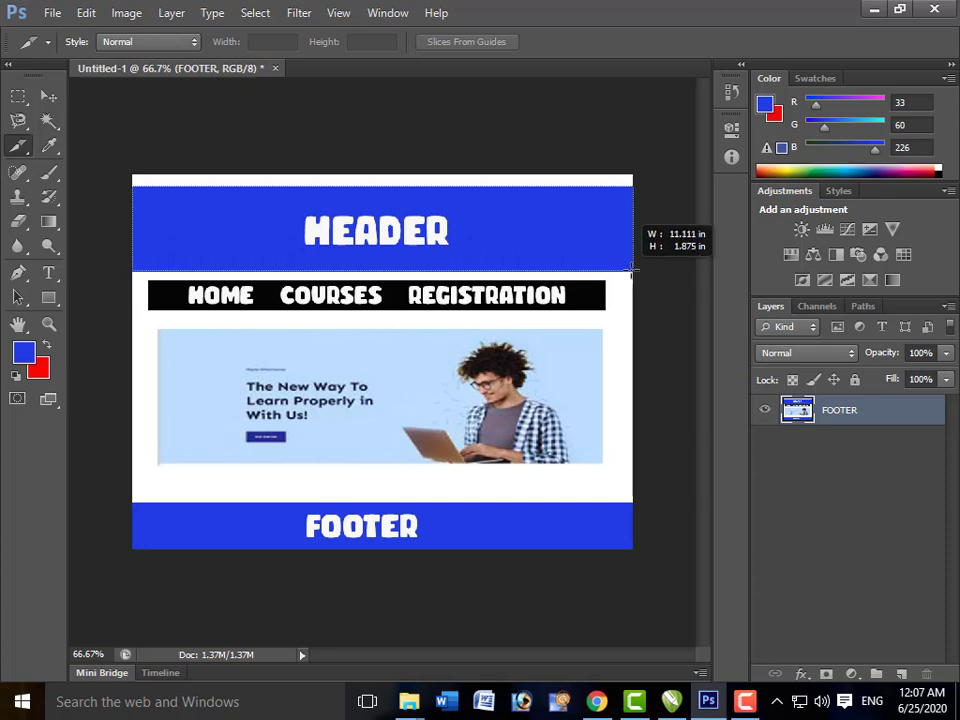
# - Name the slice over the blue header band "HEADER" in its slice options
pyautogui.rightClick(395, 237)
pyautogui.click(450, 270)
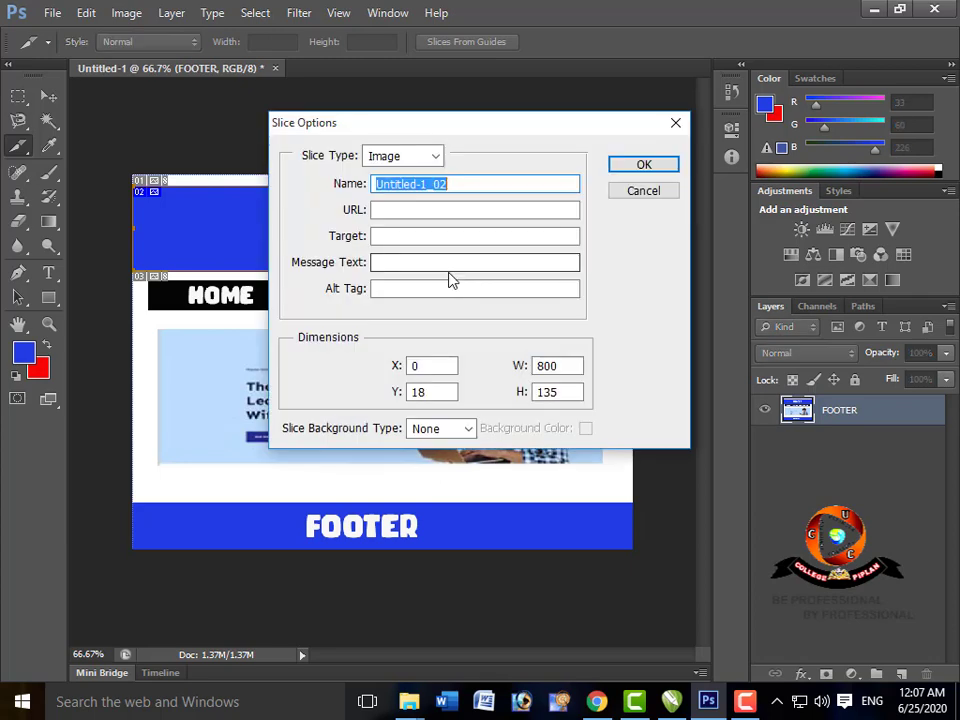
pyautogui.write('HE')
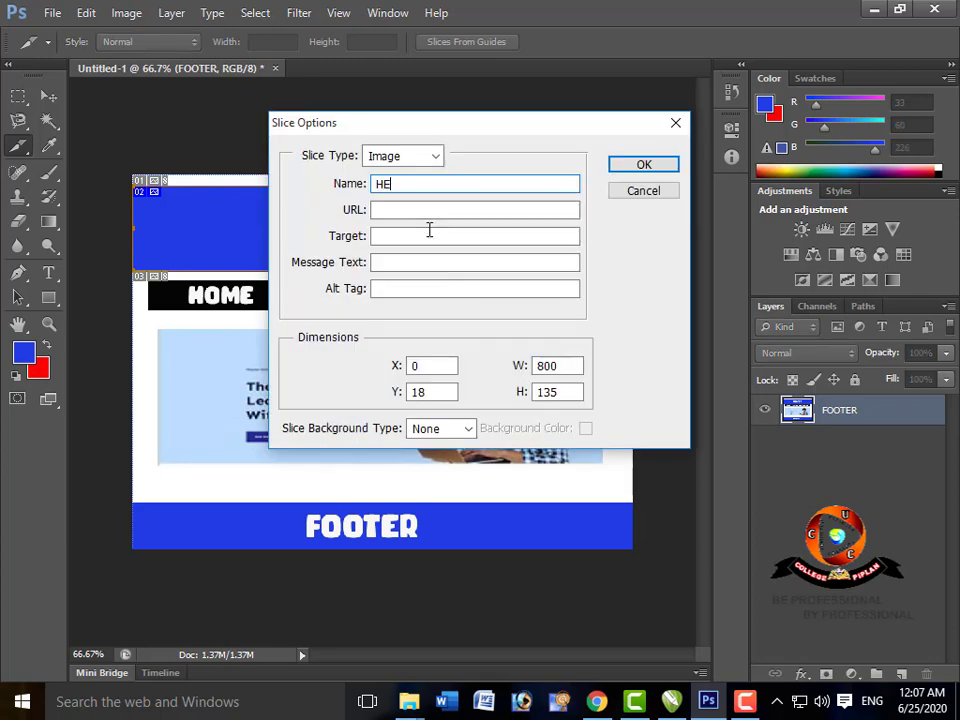
pyautogui.write('ADER')
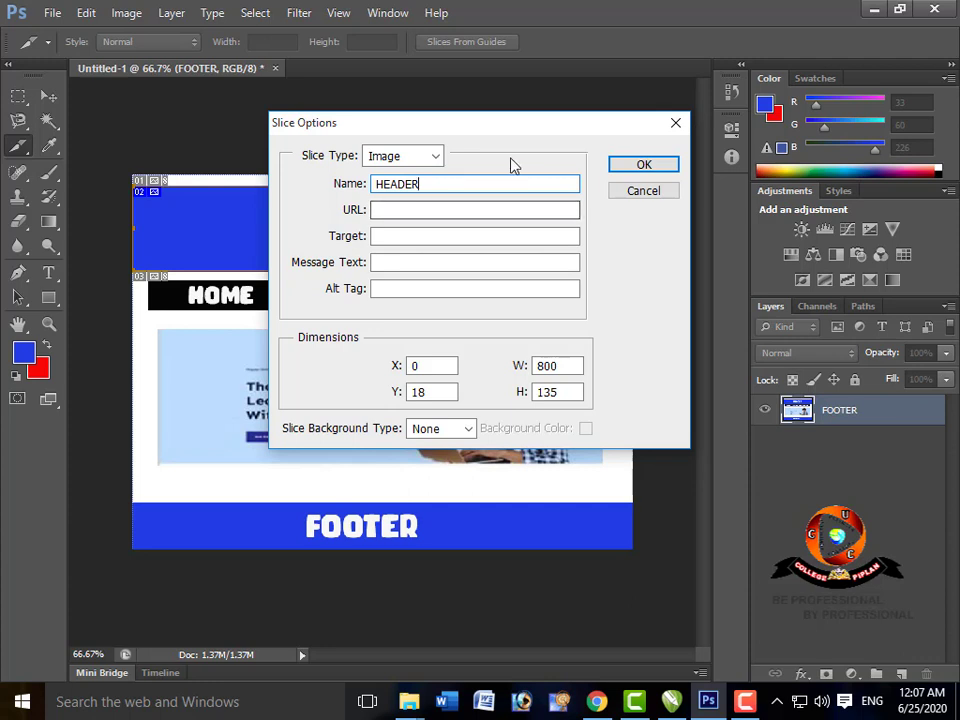
pyautogui.click(494, 213)
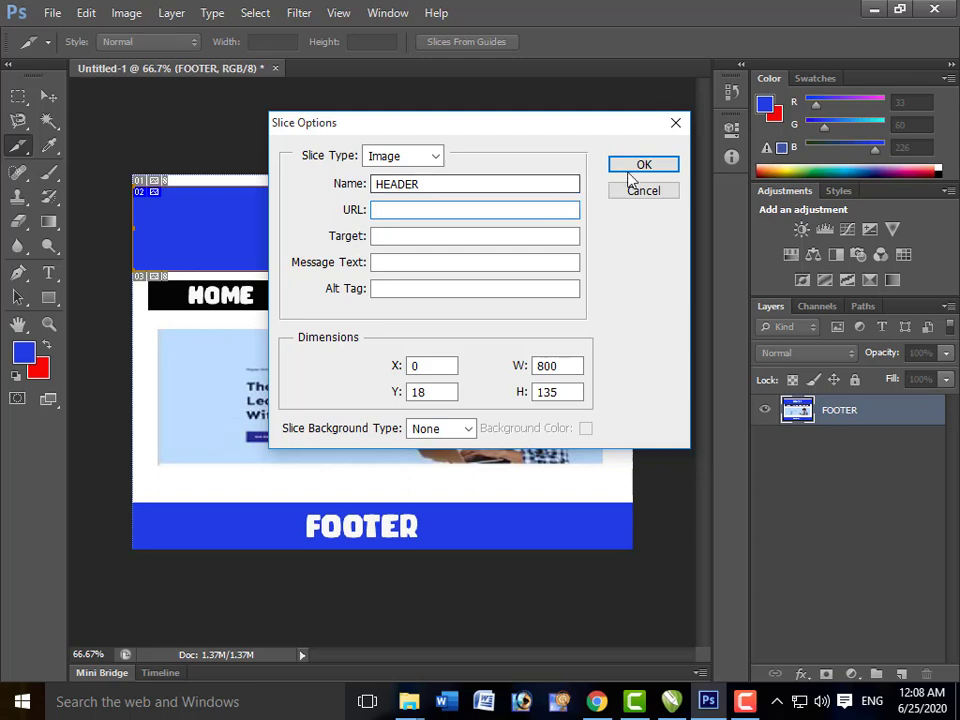
pyautogui.press('Return')
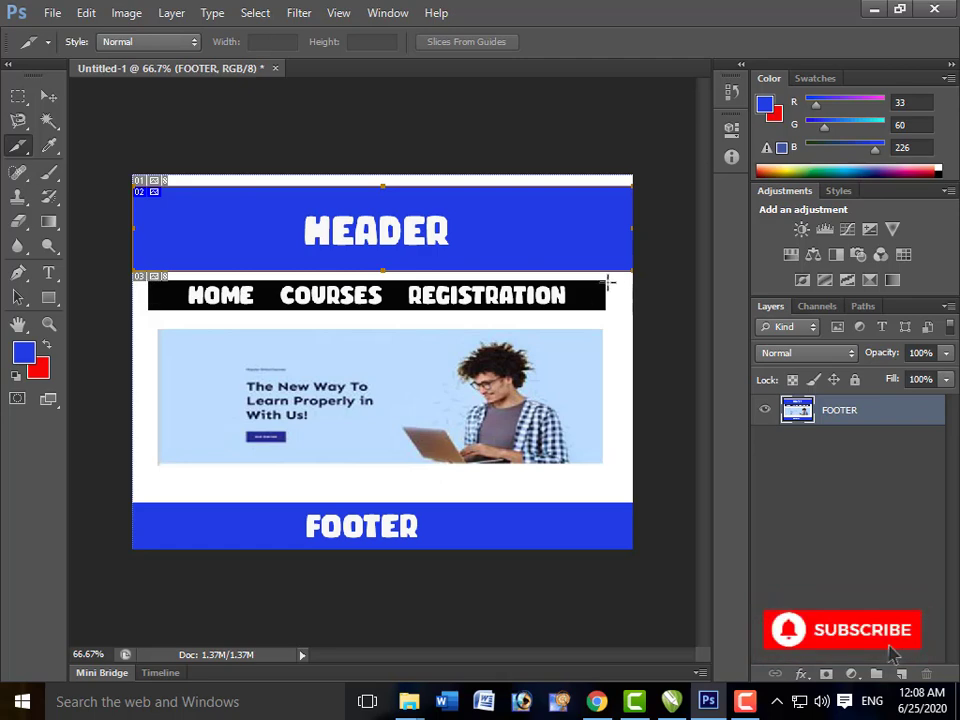
# - Draw a slice about 730 x 45 px around the black menu bar and divide it vertically into 3 evenly spaced slices
pyautogui.moveTo(264, 303); pyautogui.dragTo(149, 309)
pyautogui.moveTo(148, 309); pyautogui.dragTo(149, 309)
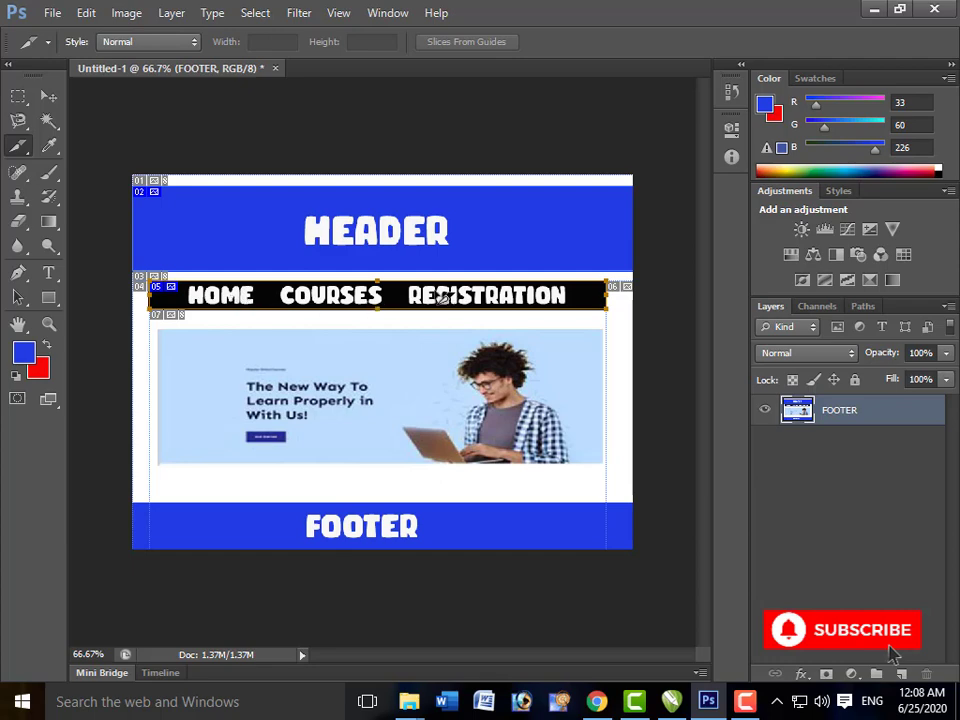
pyautogui.rightClick(430, 300)
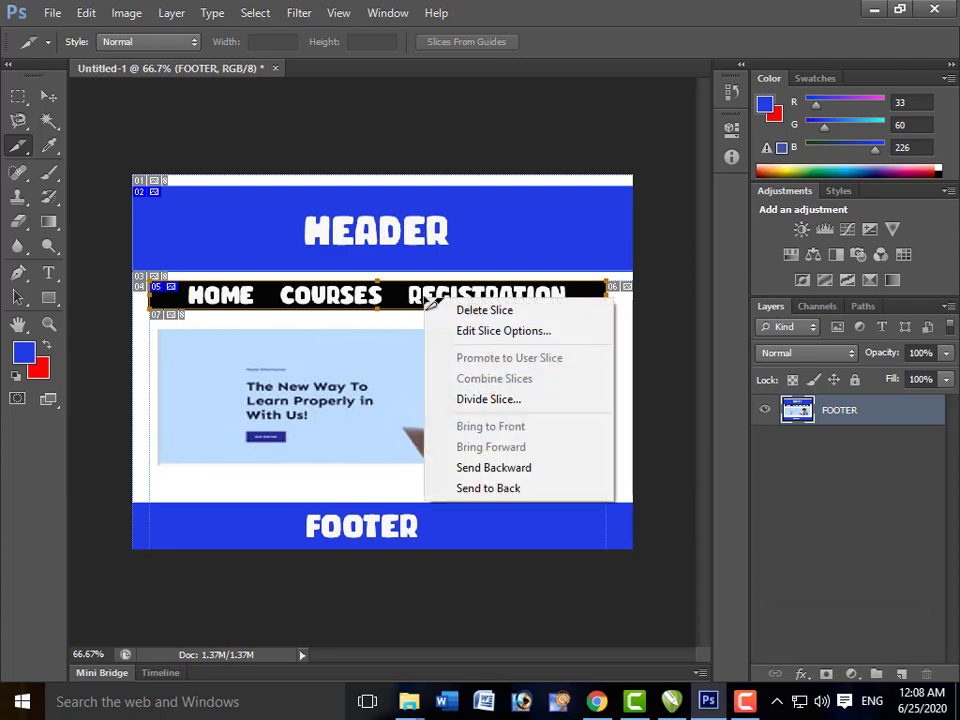
pyautogui.click(502, 408)
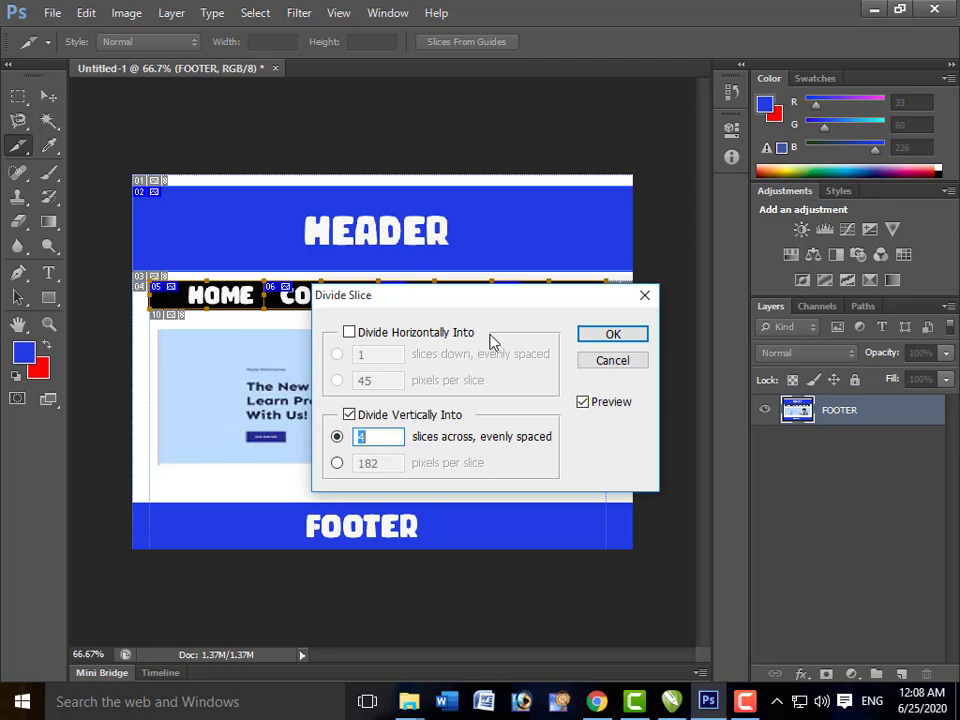
pyautogui.moveTo(480, 306); pyautogui.dragTo(665, 132)
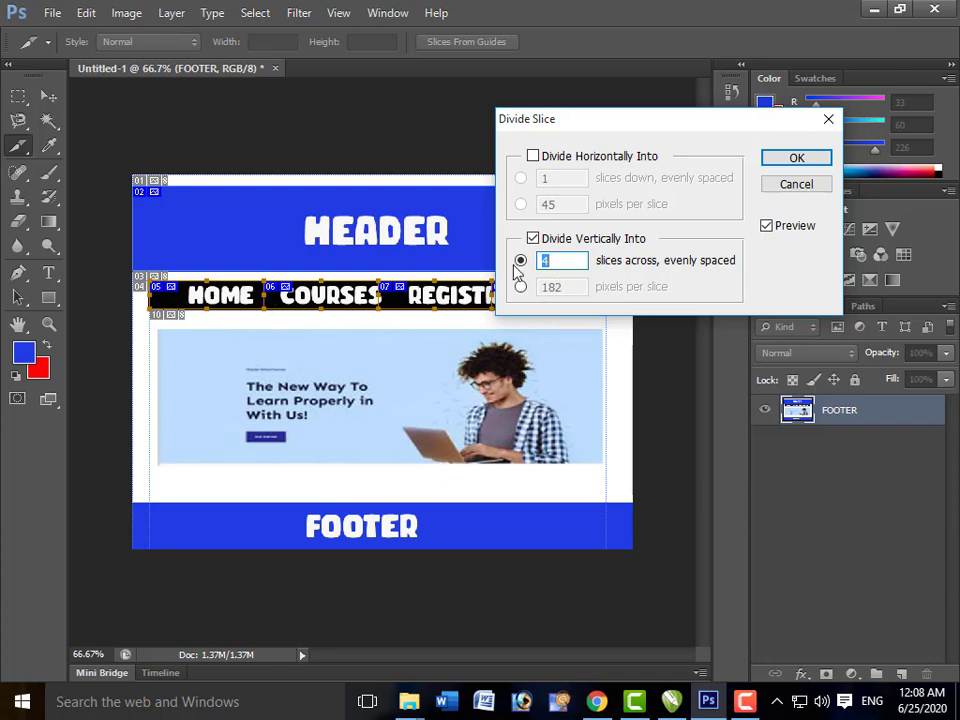
pyautogui.write('3')
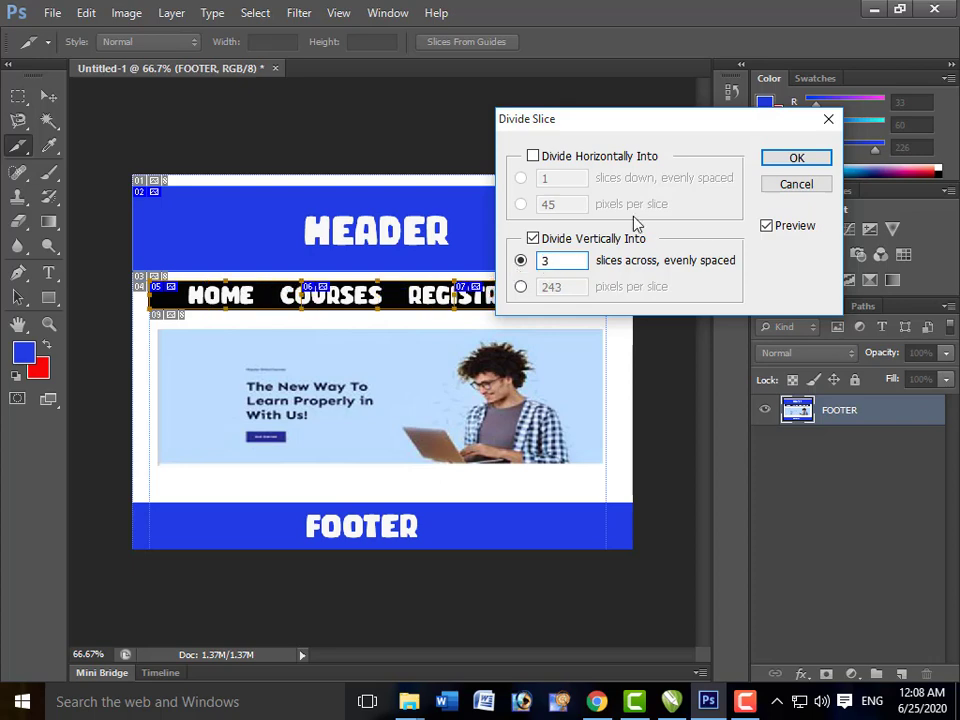
pyautogui.click(787, 162)
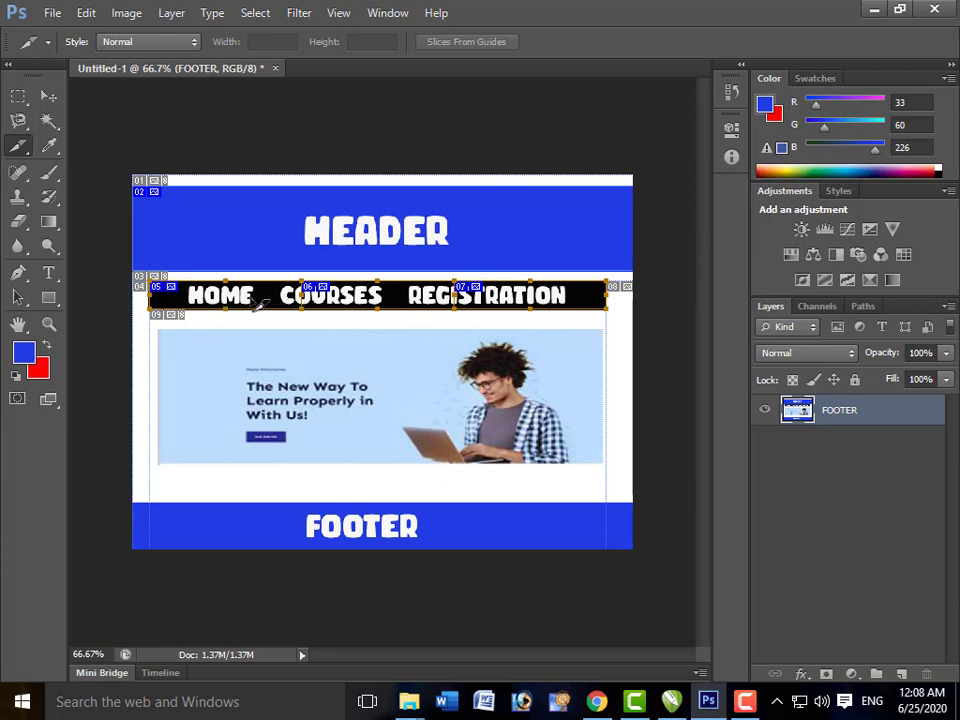
# - Use the Slice Select tool to make the first two menu slices meet in the gap between HOME and COURSES, the first about 193 px wide
pyautogui.rightClick(19, 150)
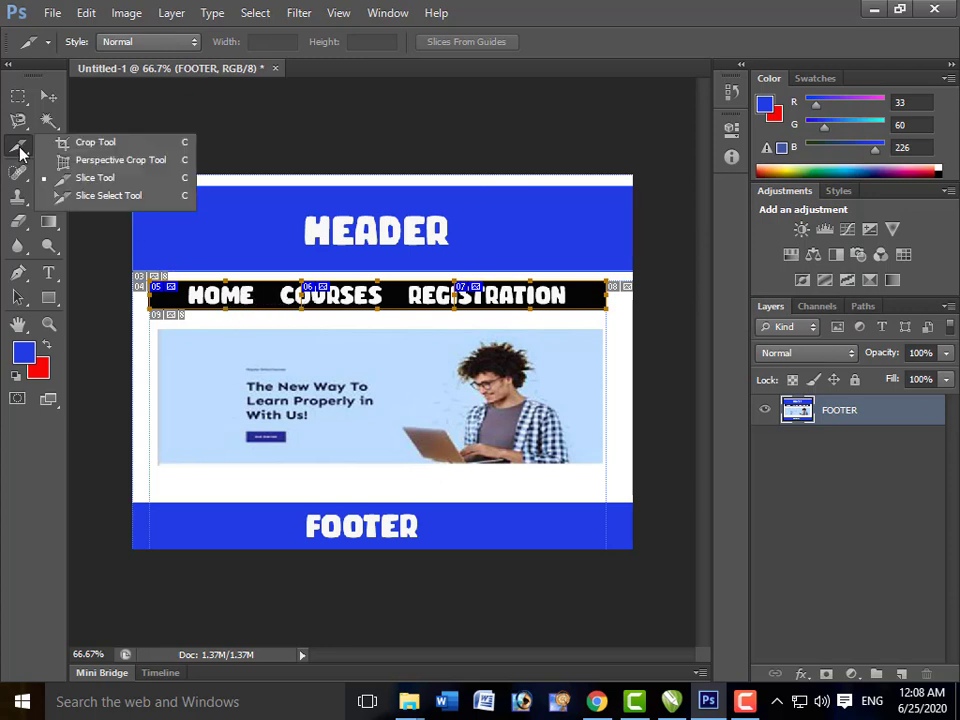
pyautogui.click(96, 198)
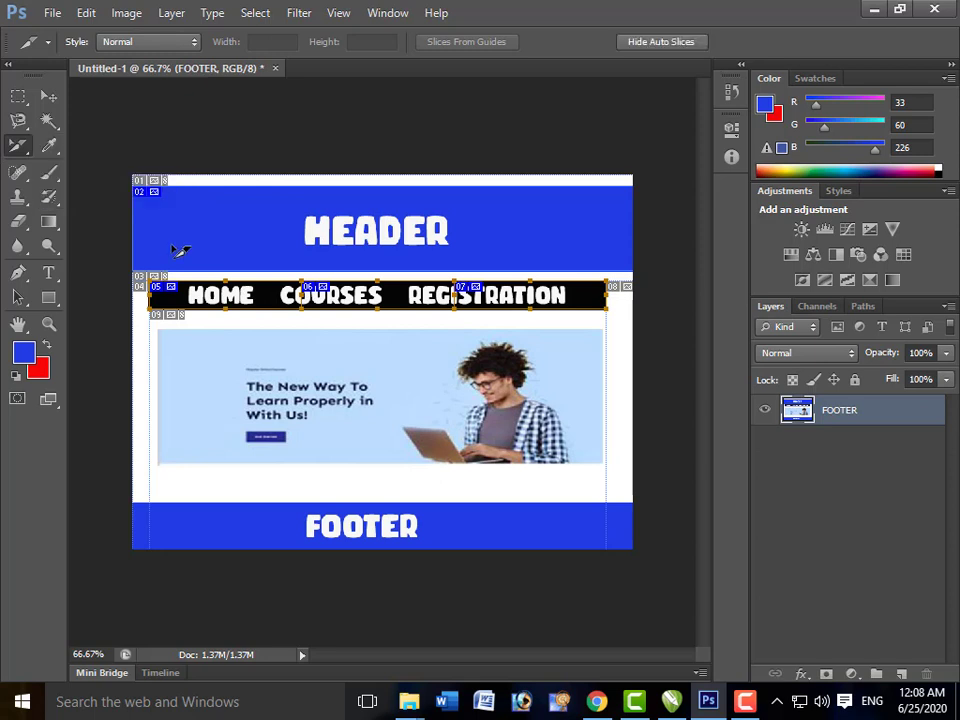
pyautogui.click(283, 295)
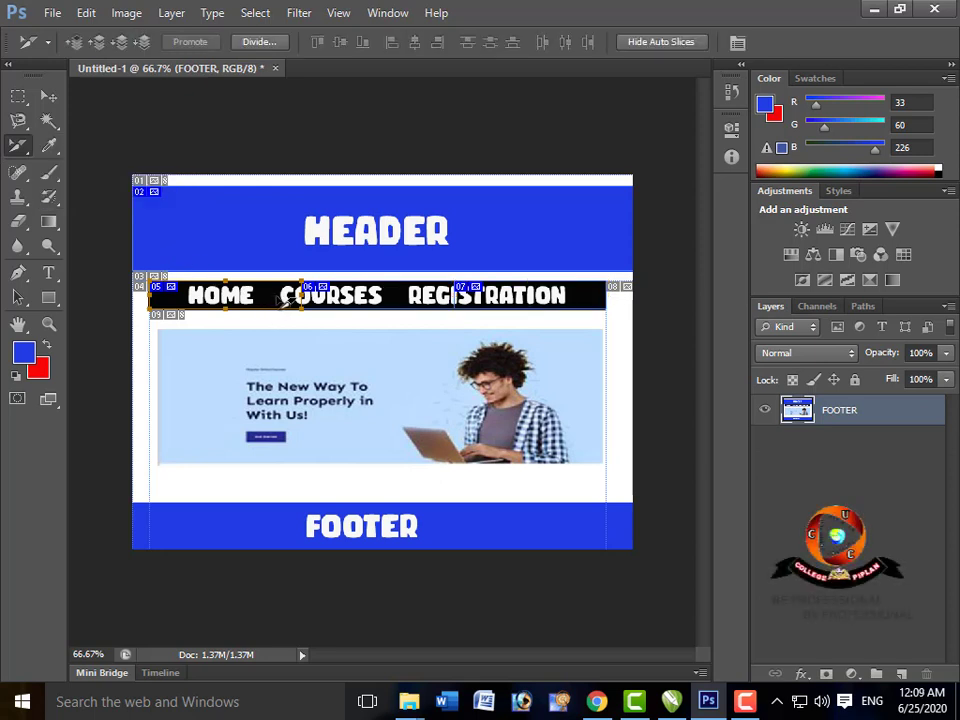
pyautogui.moveTo(303, 296); pyautogui.dragTo(269, 297)
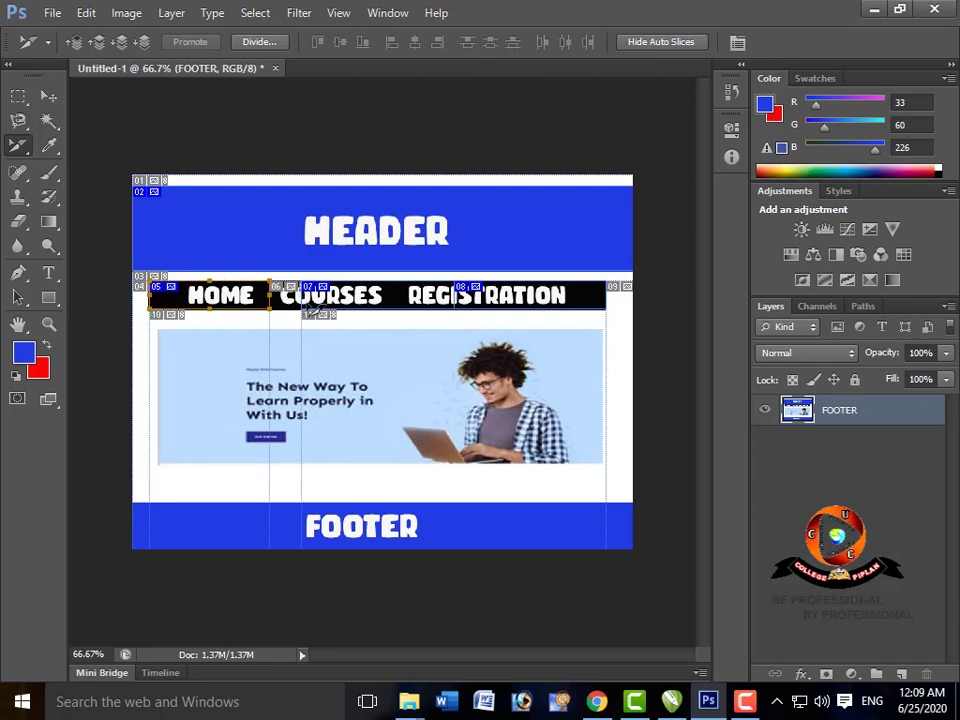
pyautogui.click(312, 298)
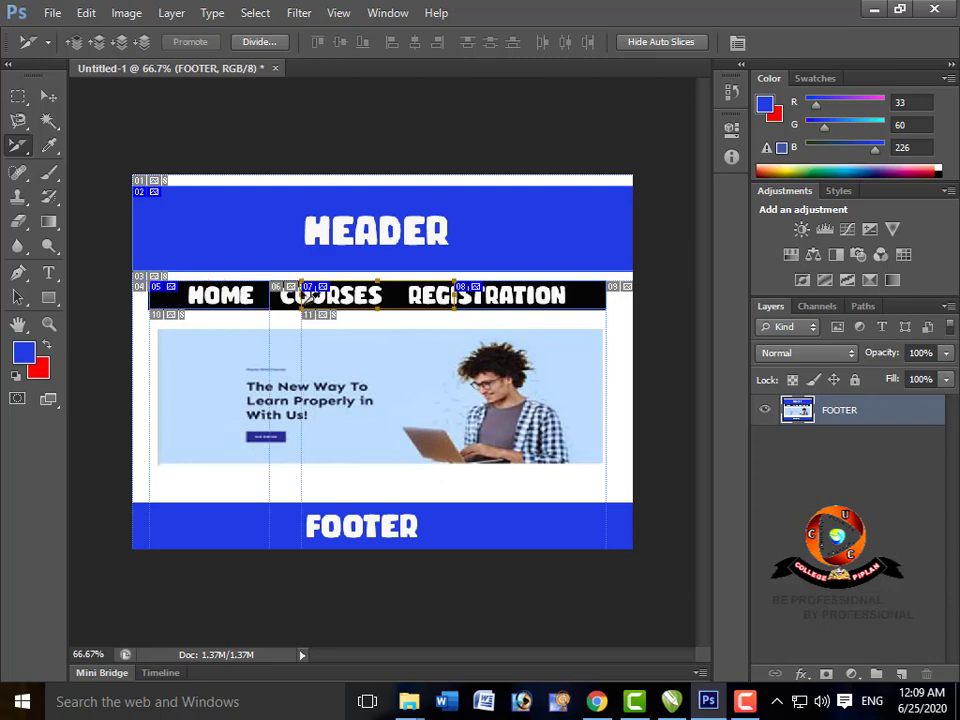
pyautogui.moveTo(303, 300); pyautogui.dragTo(247, 301)
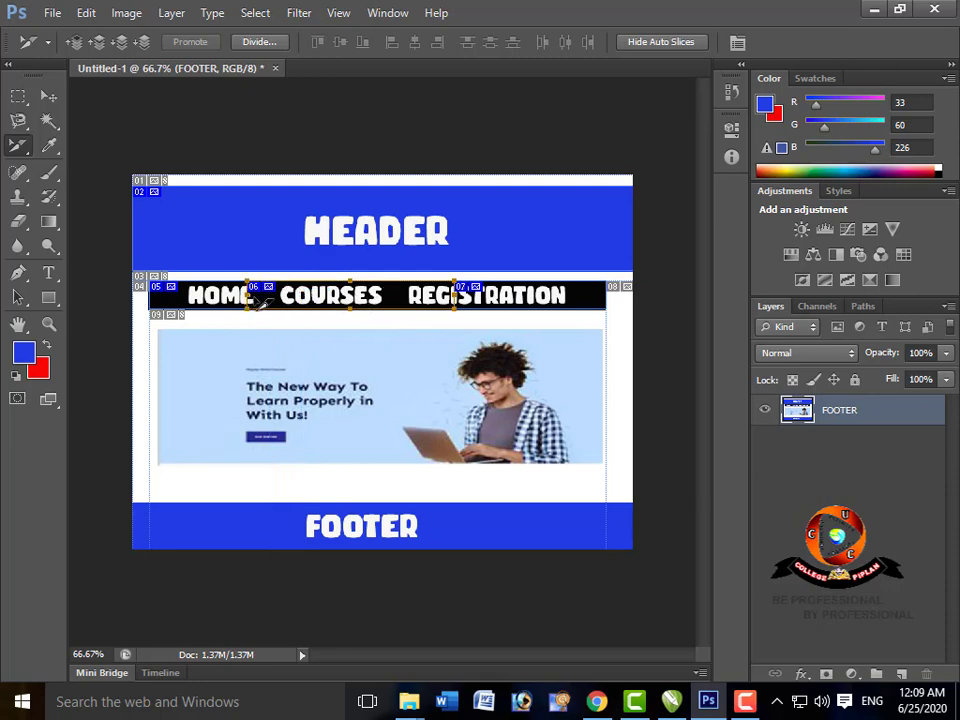
pyautogui.moveTo(255, 298); pyautogui.dragTo(278, 335)
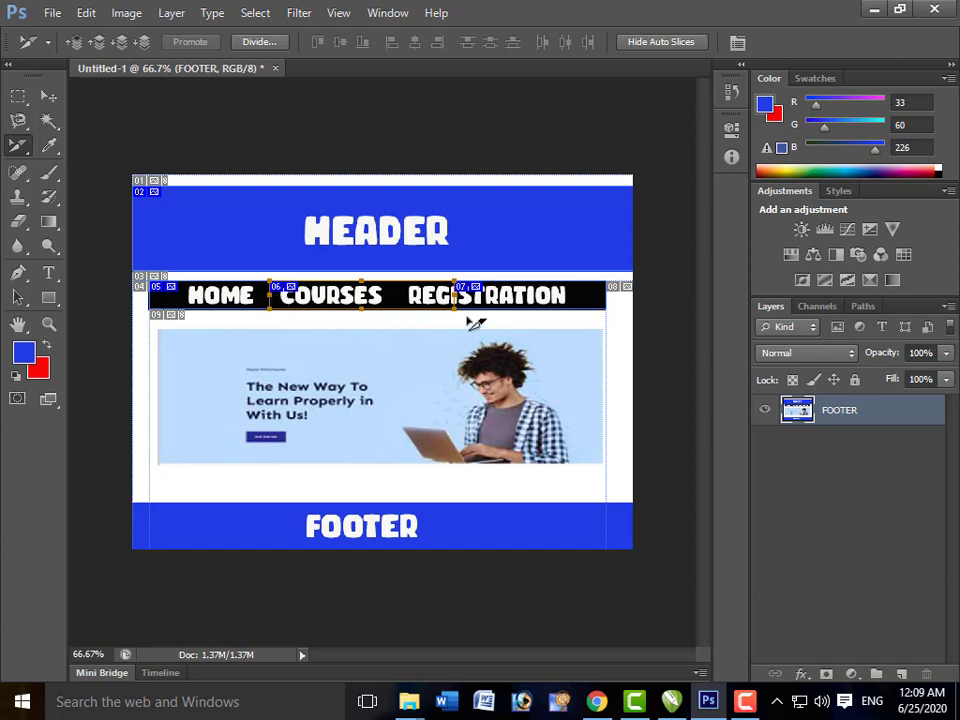
# - Resize the second and third menu slices so they meet in the gap between COURSES and REGISTRATION
pyautogui.click(494, 295)
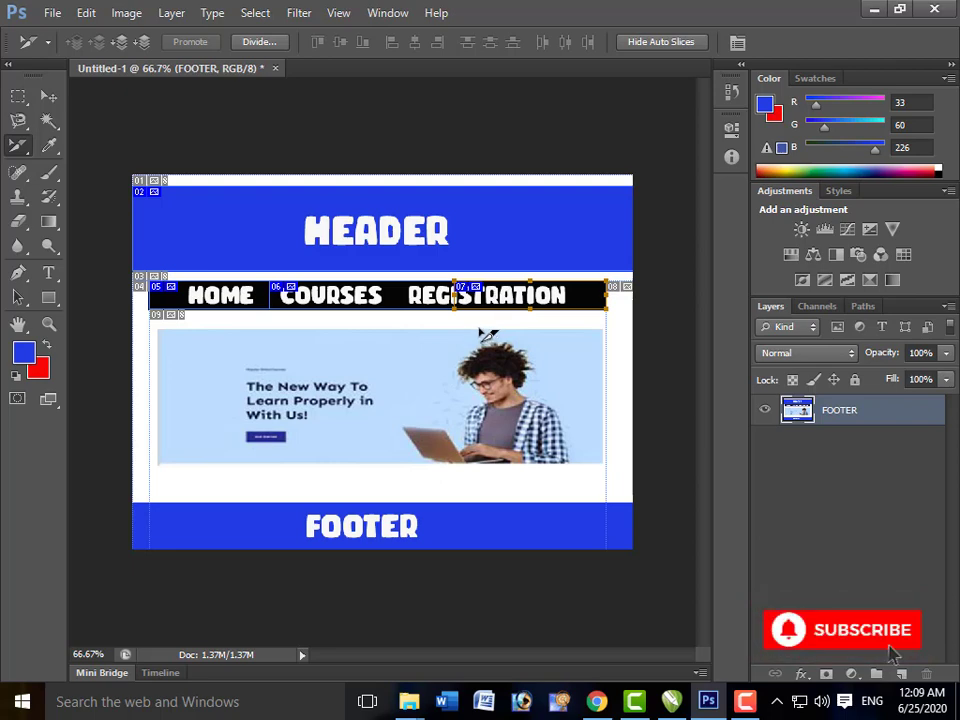
pyautogui.click(380, 300)
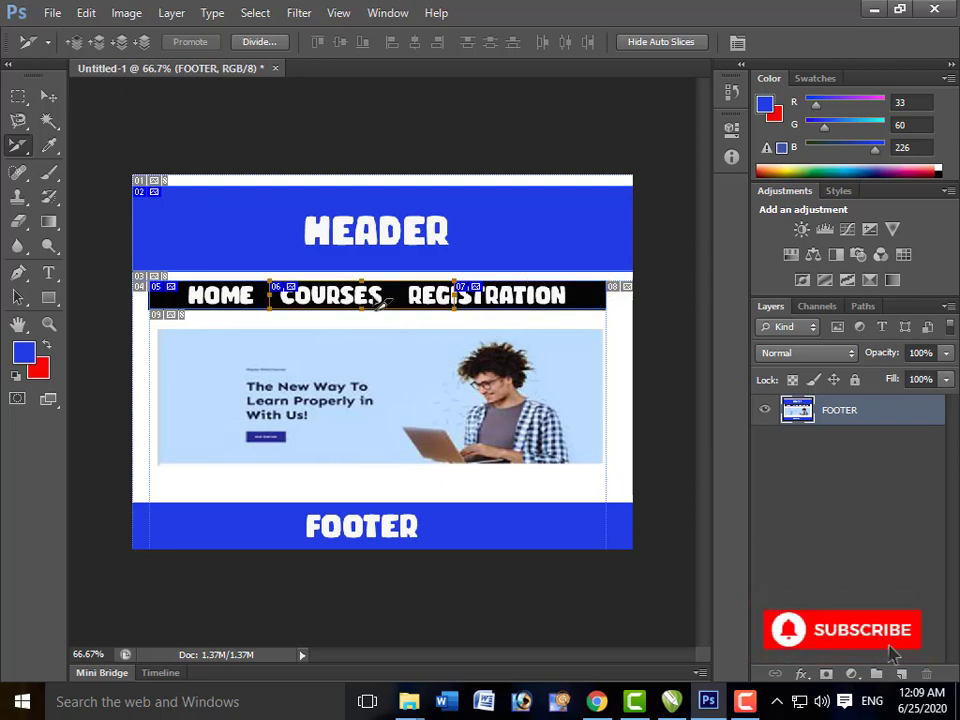
pyautogui.moveTo(452, 298); pyautogui.dragTo(406, 300)
pyautogui.click(477, 306)
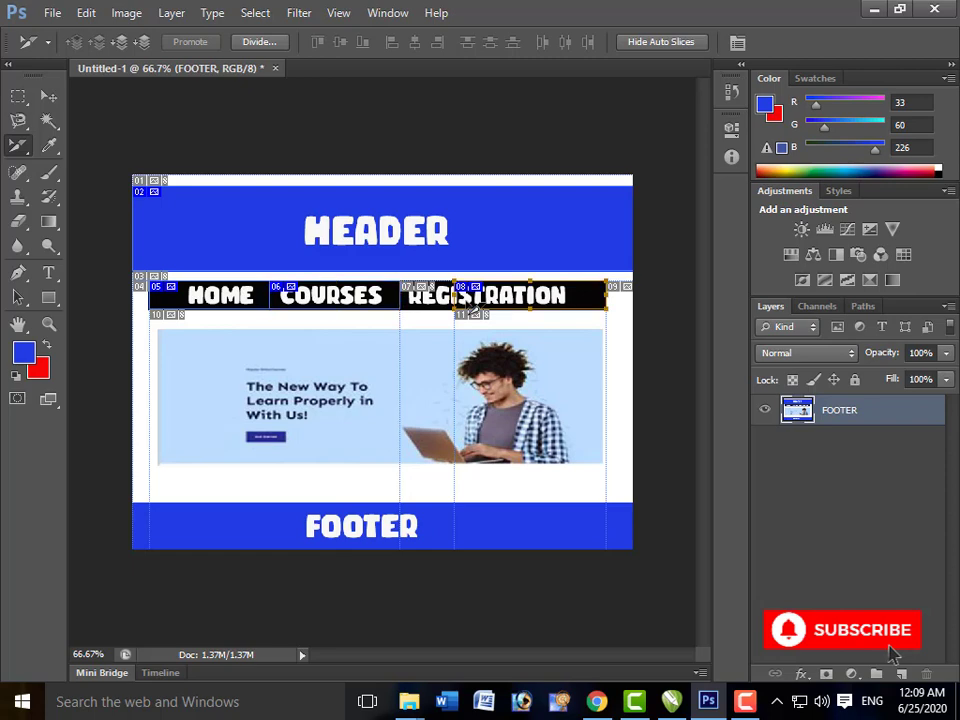
pyautogui.moveTo(427, 303); pyautogui.dragTo(401, 305)
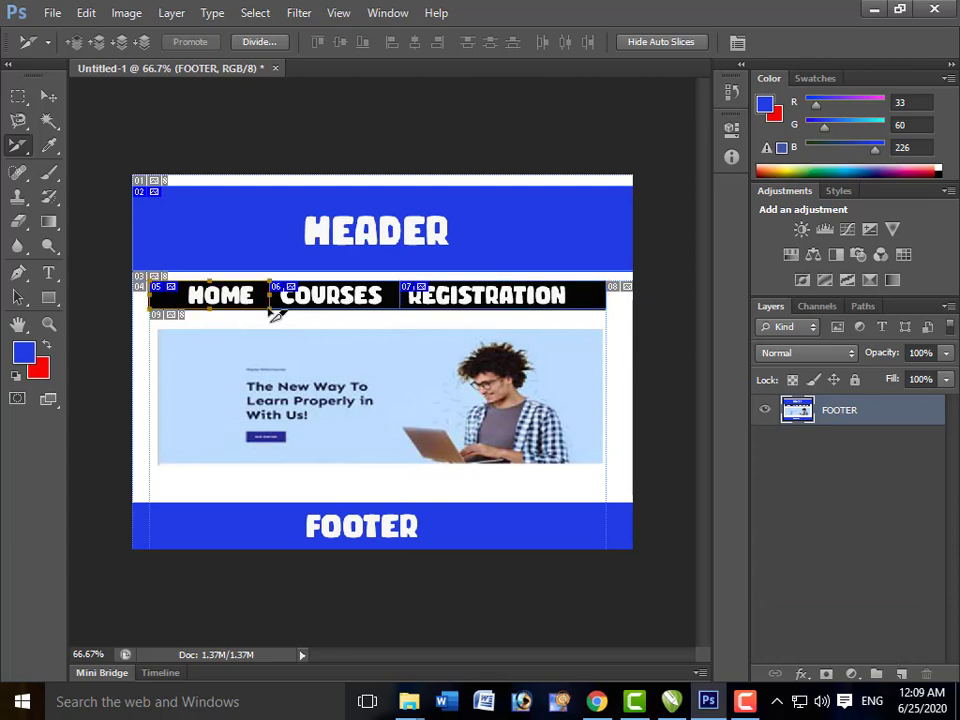
# - Open the slice options of the HOME menu slice and name it "HOME"
pyautogui.click(229, 304)
pyautogui.rightClick(250, 300)
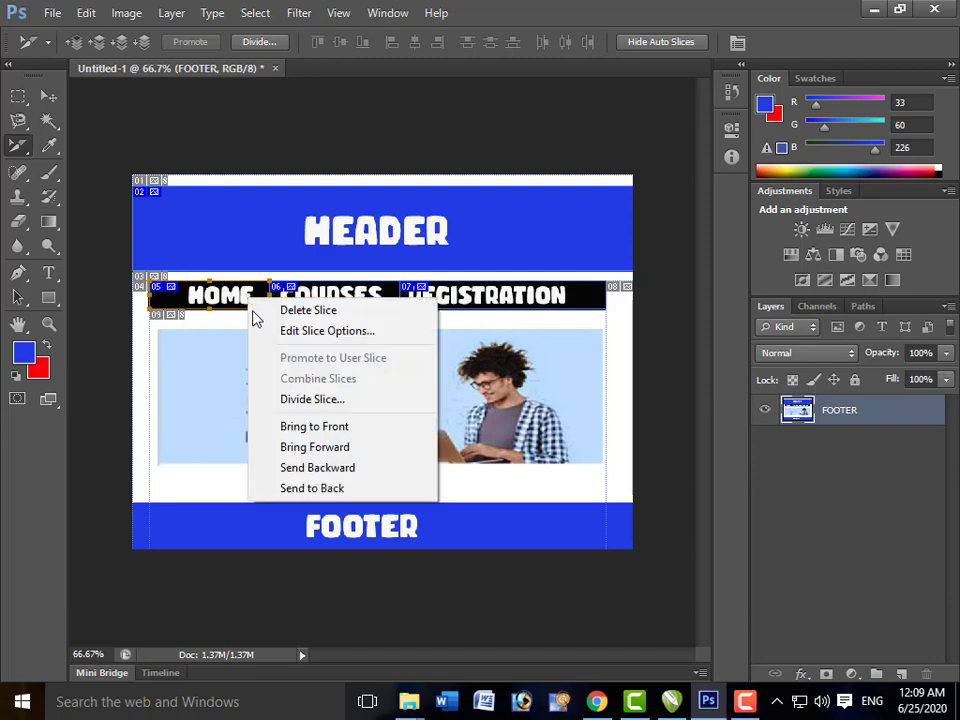
pyautogui.click(322, 331)
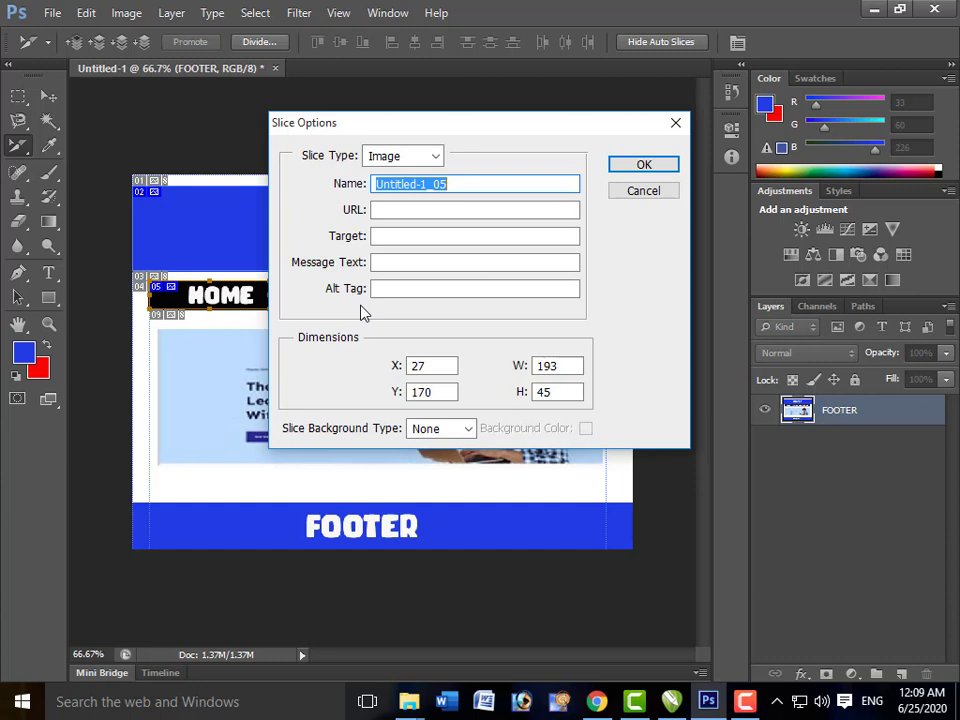
pyautogui.write('HO')
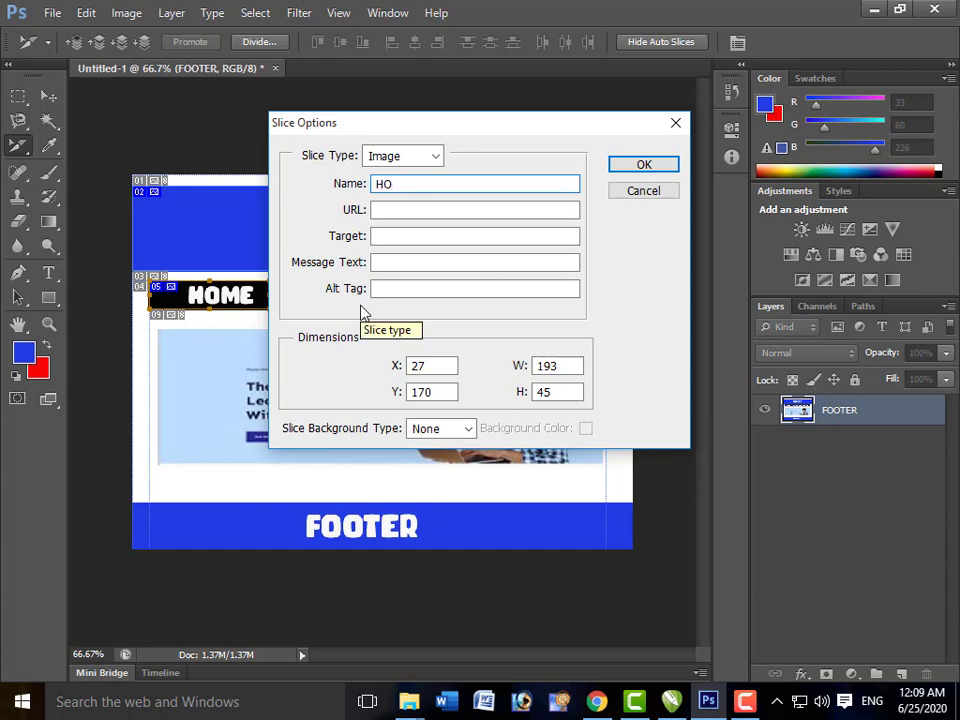
pyautogui.write('ME')
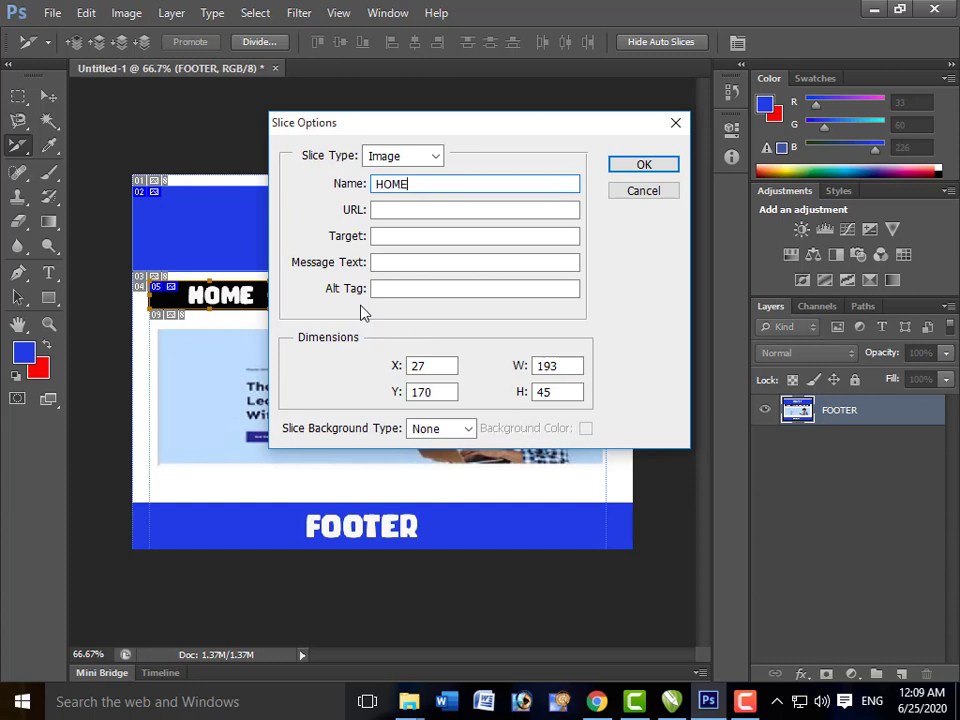
# - Copy the path of the WEB folder in File Explorer and paste it into Photoshop as the HOME slice's URL
pyautogui.click(412, 210)
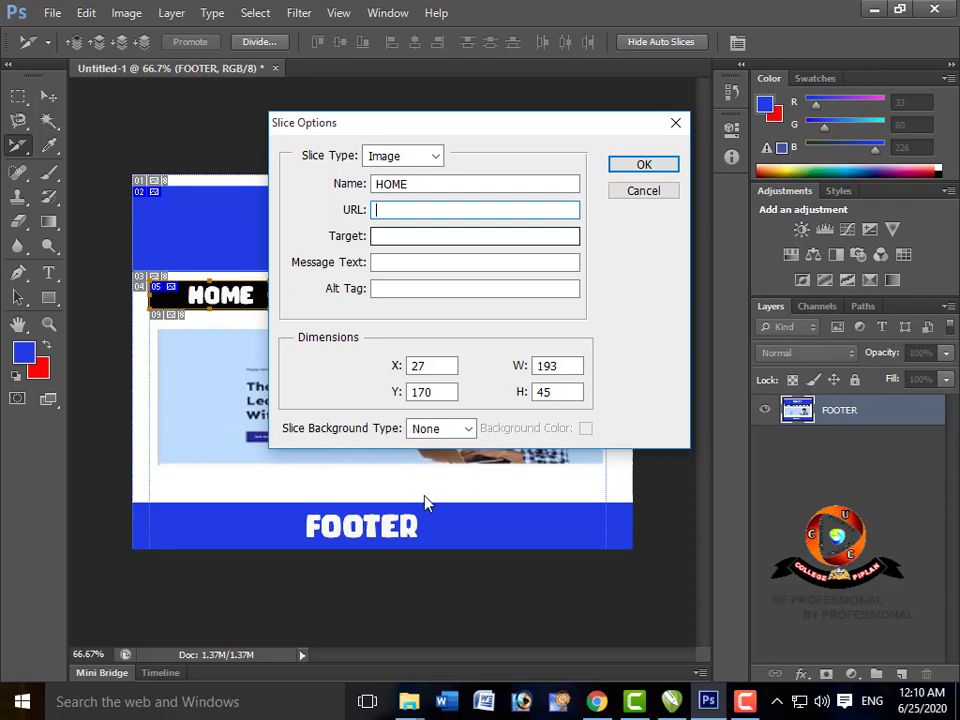
pyautogui.click(428, 704)
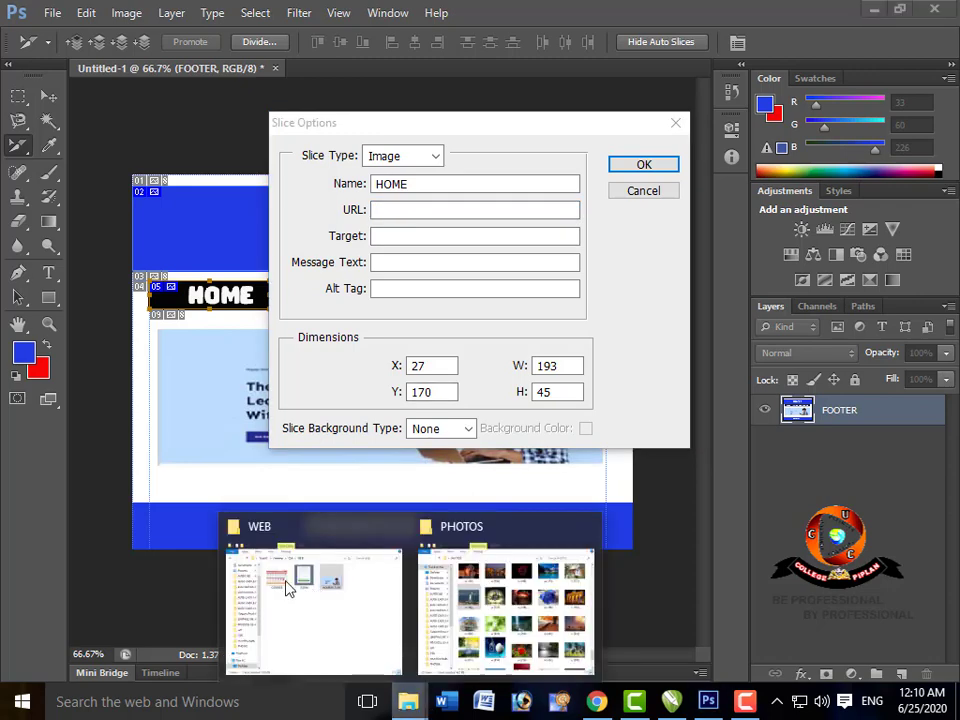
pyautogui.click(350, 628)
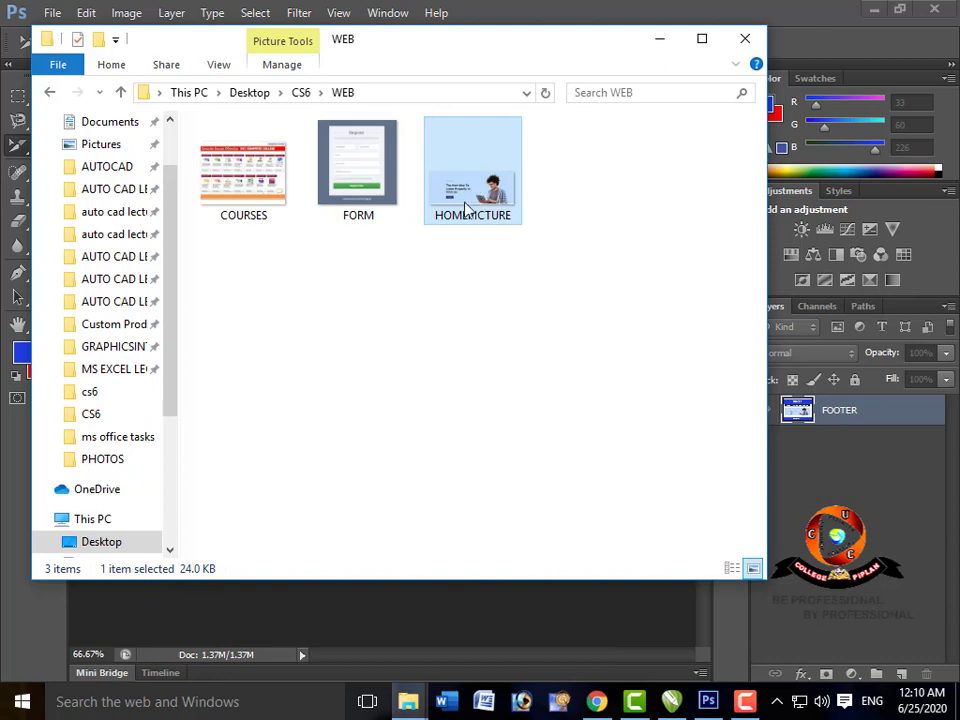
pyautogui.moveTo(482, 241)
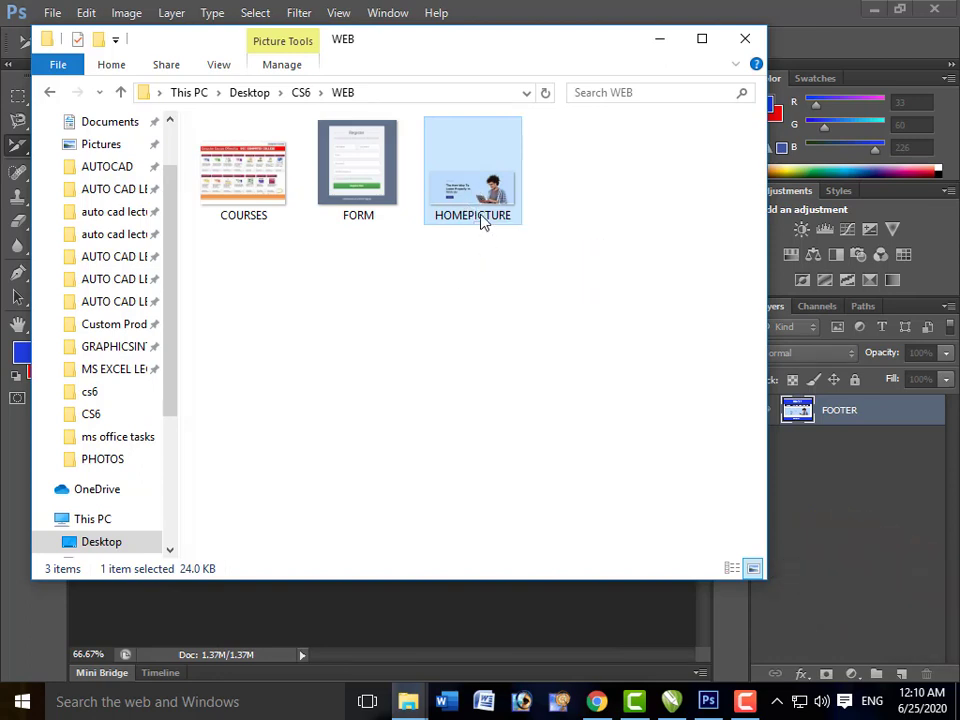
pyautogui.moveTo(480, 214)
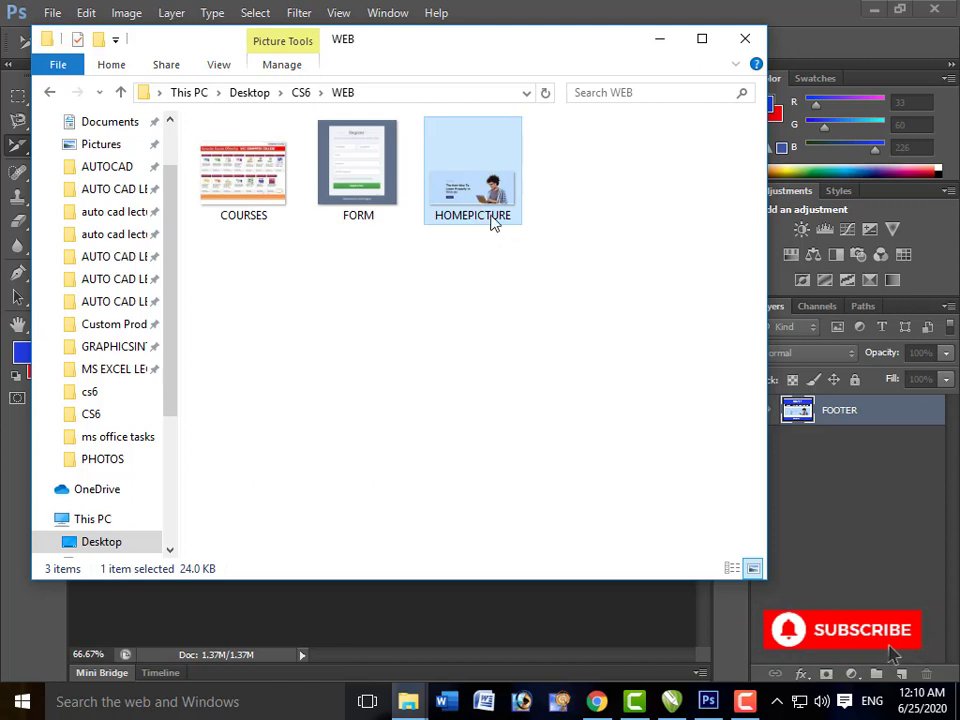
pyautogui.click(378, 96)
pyautogui.hotkey('ctrl', 'c')
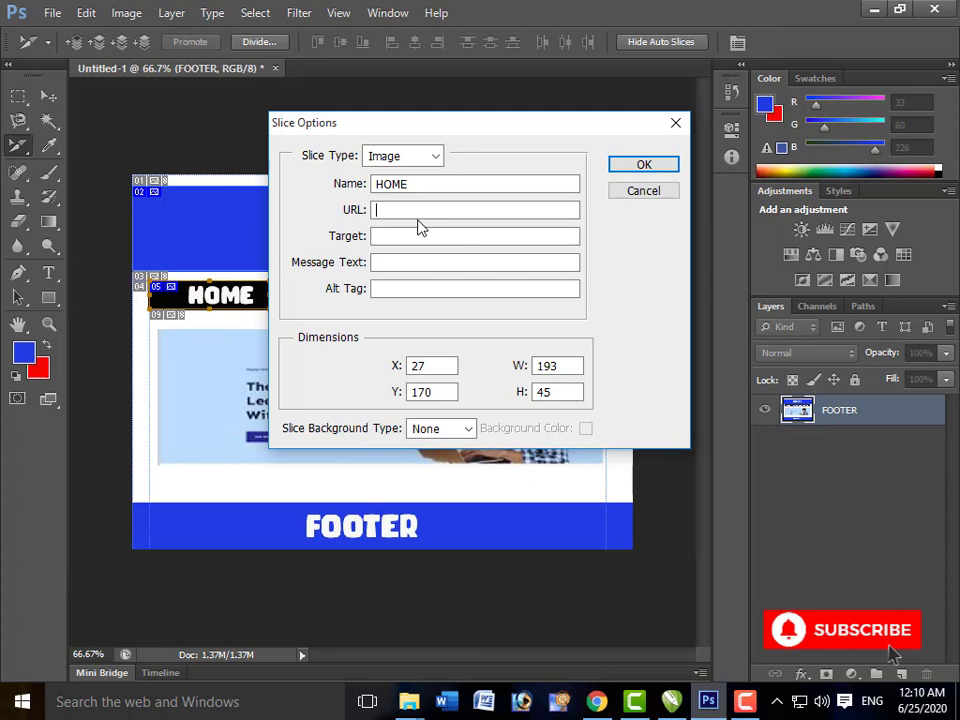
pyautogui.click(419, 212)
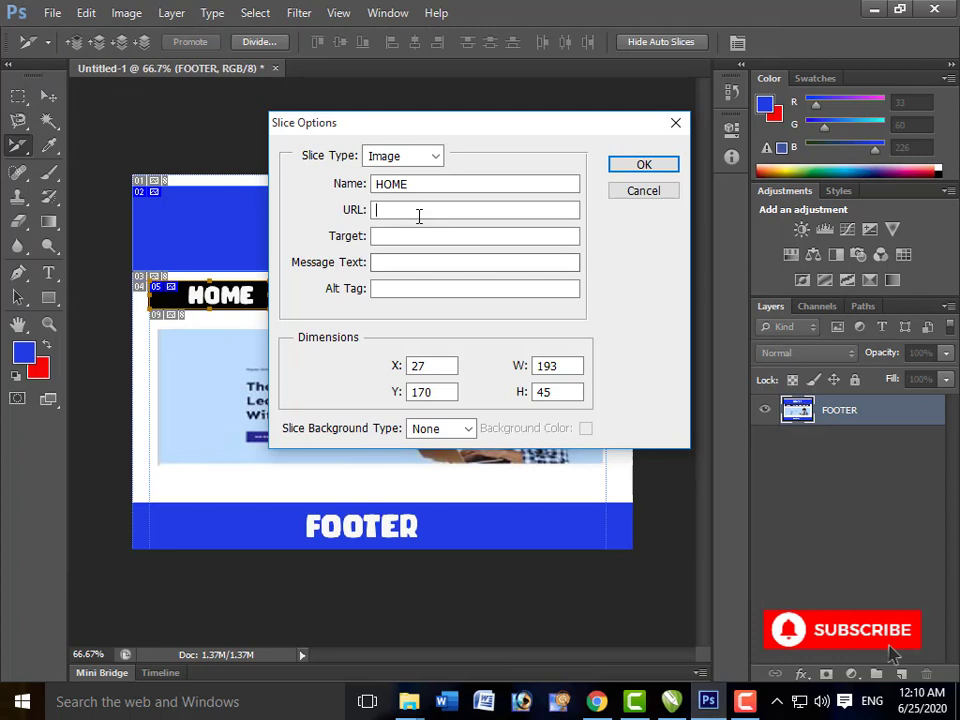
pyautogui.hotkey('ctrl', 'v')
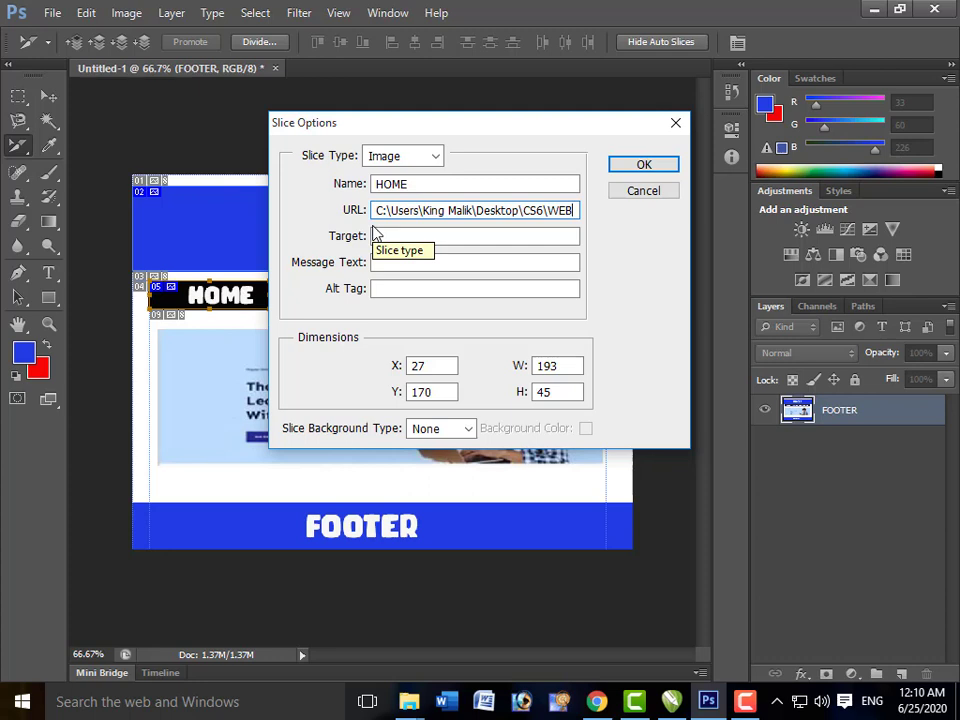
# - Complete the HOME slice's URL by appending "\HOMEPICTURE.JPG" to the folder path, and apply the slice options
pyautogui.write('\\')
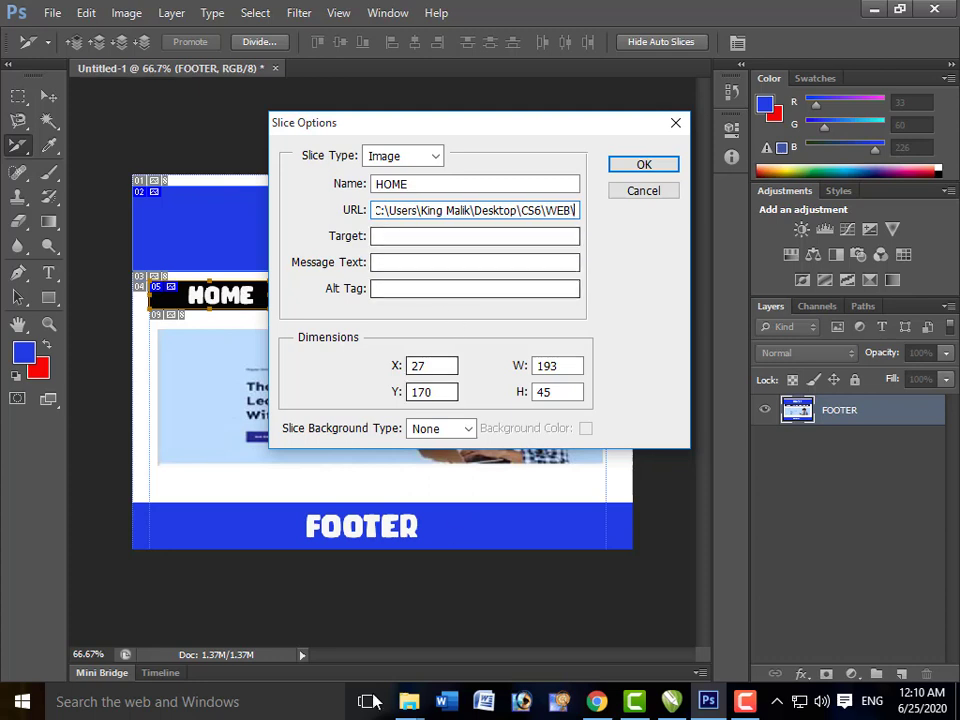
pyautogui.moveTo(409, 701)
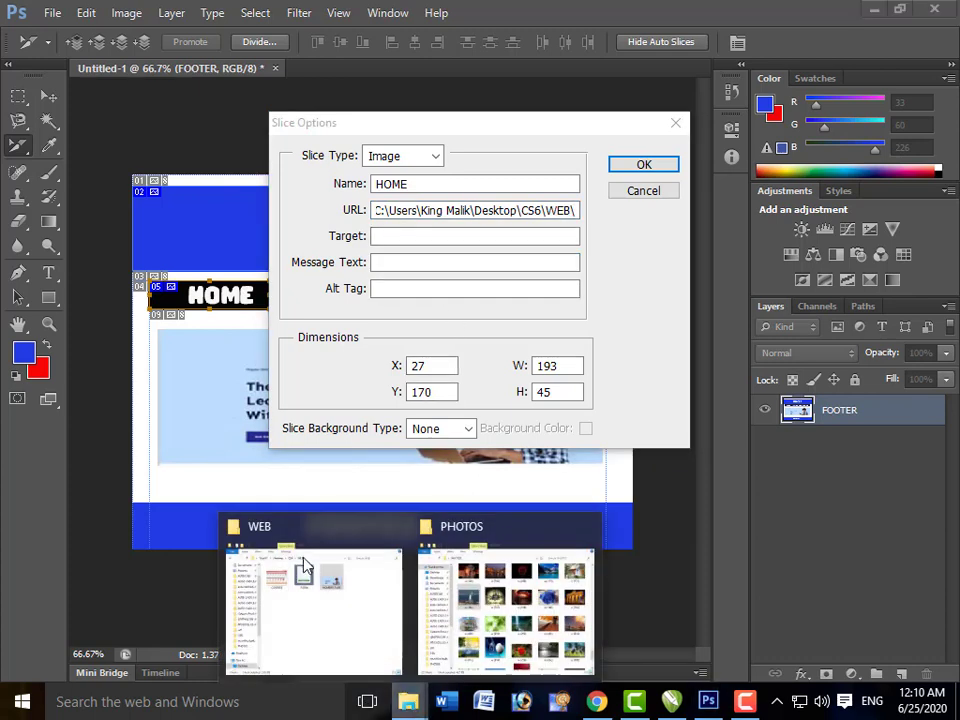
pyautogui.click(304, 568)
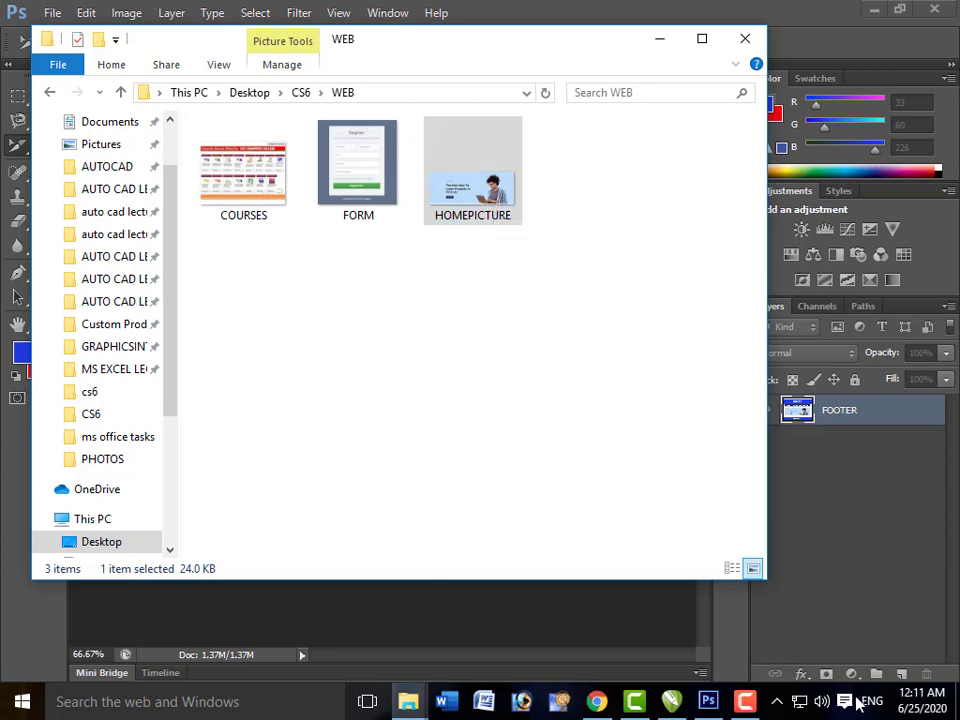
pyautogui.click(709, 703)
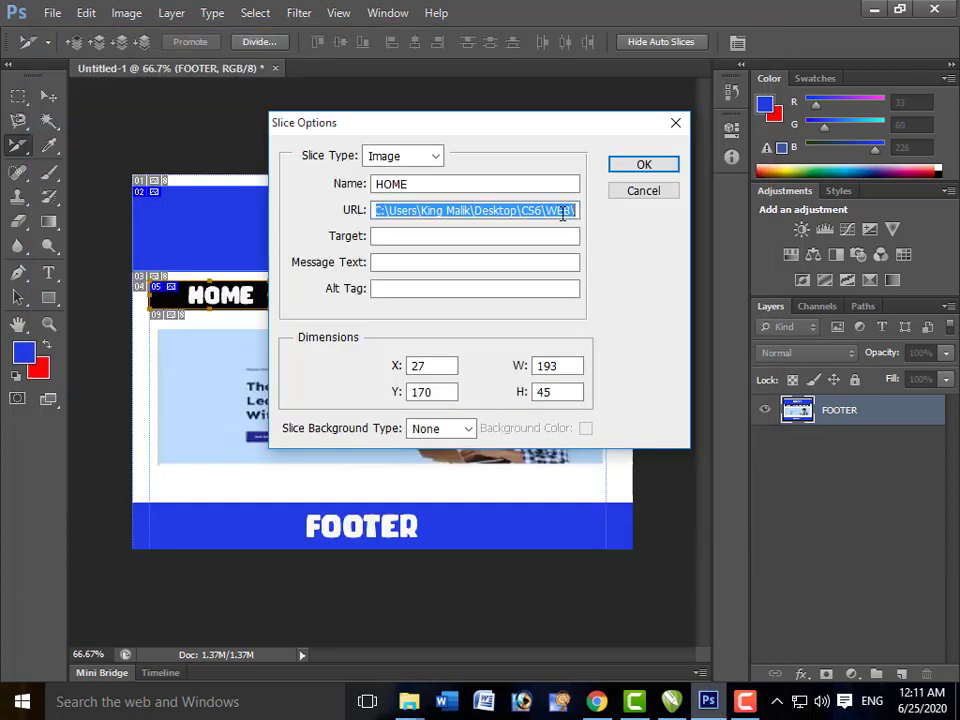
pyautogui.click(563, 211)
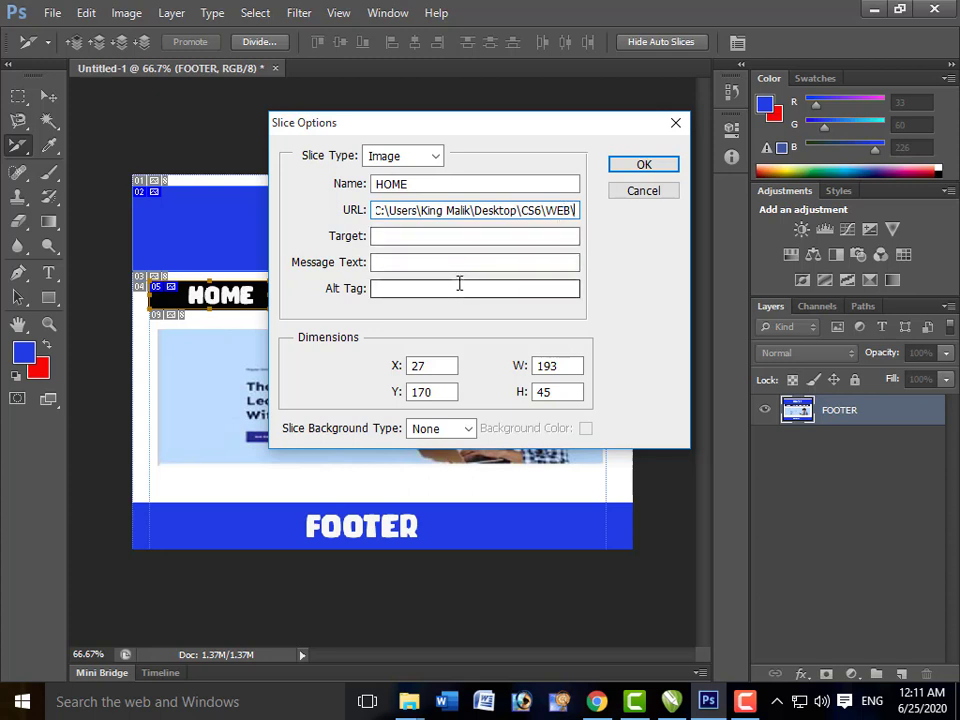
pyautogui.write('HOMEPI')
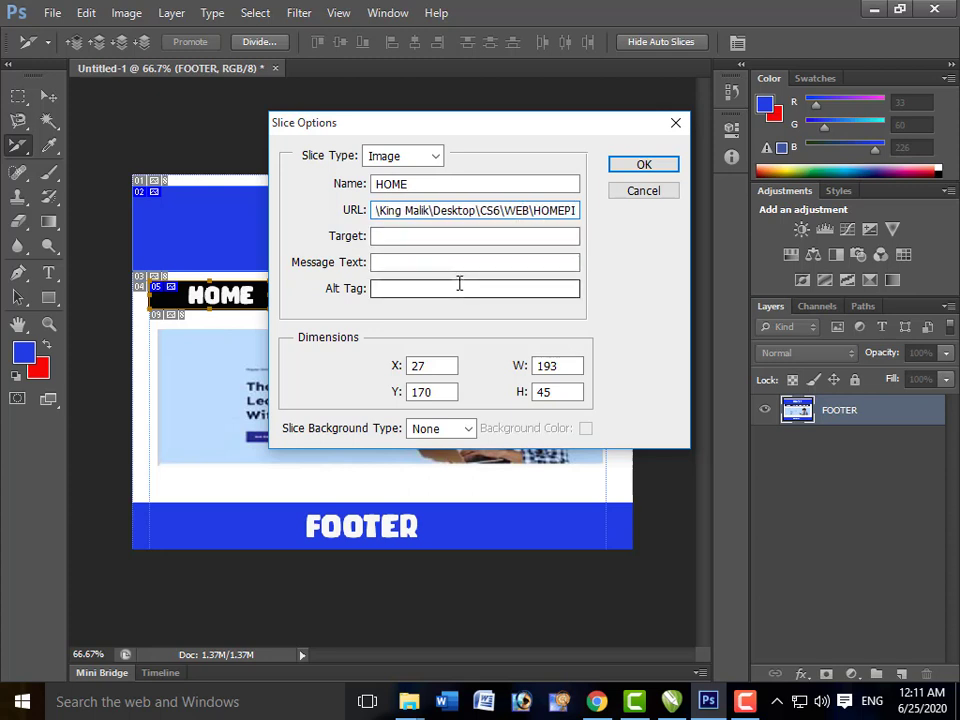
pyautogui.write('CTURE')
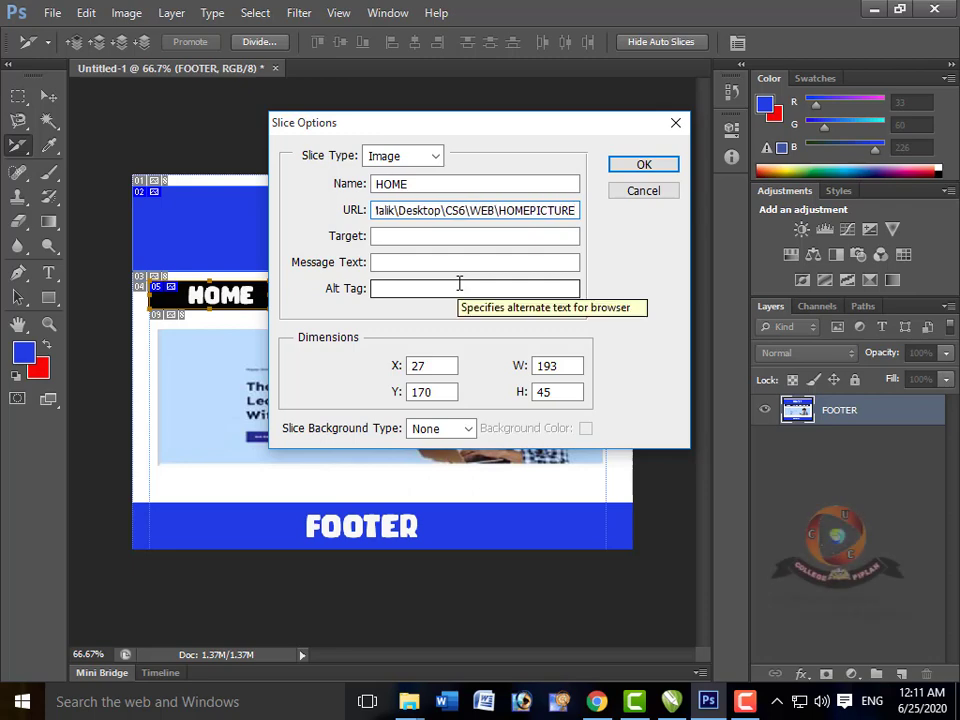
pyautogui.write('.JPG')
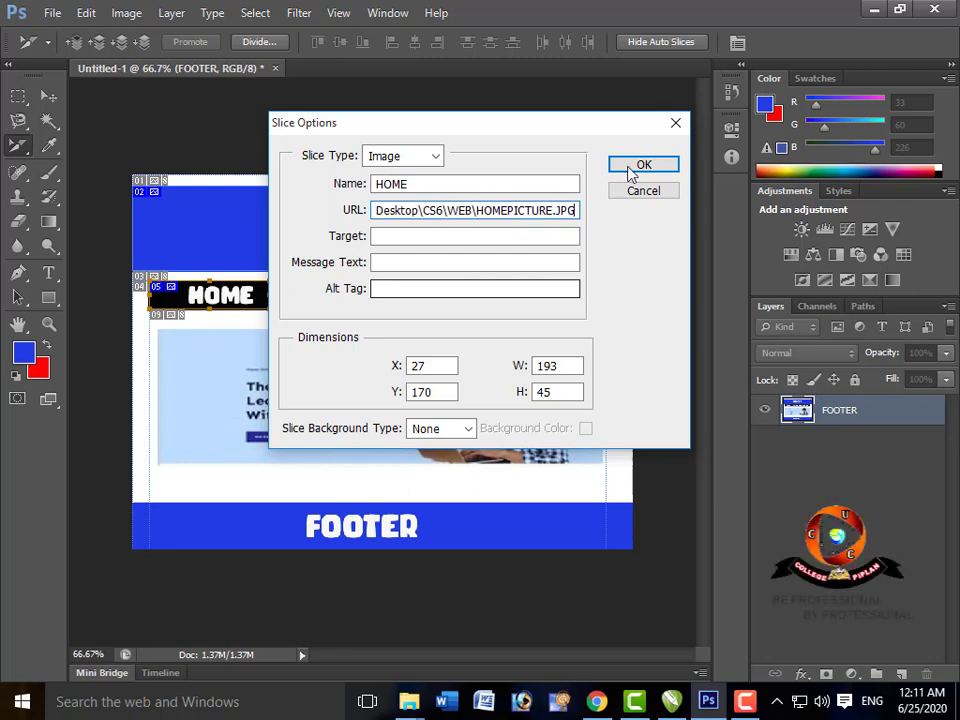
pyautogui.click(630, 168)
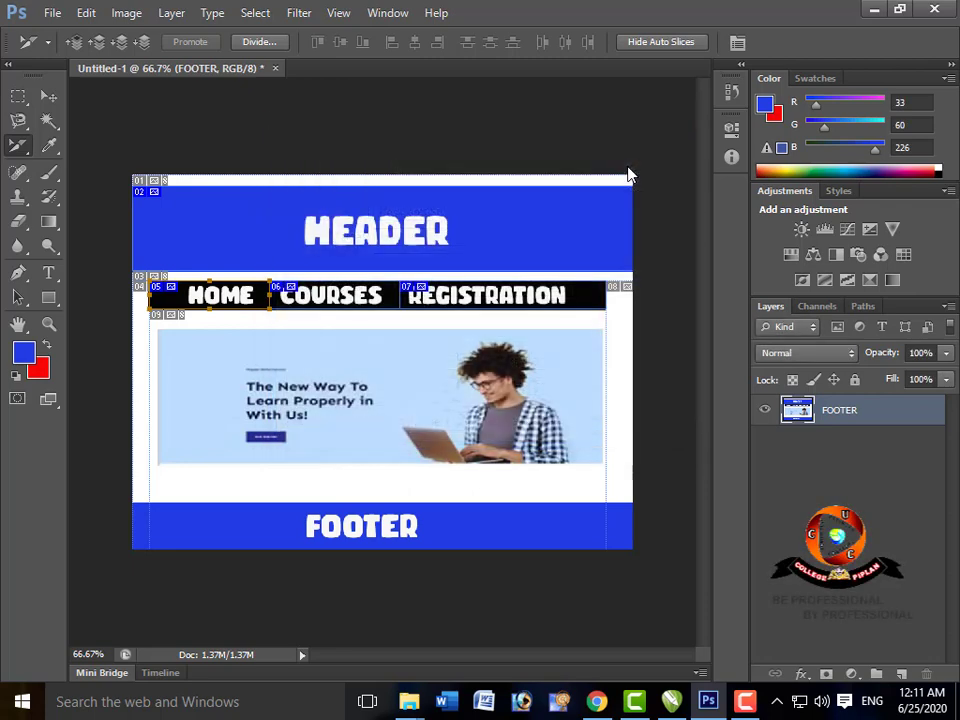
# - Open the slice options of the COURSES menu slice and name it "COURSES"
pyautogui.click(388, 302)
pyautogui.rightClick(352, 311)
pyautogui.rightClick(344, 293)
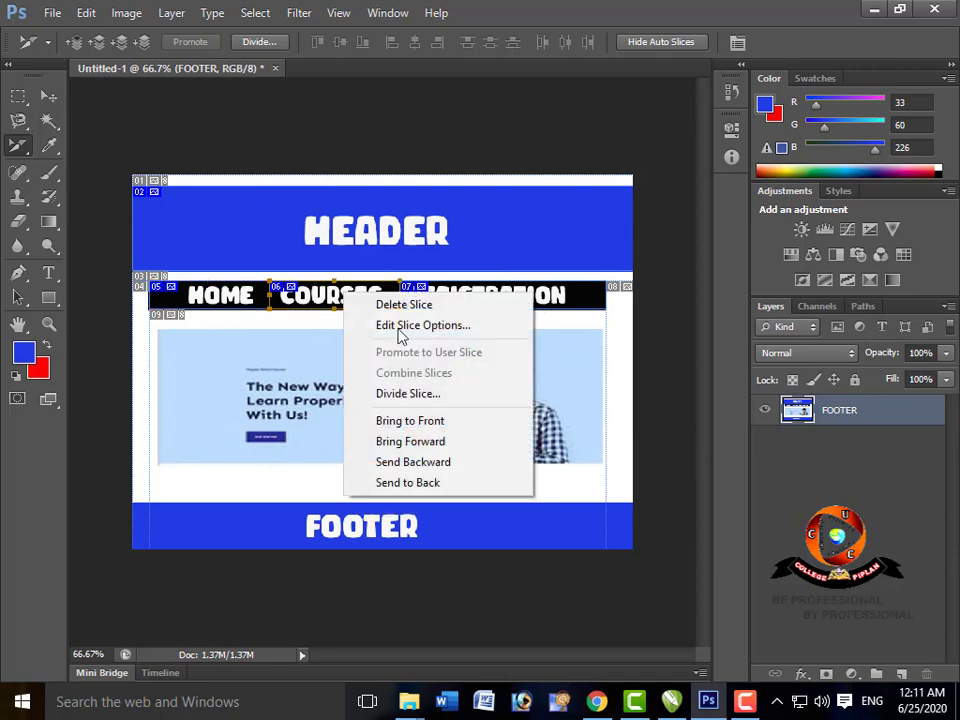
pyautogui.click(398, 328)
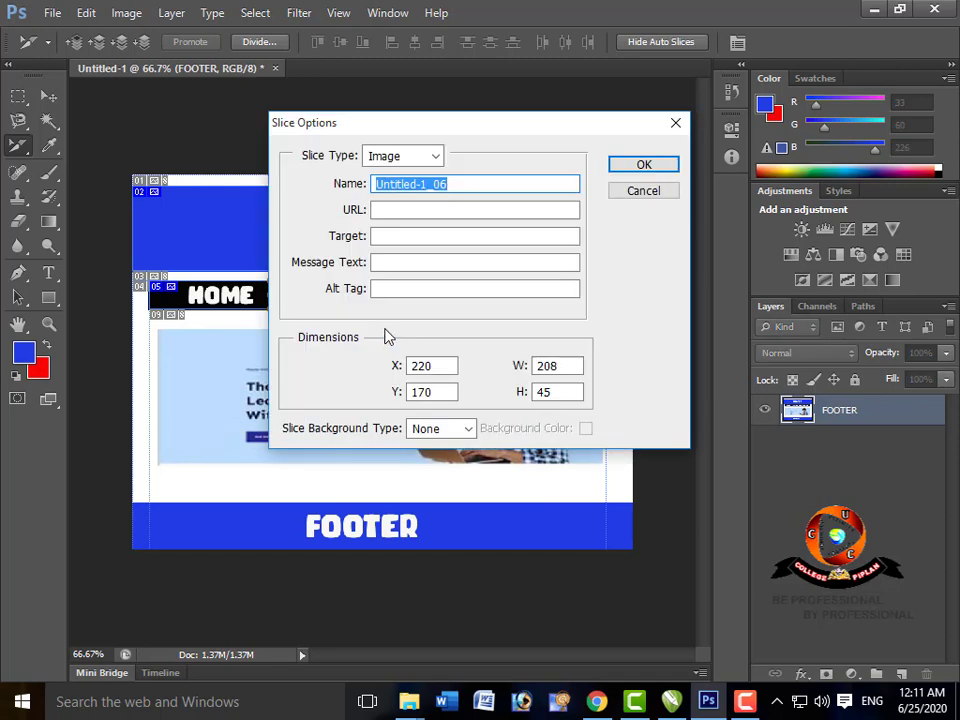
pyautogui.write('COURSE')
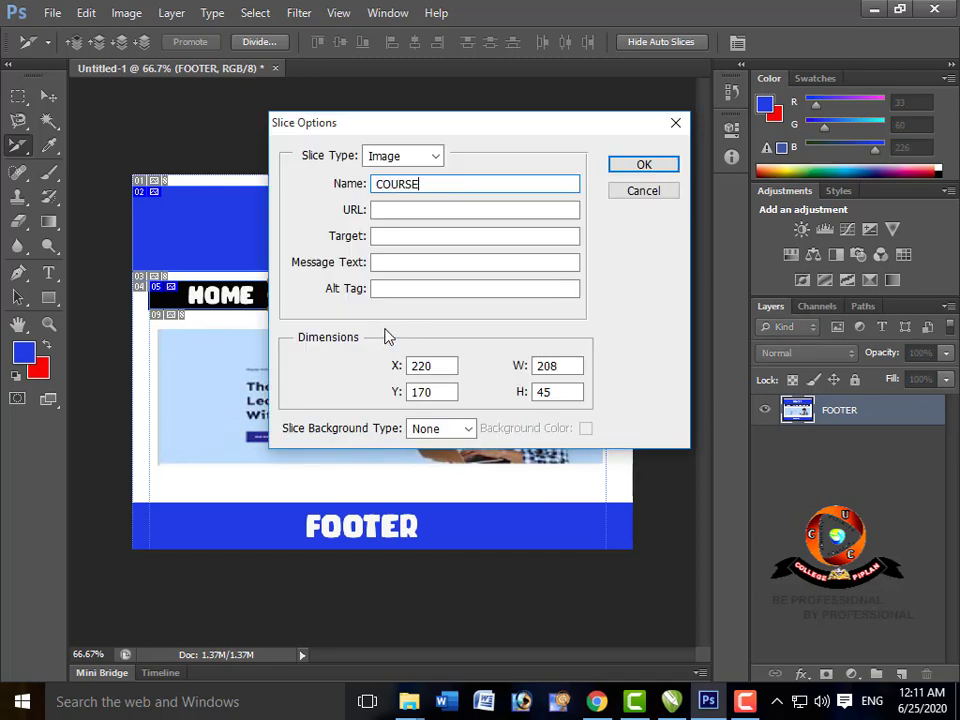
pyautogui.write('S')
# - Copy the WEB folder's path from File Explorer and paste it into Photoshop as the COURSES slice's URL
pyautogui.click(328, 606)
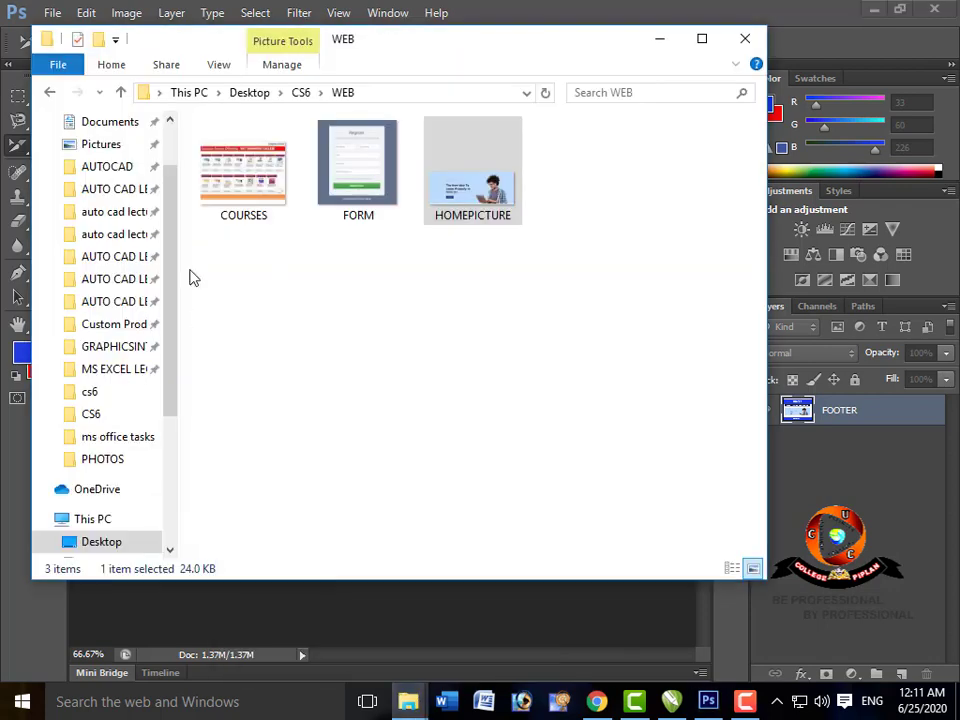
pyautogui.click(240, 205)
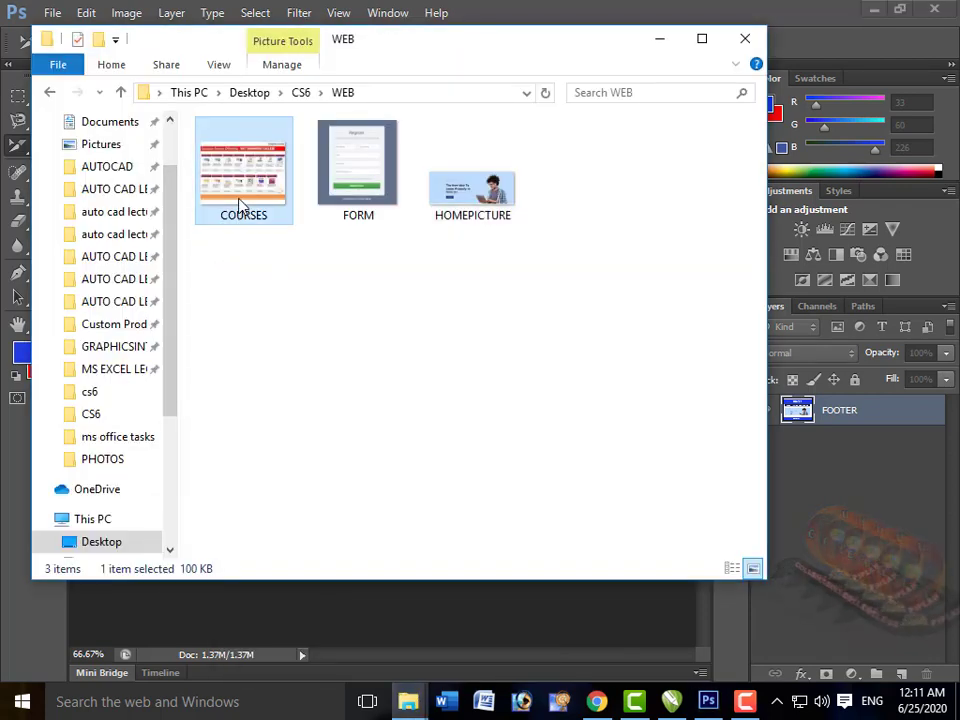
pyautogui.click(416, 94)
pyautogui.hotkey('ctrl', 'c')
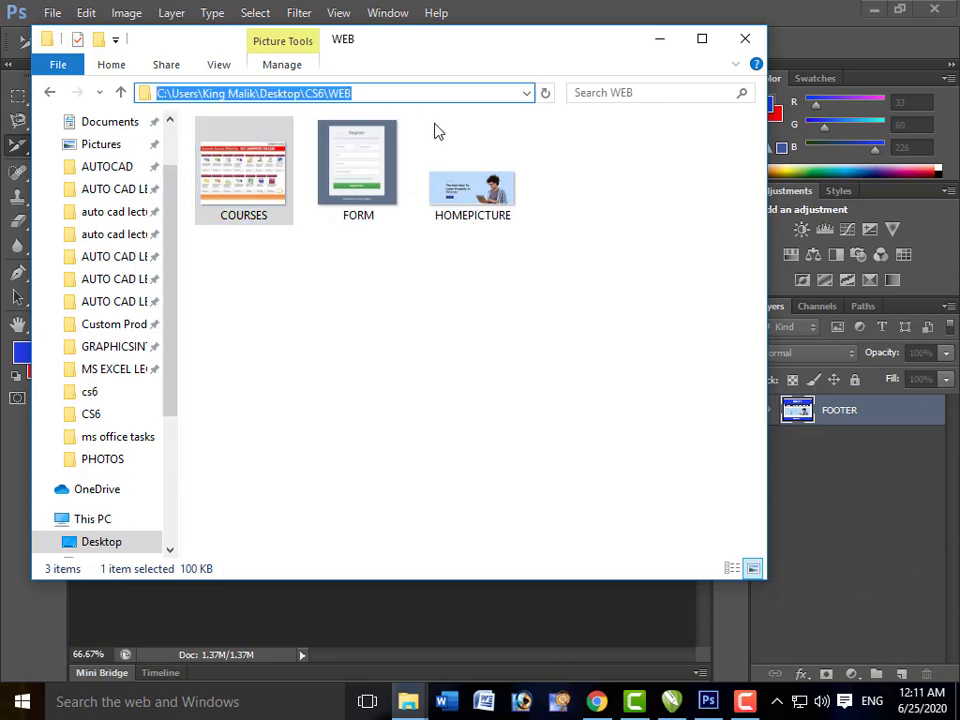
pyautogui.click(745, 708)
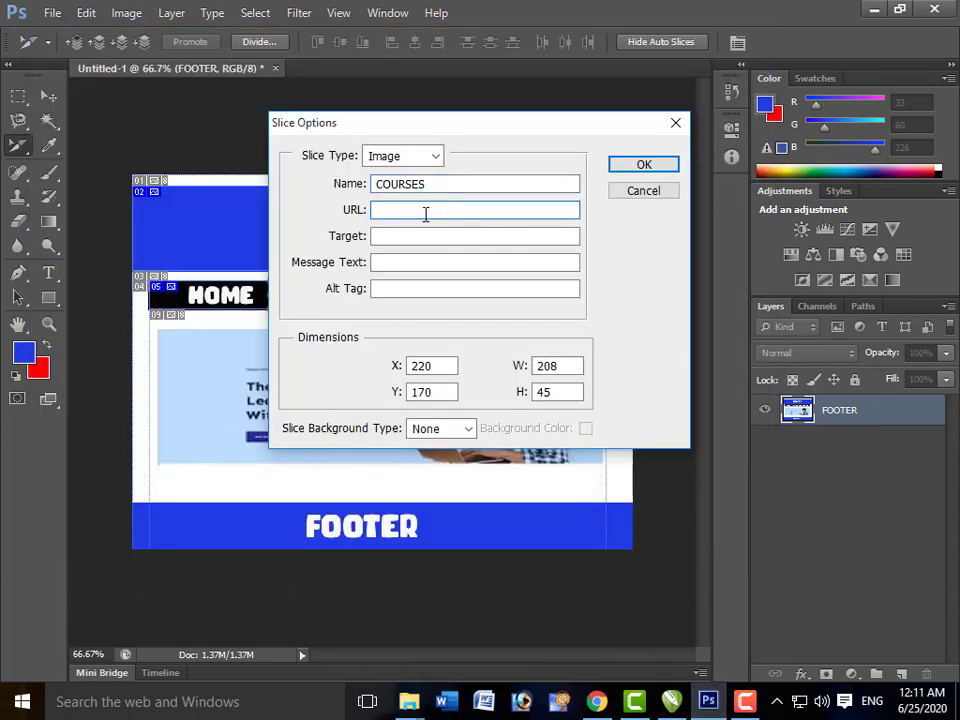
pyautogui.hotkey('ctrl', 'v')
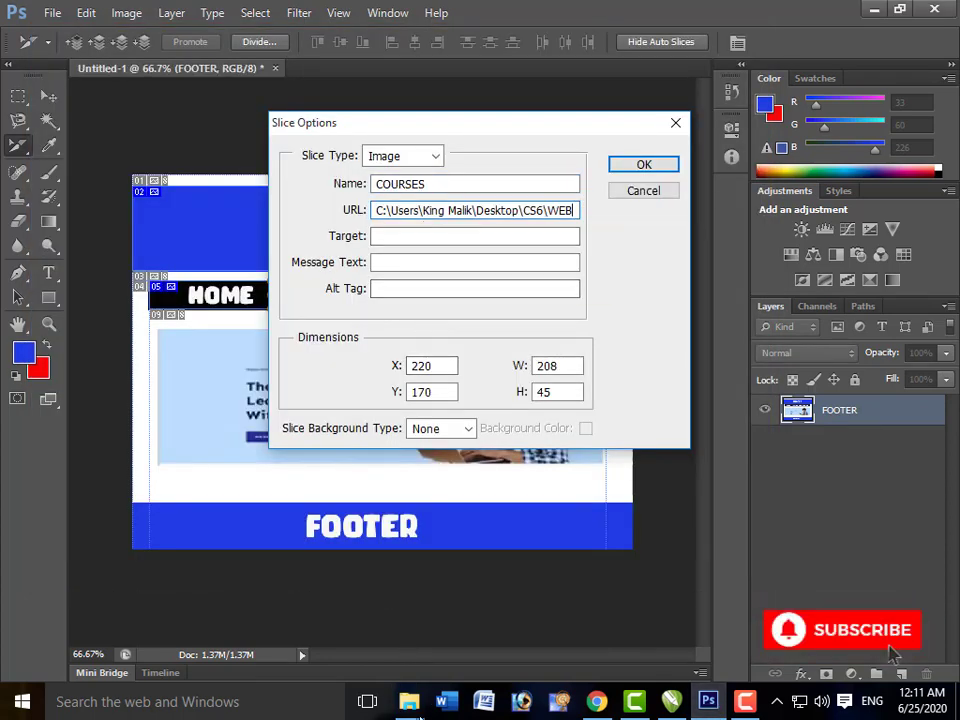
# - Append "\COURSES.JPG" to the folder path in the COURSES slice's URL and apply the slice options
pyautogui.click(412, 704)
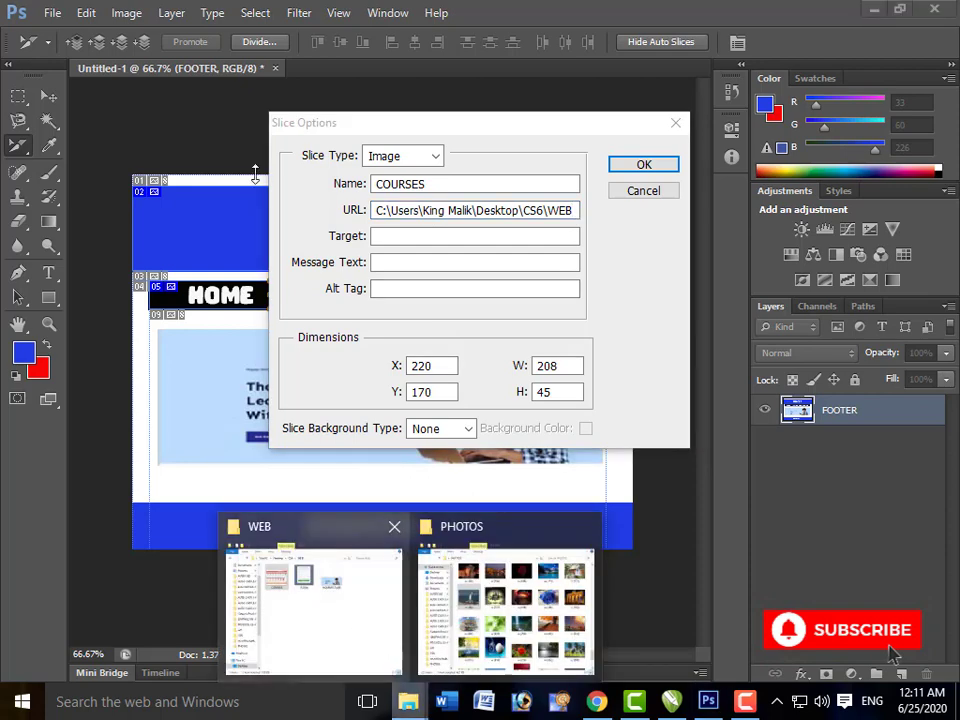
pyautogui.click(310, 595)
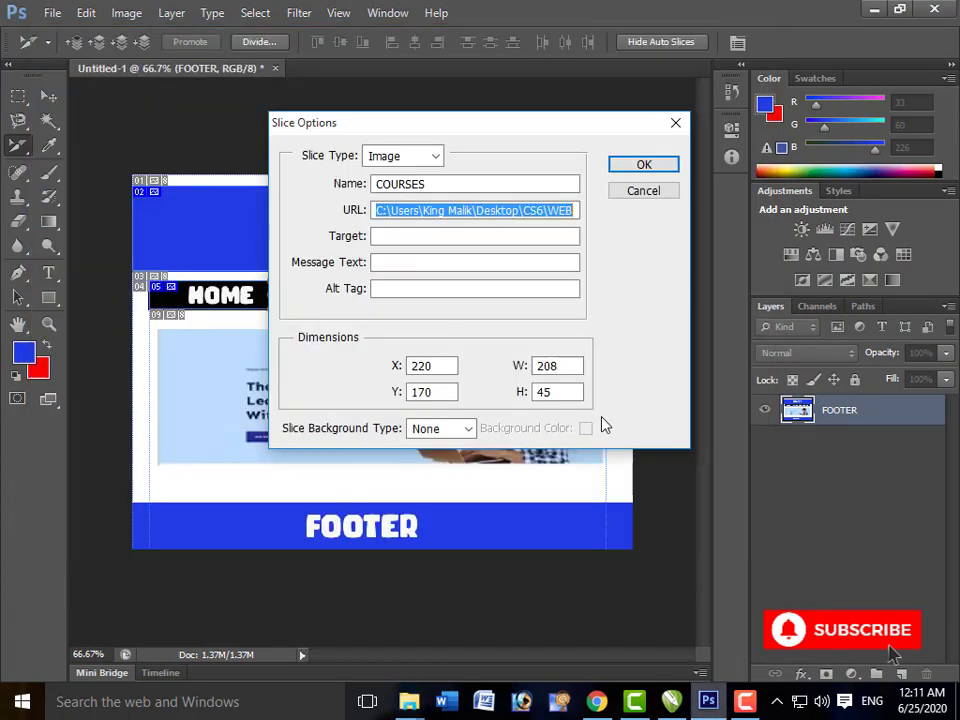
pyautogui.press('Right')
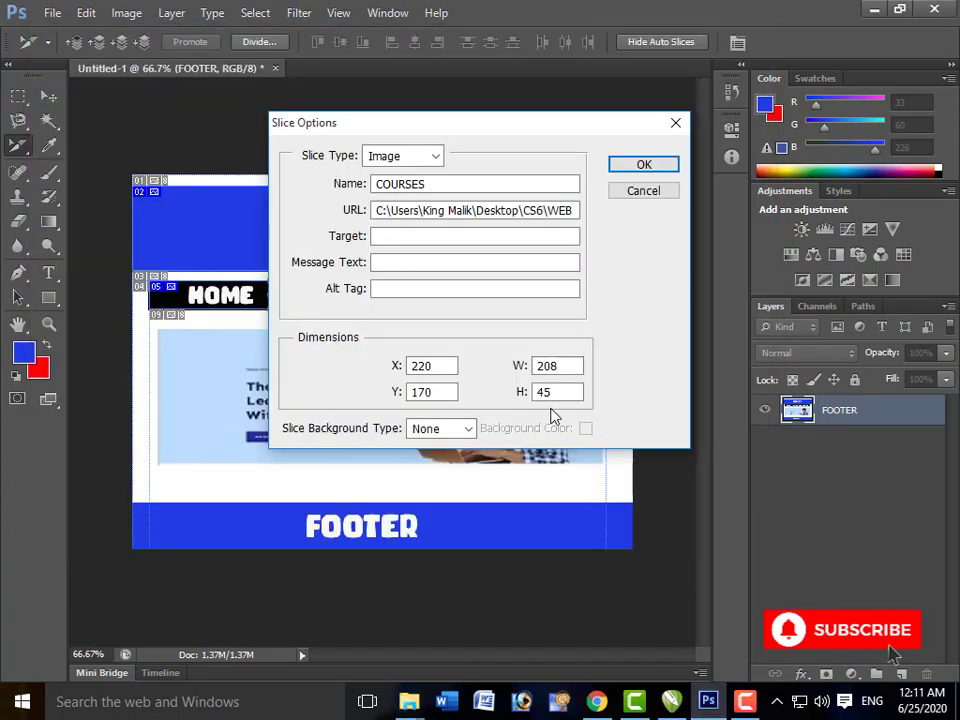
pyautogui.write('\\C')
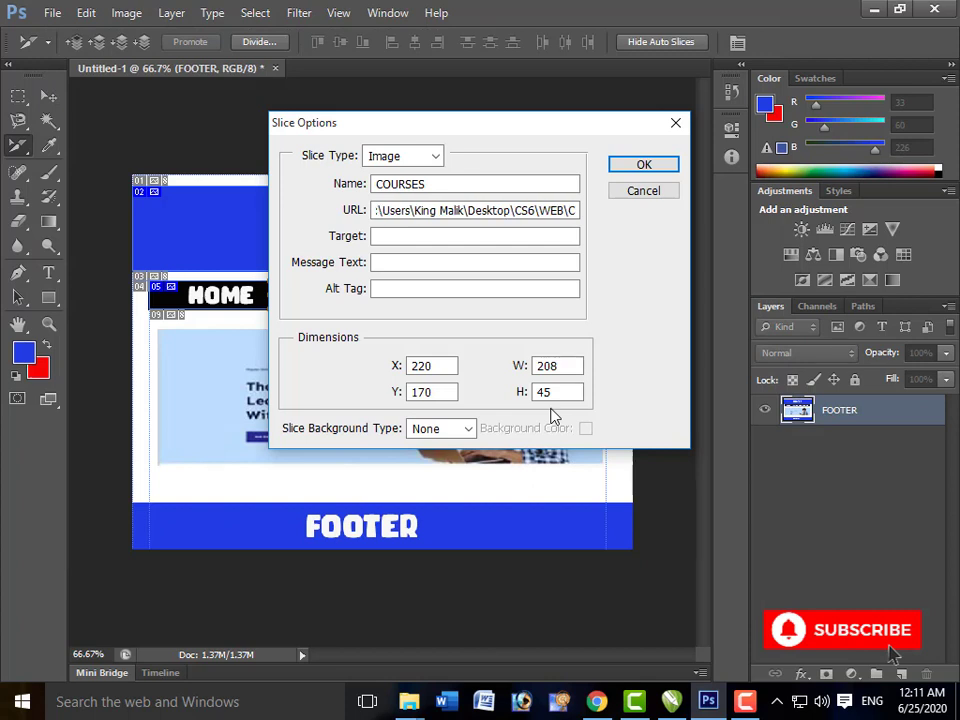
pyautogui.write('OURSES')
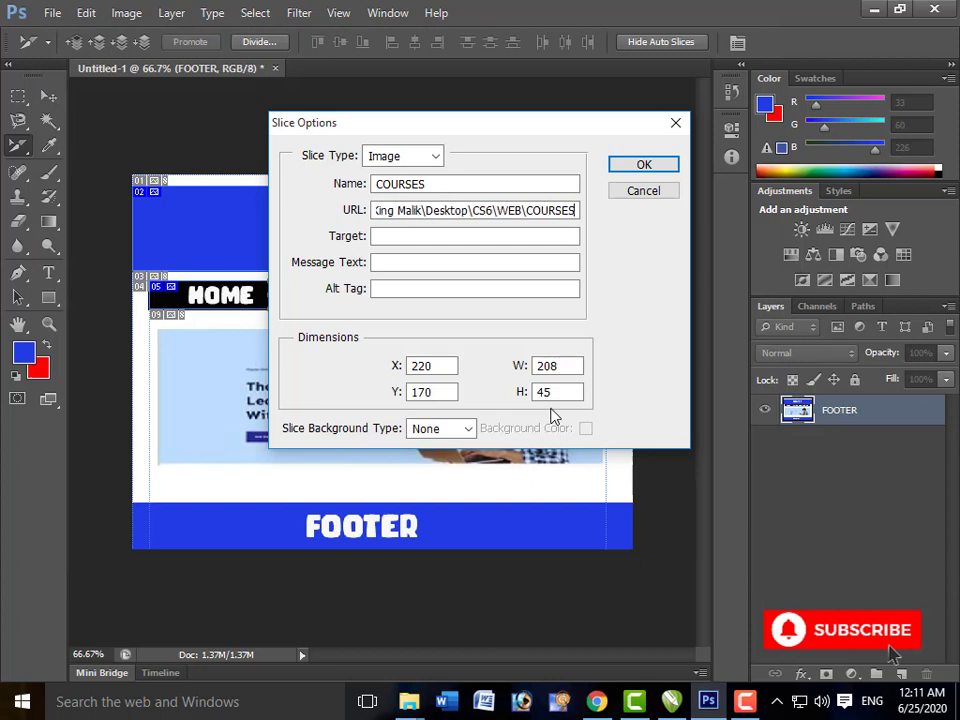
pyautogui.write('.JPG')
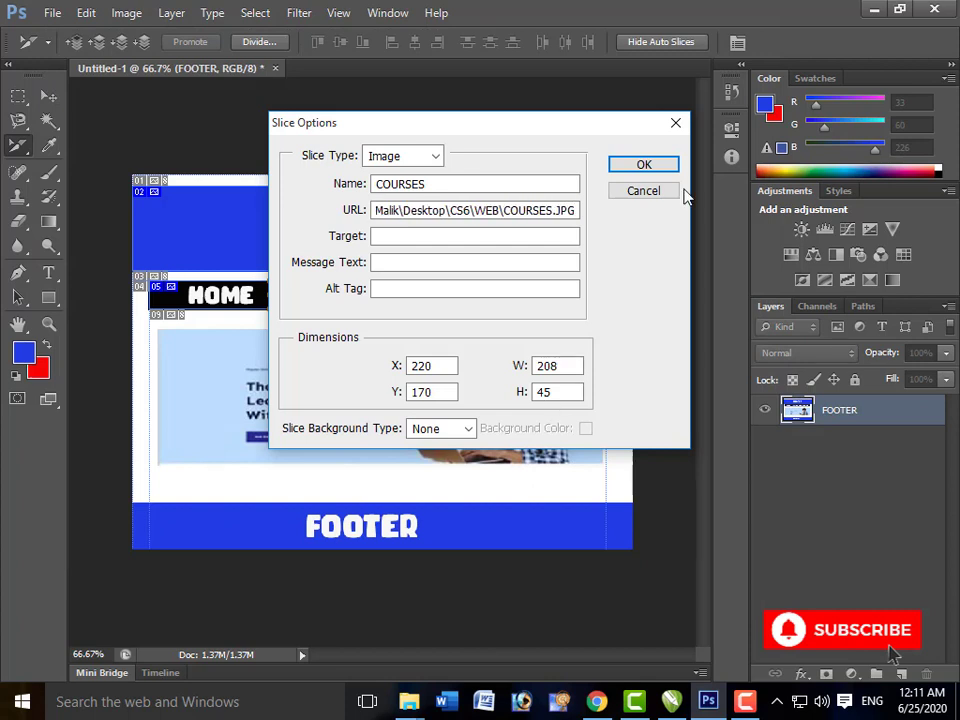
pyautogui.click(636, 163)
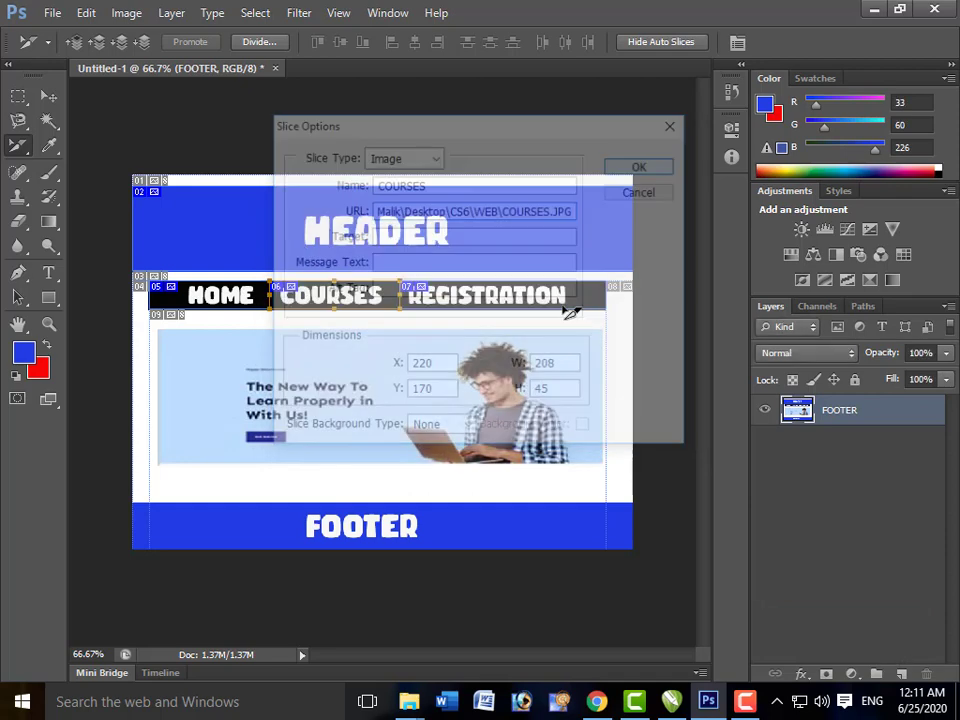
# - Open the slice options of the REGISTRATION menu slice and name it "REGISTRATION"
pyautogui.click(570, 305)
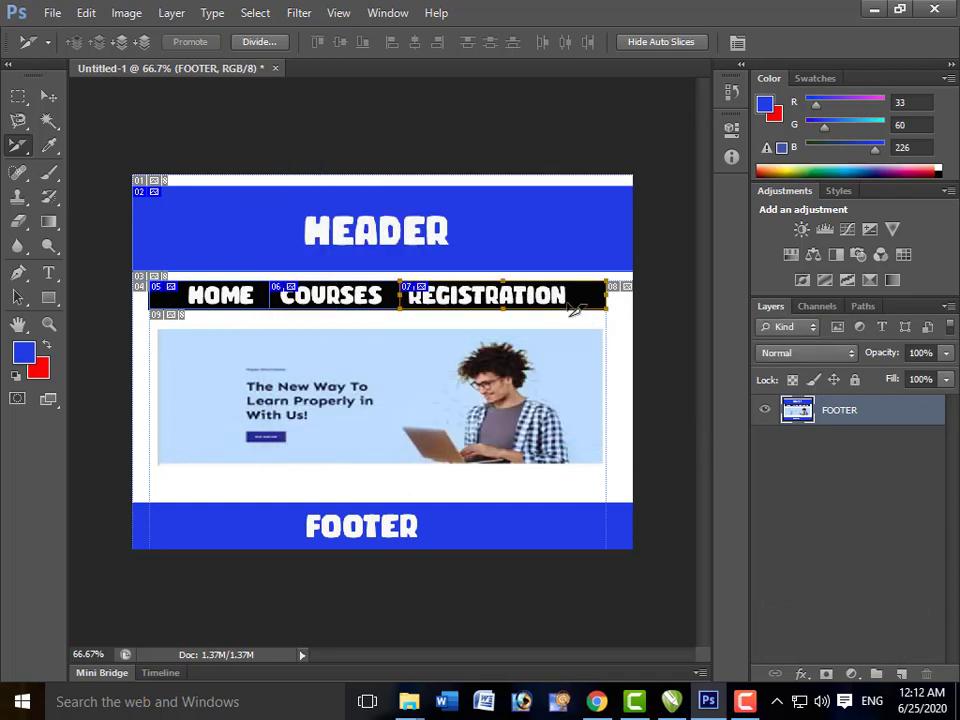
pyautogui.rightClick(571, 307)
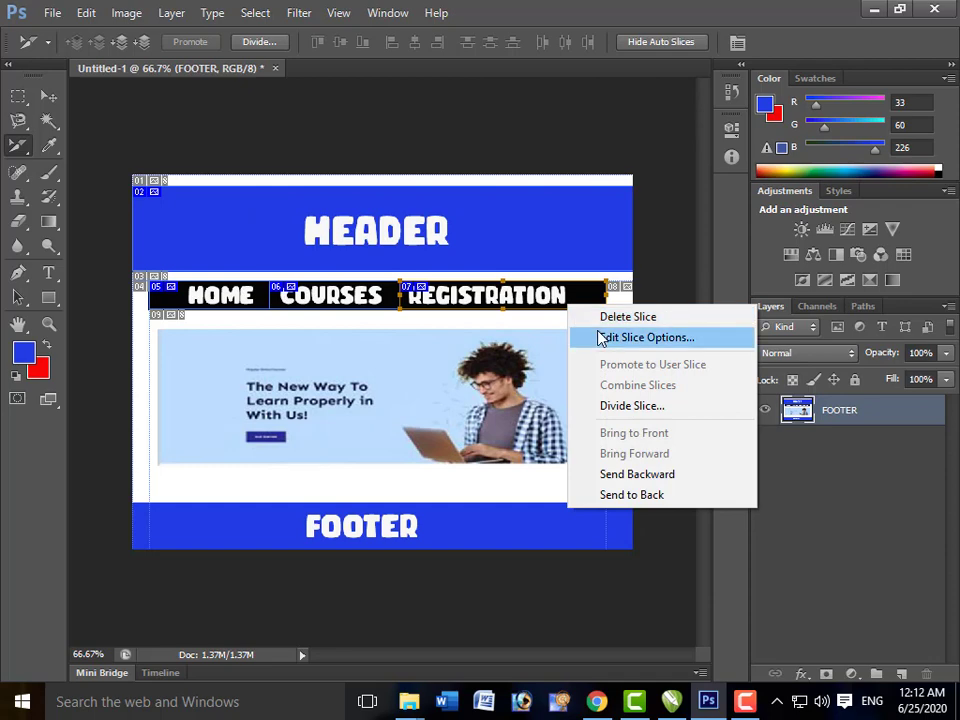
pyautogui.click(601, 337)
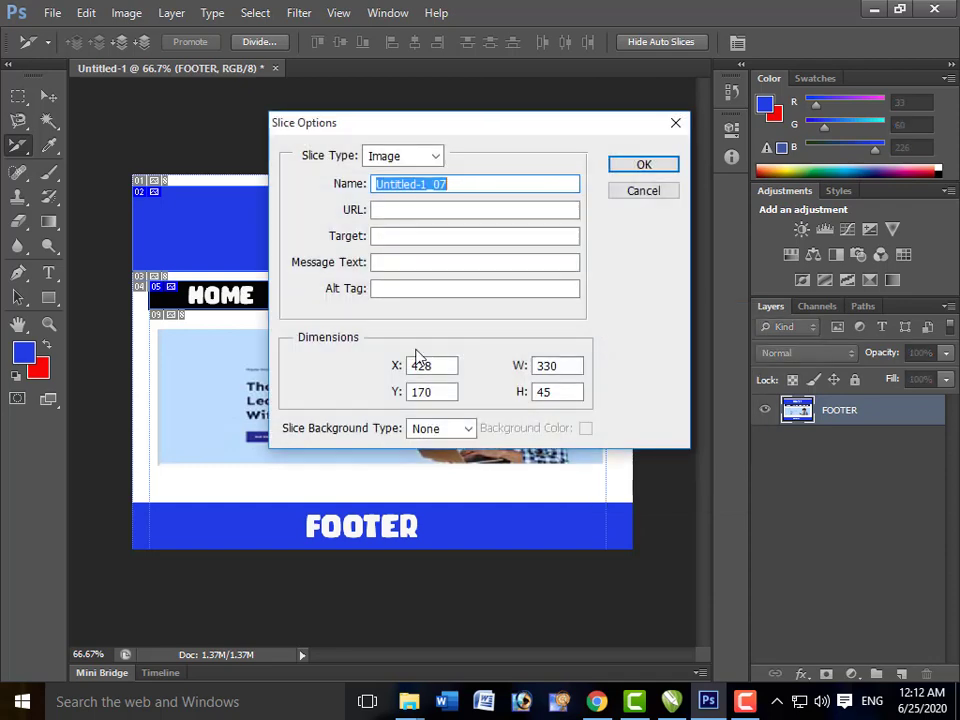
pyautogui.write('RE')
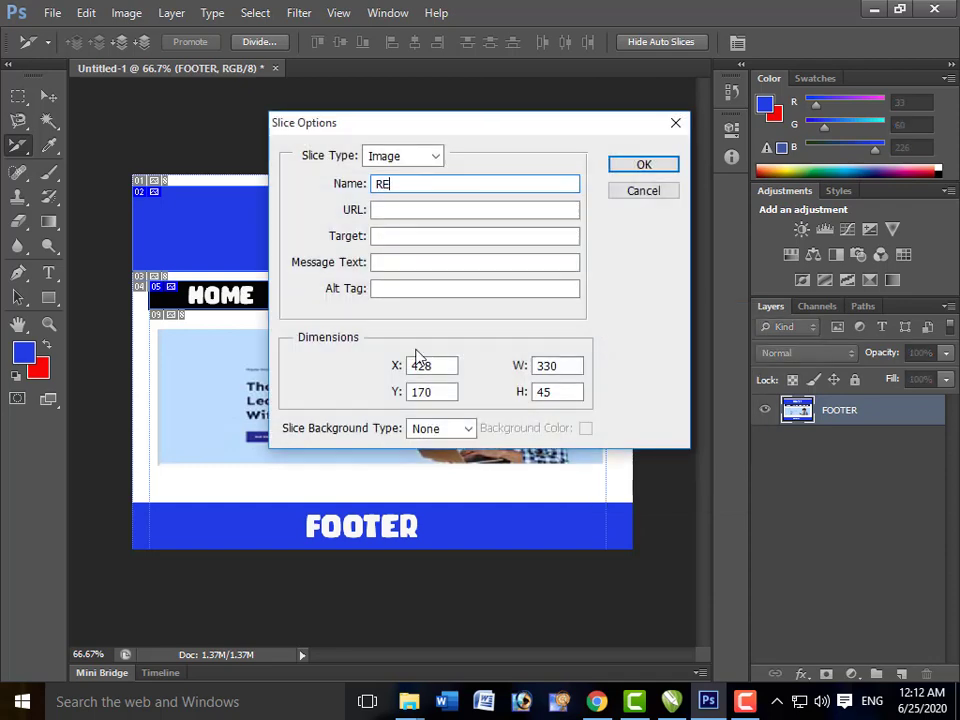
pyautogui.write('GISTRATION')
pyautogui.press('Tab')
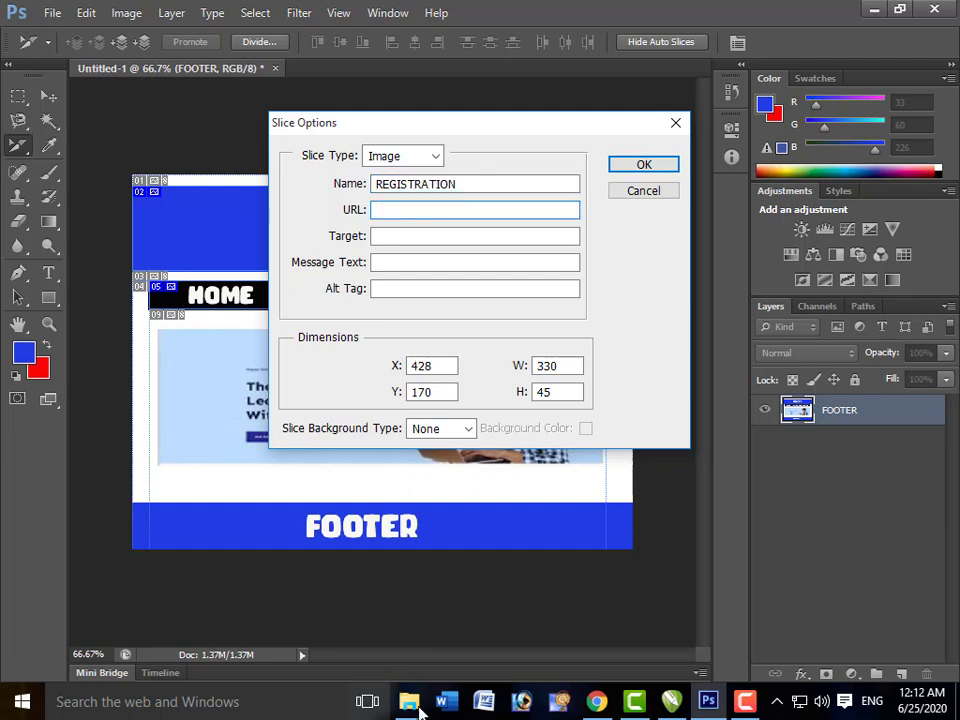
# - Copy the WEB folder's path from File Explorer and paste it into Photoshop as the REGISTRATION slice's URL
pyautogui.moveTo(410, 703)
pyautogui.click(360, 626)
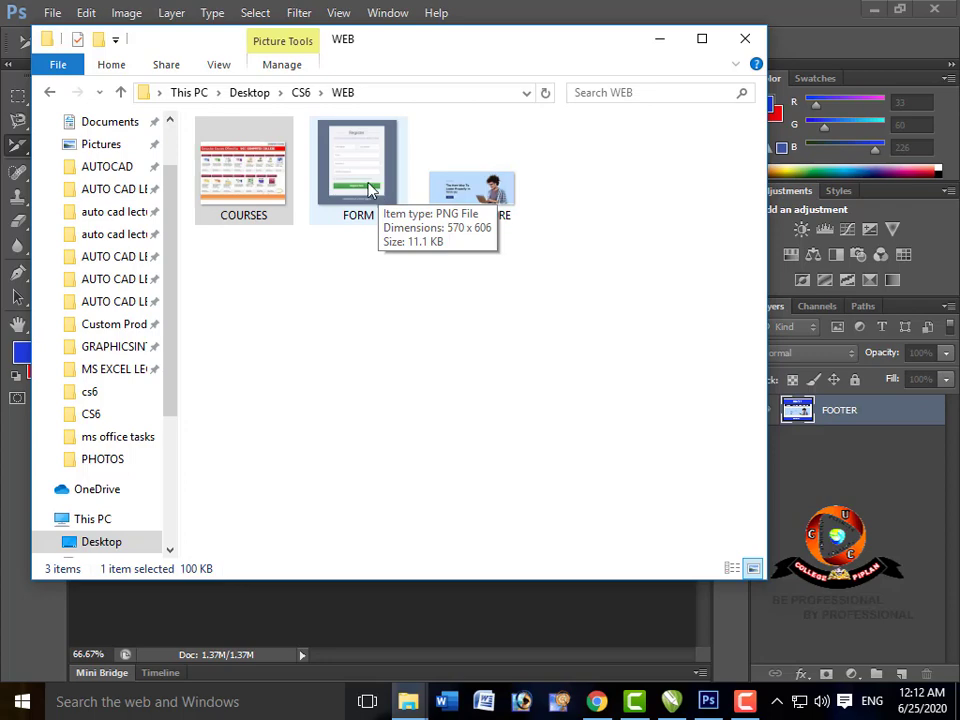
pyautogui.click(364, 92)
pyautogui.hotkey('ctrl', 'c')
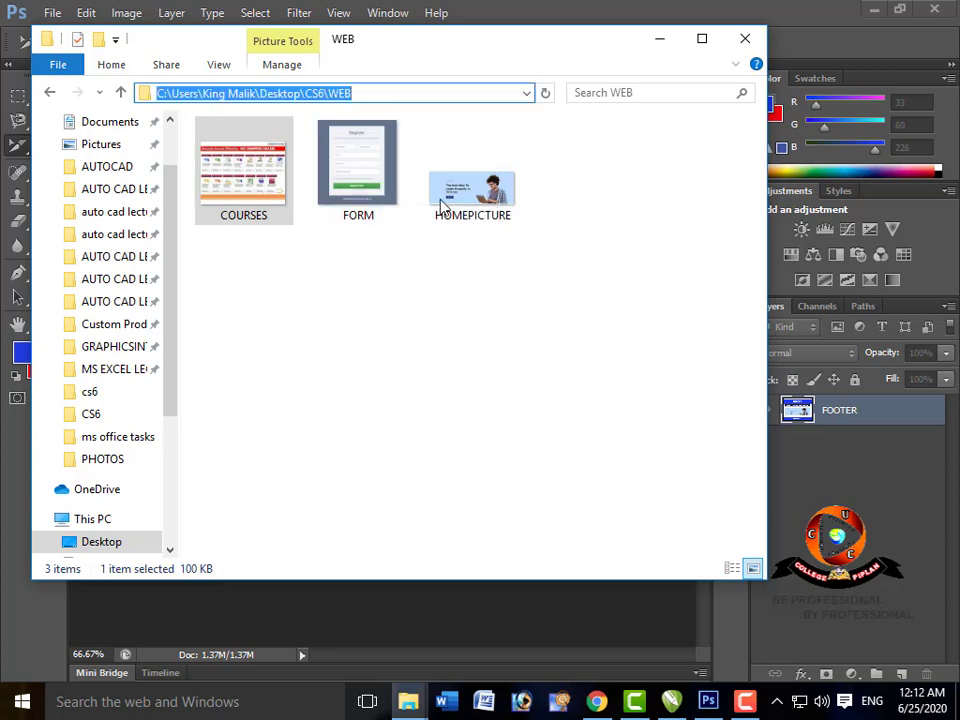
pyautogui.click(709, 703)
pyautogui.hotkey('ctrl', 'v')
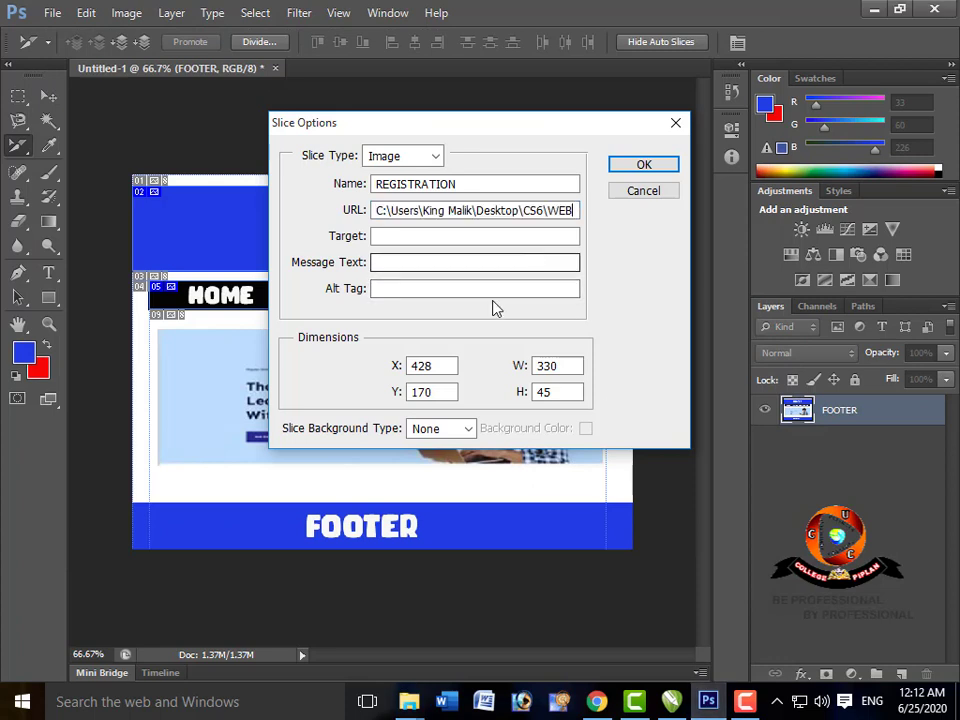
# - Append "\FORM.PNG" to the folder path in the REGISTRATION slice's URL and apply the slice options
pyautogui.write('\\')
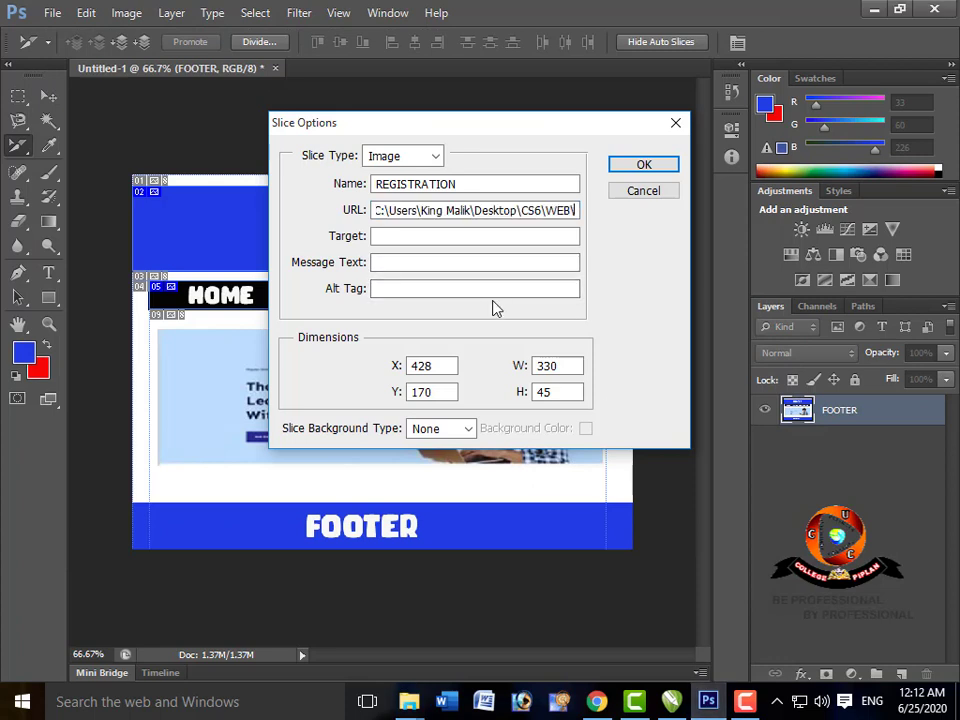
pyautogui.write('FORM')
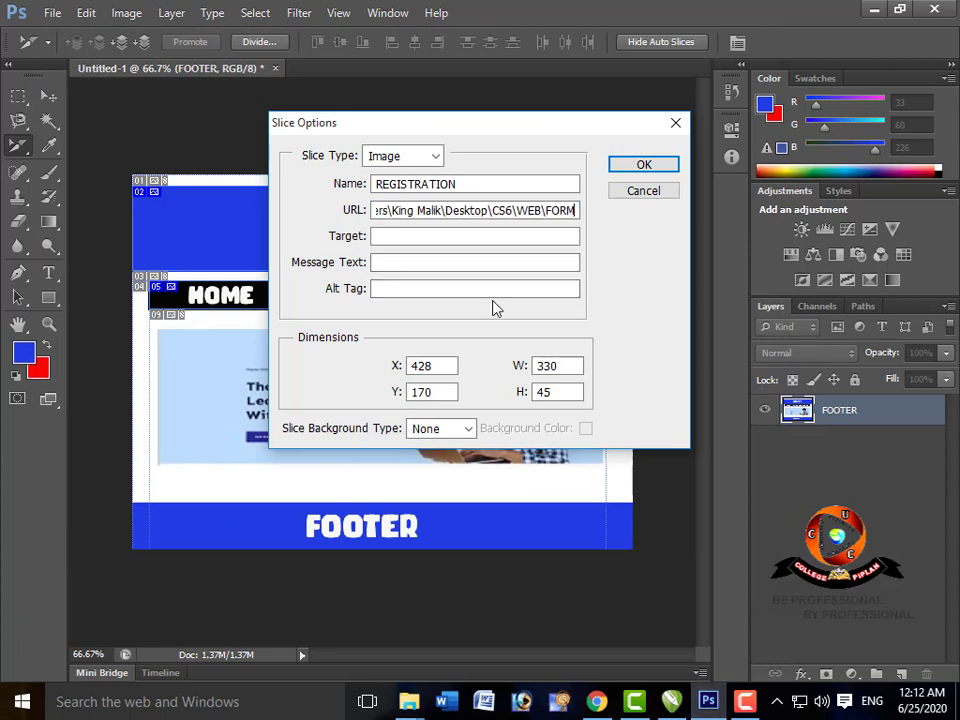
pyautogui.write('.PNG')
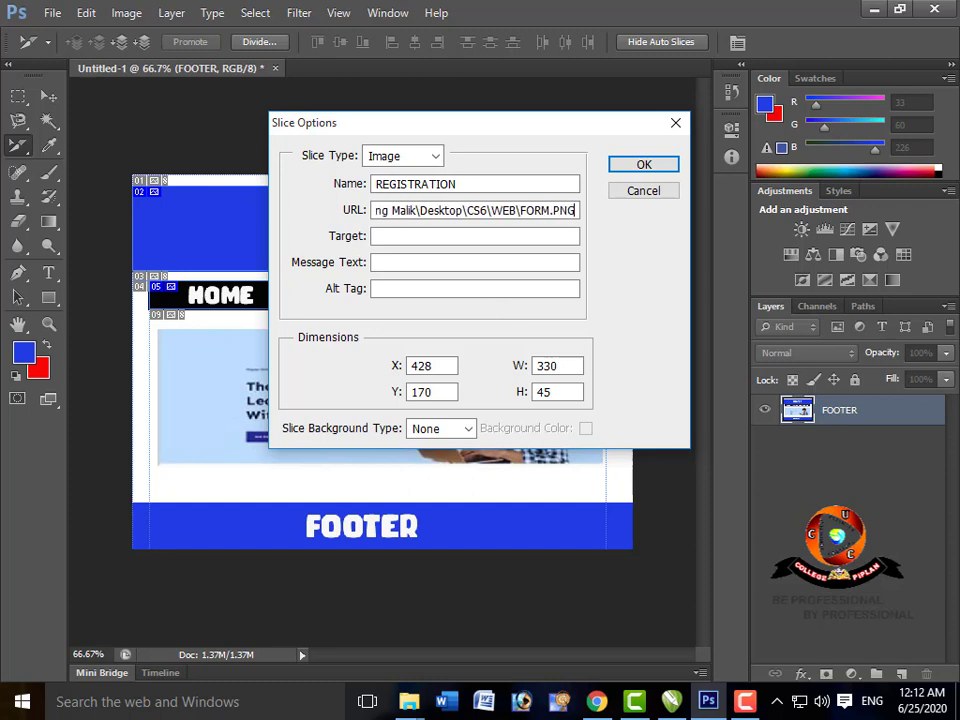
pyautogui.click(628, 166)
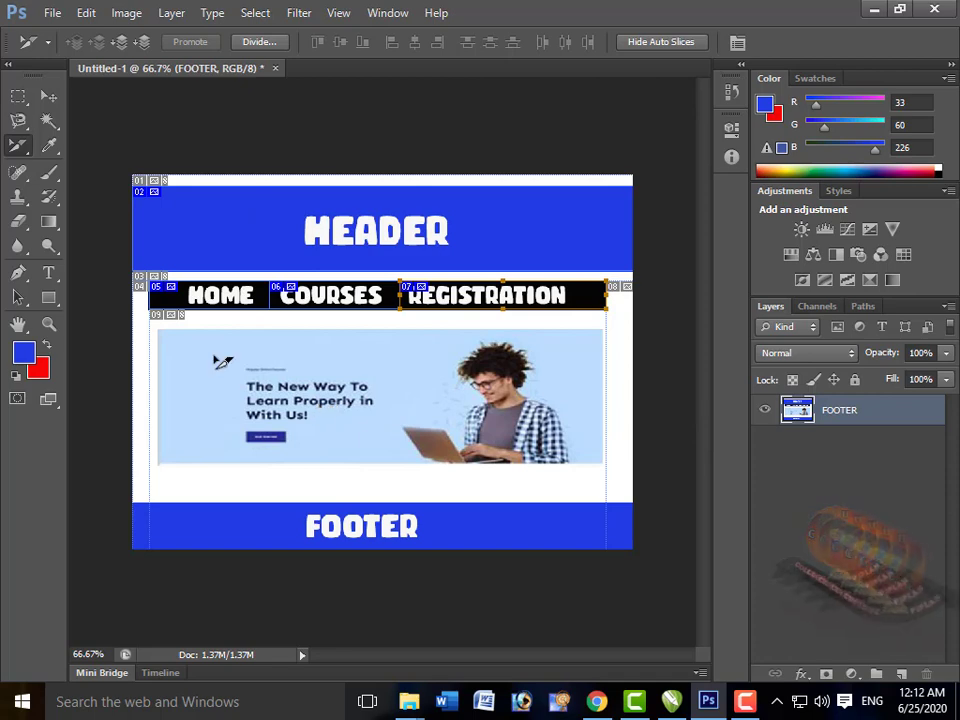
# - Draw a slice of about 716 x 208 px around the banner picture below the menu with the Slice tool
pyautogui.click(160, 332)
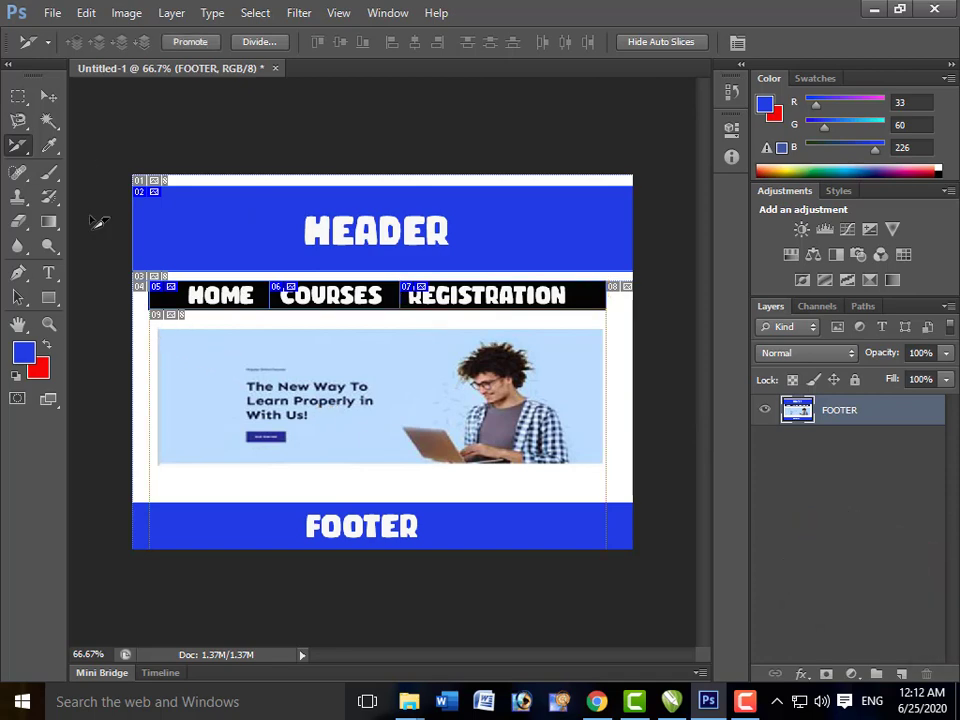
pyautogui.rightClick(18, 145)
pyautogui.click(92, 177)
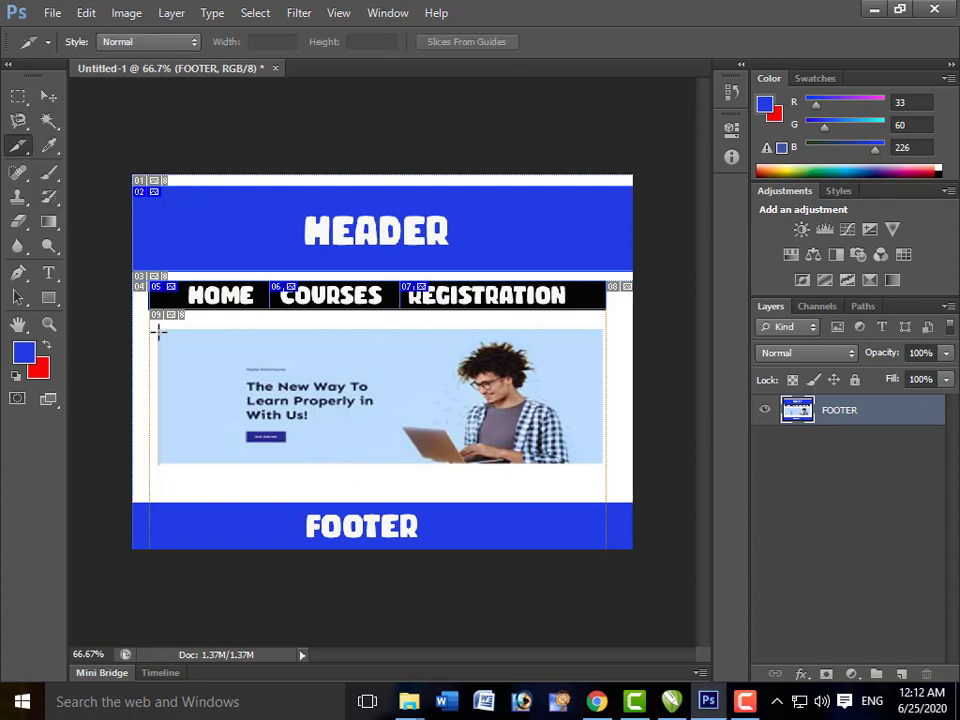
pyautogui.moveTo(158, 330); pyautogui.dragTo(600, 461)
# - Name the banner picture's slice "SECTION" and apply its slice options
pyautogui.rightClick(521, 398)
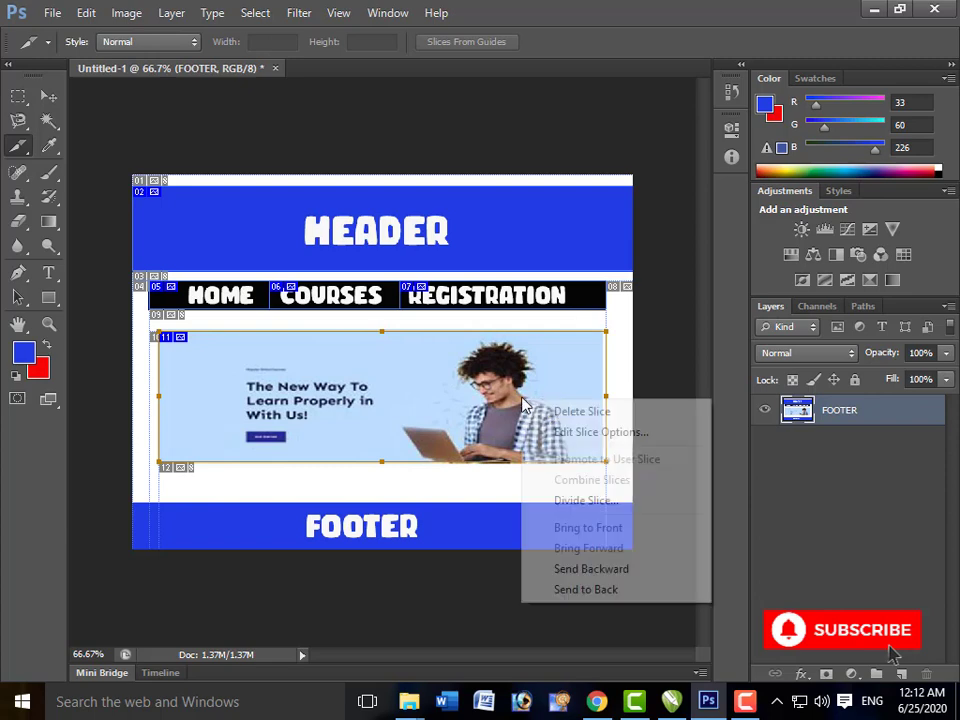
pyautogui.click(602, 432)
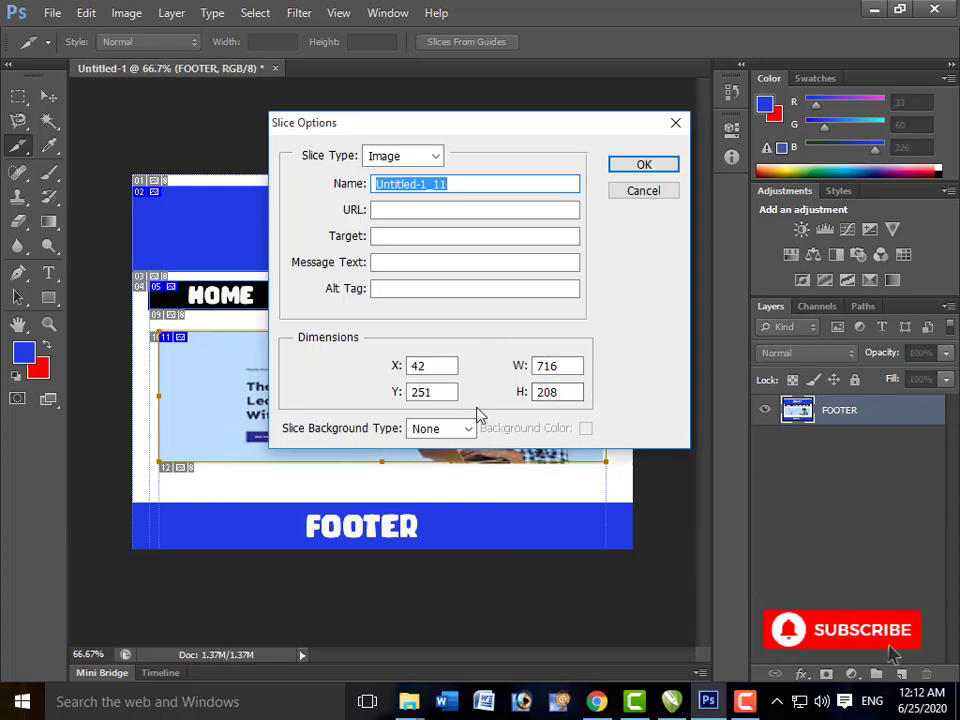
pyautogui.write('SECTION')
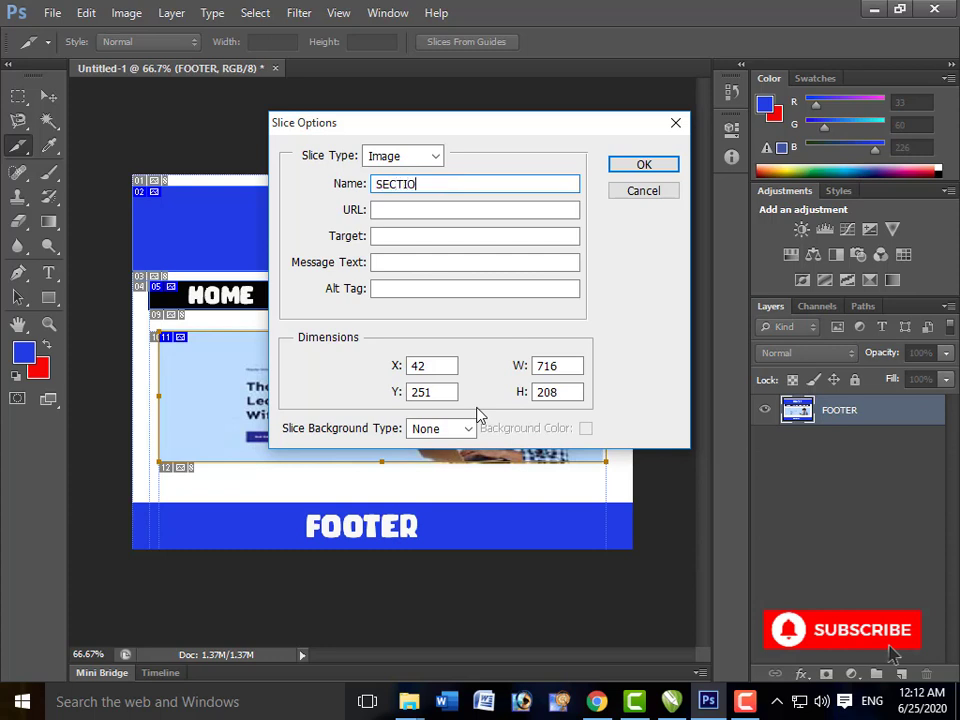
pyautogui.click(622, 172)
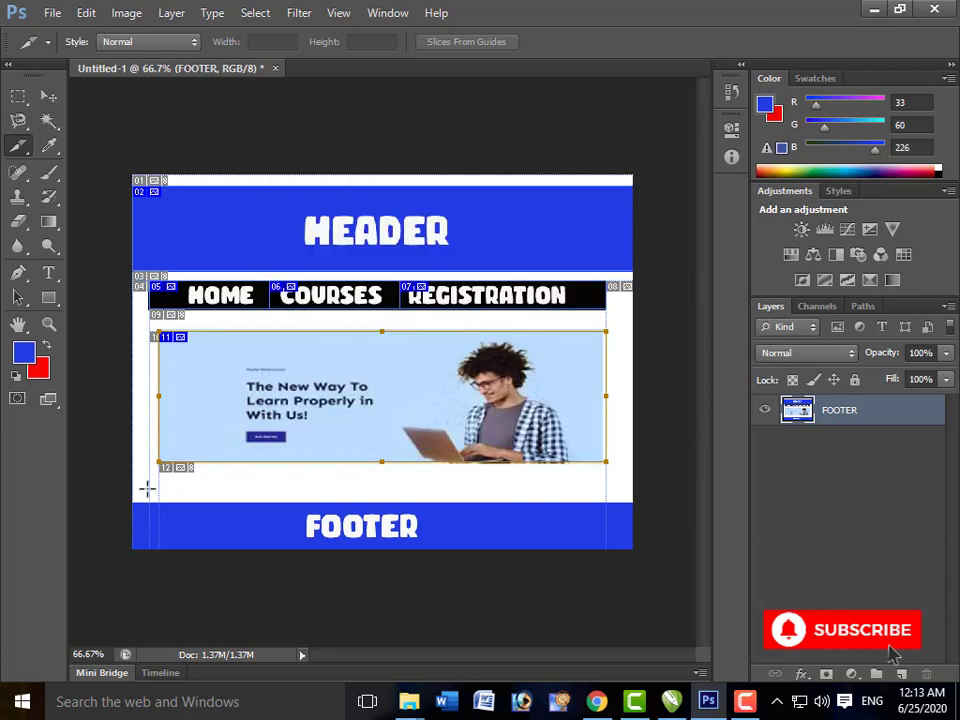
# - Draw a slice of about 800 x 76 px over the blue footer band and name it "FOOTER"
pyautogui.moveTo(131, 503); pyautogui.dragTo(571, 531)
pyautogui.rightClick(571, 531)
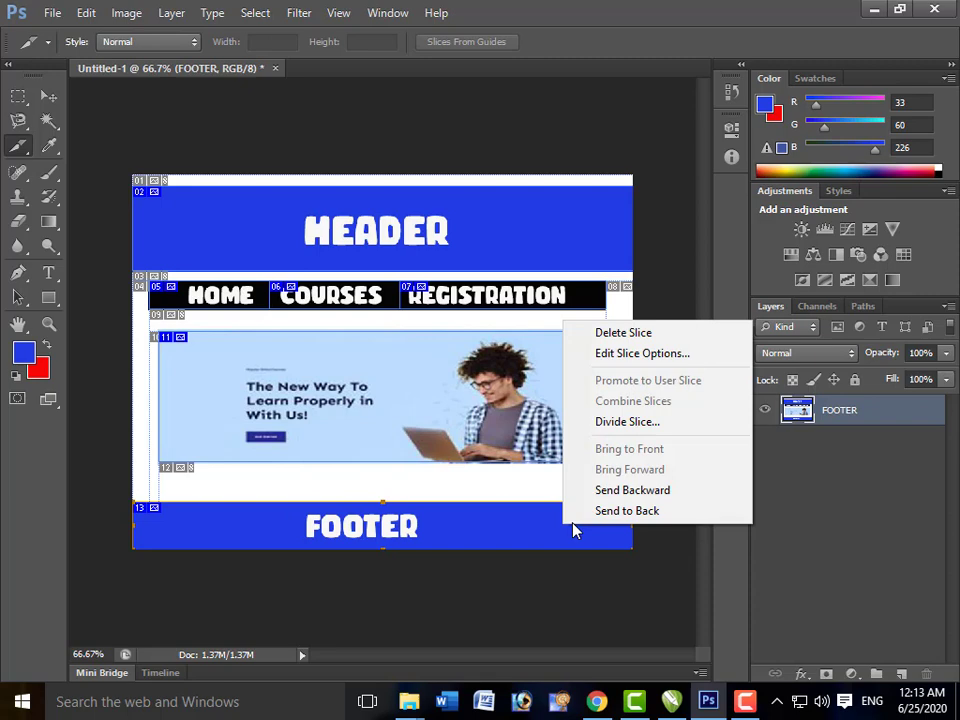
pyautogui.click(608, 355)
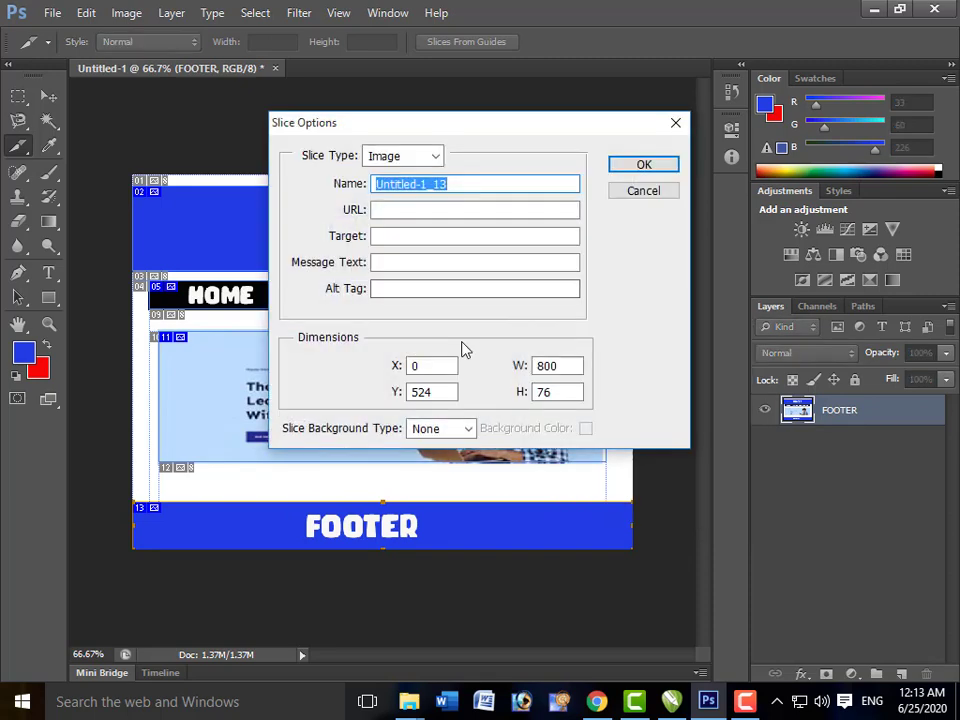
pyautogui.write('FOOTER')
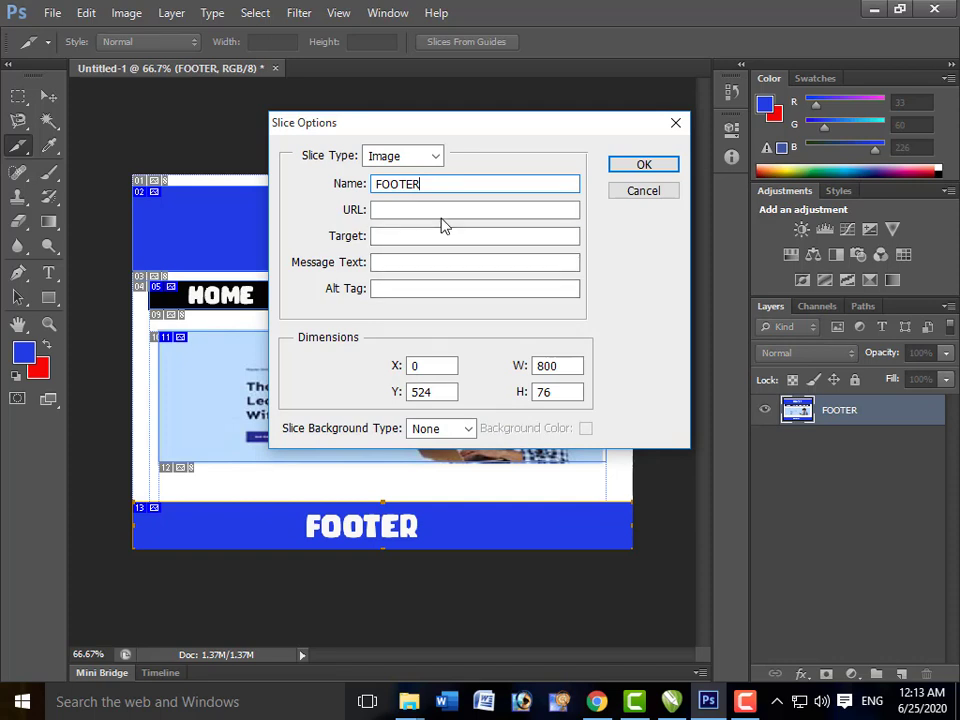
pyautogui.click(634, 169)
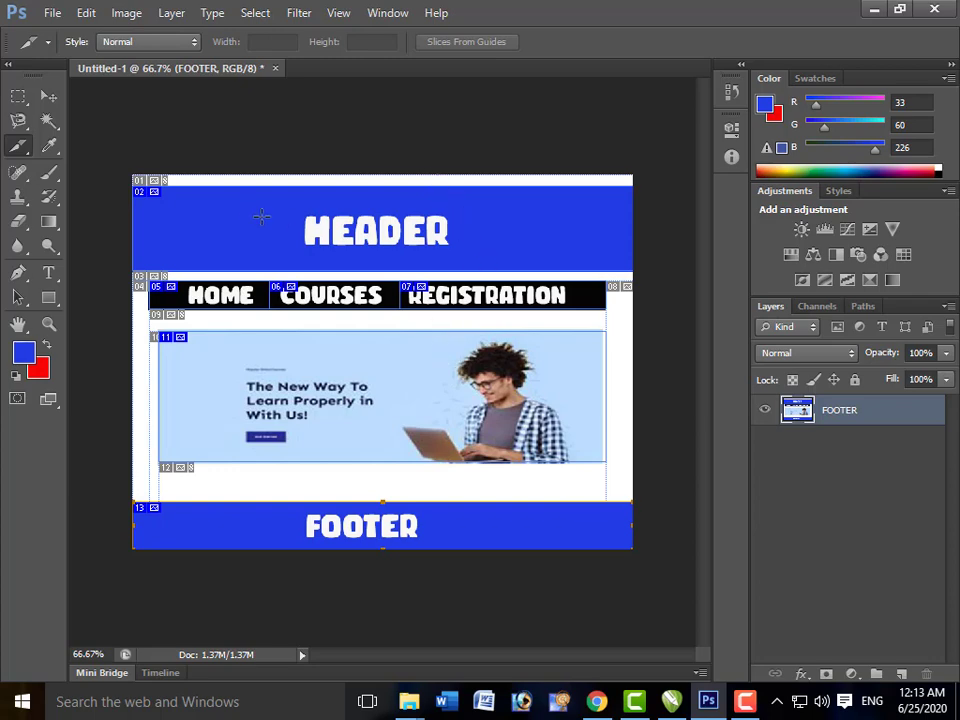
# - Save the sliced layout for the web on the Desktop as "INDEX" in HTML Only format with all slices
pyautogui.click(58, 13)
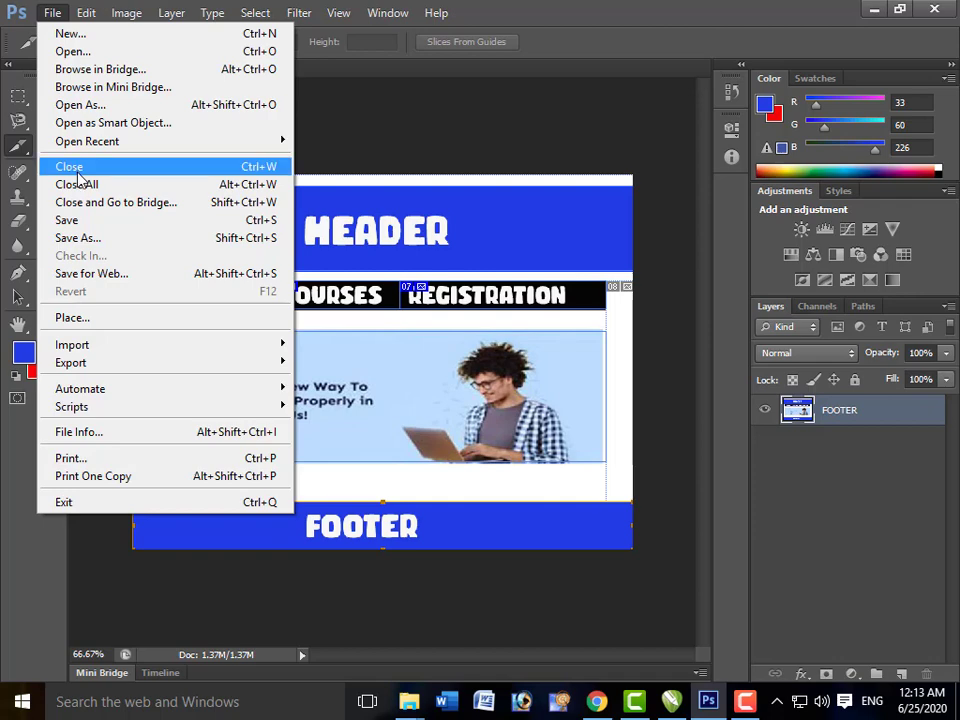
pyautogui.click(162, 274)
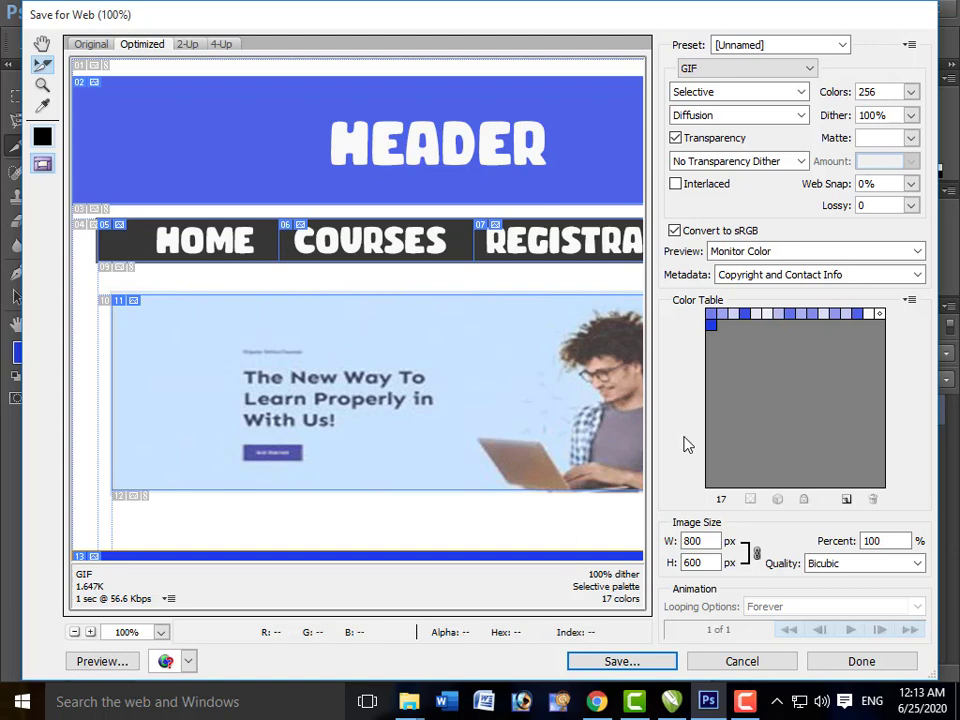
pyautogui.click(621, 664)
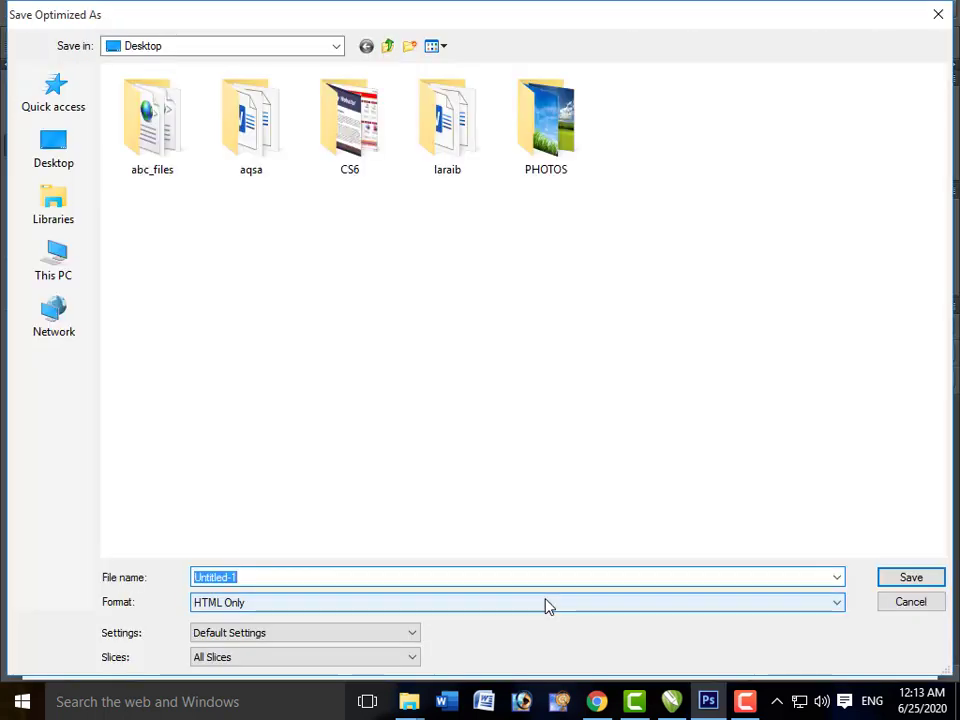
pyautogui.write('iNDEX')
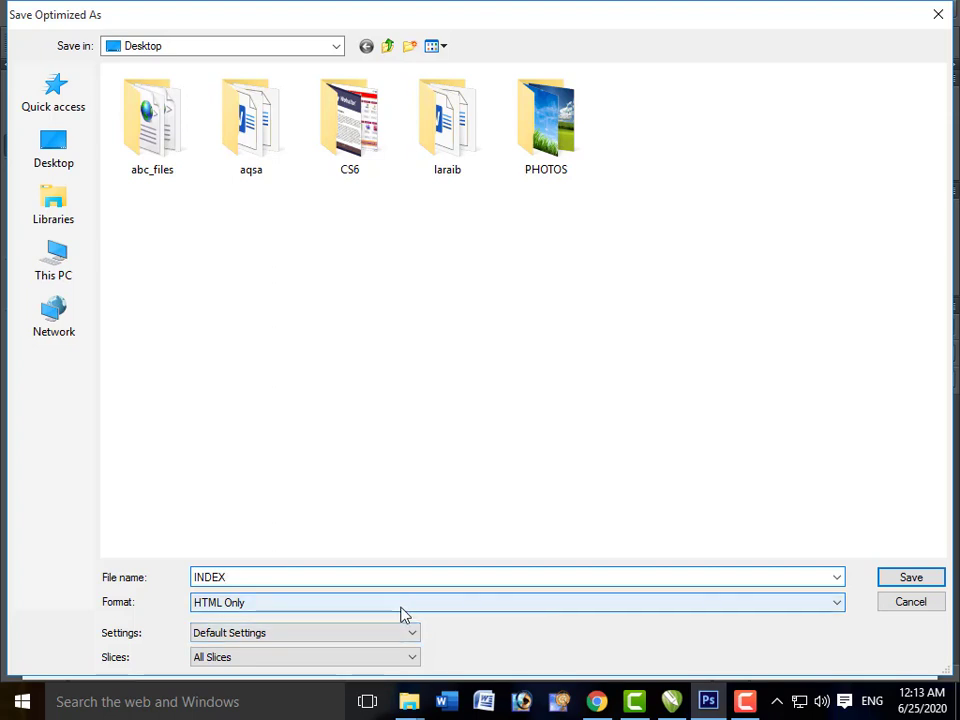
pyautogui.click(896, 580)
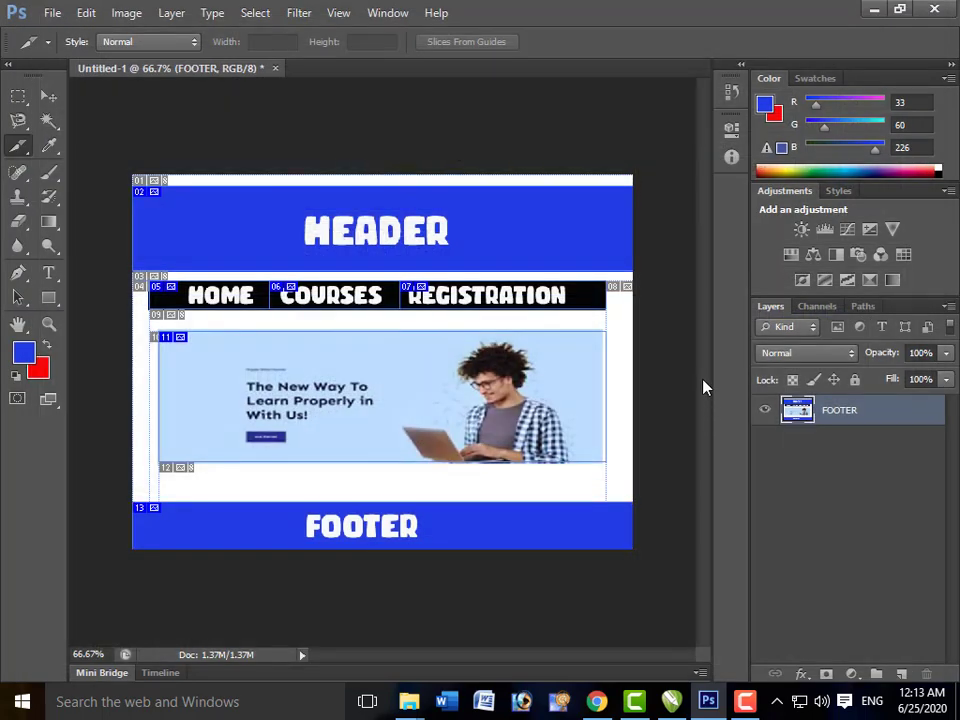
# - Clear the open windows off the desktop and open the exported INDEX page in Chrome to check it
pyautogui.click(873, 8)
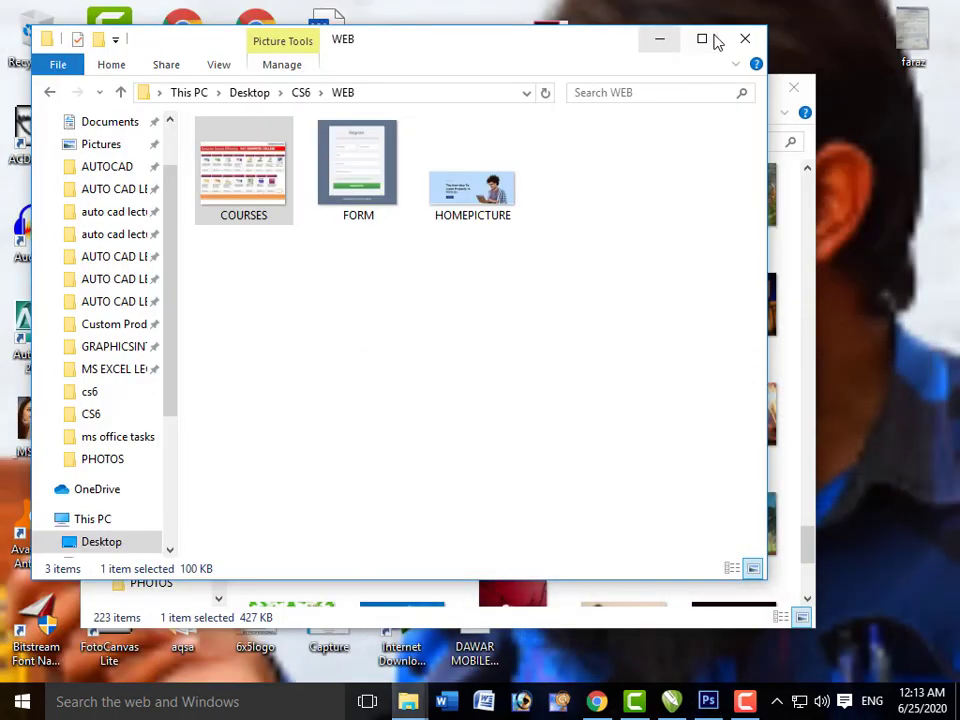
pyautogui.click(745, 38)
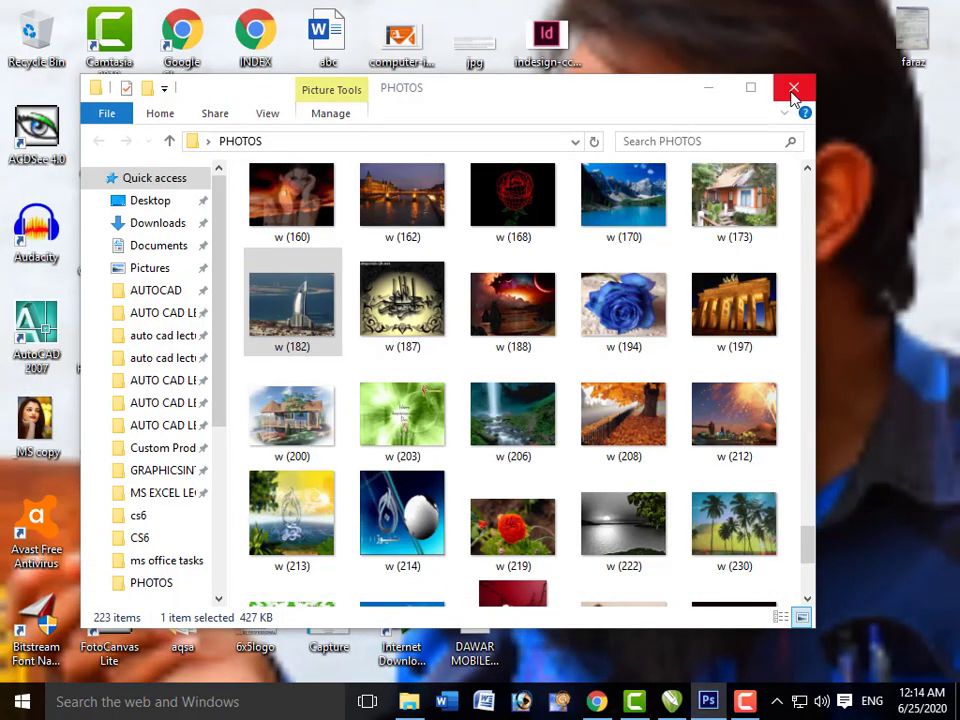
pyautogui.click(794, 88)
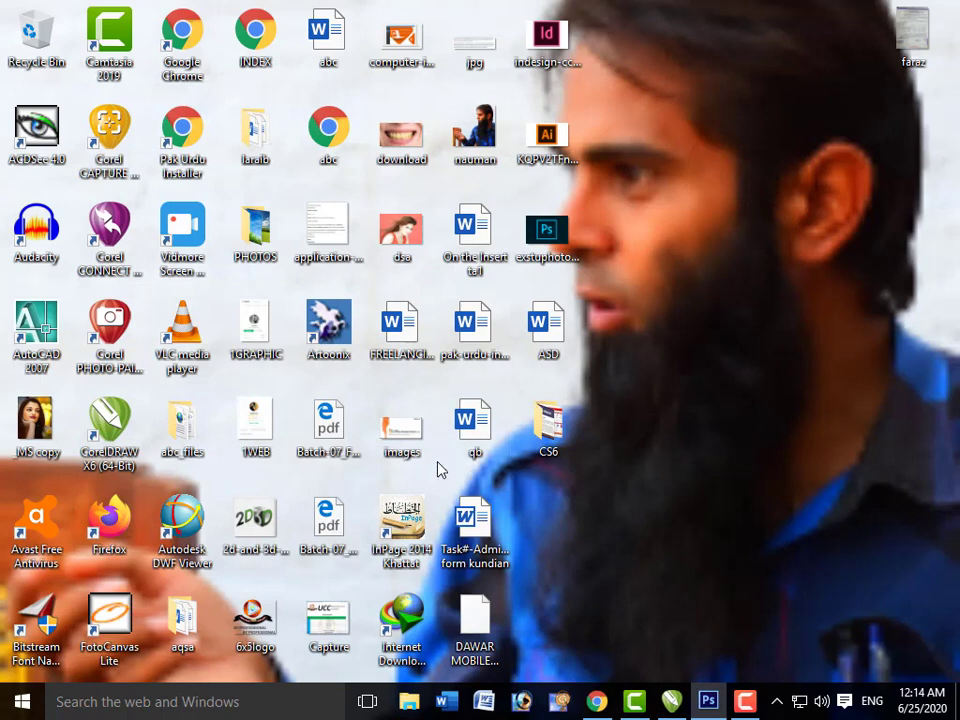
pyautogui.click(470, 437)
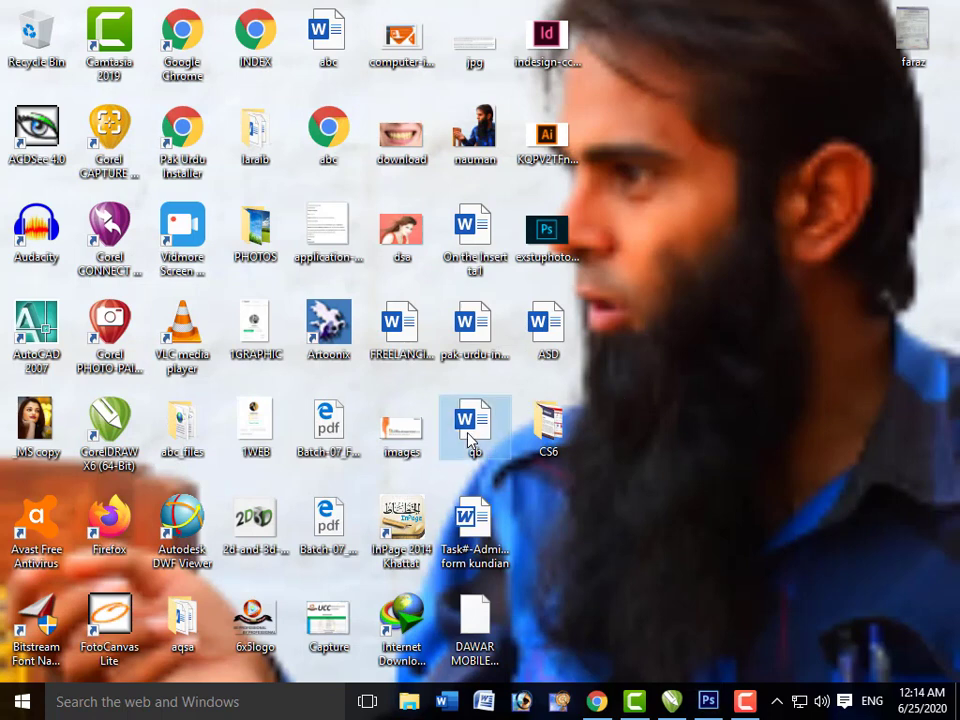
pyautogui.click(259, 36)
pyautogui.doubleClick(256, 36)
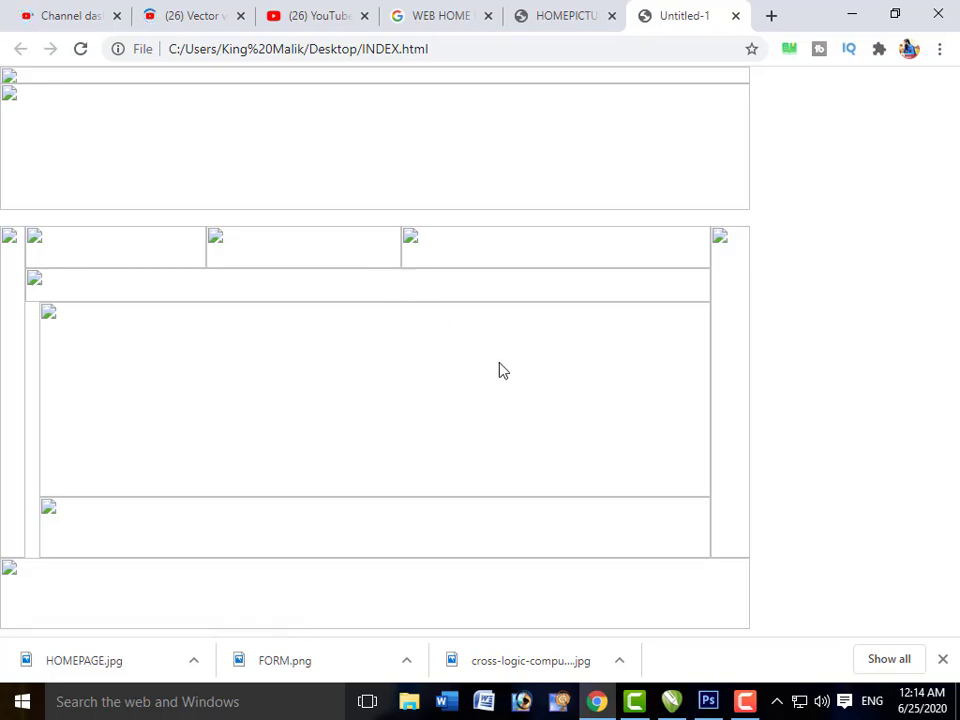
pyautogui.click(752, 702)
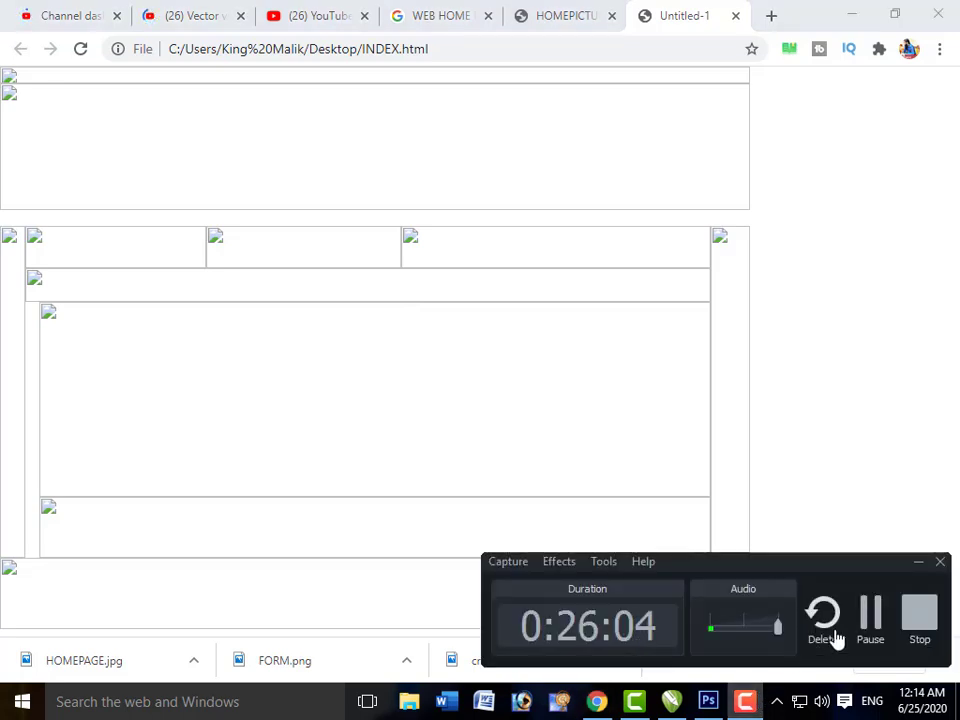
pyautogui.click(866, 626)
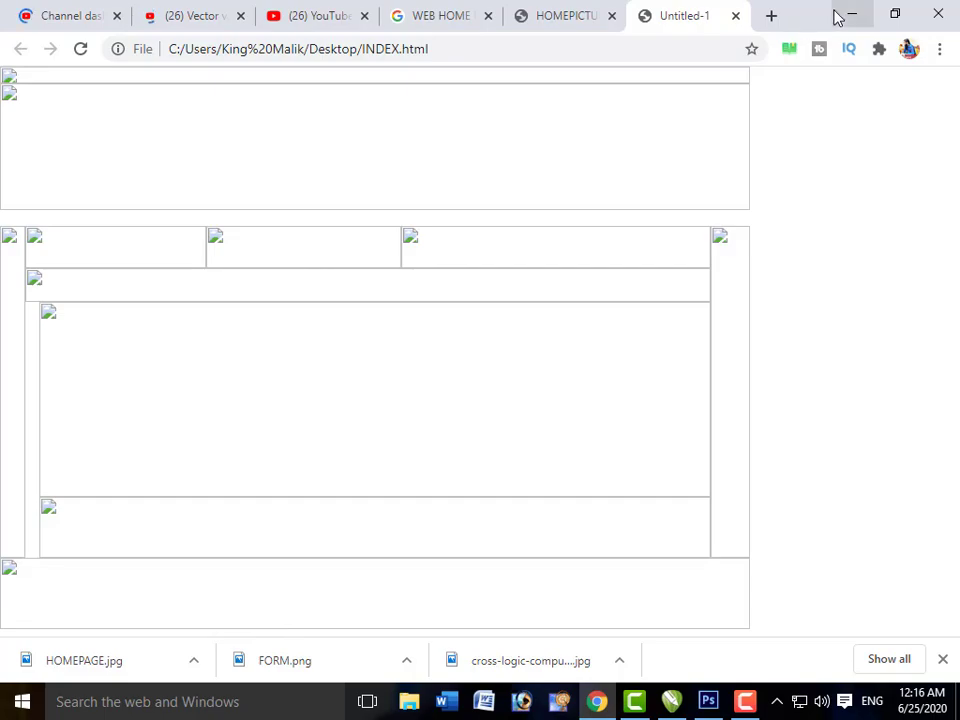
# - Minimize the browser window with the INDEX page to return to the desktop
pyautogui.click(840, 15)
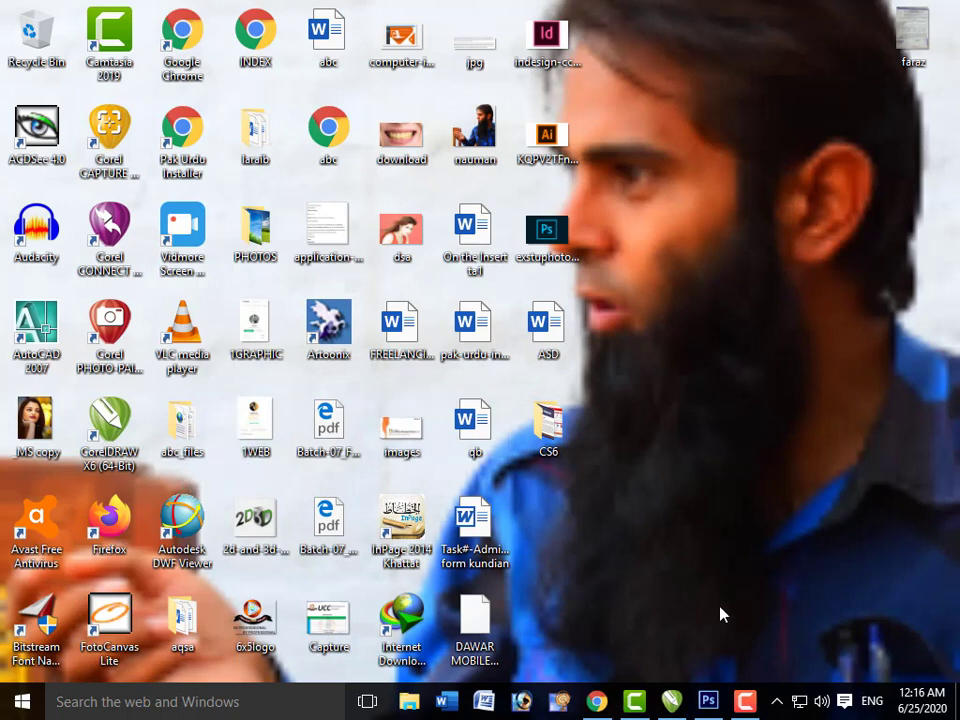
# - Switch back to Photoshop and start saving the sliced layout for the web in HTML and Images format
pyautogui.click(707, 700)
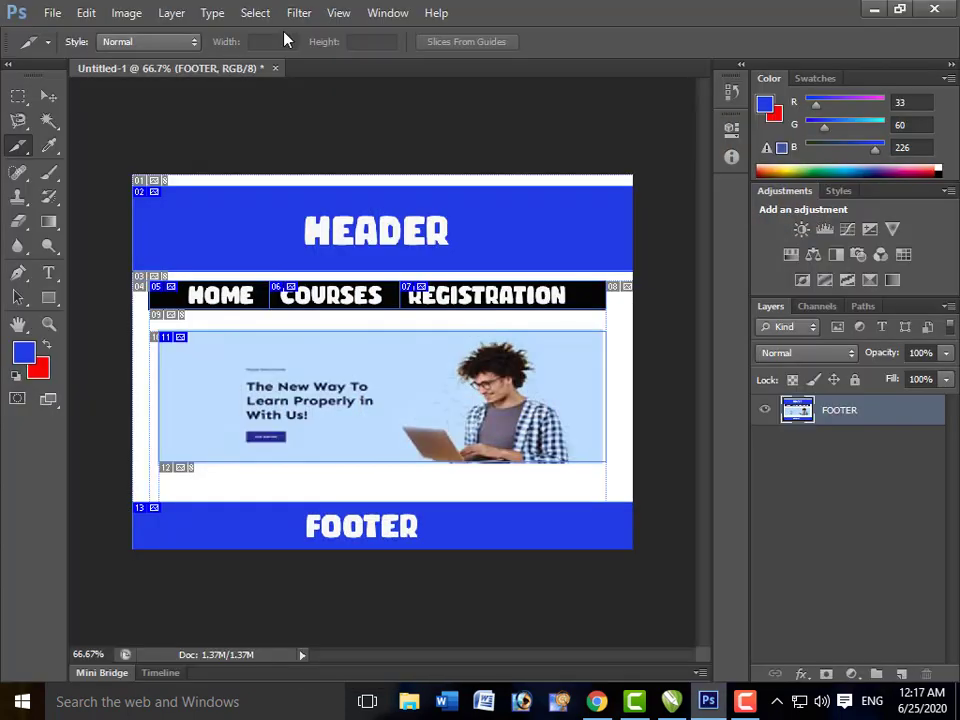
pyautogui.click(51, 17)
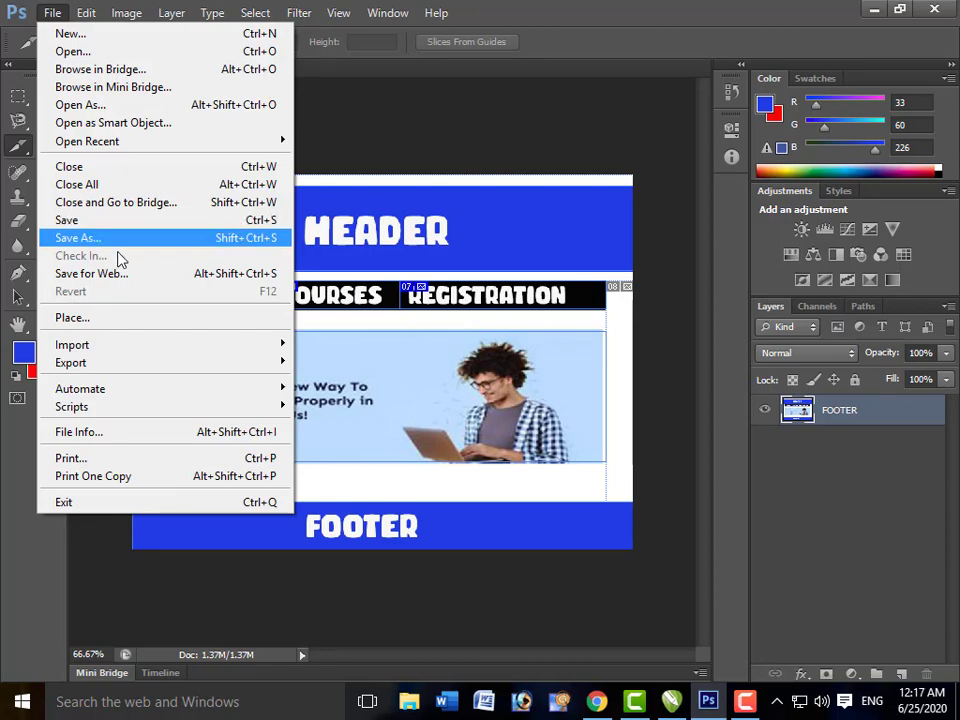
pyautogui.click(110, 274)
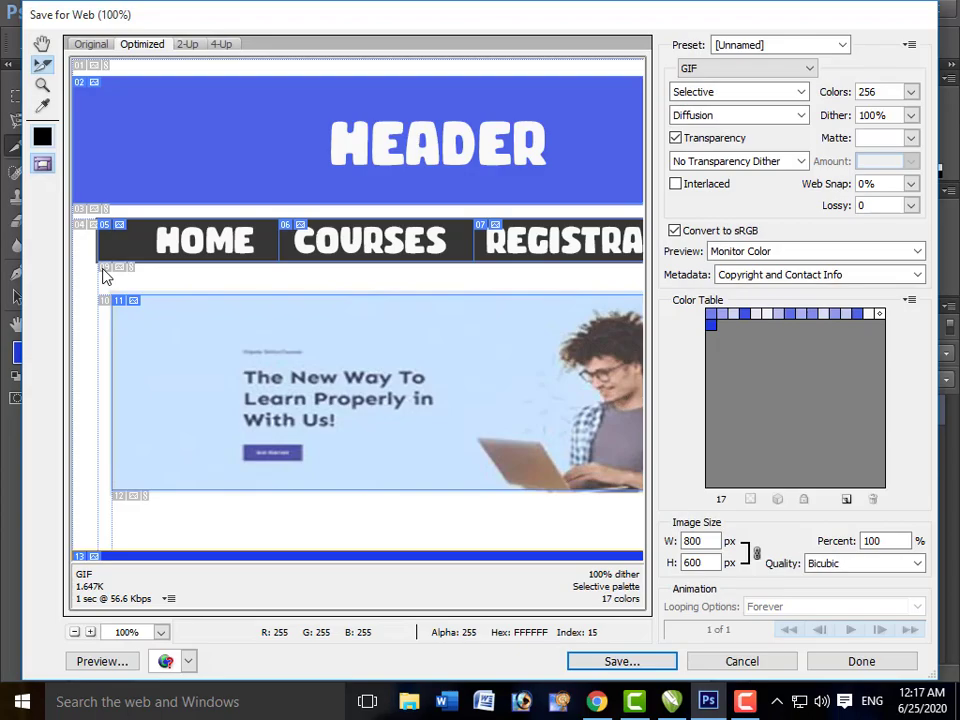
pyautogui.click(656, 661)
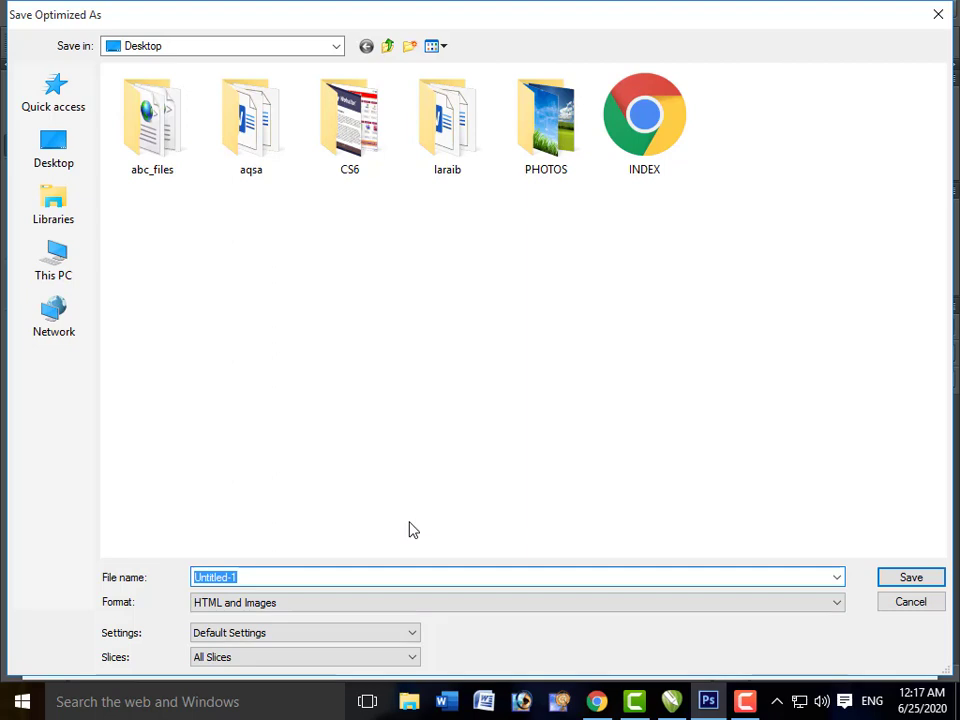
pyautogui.click(420, 603)
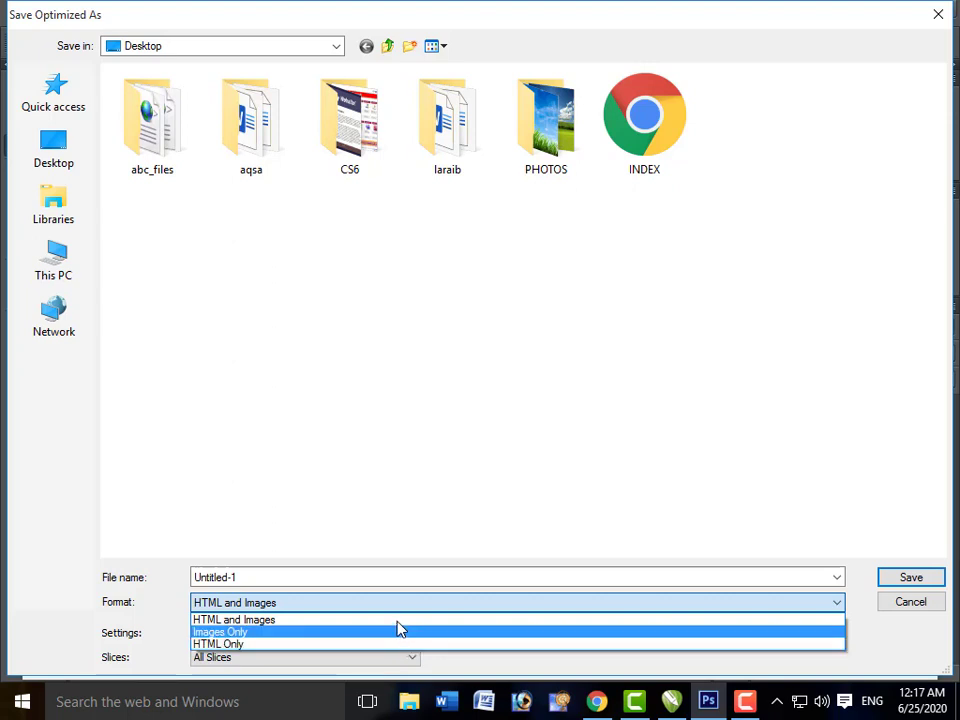
pyautogui.click(400, 621)
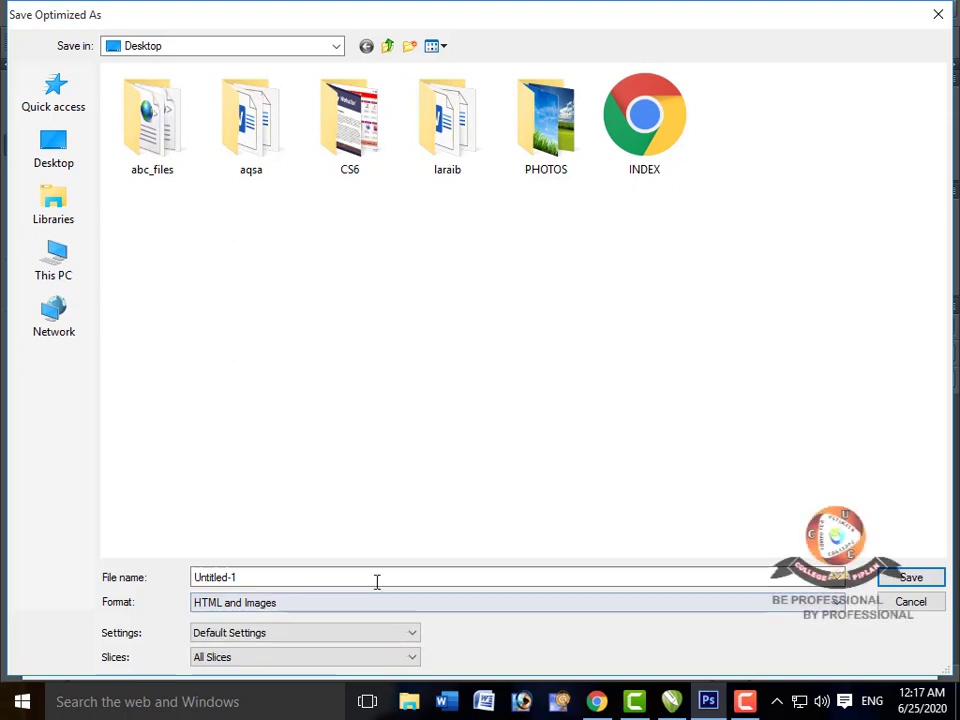
# - Name the export INDEX and save it on the Desktop, replacing the existing INDEX.html file
pyautogui.click(377, 577)
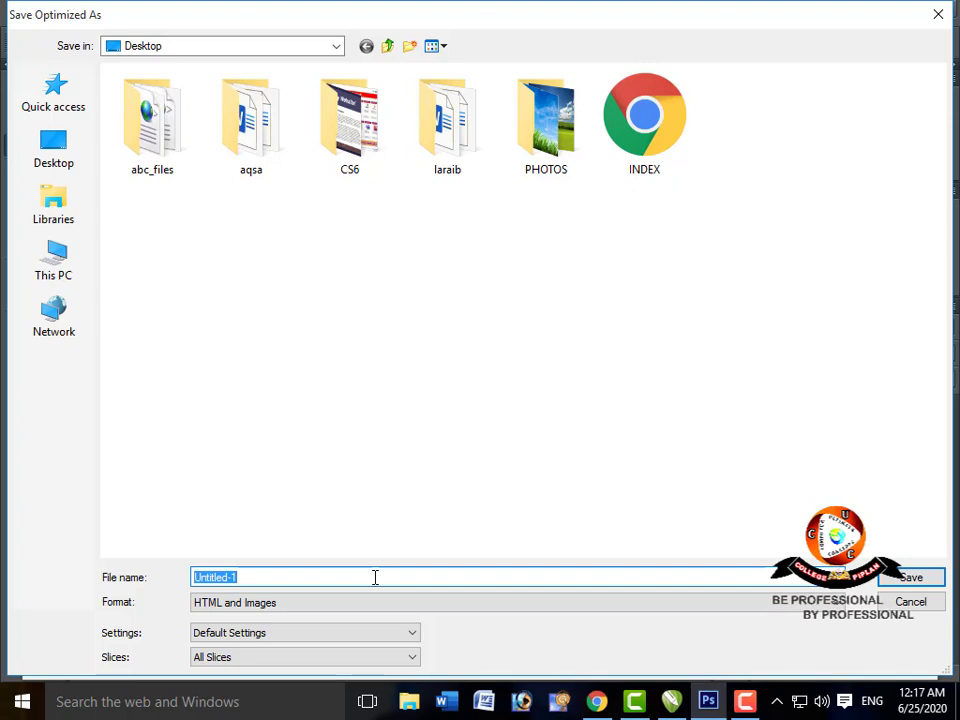
pyautogui.write('IND')
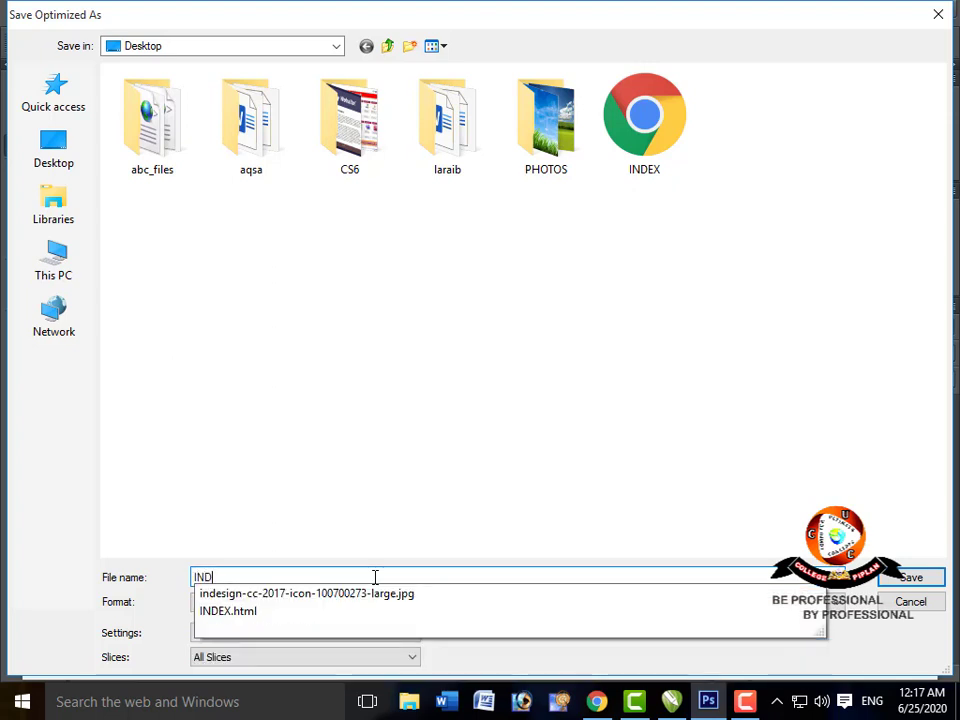
pyautogui.write('EX')
pyautogui.click(368, 600)
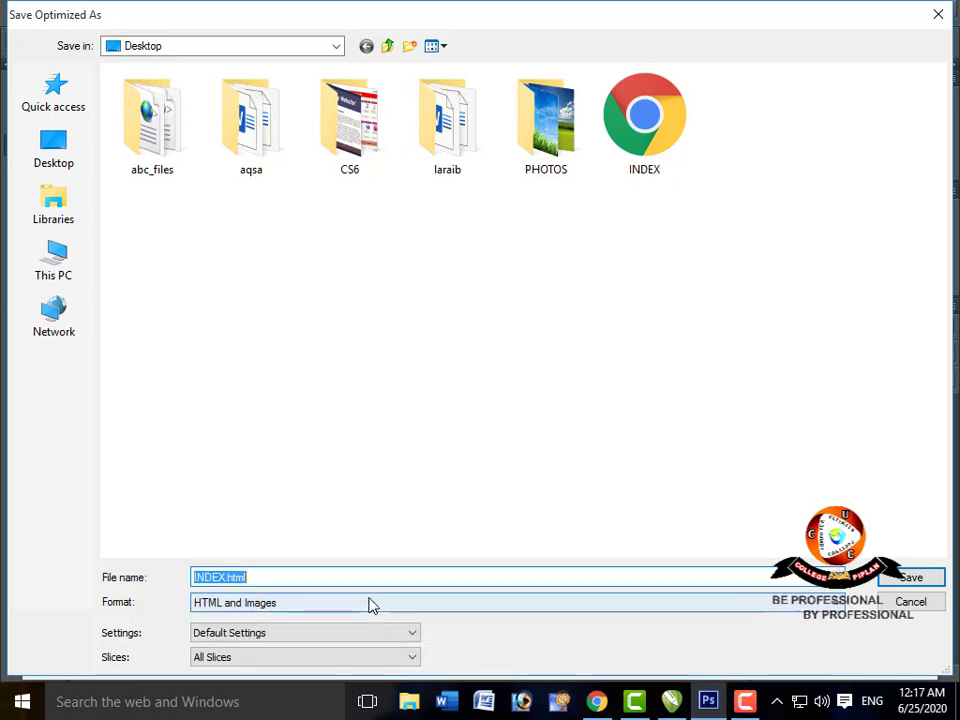
pyautogui.click(907, 580)
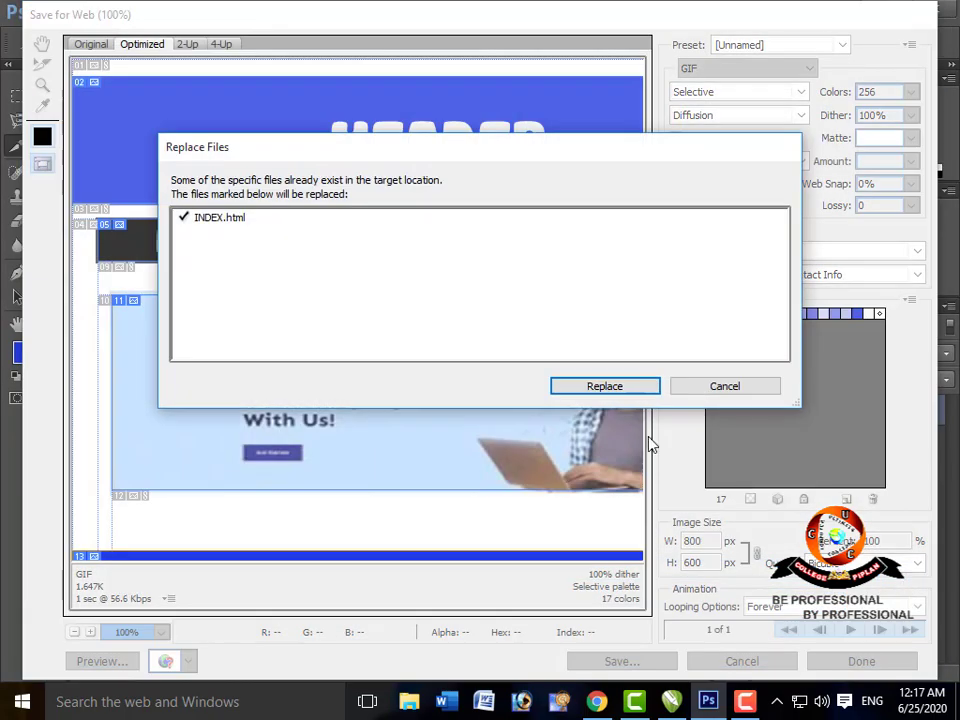
pyautogui.click(593, 390)
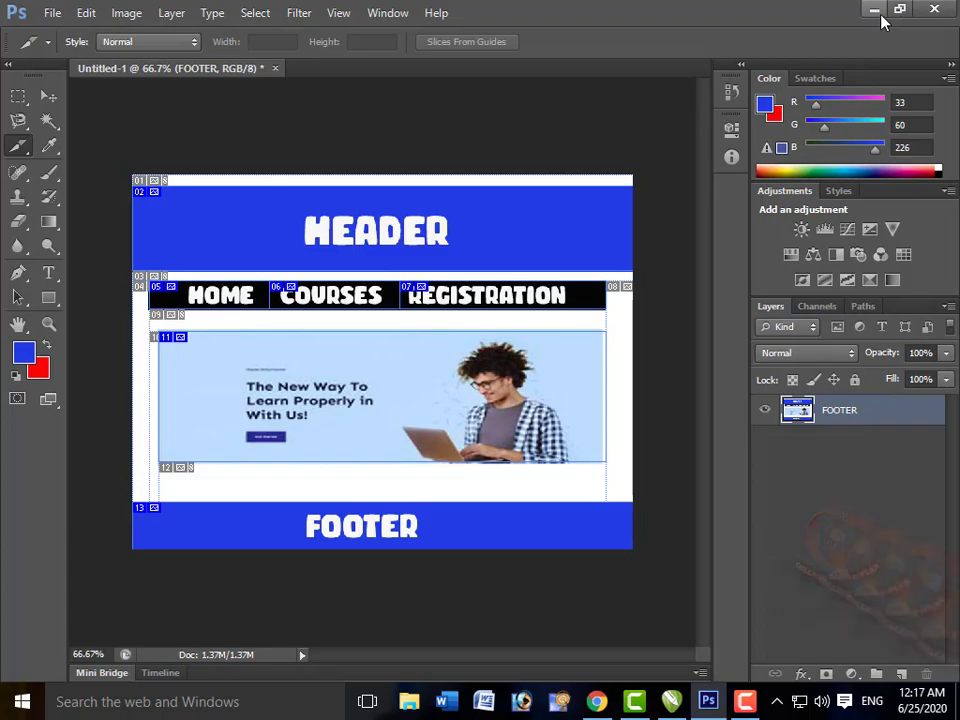
# - Minimize Photoshop and open the exported images folder from the desktop in a maximized window
pyautogui.click(877, 11)
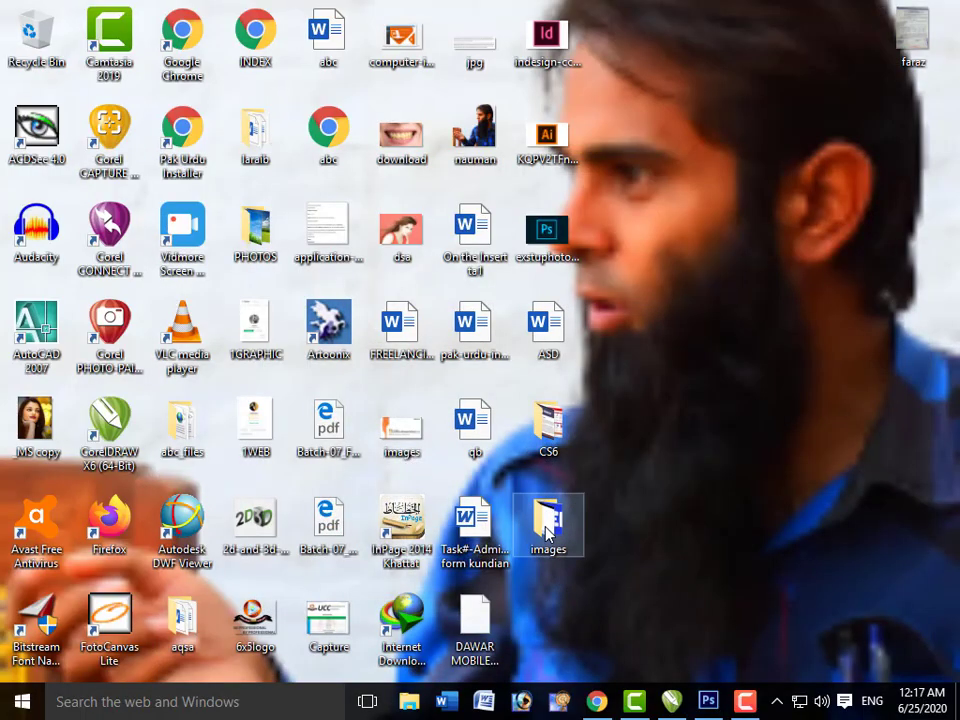
pyautogui.doubleClick(546, 530)
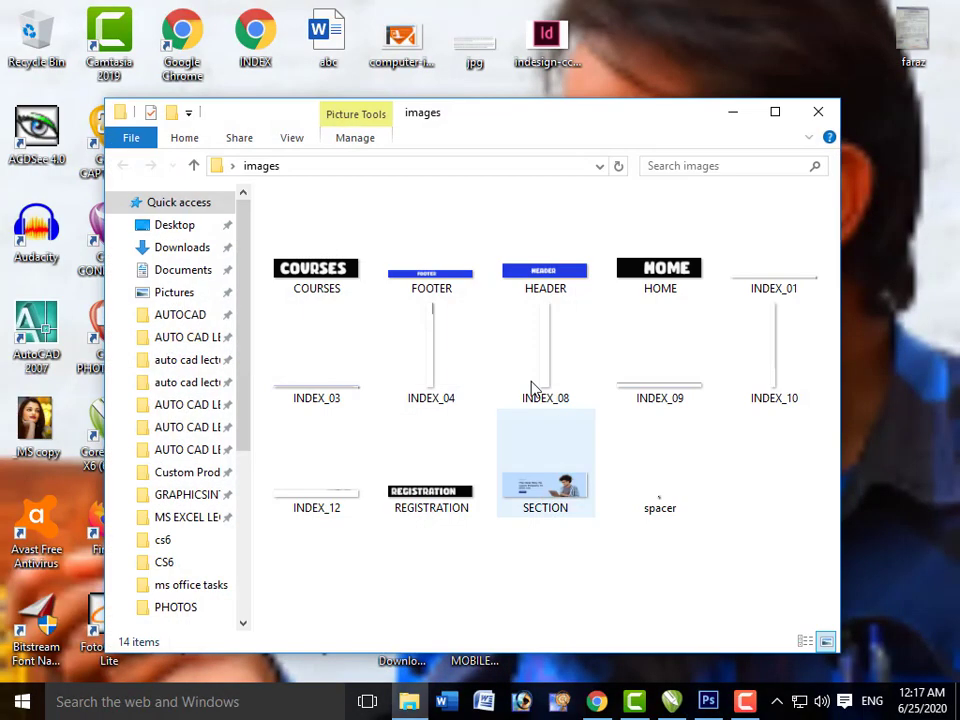
pyautogui.doubleClick(487, 125)
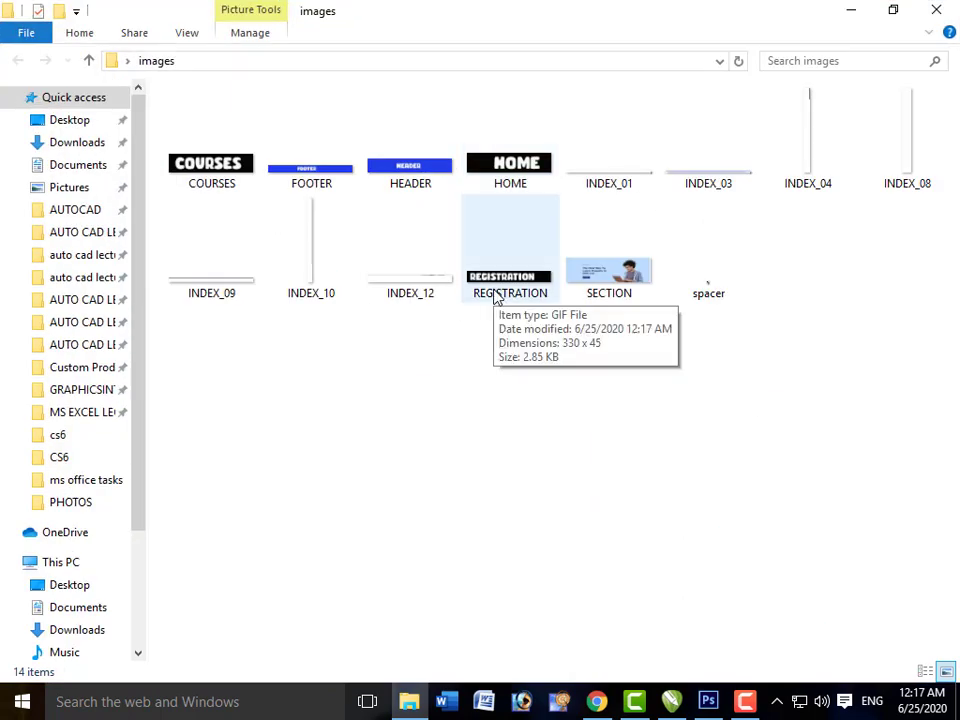
# - View the exported slice images one after another starting from COURSES, and close the viewer and the images folder
pyautogui.click(237, 172)
pyautogui.rightClick(237, 172)
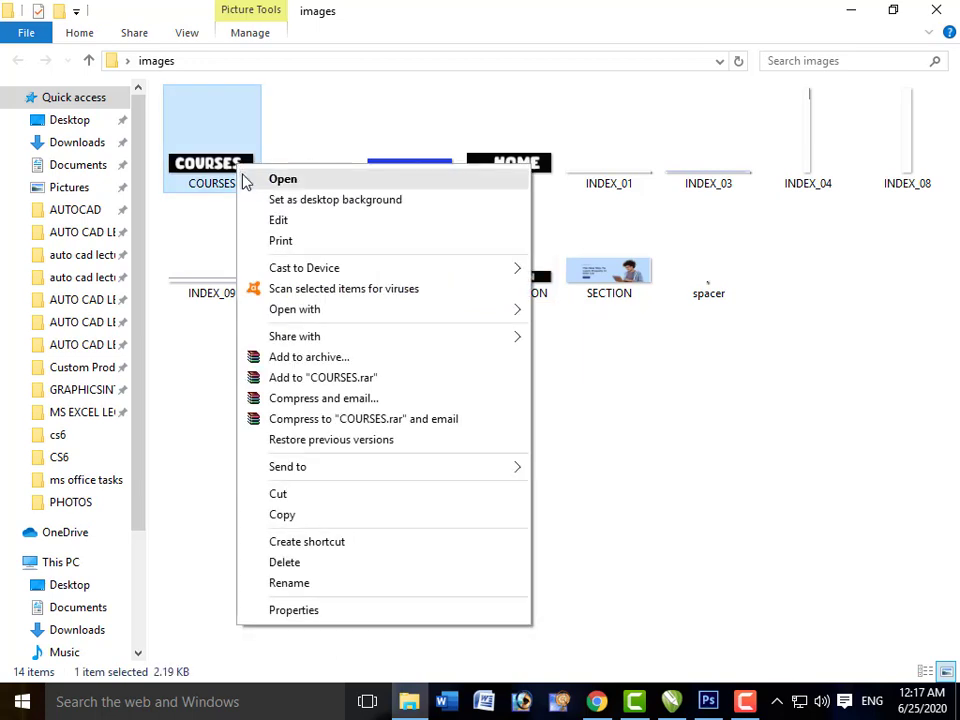
pyautogui.click(246, 180)
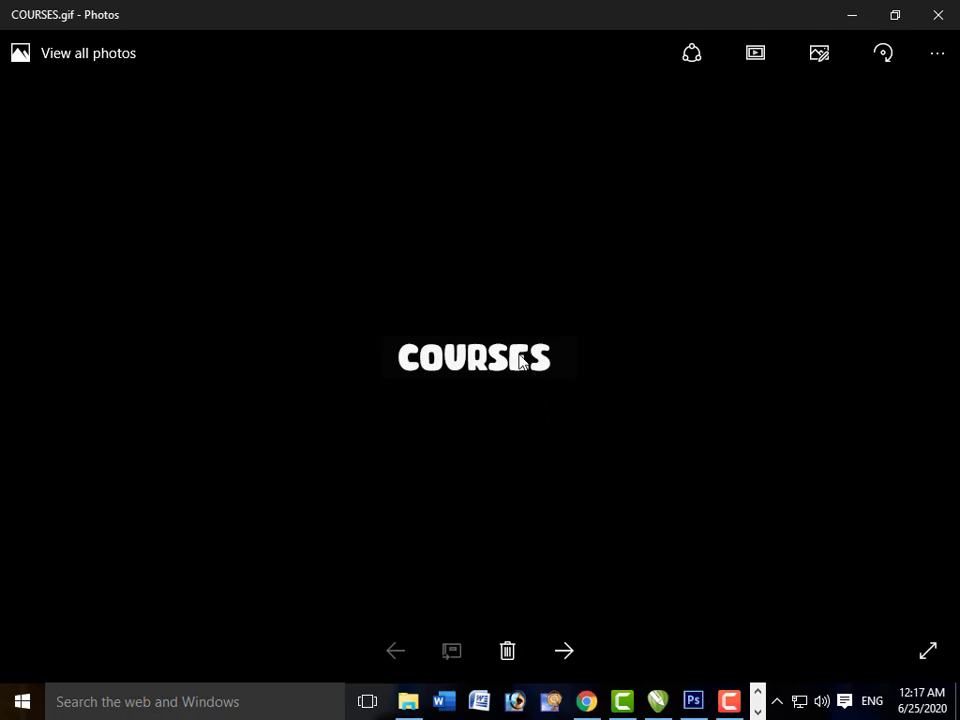
pyautogui.press('Right')
pyautogui.press('Right')
pyautogui.press('Right')
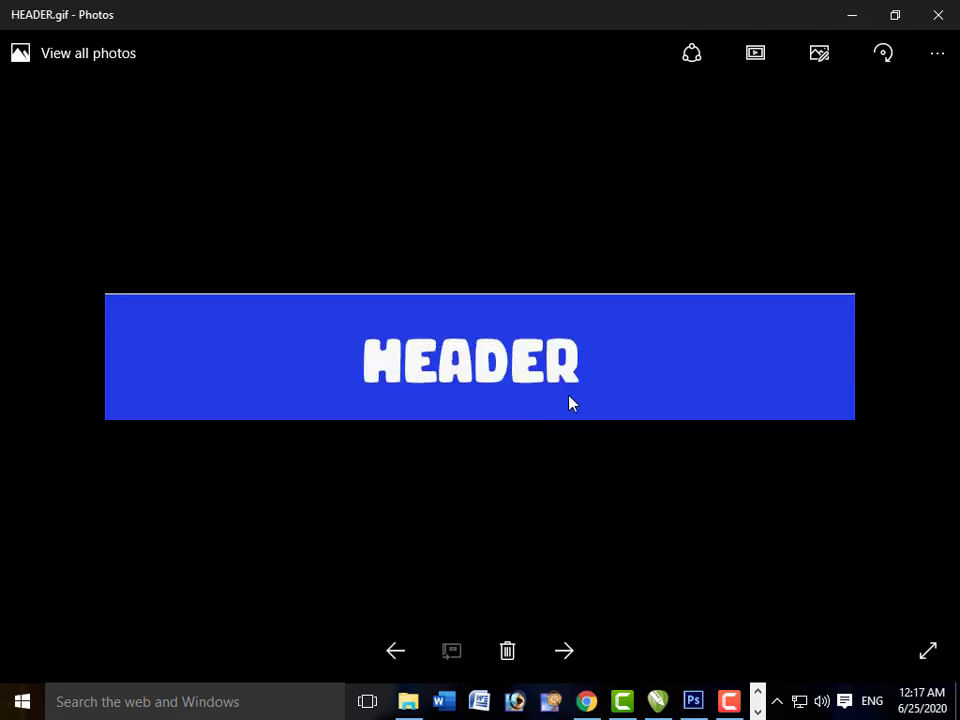
pyautogui.press('Right')
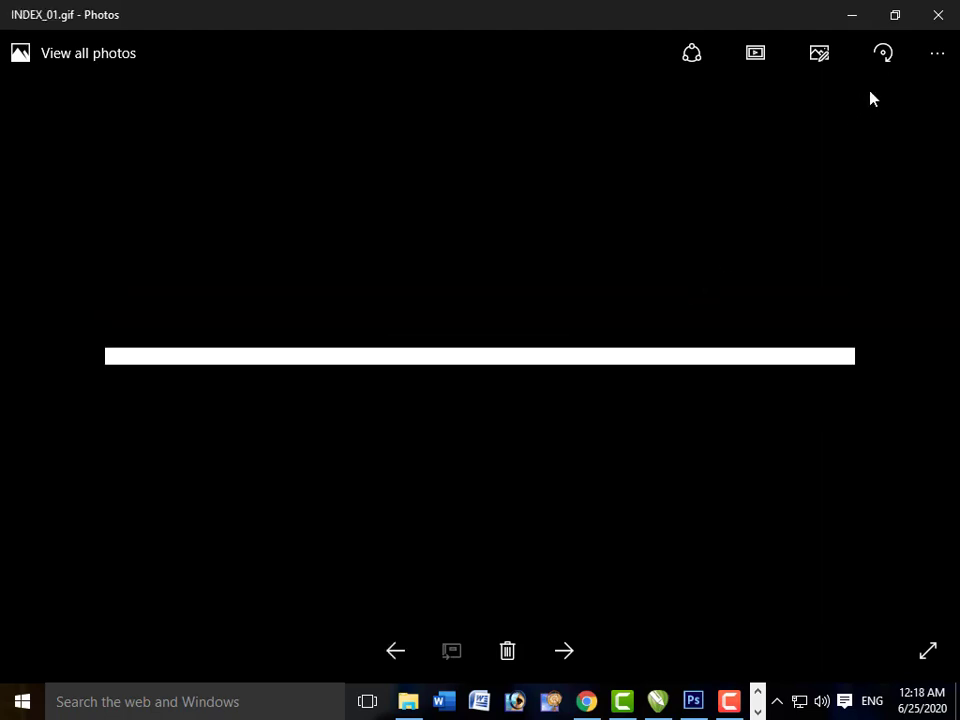
pyautogui.click(924, 22)
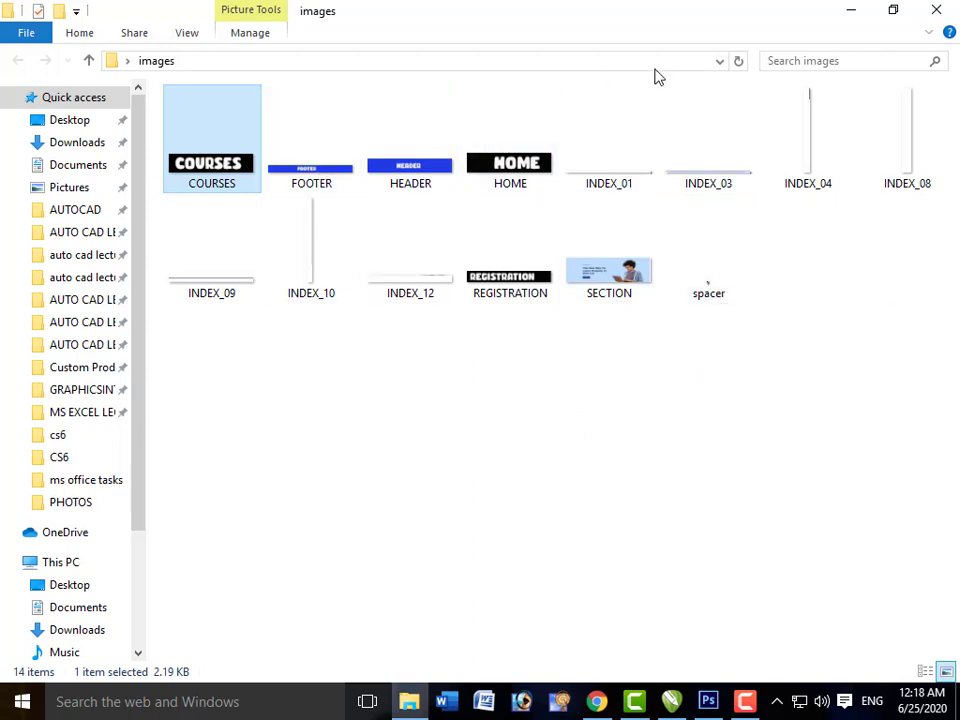
pyautogui.click(936, 10)
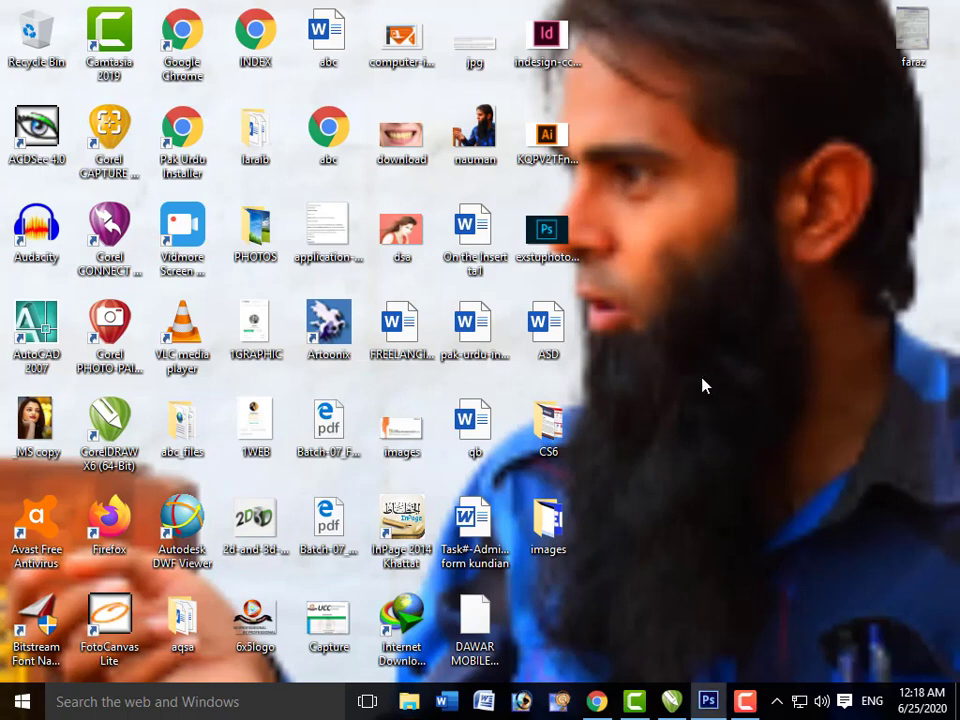
# - Open the exported INDEX page from the desktop in Chrome to check its layout
pyautogui.doubleClick(263, 62)
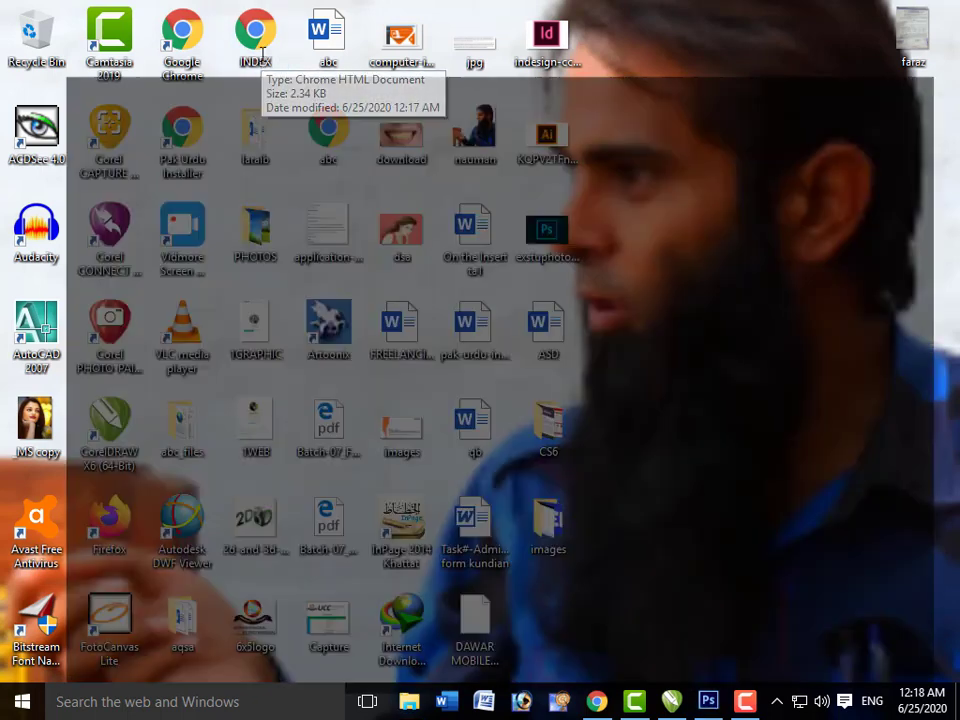
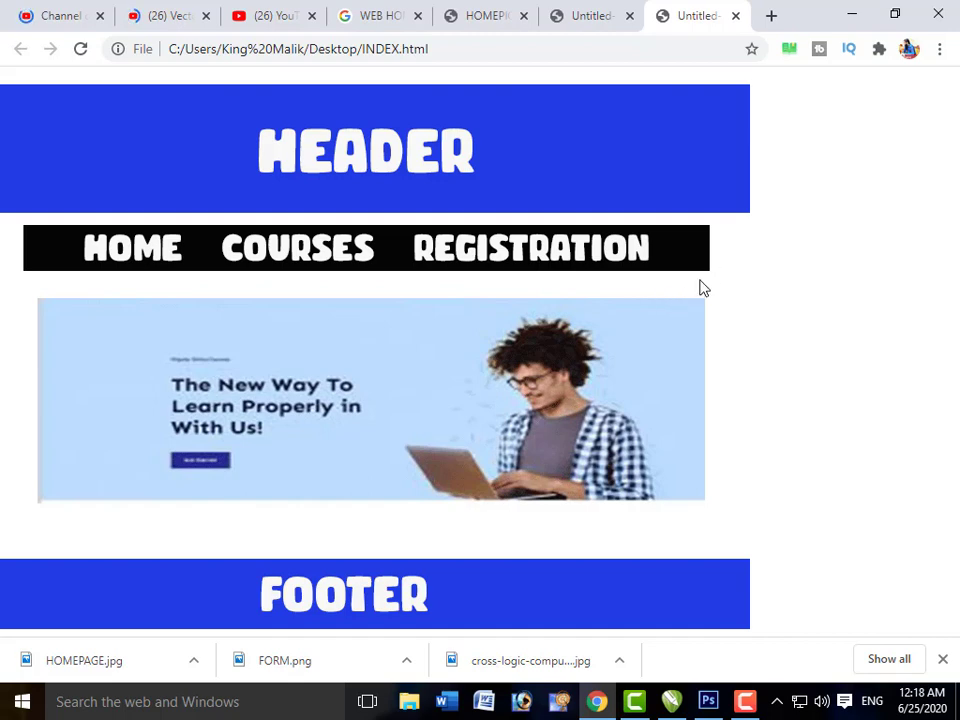
pyautogui.rightClick(725, 254)
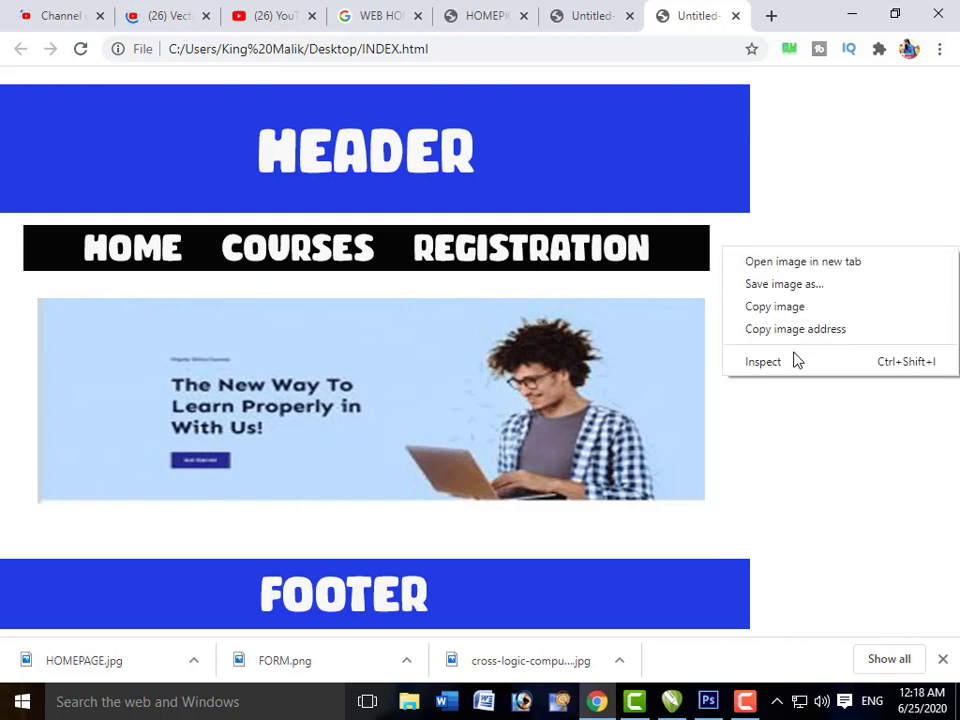
pyautogui.click(823, 480)
pyautogui.rightClick(838, 298)
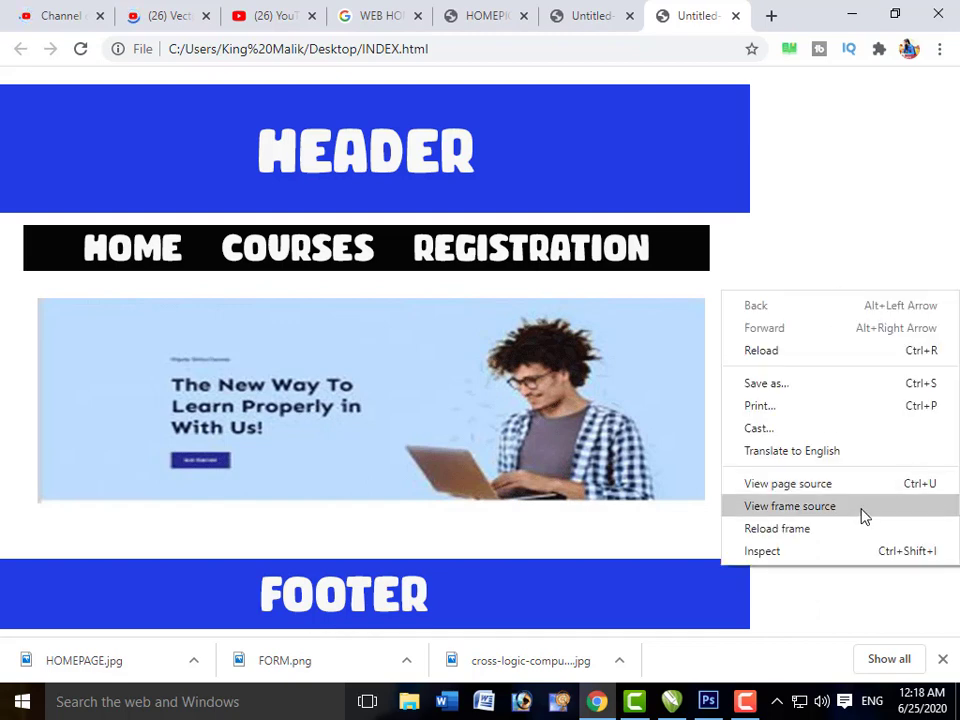
pyautogui.click(857, 591)
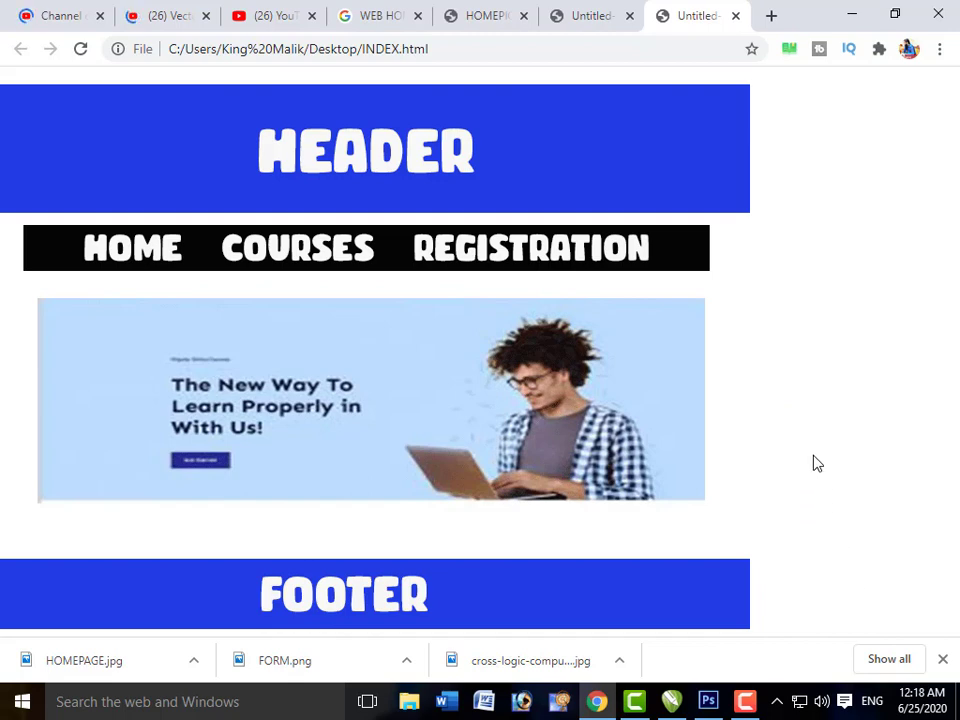
# - Examine the HTML source of the INDEX page down to its end and close the source view
pyautogui.hotkey('ctrl', 'u')
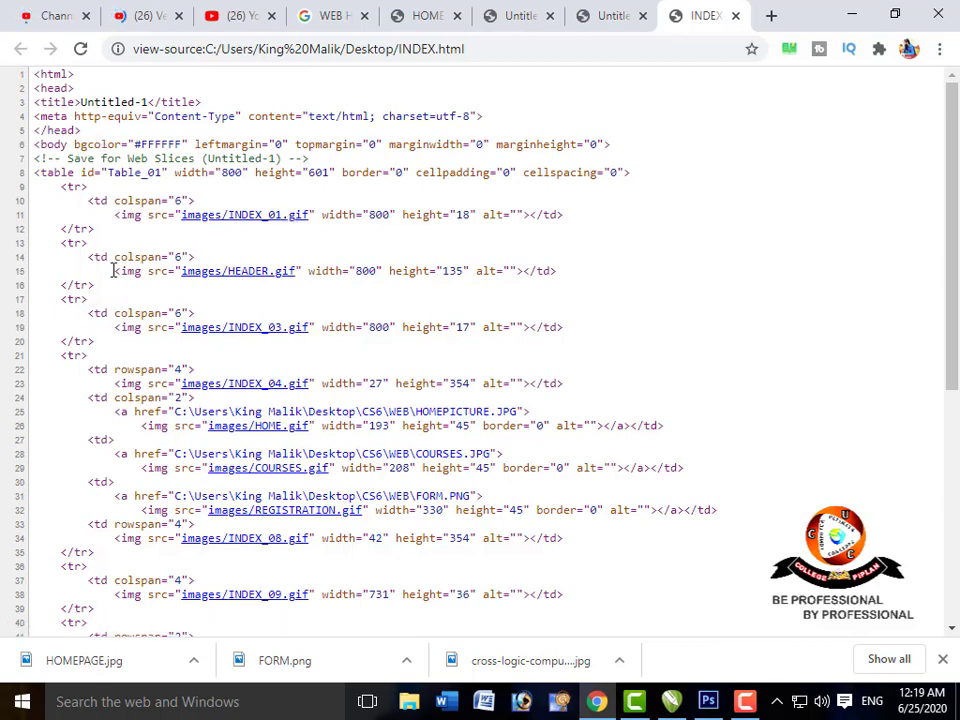
pyautogui.scroll(-1, 84, 251)
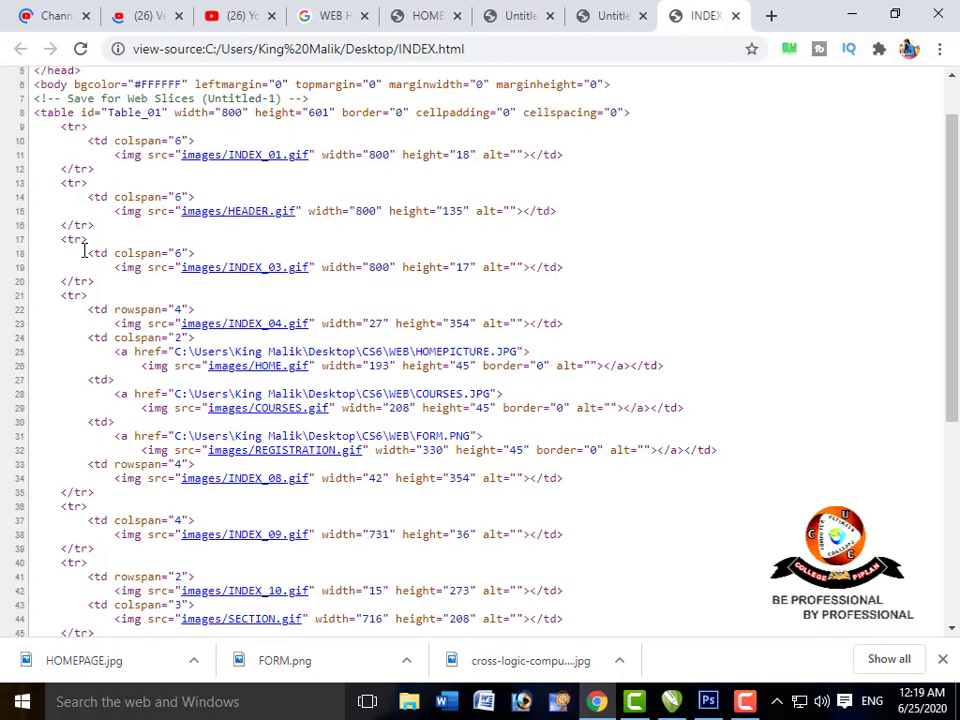
pyautogui.scroll(-6, 185, 377)
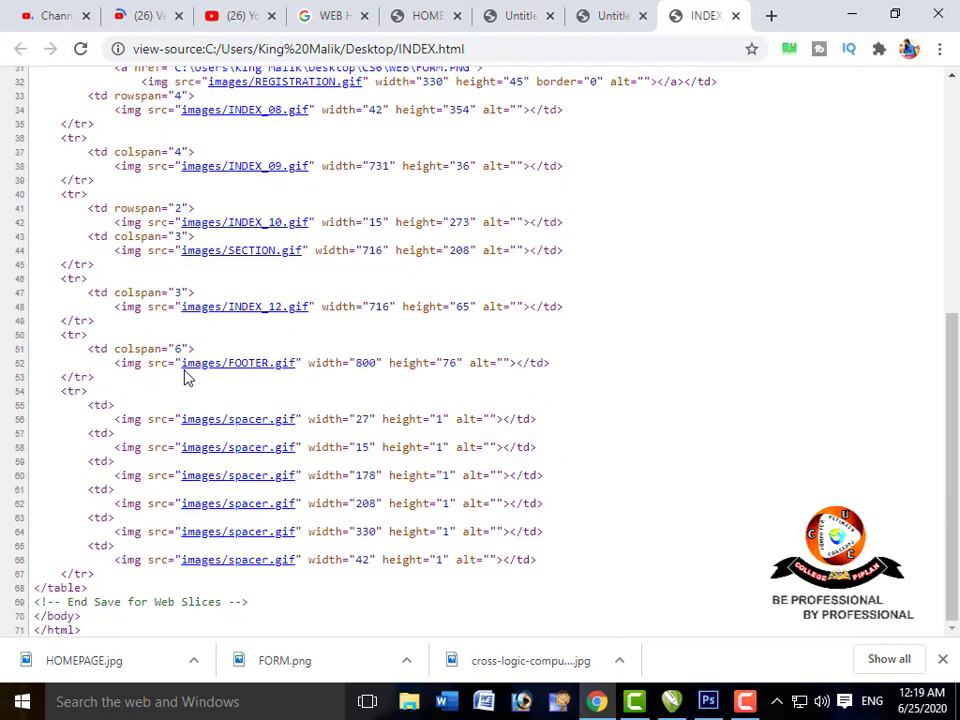
pyautogui.scroll(7, 185, 377)
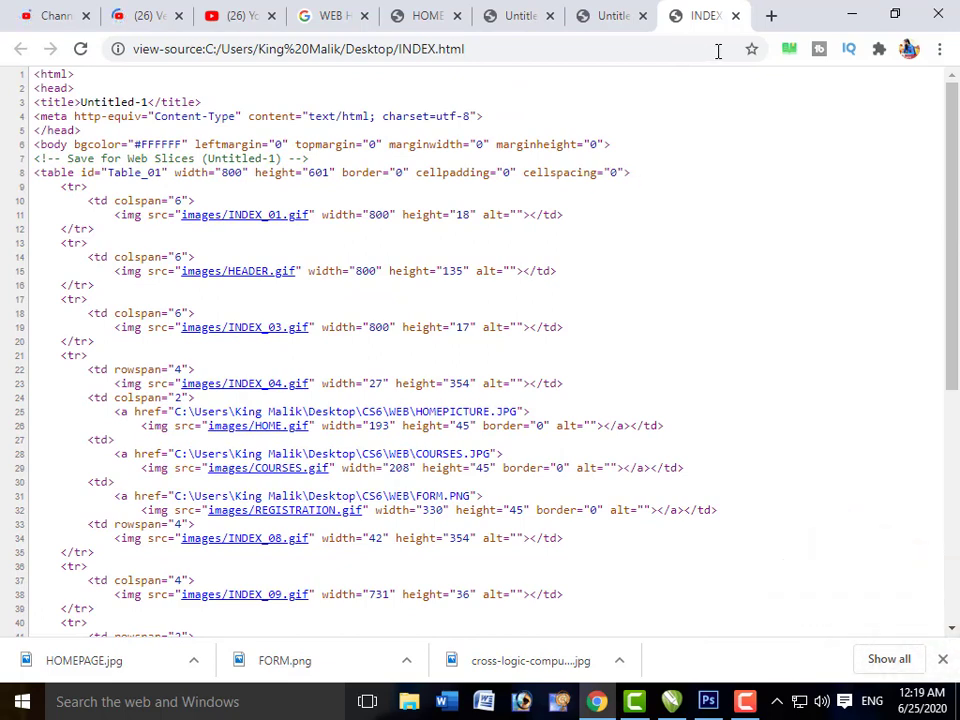
pyautogui.click(736, 16)
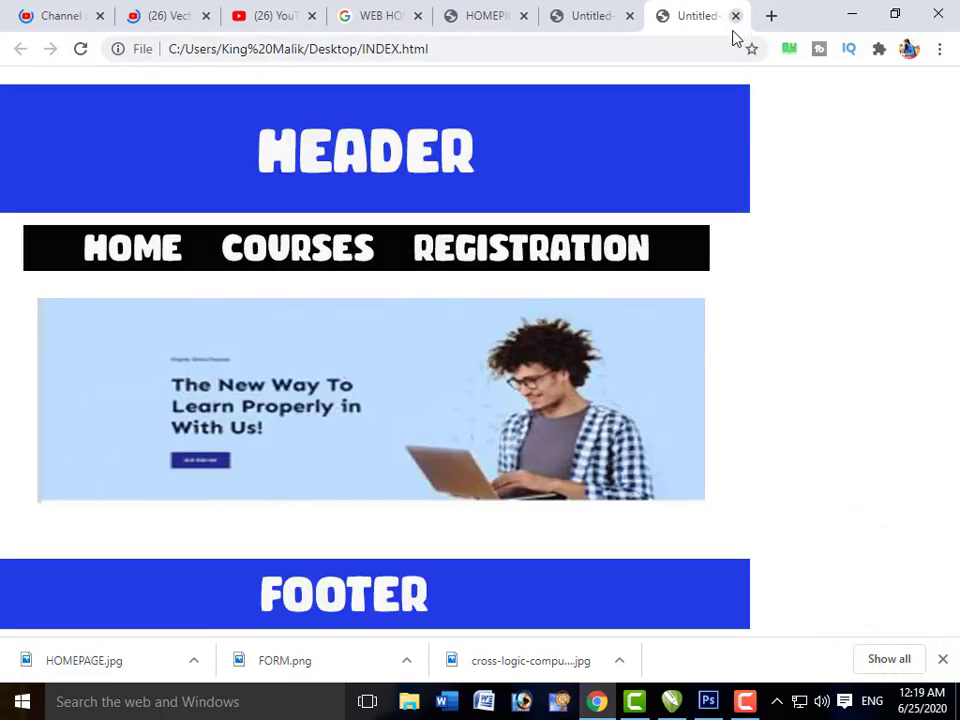
# - Test the HOME, COURSES and REGISTRATION links on the INDEX page and leave the browser for the desktop
pyautogui.click(122, 258)
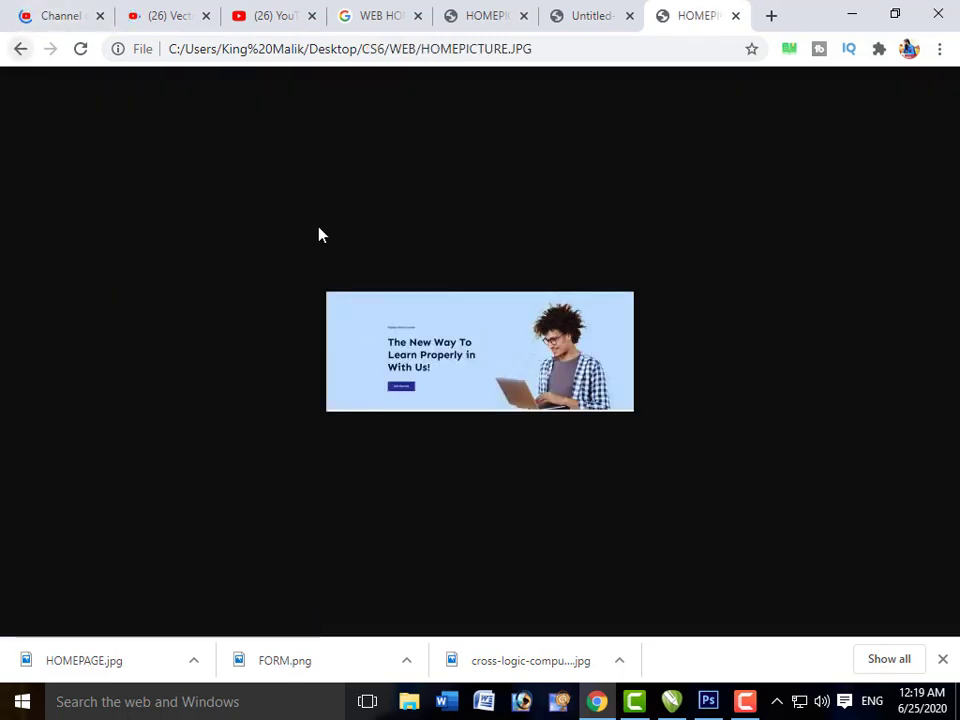
pyautogui.hotkey('alt', 'Left')
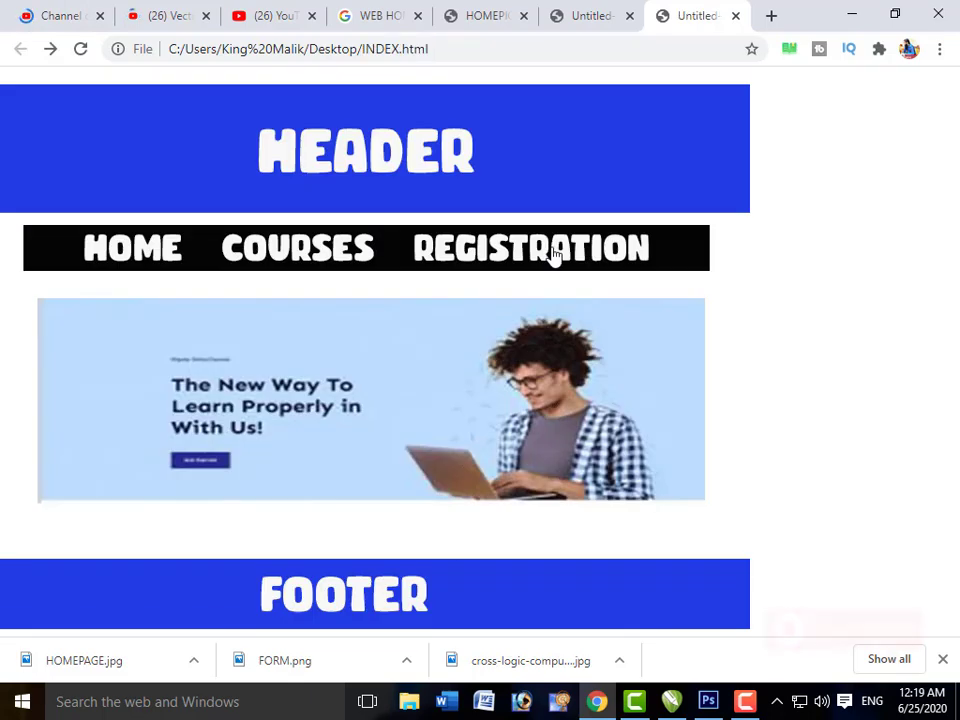
pyautogui.click(361, 252)
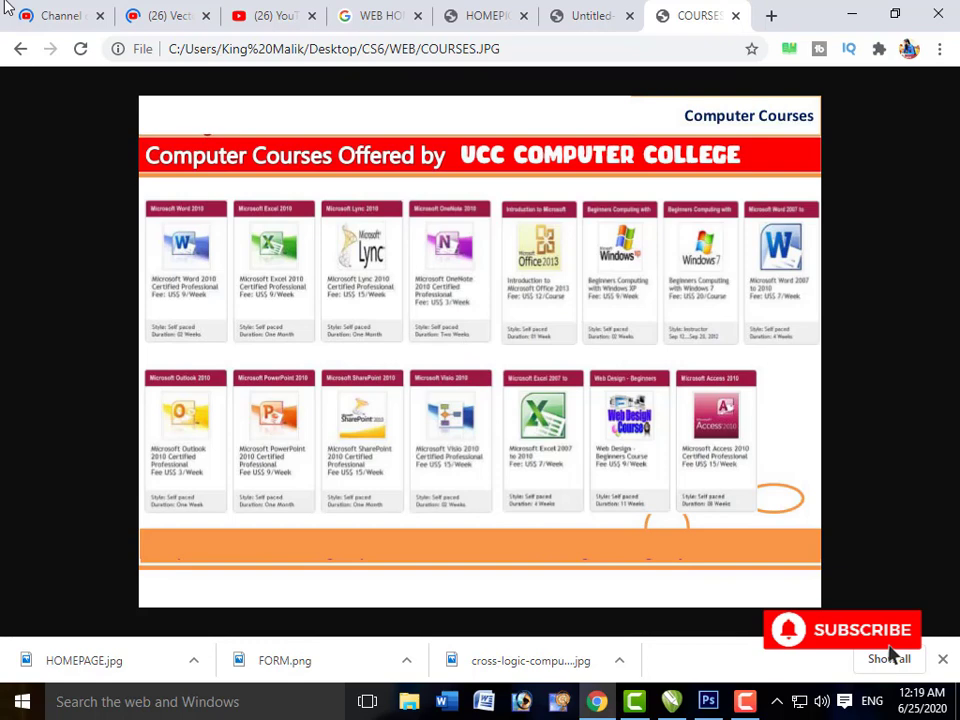
pyautogui.click(20, 48)
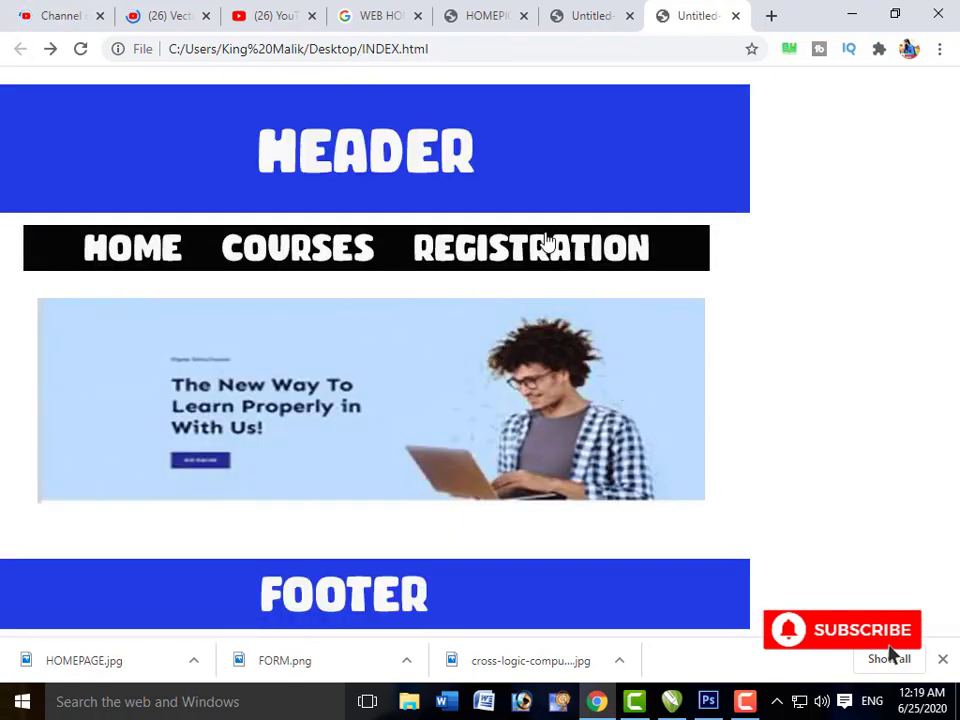
pyautogui.click(546, 245)
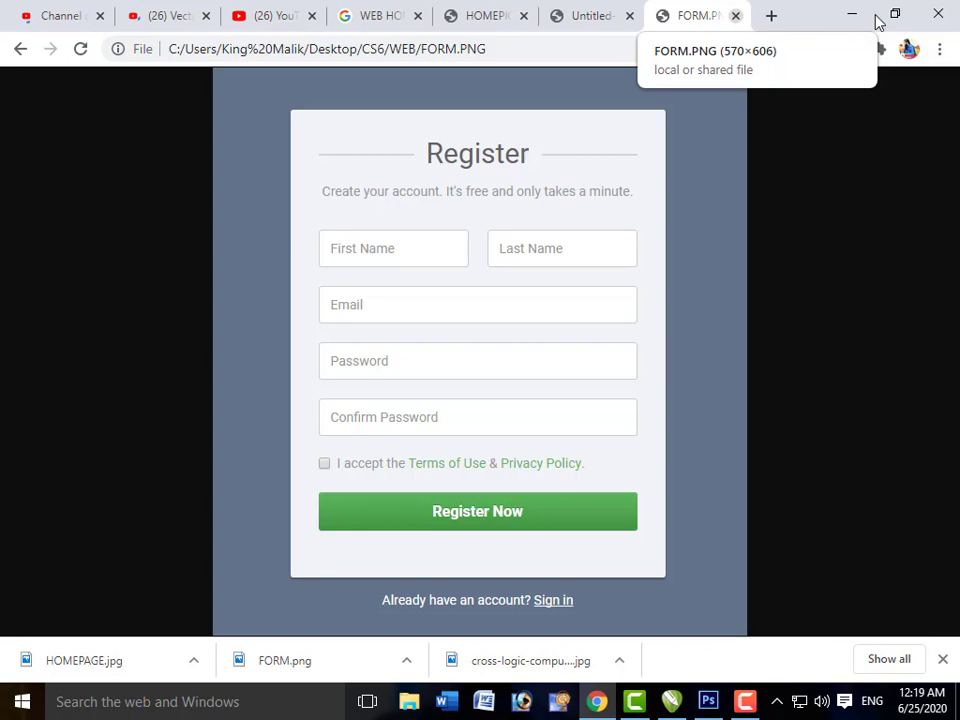
pyautogui.hotkey('ctrl', 'w')
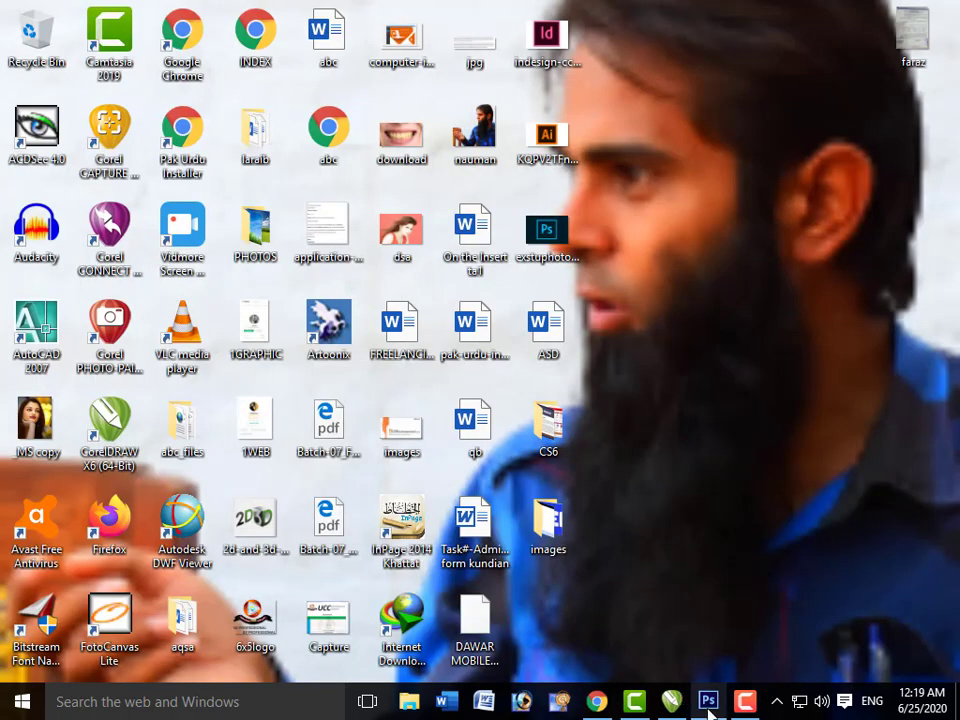
# - Switch back to Photoshop and review the tools in the Crop tool group, keeping the Slice Tool active
pyautogui.click(708, 703)
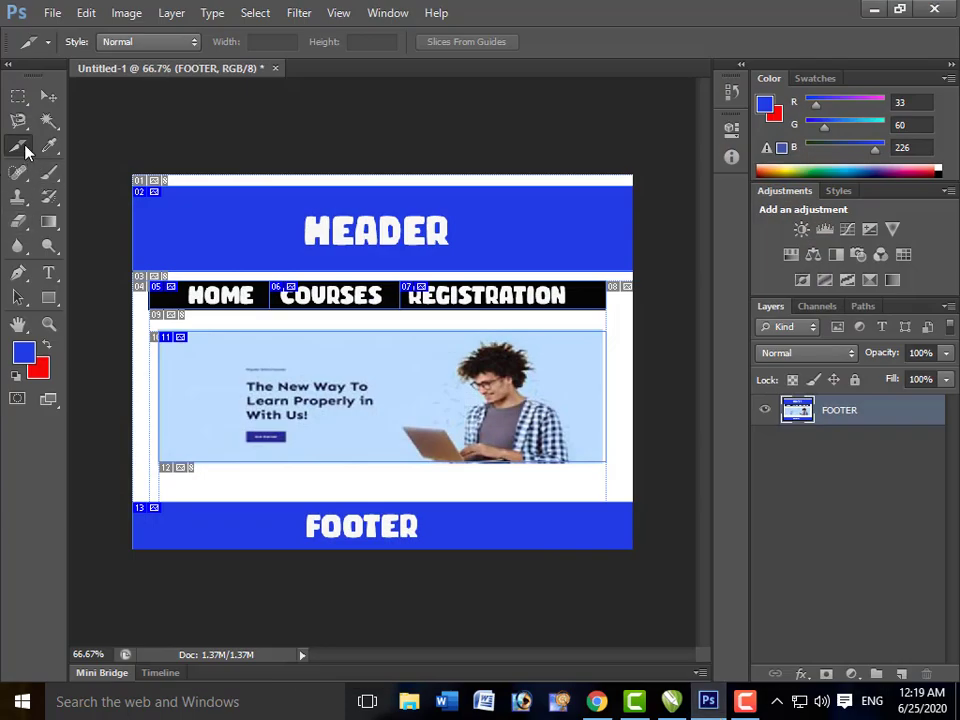
pyautogui.rightClick(25, 150)
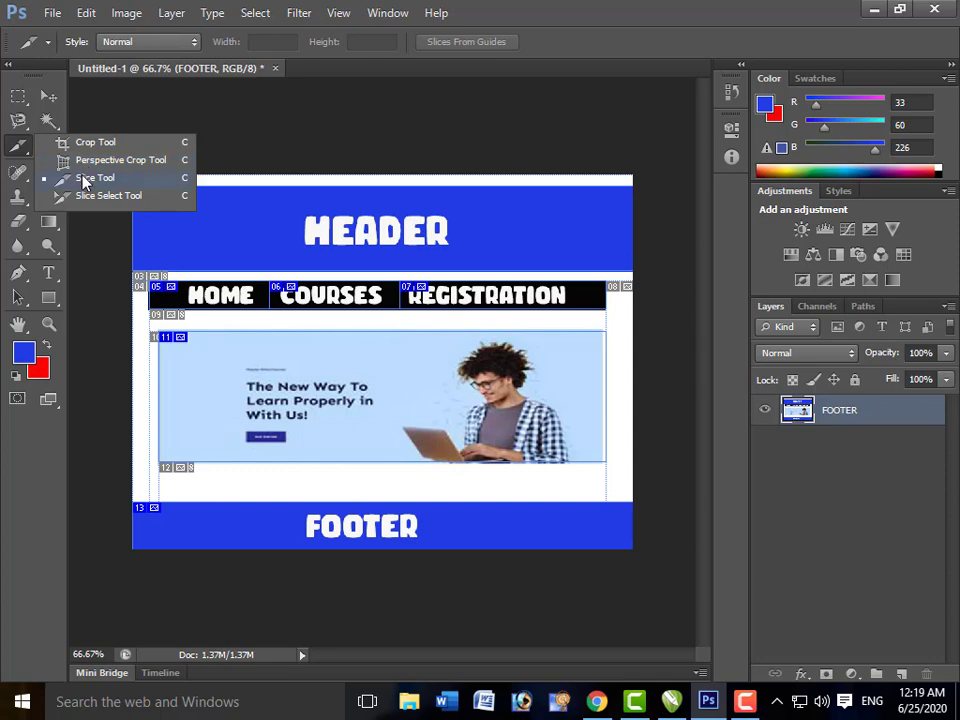
pyautogui.click(95, 275)
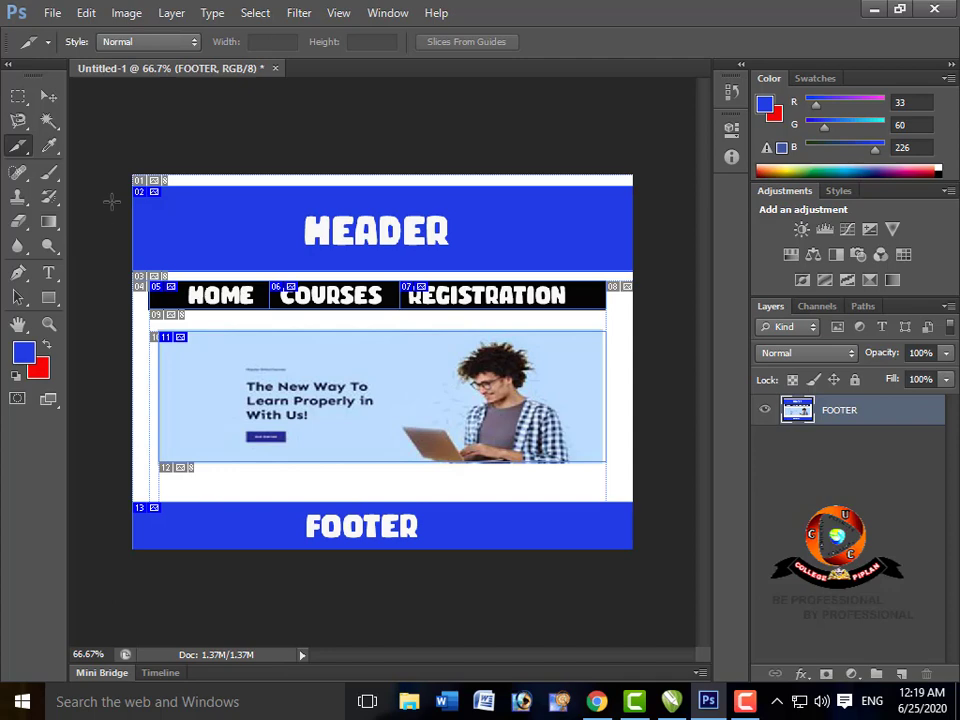